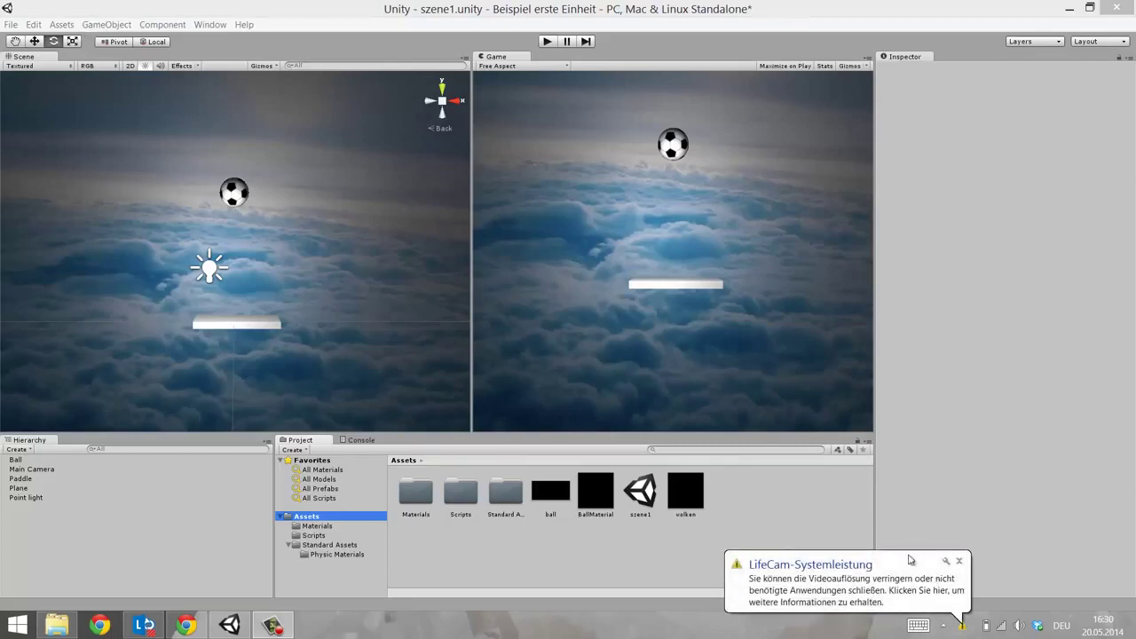
Dismiss the notification and create a new Cube from the GameObject menu
left_click(958, 561)
left_click(131, 25)
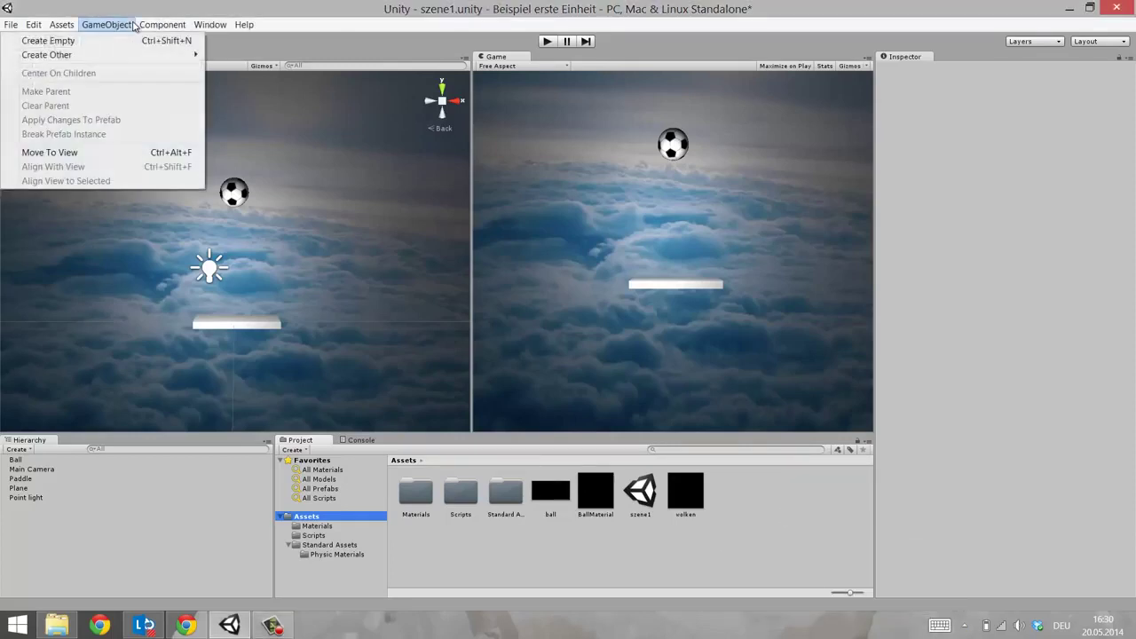
mouse_move(126, 56)
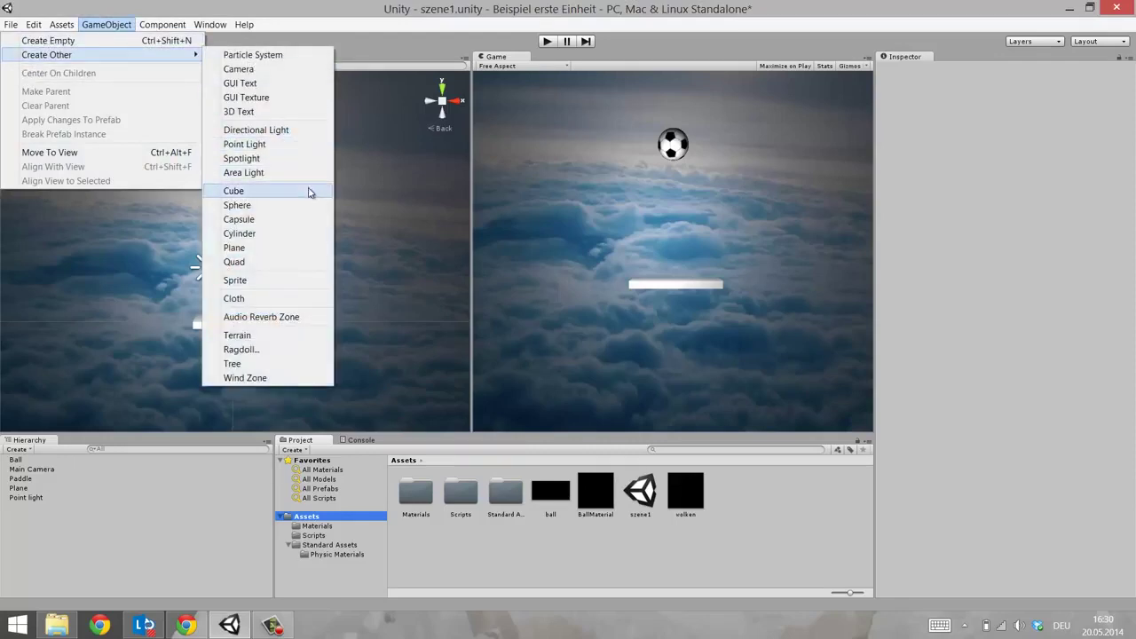
left_click(309, 192)
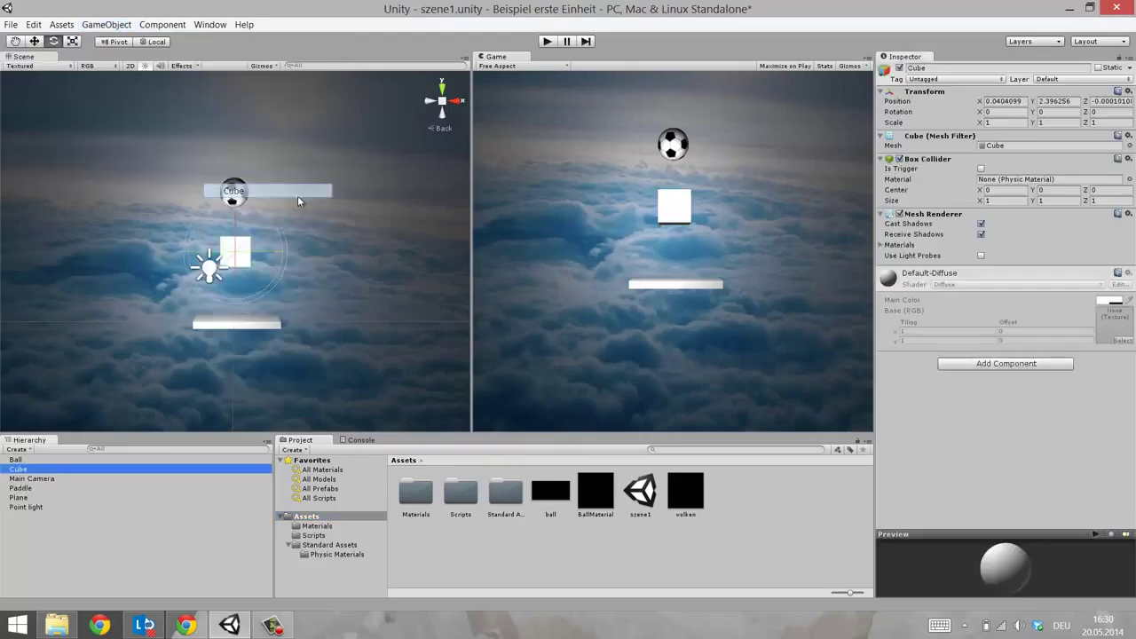
Set the cube's position to X 0, Y 0, Z 0 in the Inspector
left_click(1009, 104)
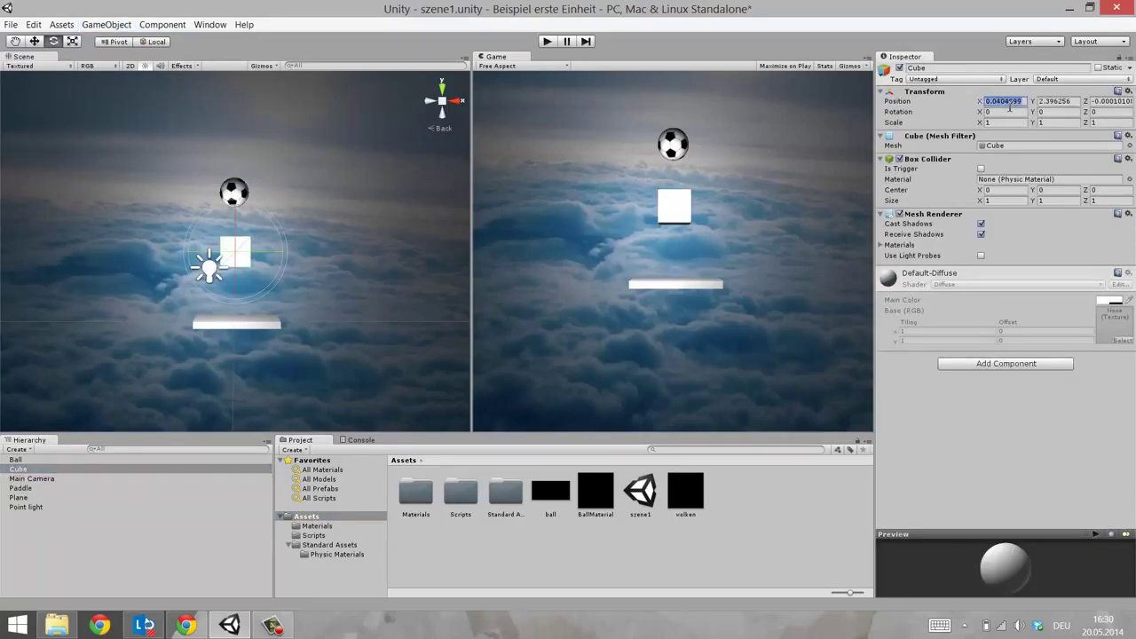
type("0")
left_click(1061, 102)
type("0")
left_click(1109, 103)
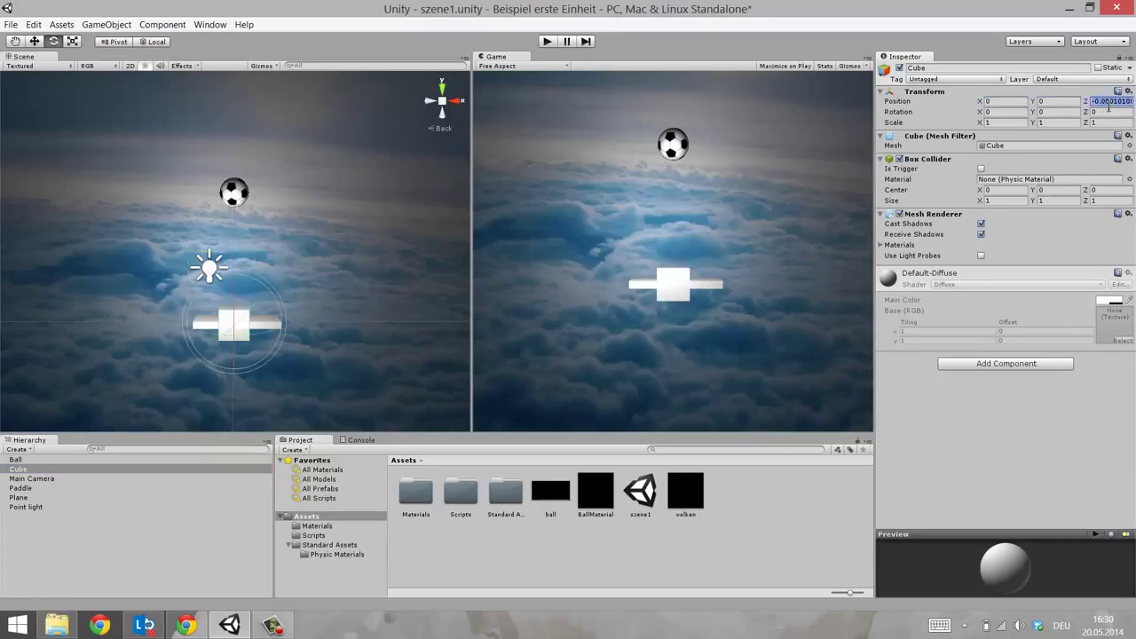
type("0")
Move the cube to the left edge and stretch it to a Y scale of about 7.8
left_click(248, 327)
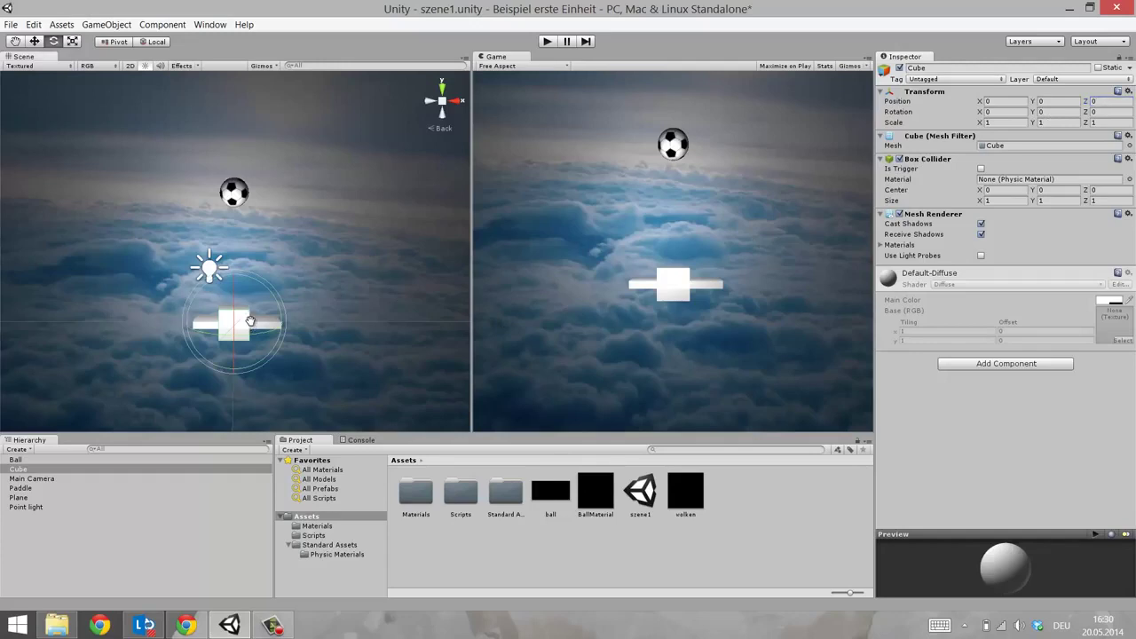
key("w")
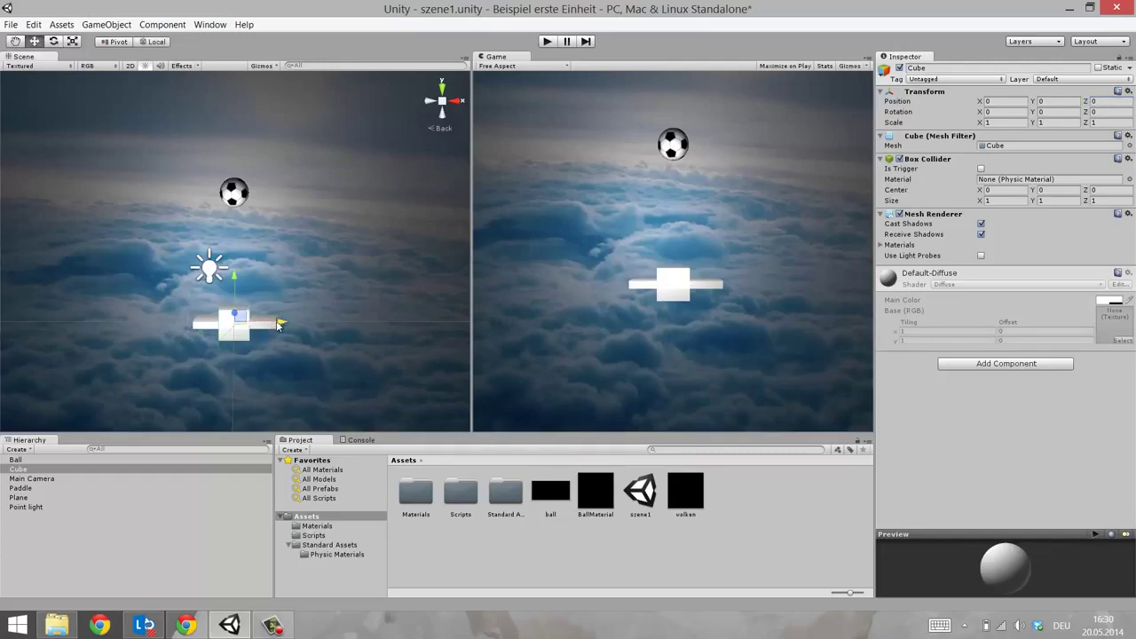
left_click_drag(277, 325, 129, 325)
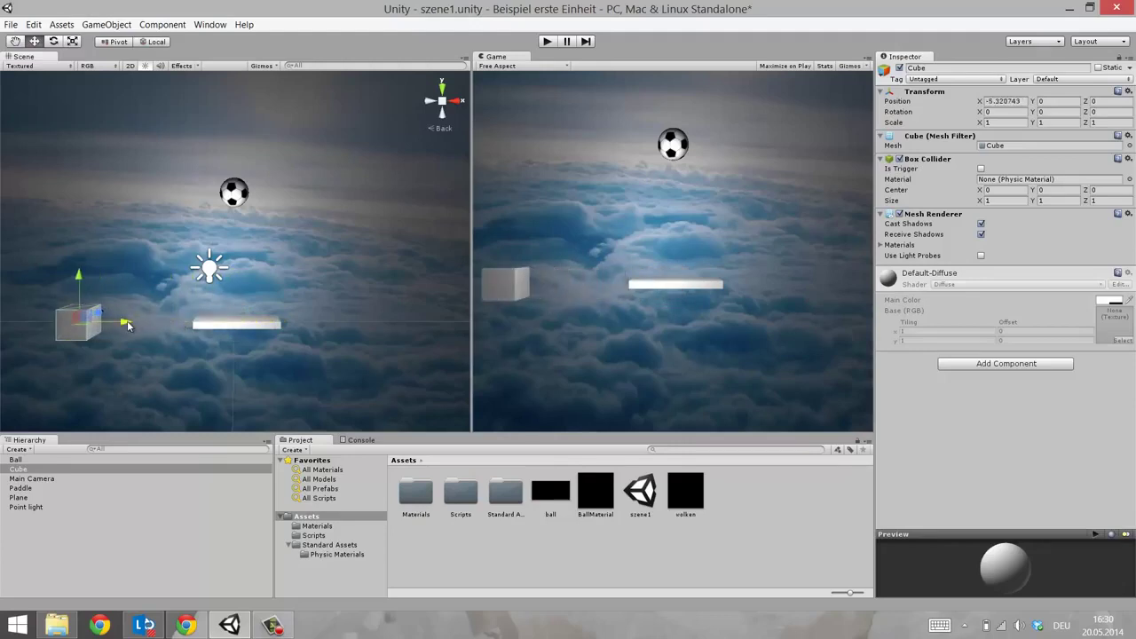
key("r")
left_click_drag(81, 282, 82, 115)
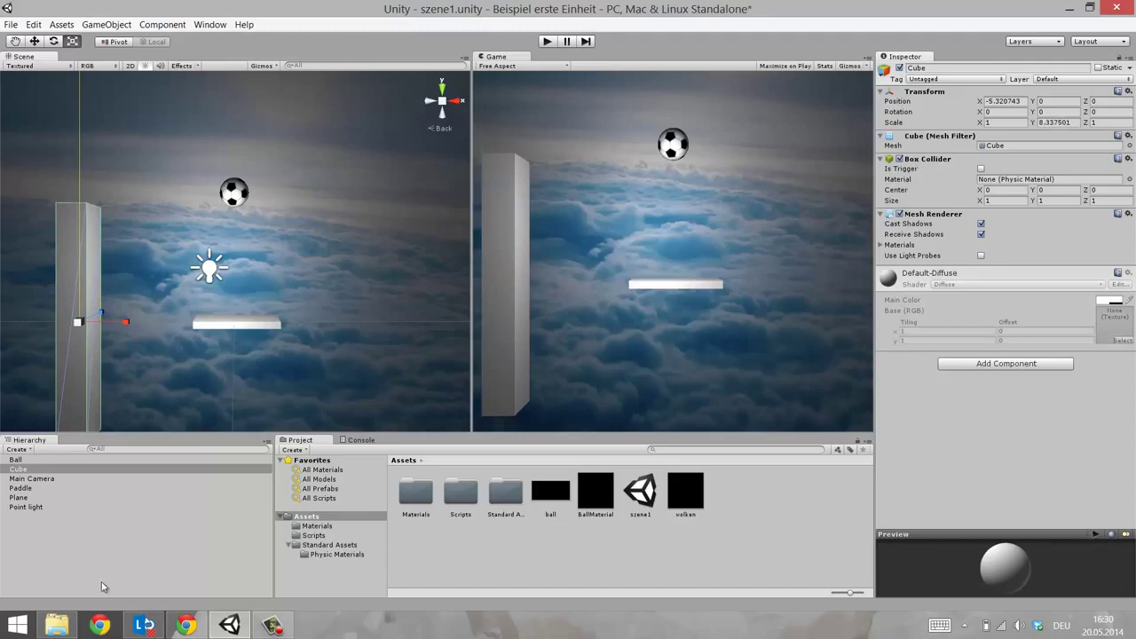
Fine-tune the left wall at X −5.48, then duplicate it to the right edge at X 5.54
key("w")
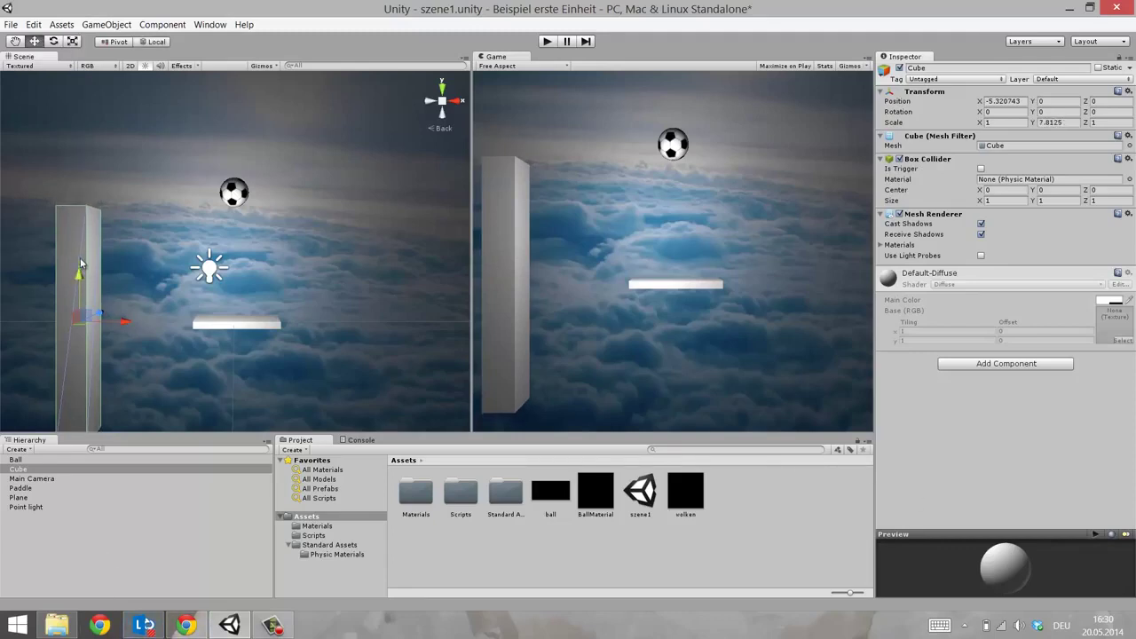
left_click_drag(79, 277, 87, 237)
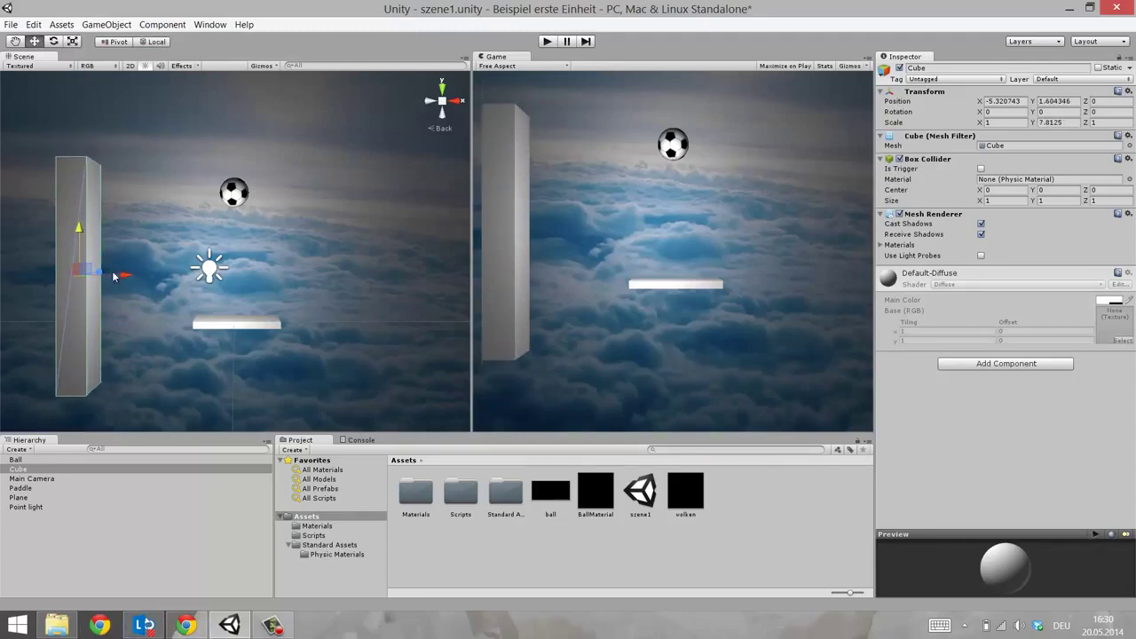
left_click_drag(122, 278, 117, 278)
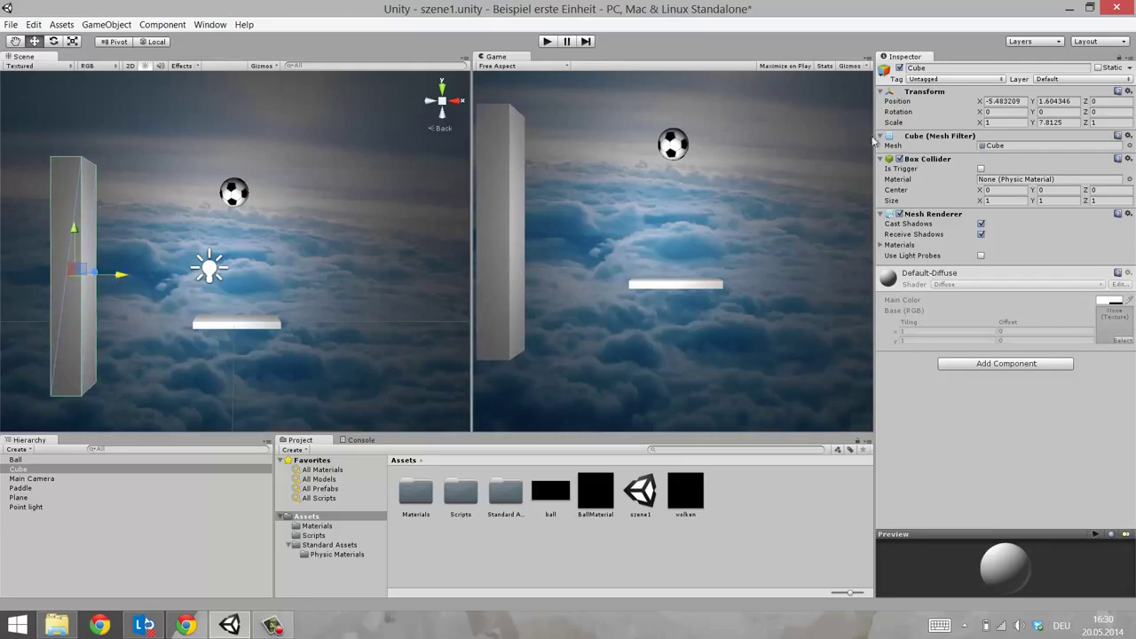
left_click_drag(76, 229, 77, 235)
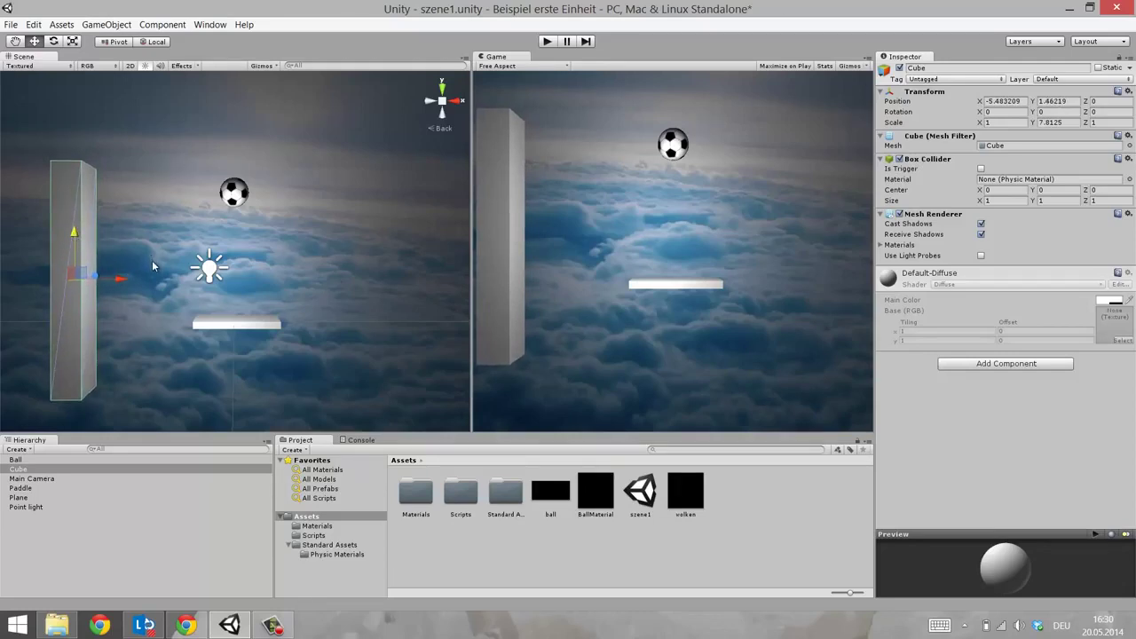
key("ctrl+d")
mouse_move(123, 278)
left_mouse_down()
mouse_move(489, 282)
mouse_move(443, 280)
left_mouse_up()
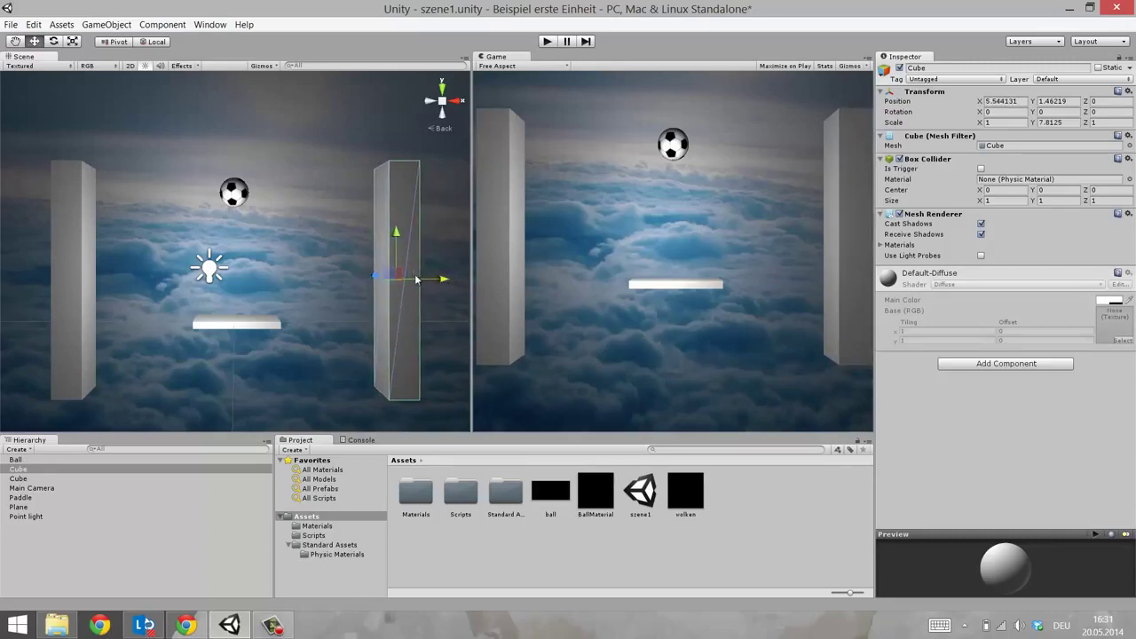
Duplicate the wall, move the copy to the centre and rotate it to 90 on Z
key("ctrl+d")
mouse_move(357, 282)
left_mouse_down()
mouse_move(241, 288)
mouse_move(770, 131)
left_mouse_up()
key("e")
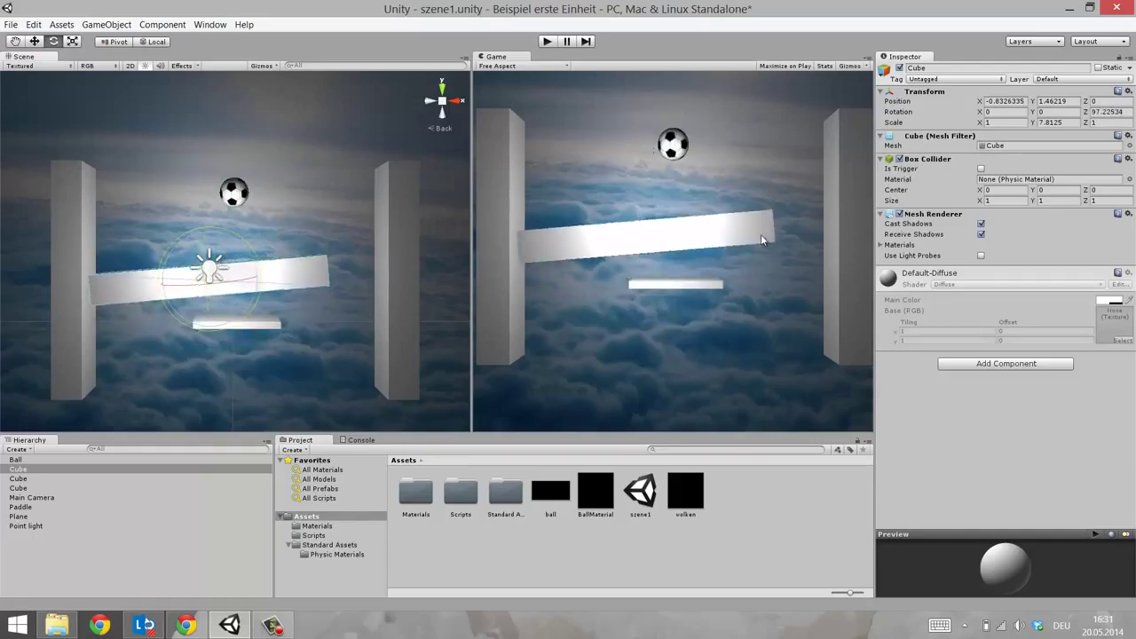
left_click_drag(770, 131, 760, 237)
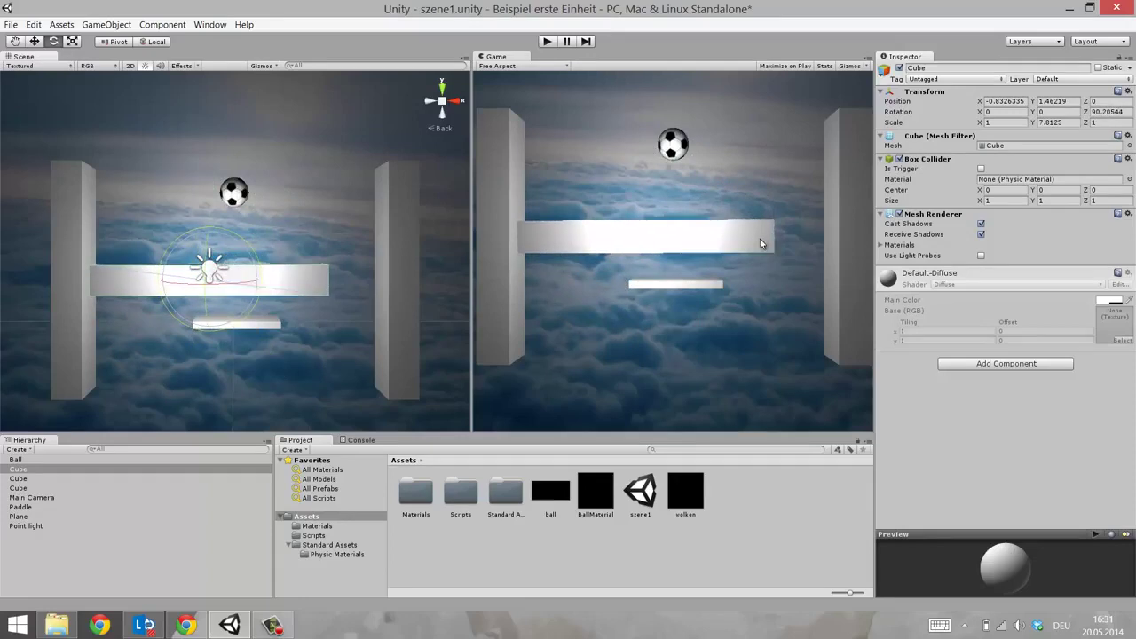
left_click(1109, 112)
type("90")
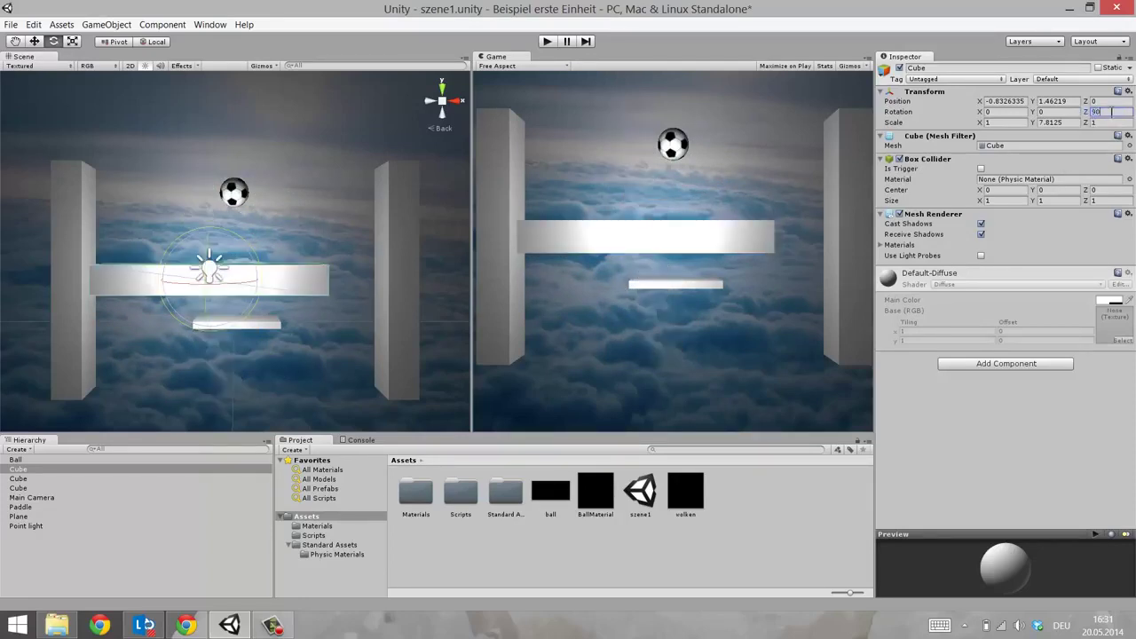
type("w")
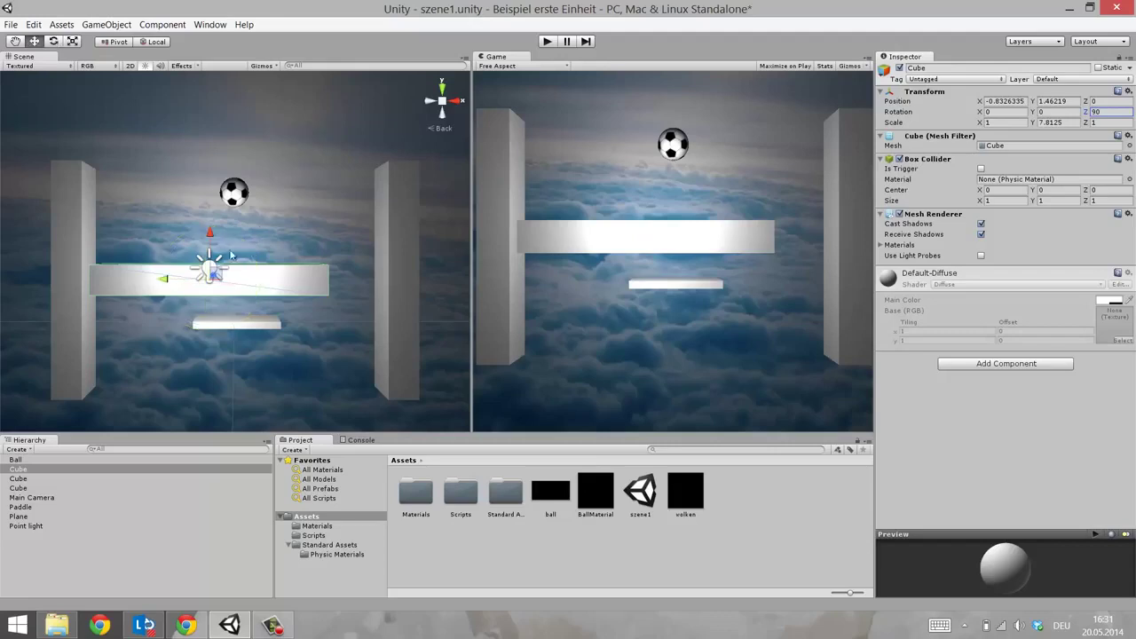
Raise the horizontal bar to the top and stretch it to Y scale 12.1 between the walls
left_click_drag(211, 223, 228, 113)
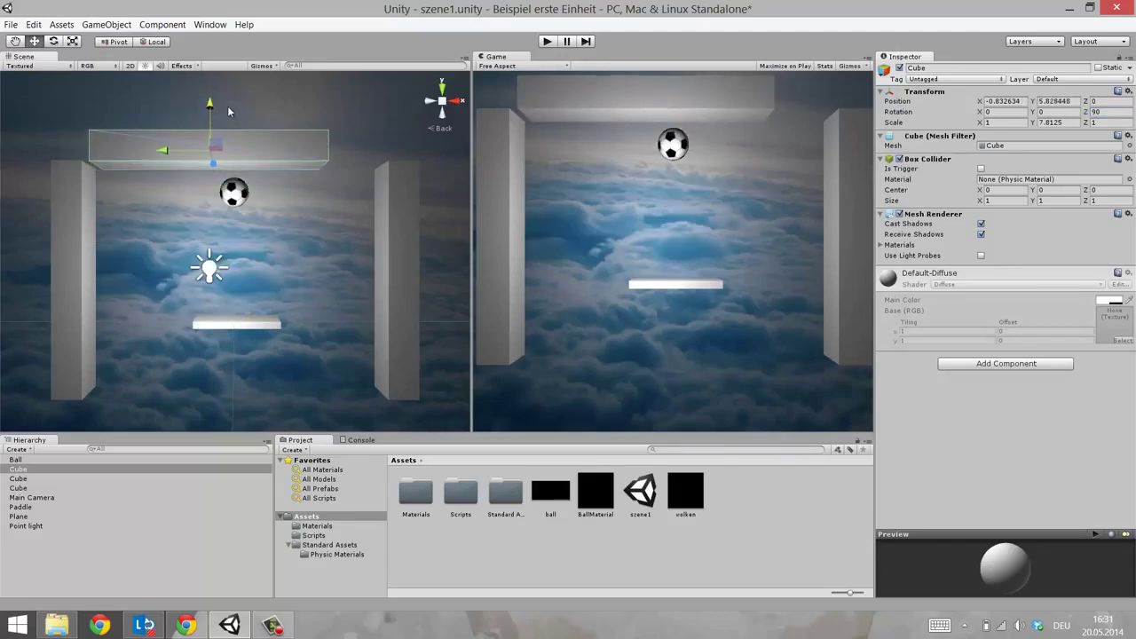
mouse_move(165, 151)
left_mouse_down()
mouse_move(207, 156)
mouse_move(181, 155)
left_mouse_up()
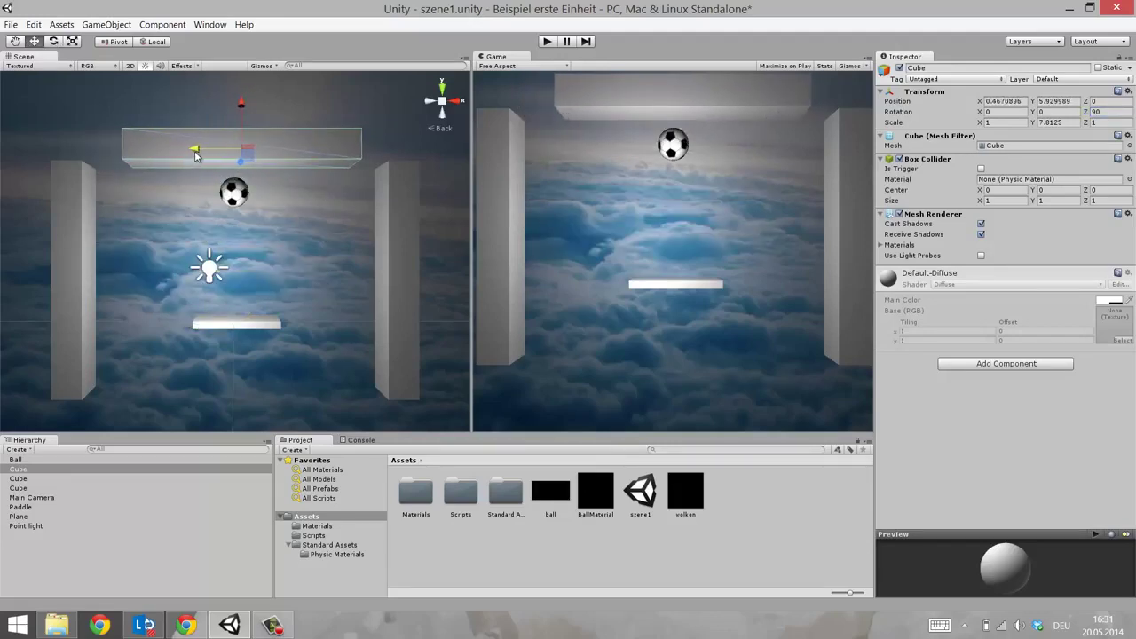
key("r")
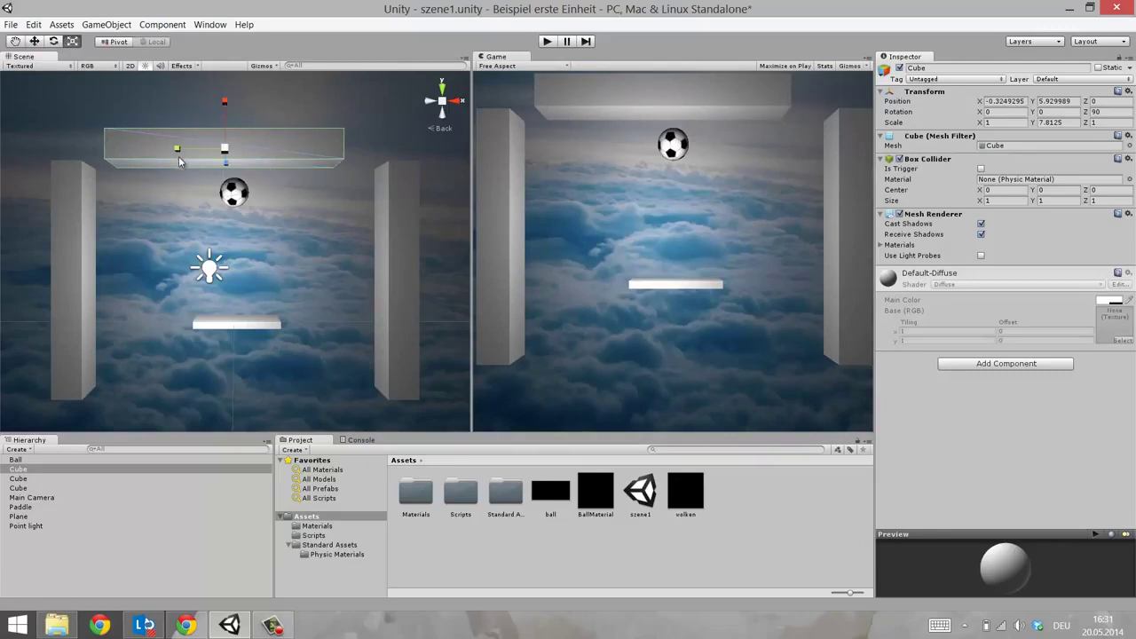
mouse_move(178, 149)
left_mouse_down()
mouse_move(151, 151)
mouse_move(193, 152)
left_mouse_up()
key("w")
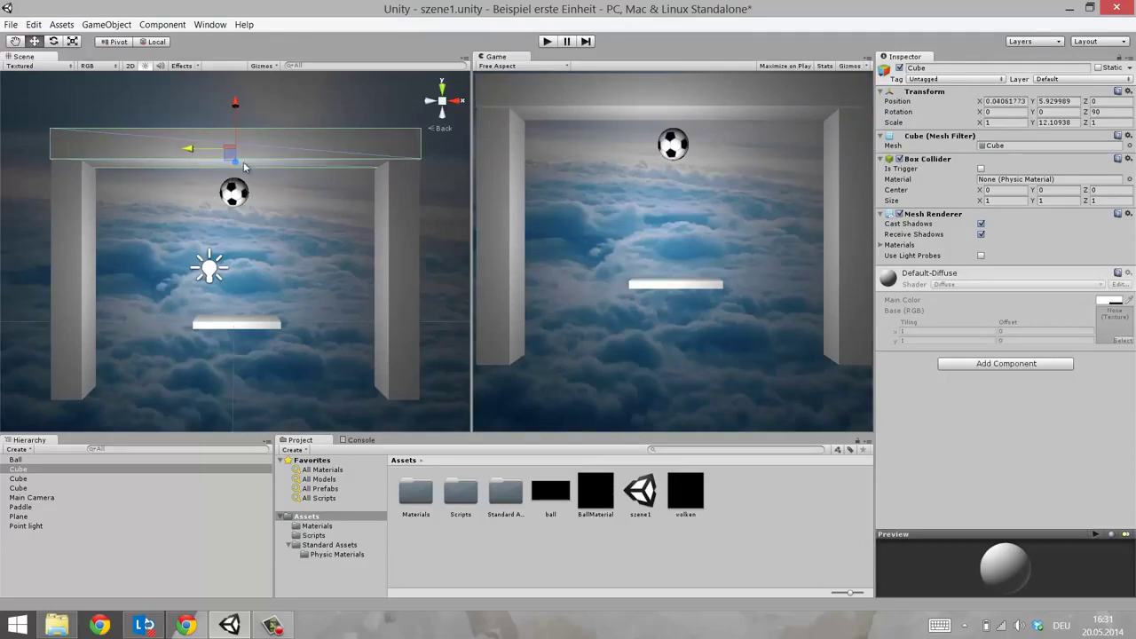
left_click_drag(237, 105, 240, 108)
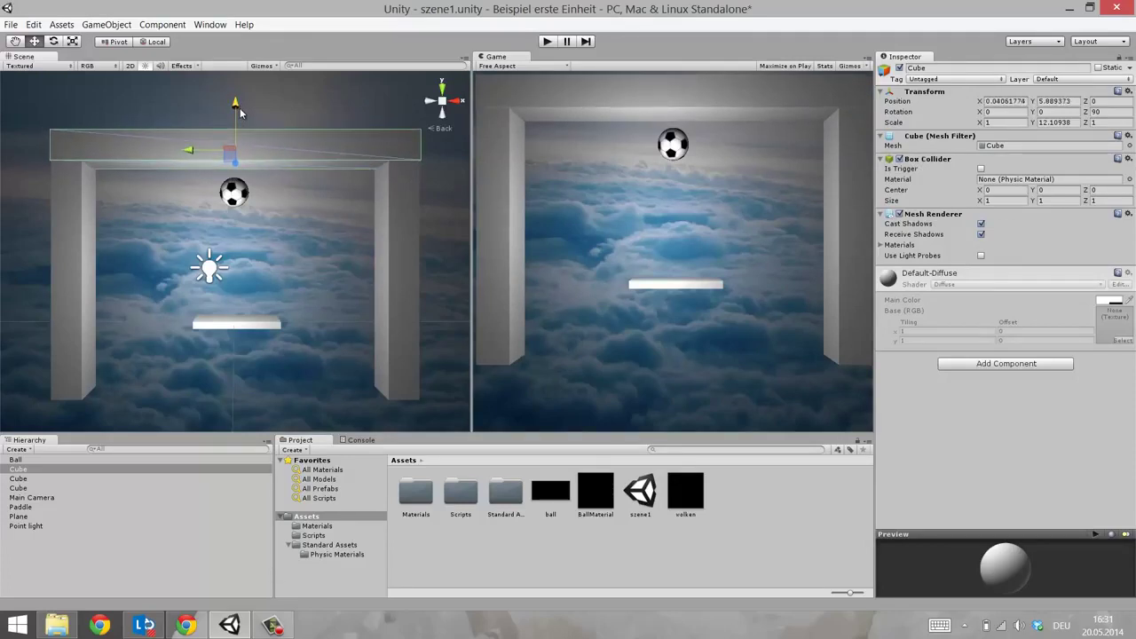
Lower the Paddle toward the bottom of the enclosure, check the view, and start Play mode
left_click(252, 330)
left_click_drag(240, 284, 239, 330)
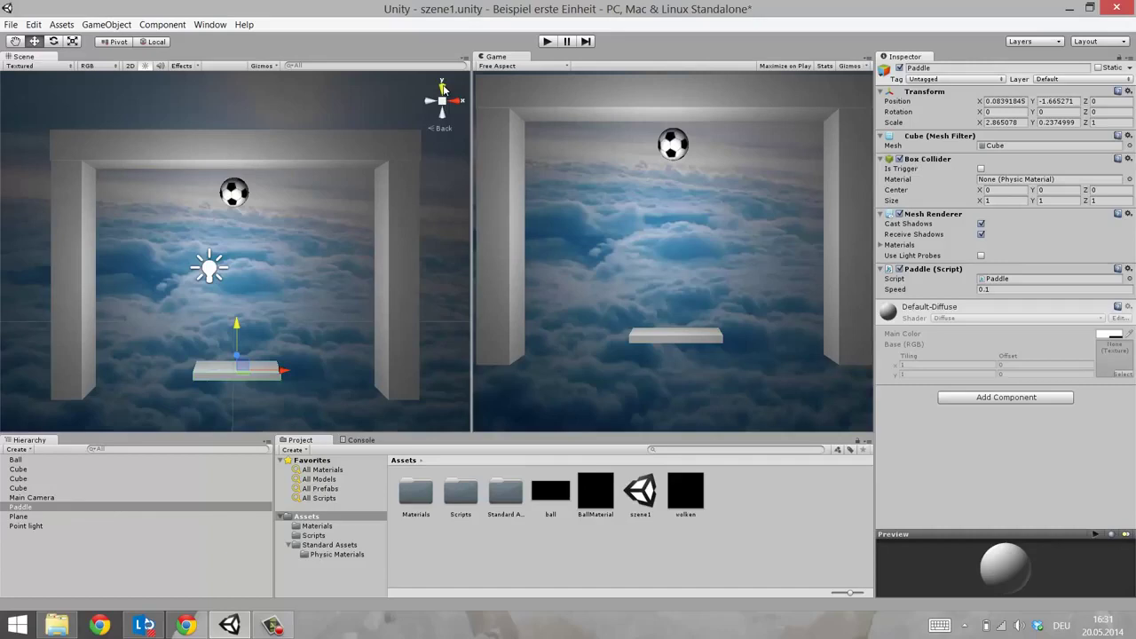
left_click(443, 88)
left_click_drag(294, 246, 294, 240, "alt")
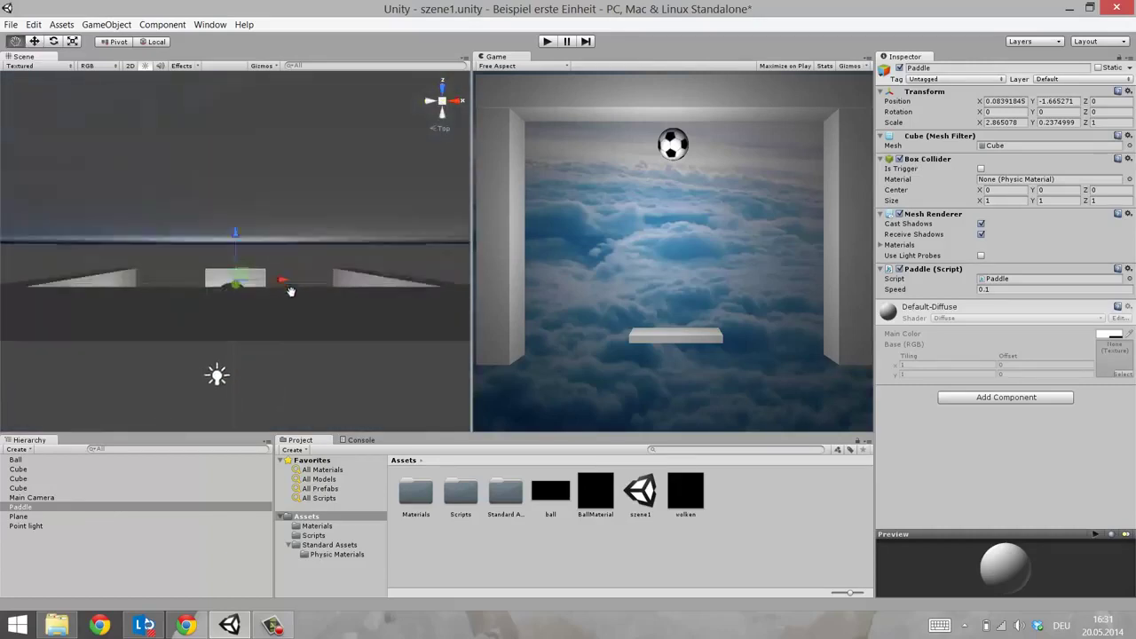
left_click(443, 81)
key("ctrl+p")
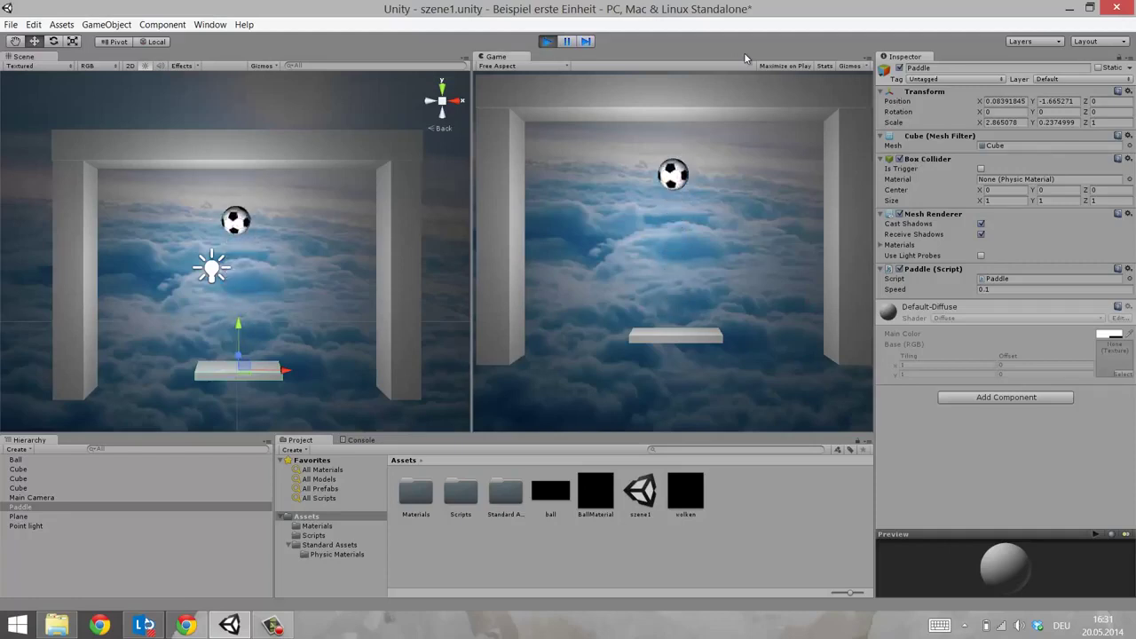
Steer the paddle right and left with the arrow keys while the game runs
key("Right")
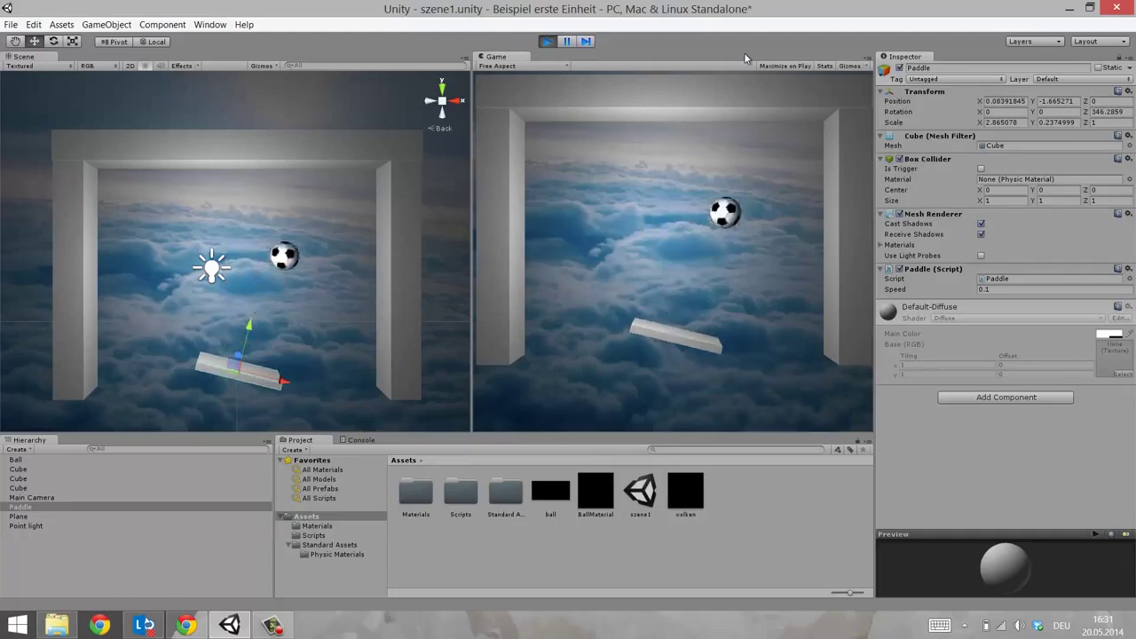
key("Right")
key("Left")
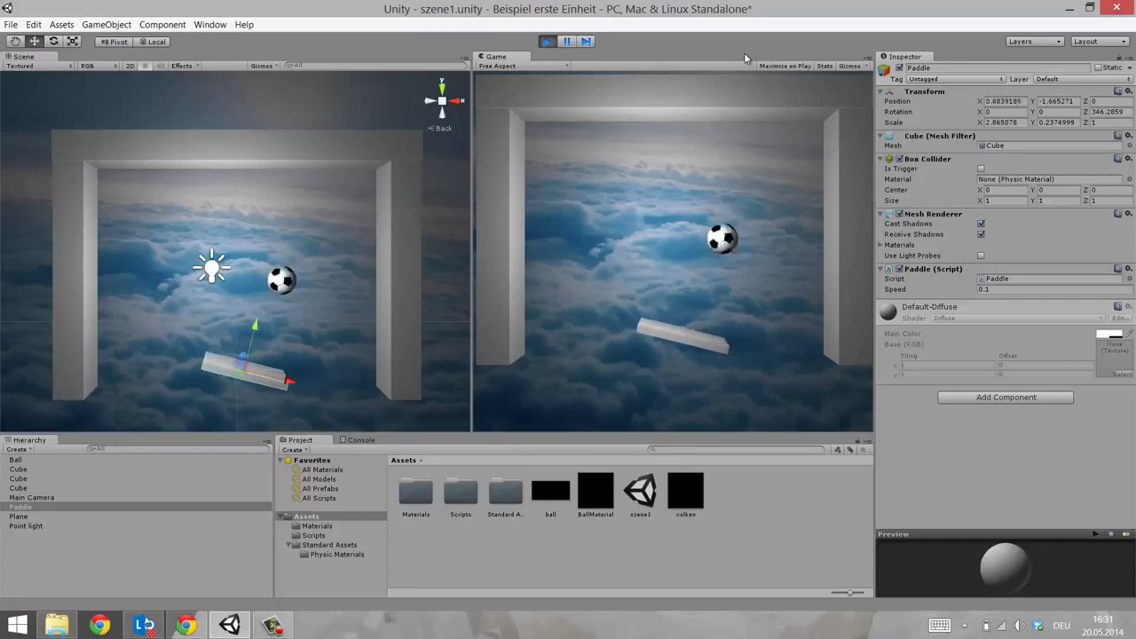
key("Right")
key("Right")
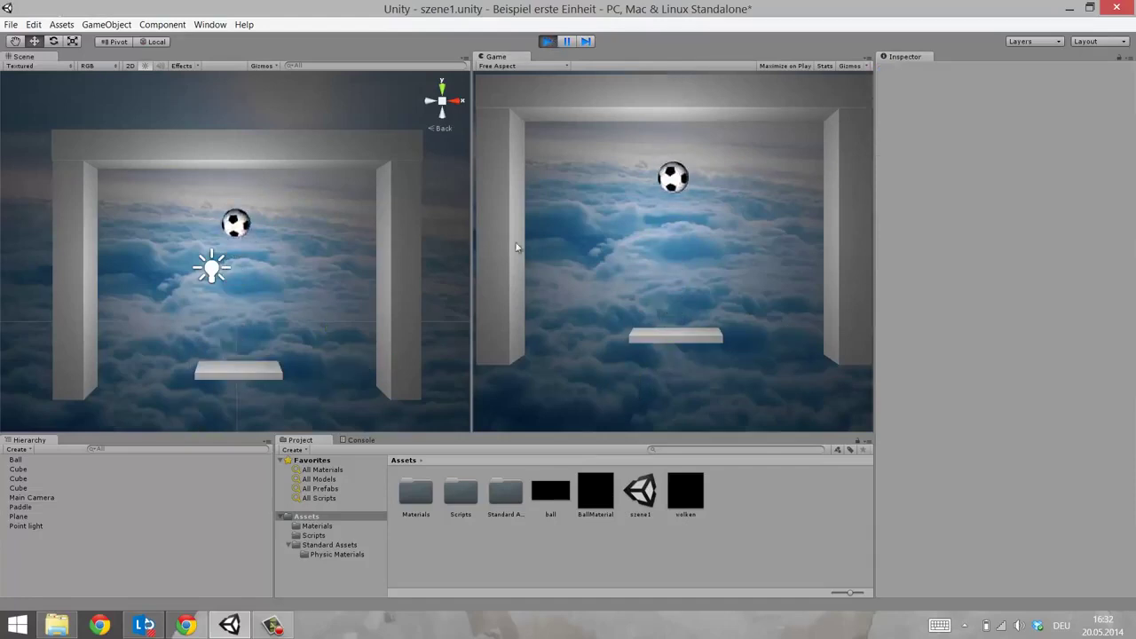
left_click(260, 629)
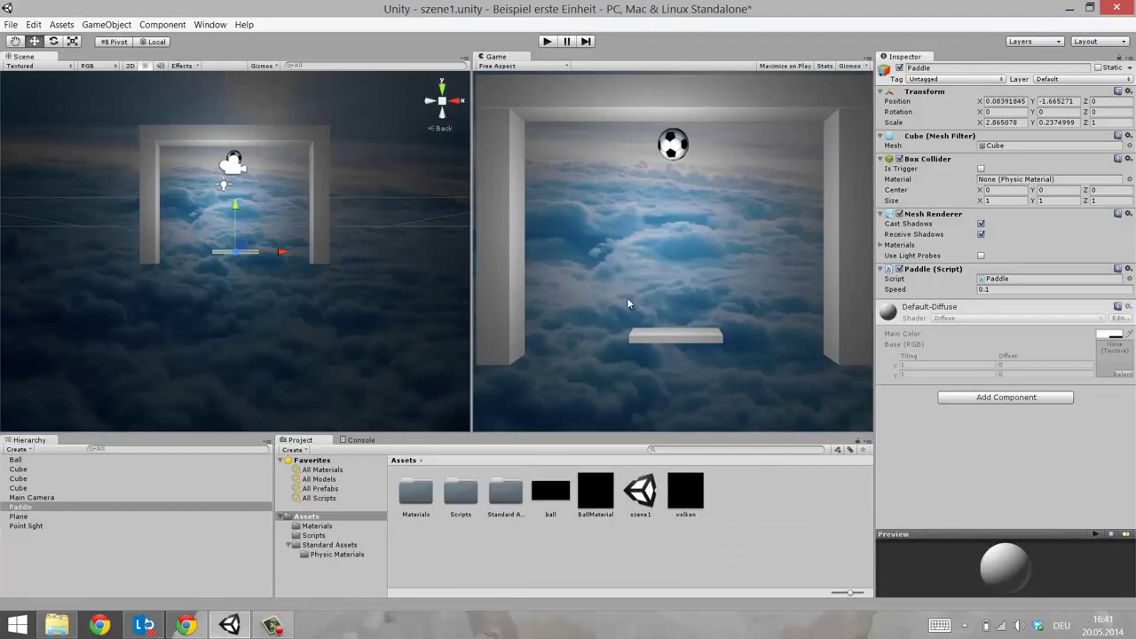
Start a second test run, push the paddle against both walls, then stop it
left_click(548, 42)
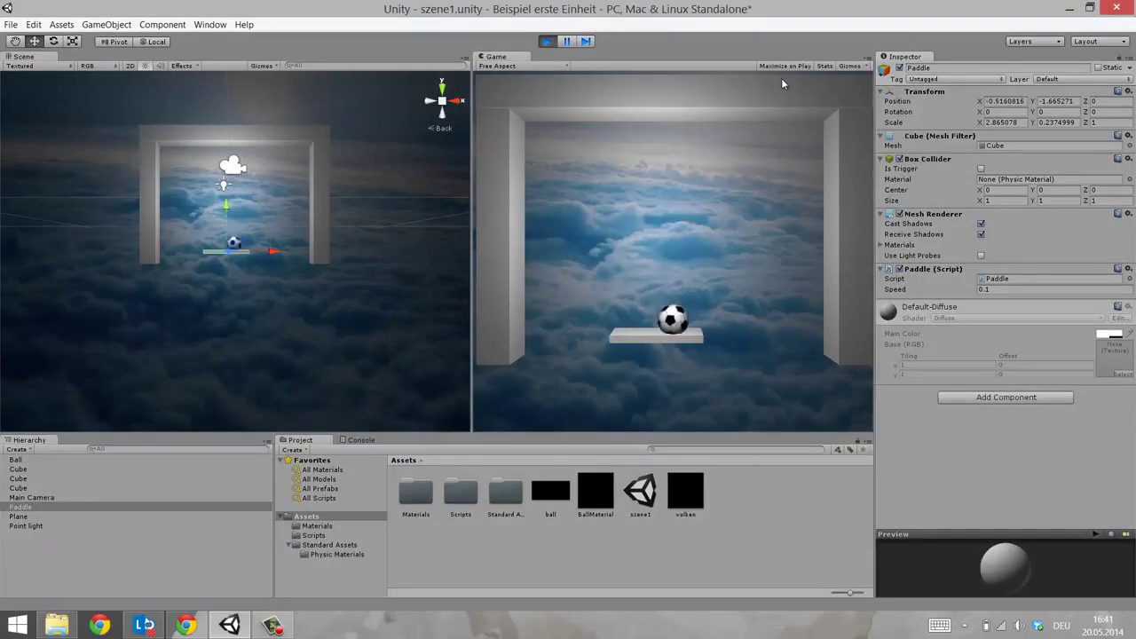
key("Left")
key("Right")
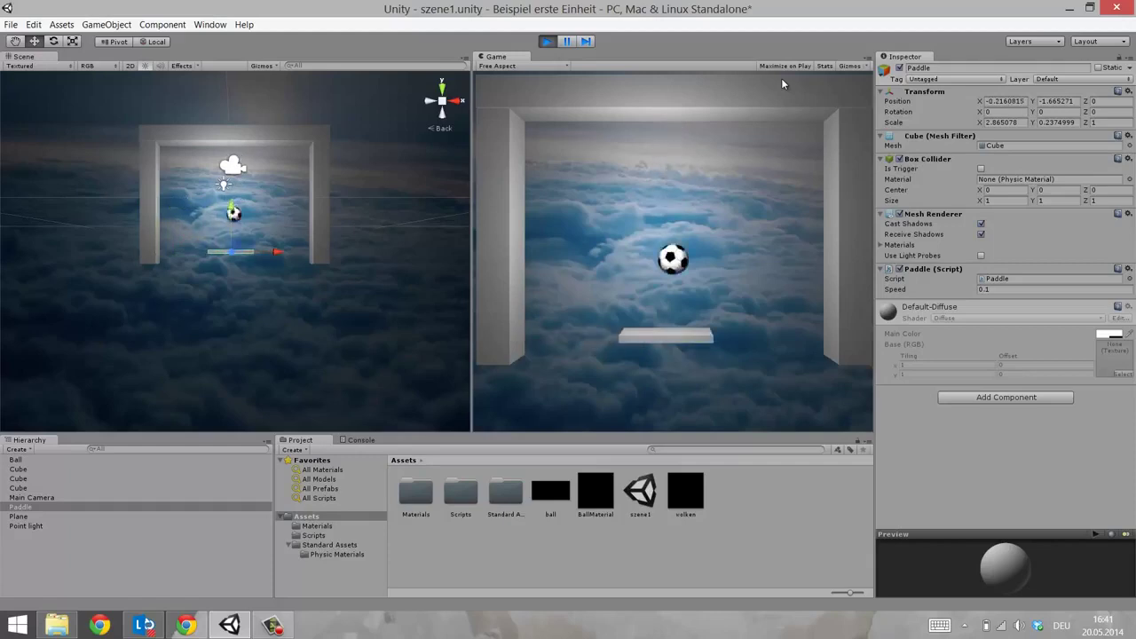
key("Right")
key("Left")
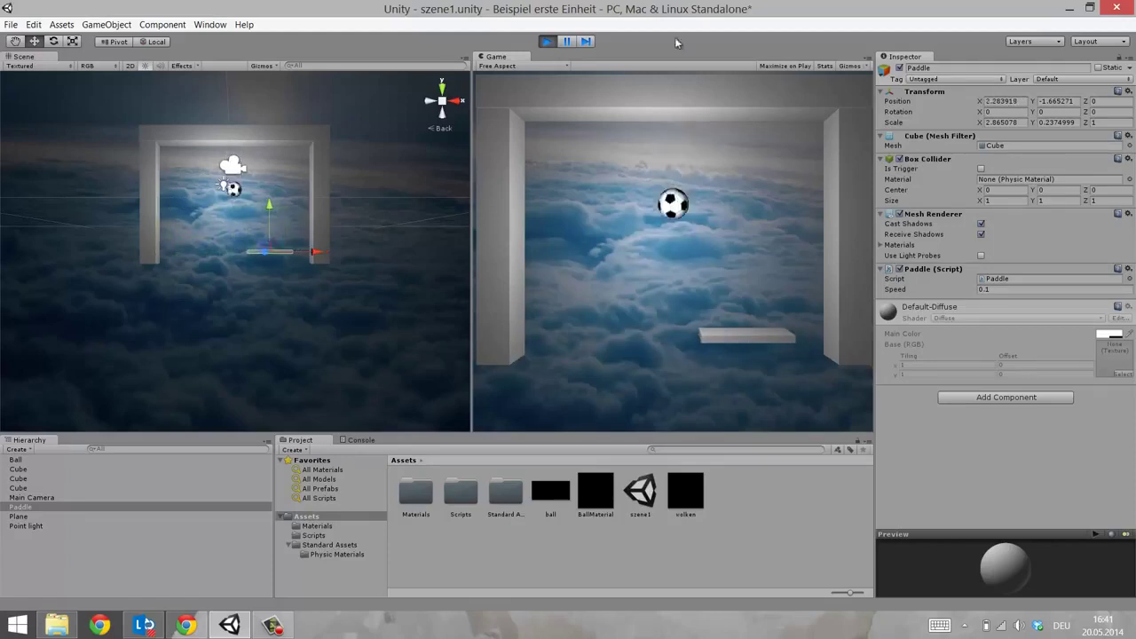
left_click(547, 42)
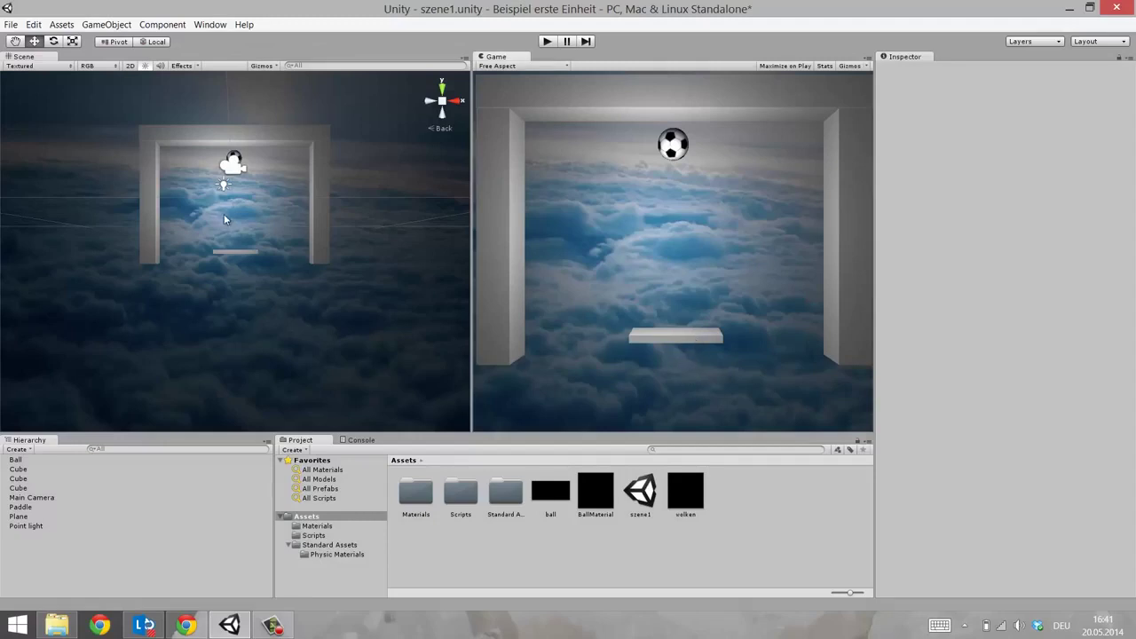
Focus the Paddle, add a Physics > Rigidbody, untick Use Gravity and tick Is Kinematic
left_click(228, 251)
key("f")
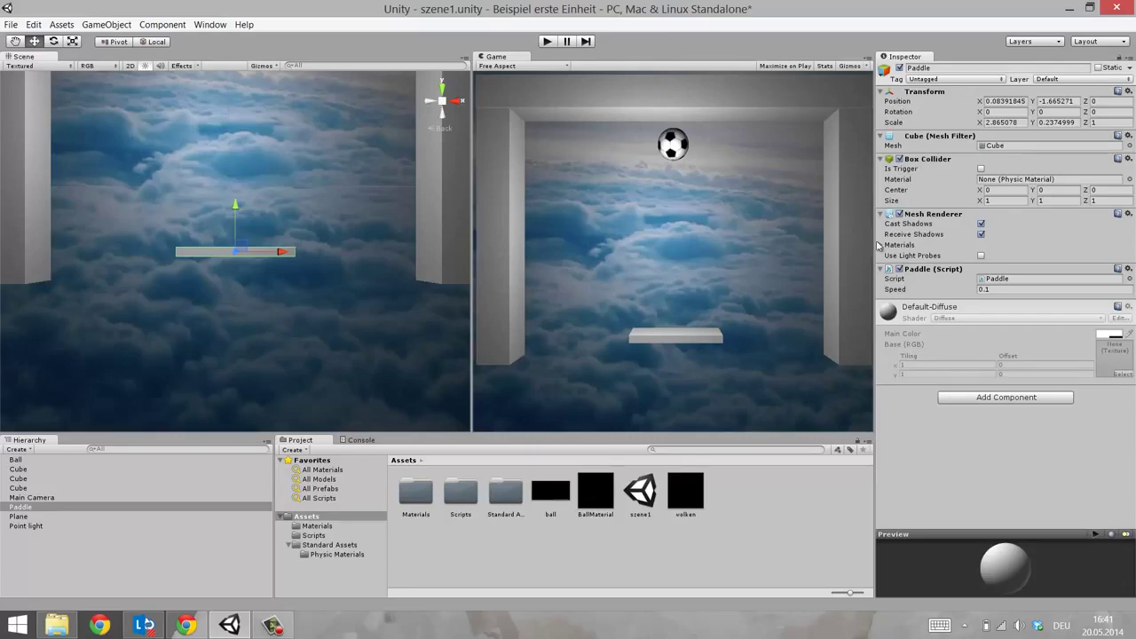
left_click(1037, 398)
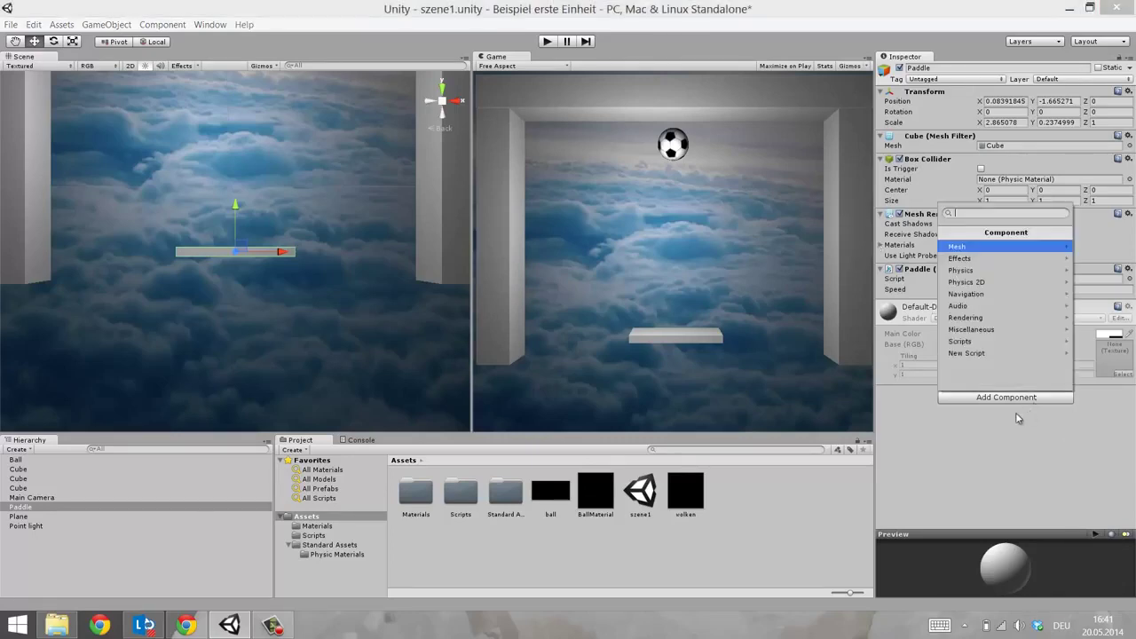
left_click(1018, 271)
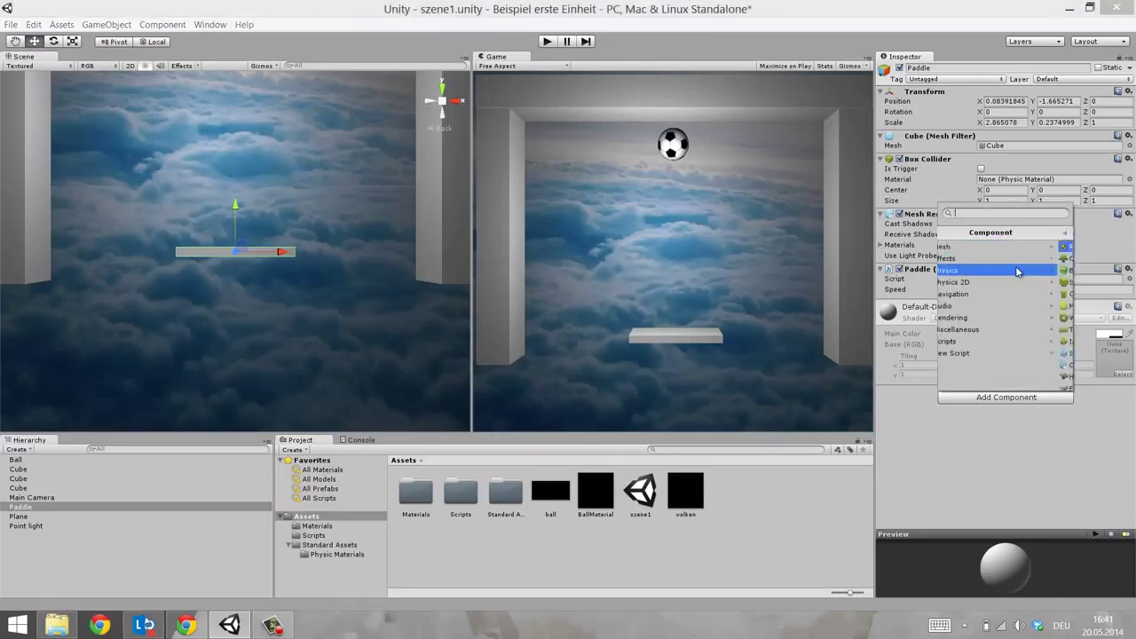
left_click(1011, 251)
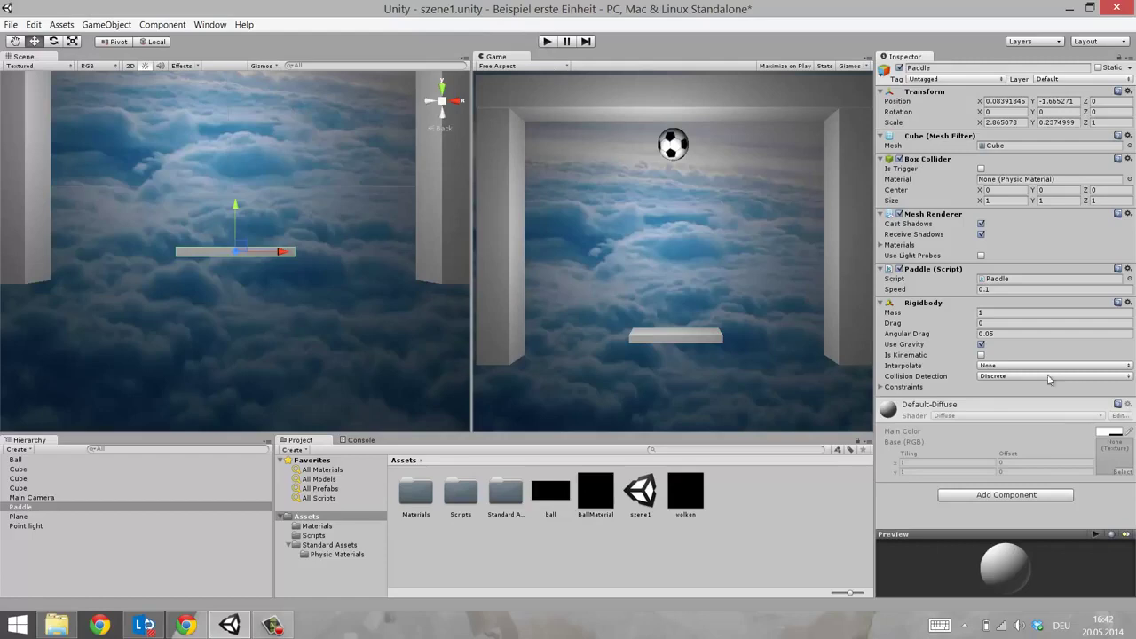
left_click(982, 345)
left_click(982, 355)
Add Rigidbody components to the left and right wall cubes
left_click(42, 183)
scroll(135, 190, "down", 2)
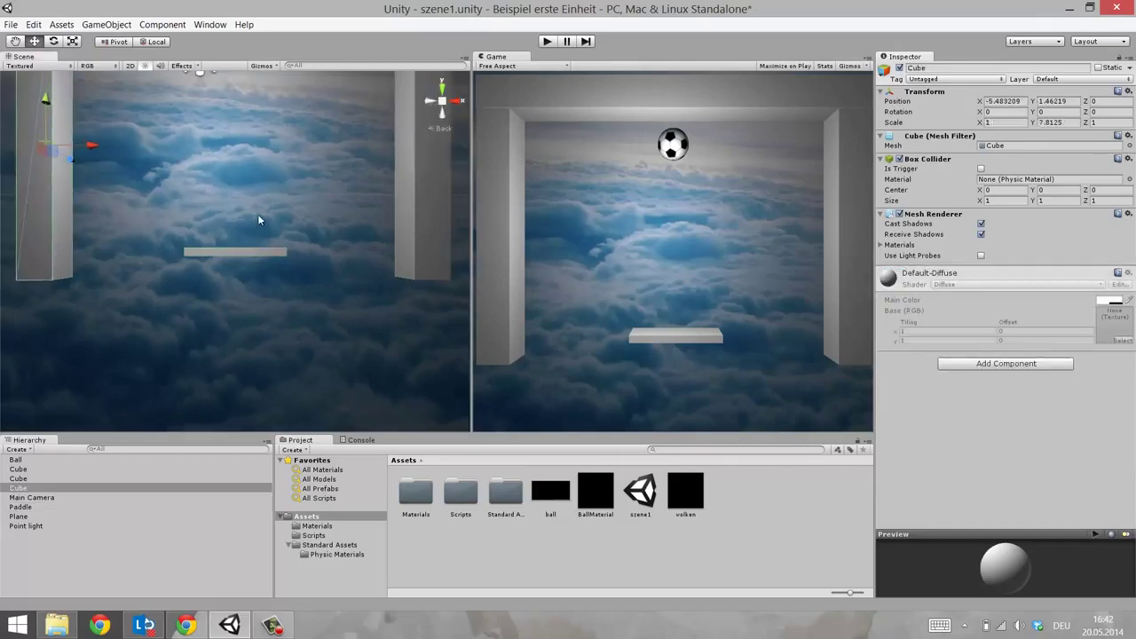
scroll(258, 214, "down", 2)
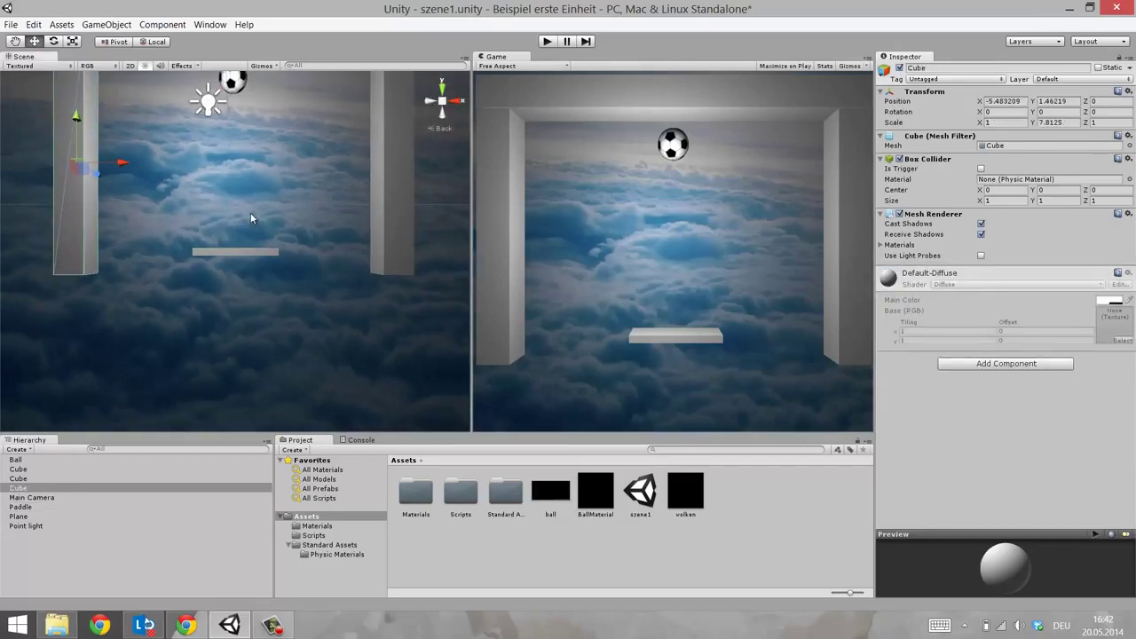
left_click(996, 366)
left_click(979, 439)
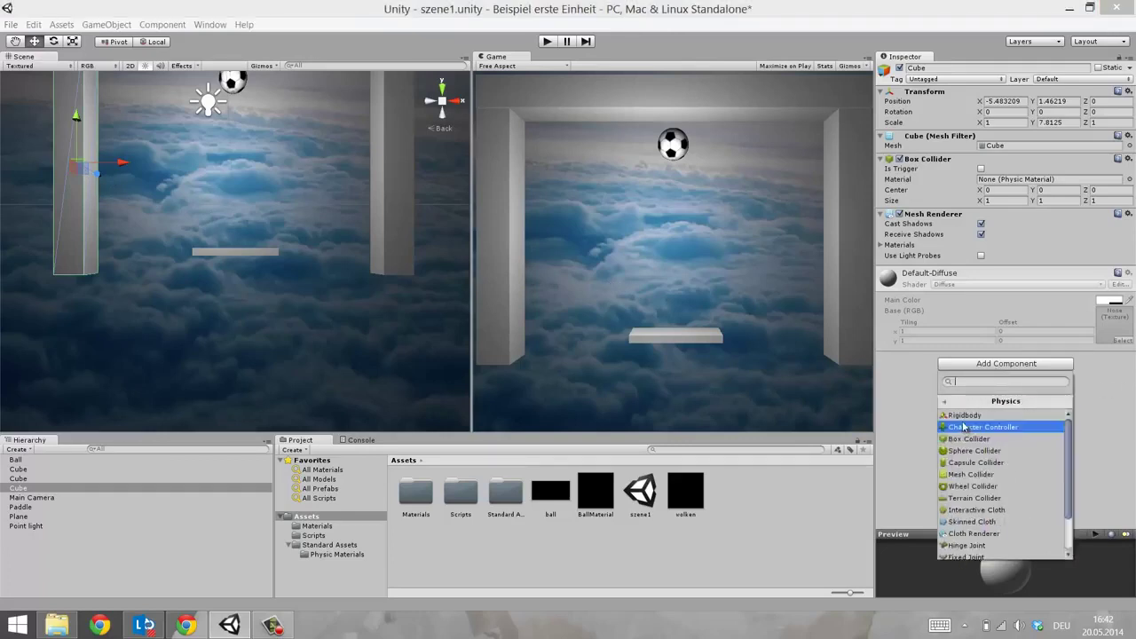
left_click(971, 423)
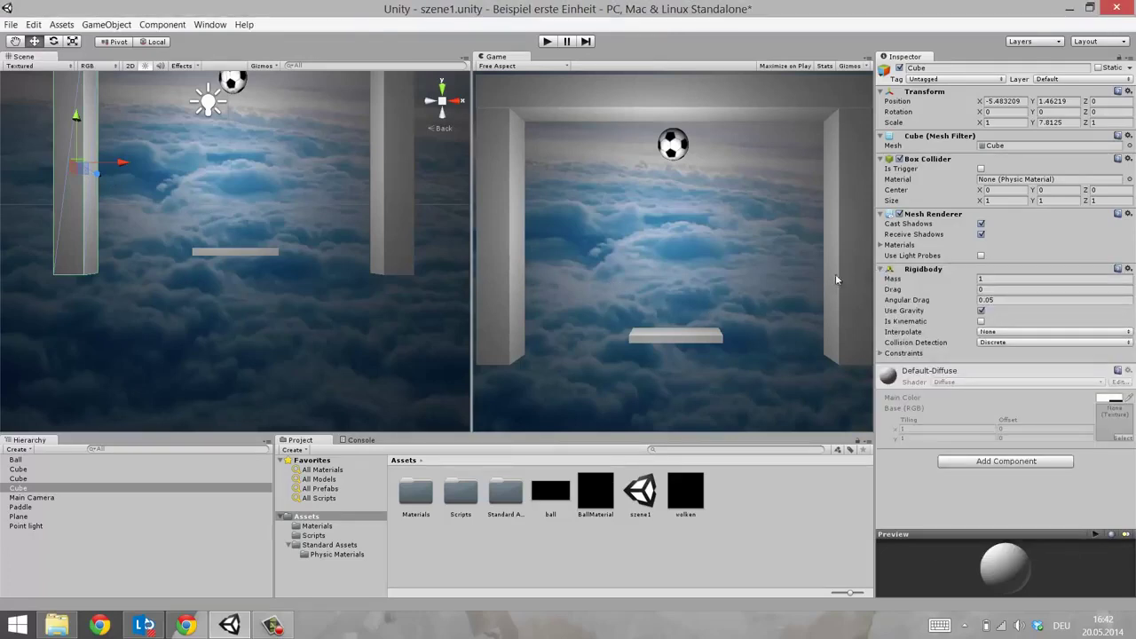
left_click(373, 238)
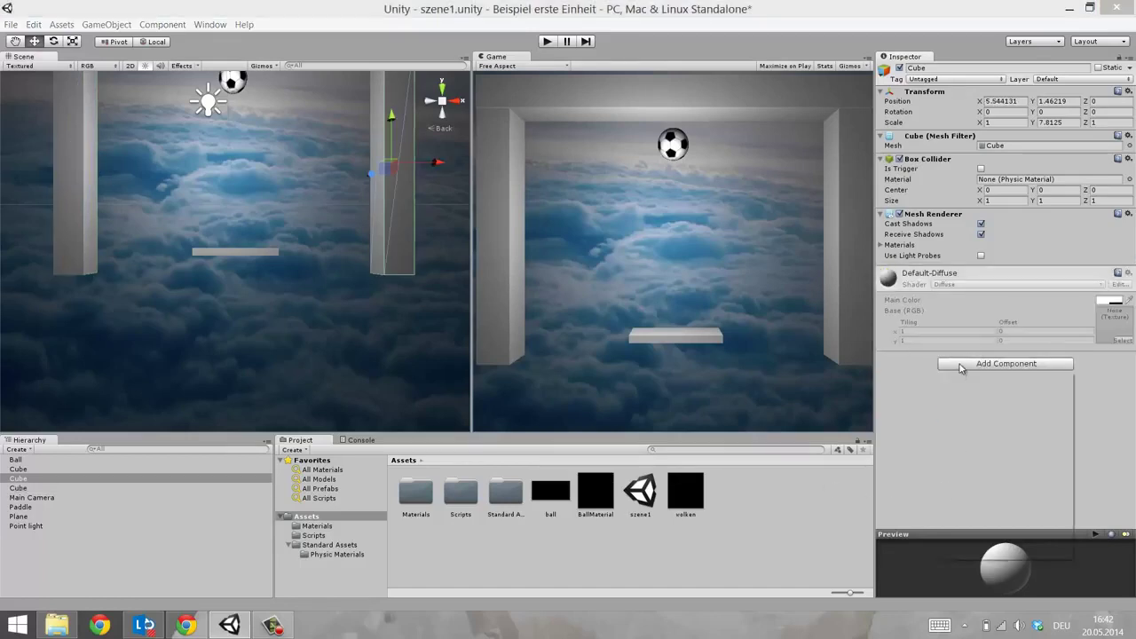
left_click(994, 363)
left_click(976, 438)
left_click(954, 415)
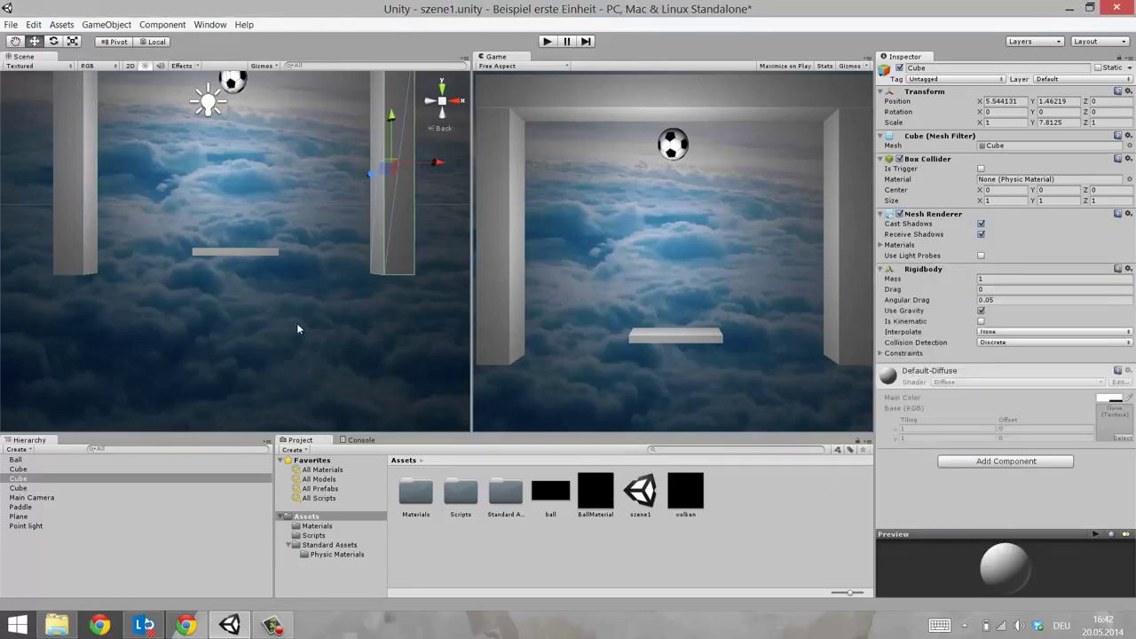
Add a Rigidbody to the top beam, reselect the left wall, and start Play mode
middle_click_drag(285, 130, 286, 217)
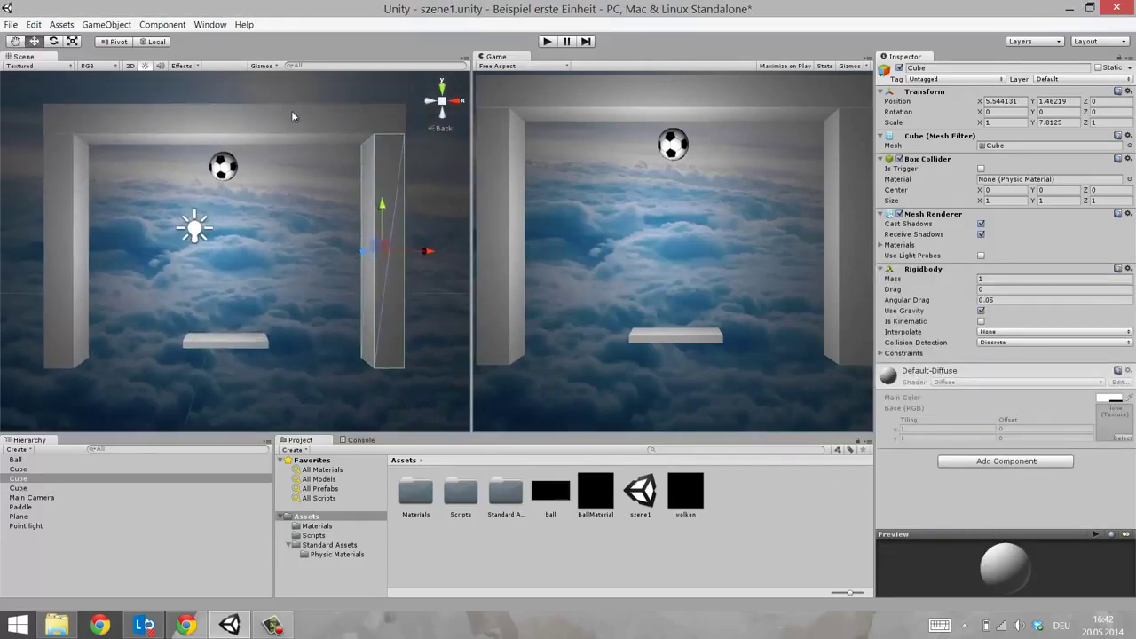
left_click(291, 110)
left_click(980, 365)
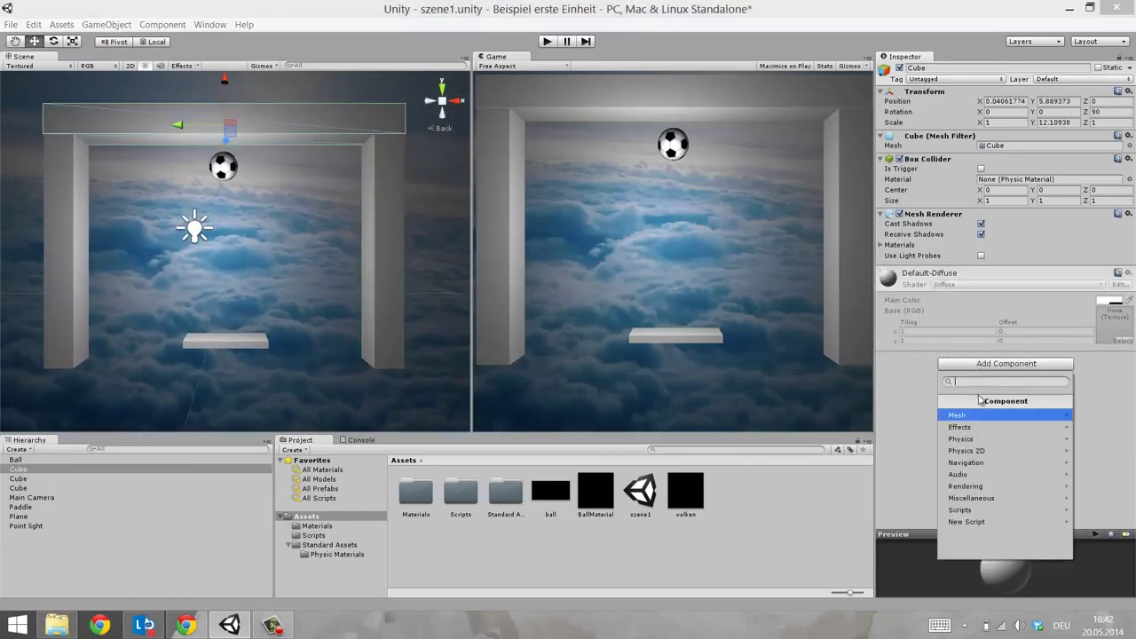
left_click(980, 441)
left_click(965, 414)
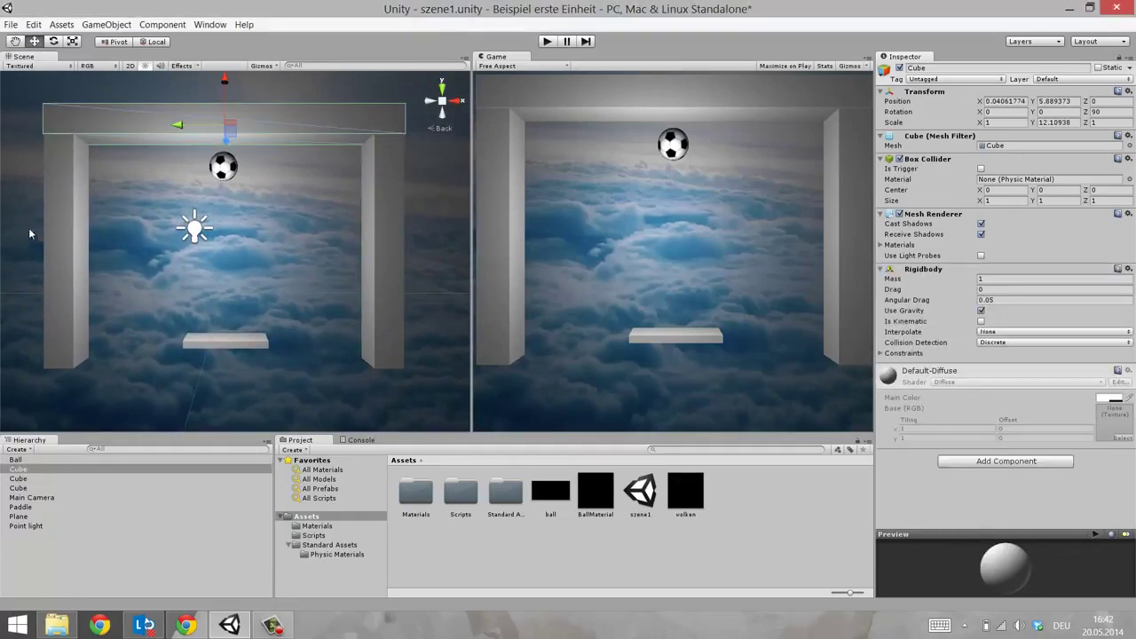
left_click(61, 209)
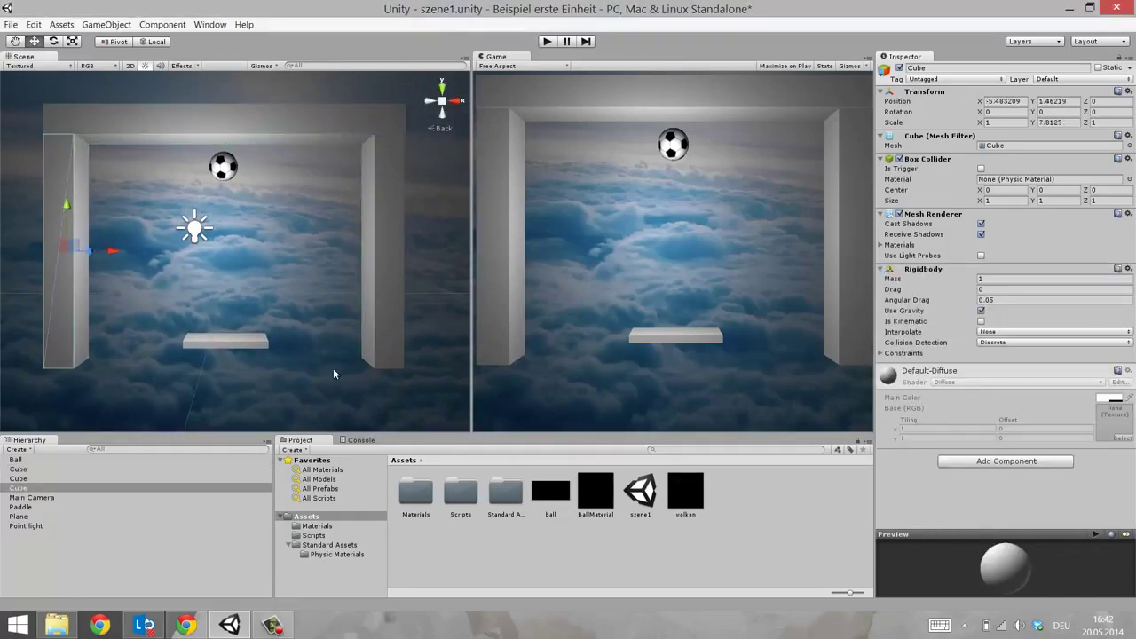
left_click(918, 355)
left_click(550, 42)
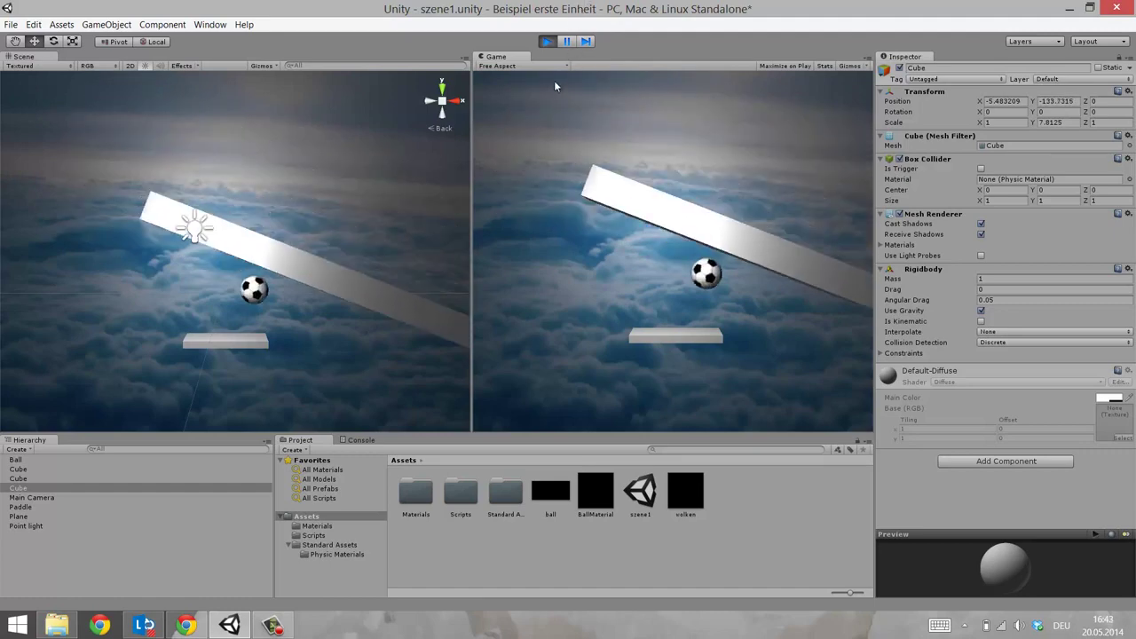
Stop the run and untick Use Gravity on the left wall and top beam Rigidbodies
left_click(547, 41)
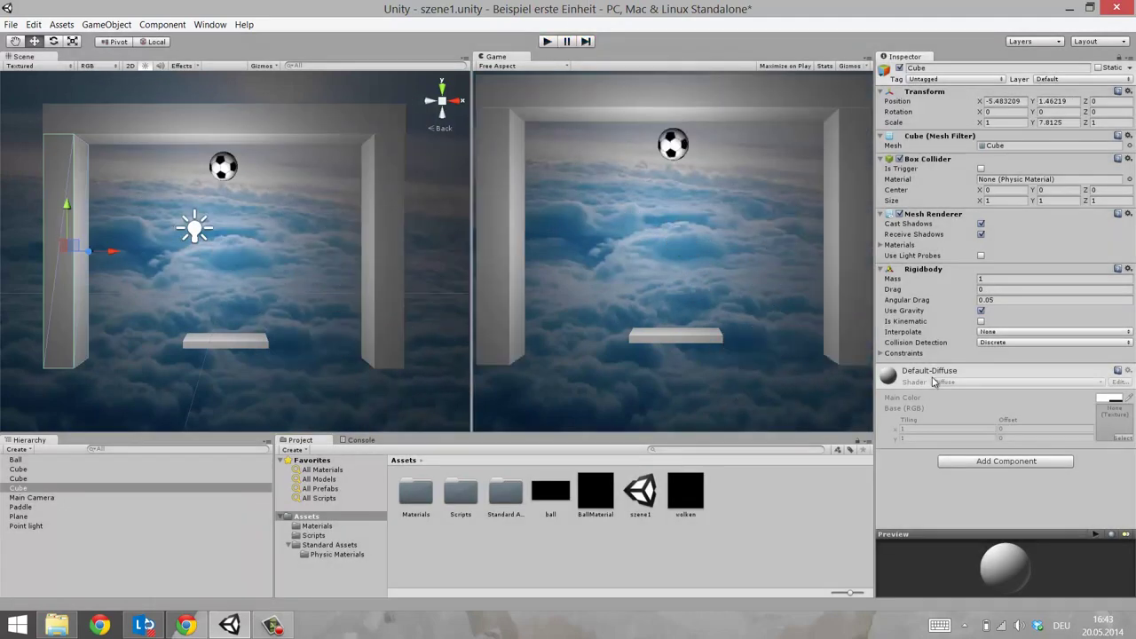
left_click(981, 310)
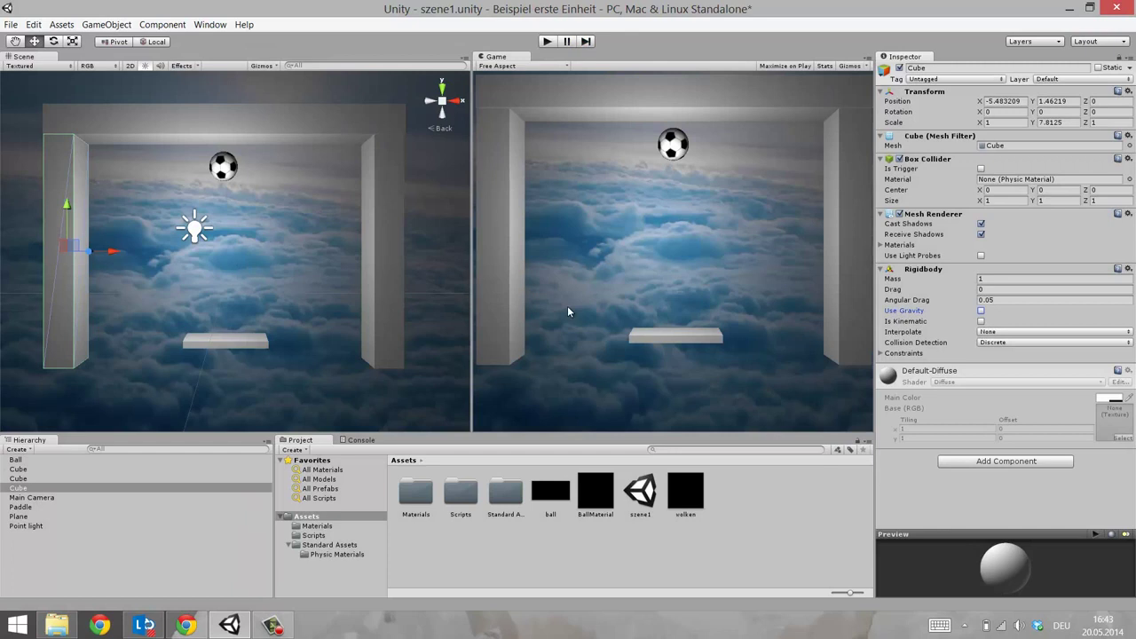
left_click(399, 273)
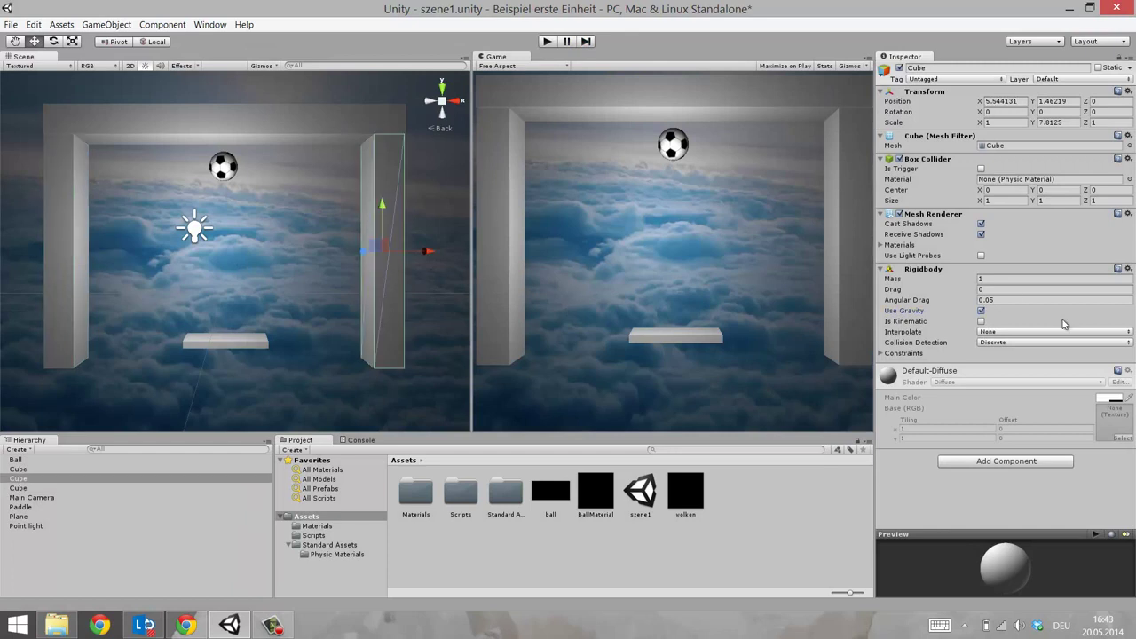
left_click(182, 115)
left_click(981, 311)
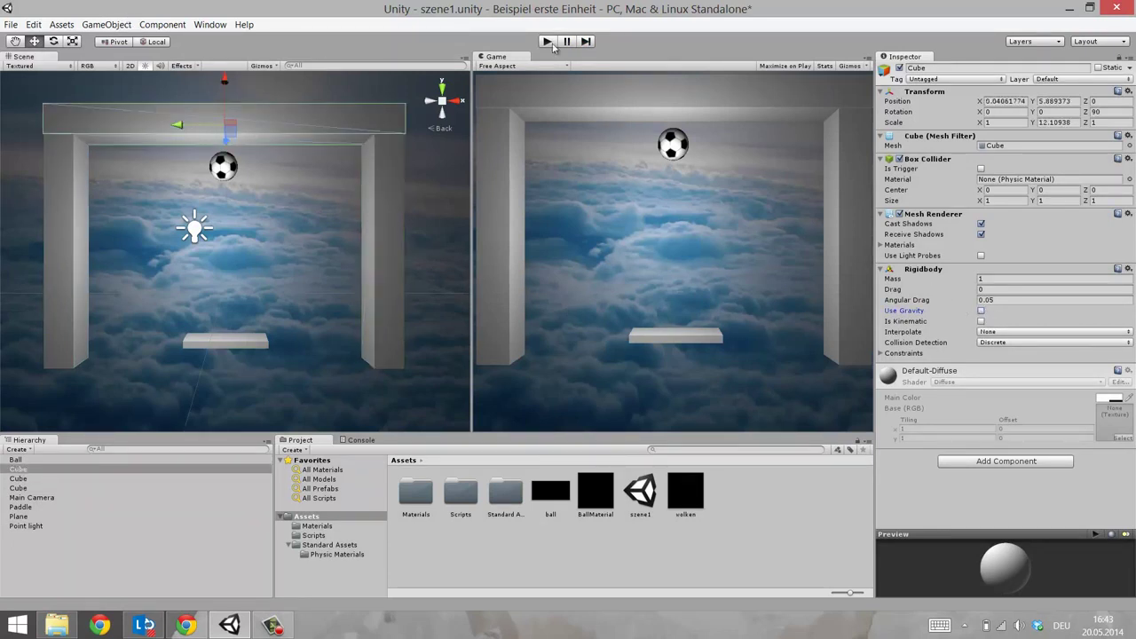
Run the scene again to check the frame holds, then stop and reselect the left wall
left_click(547, 41)
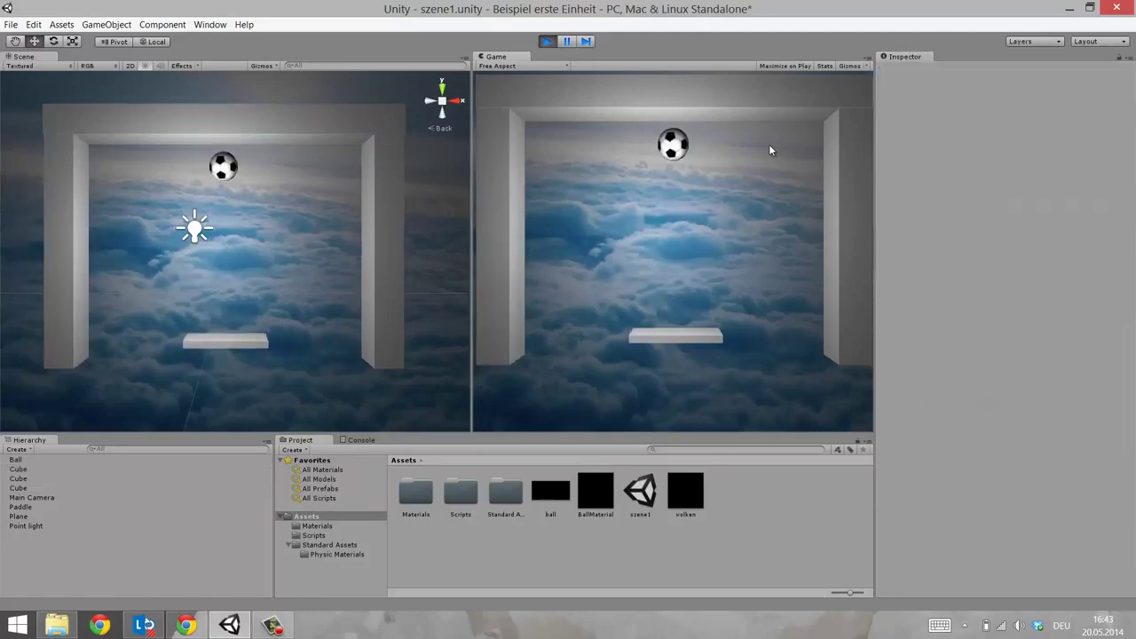
left_click(546, 41)
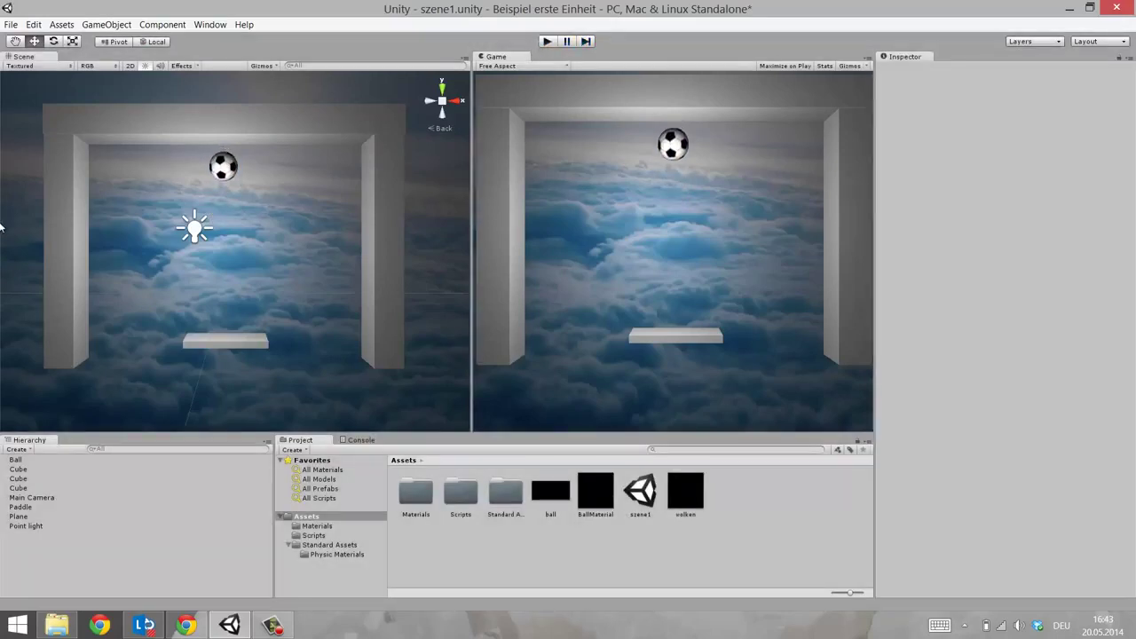
left_click(55, 235)
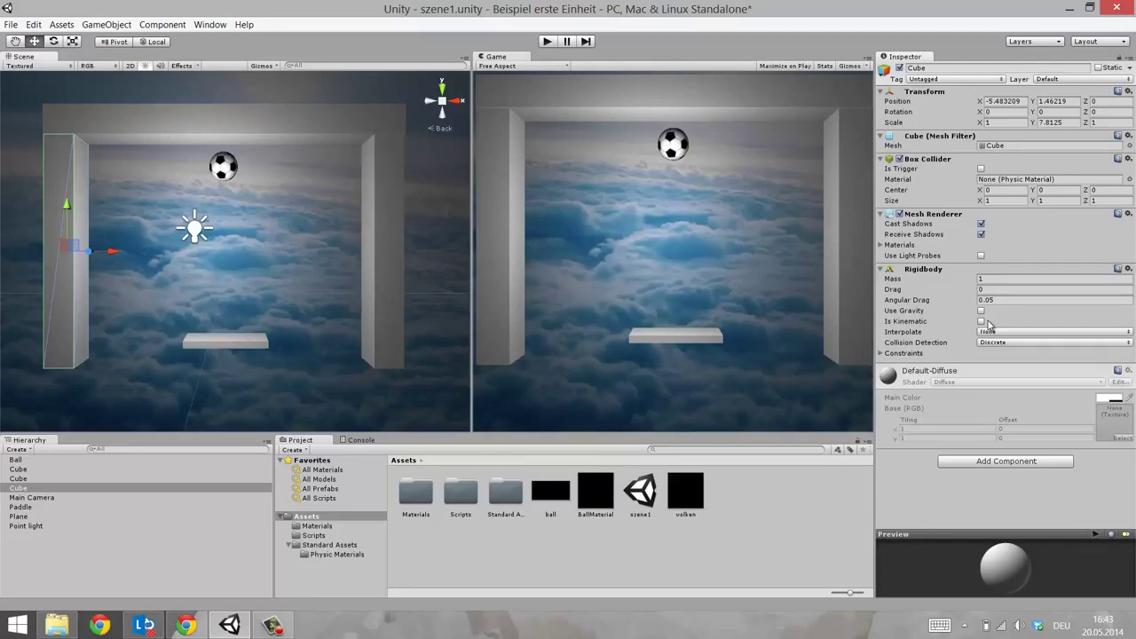
Freeze the left wall's Rigidbody position and rotation on X, Y and Z
left_click(883, 354)
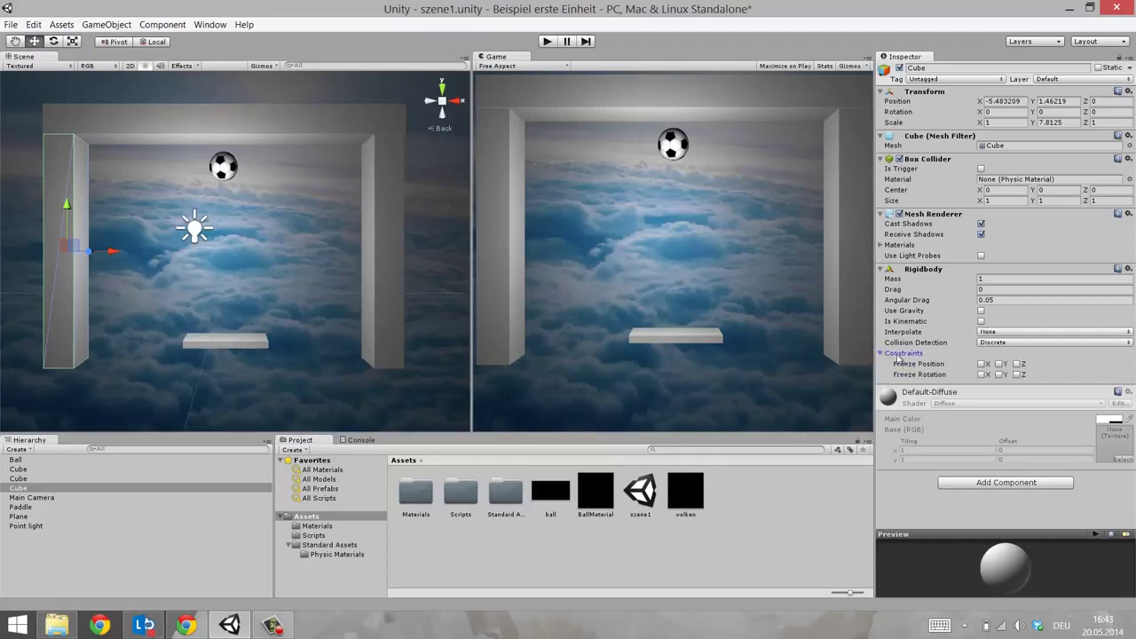
left_click(982, 364)
left_click(999, 364)
left_click(1018, 364)
left_click(1018, 374)
left_click(999, 374)
left_click(982, 374)
Freeze the right wall's remaining position and rotation axes
left_click(384, 215)
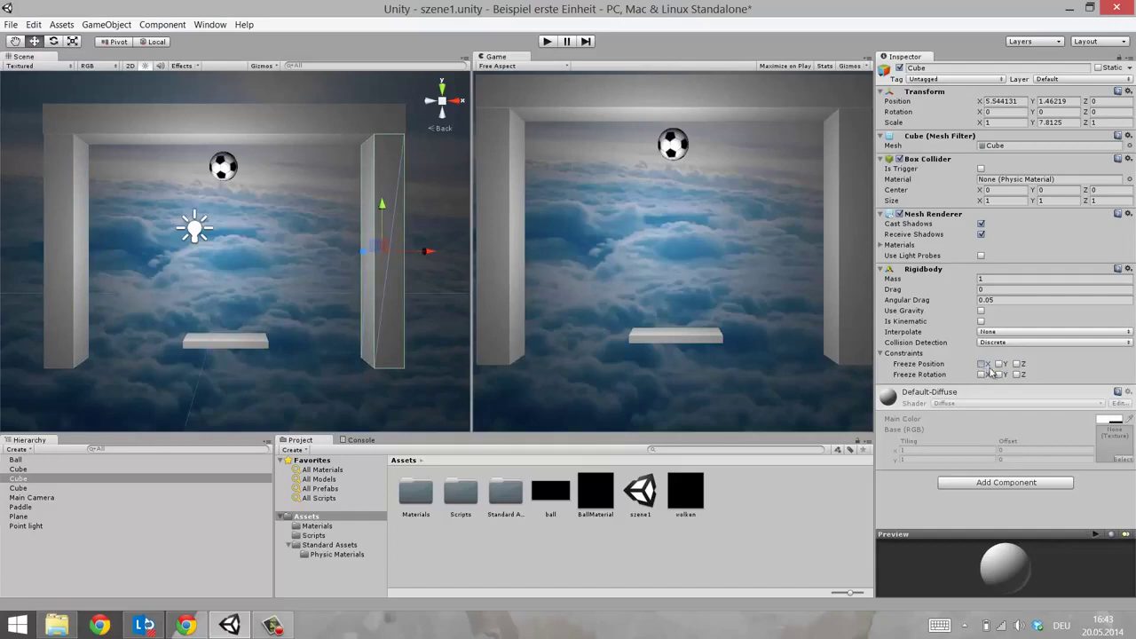
left_click(1018, 363)
left_click(1017, 374)
left_click(999, 375)
left_click(982, 374)
Freeze the top beam's constraints, then run the scene and steer the paddle left
left_click(223, 133)
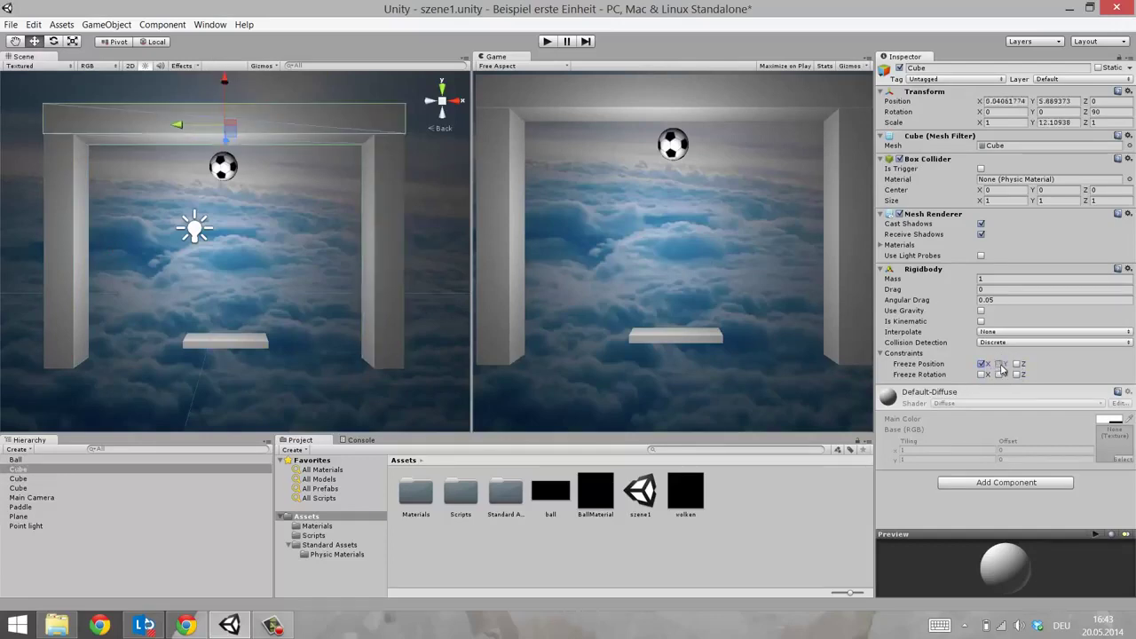
left_click(1018, 374)
left_click(999, 375)
left_click(981, 374)
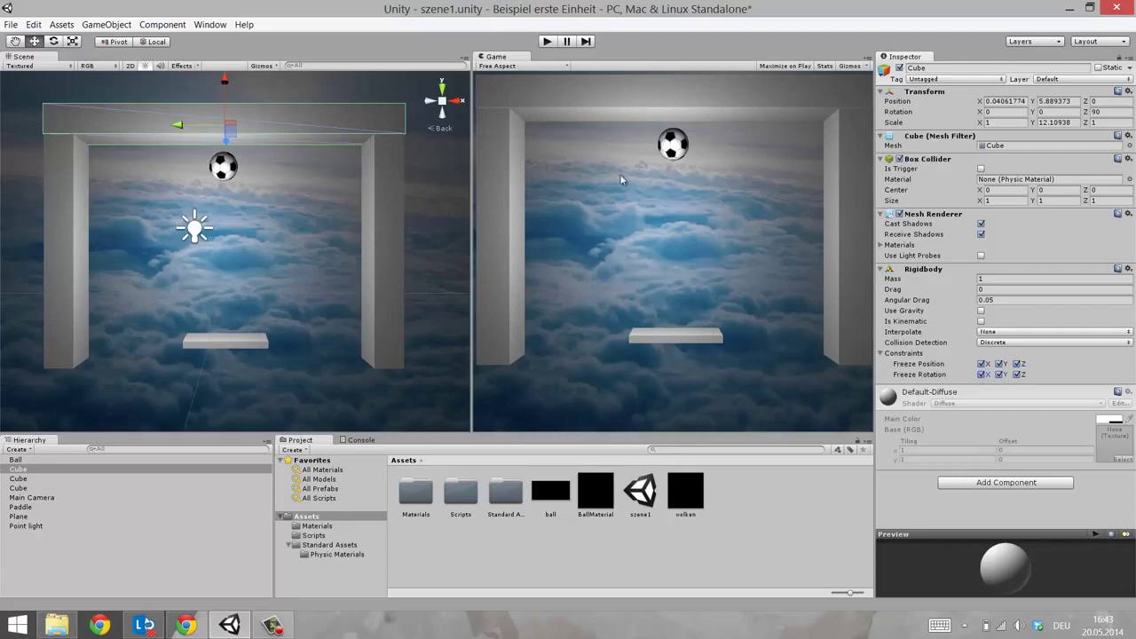
left_click(545, 42)
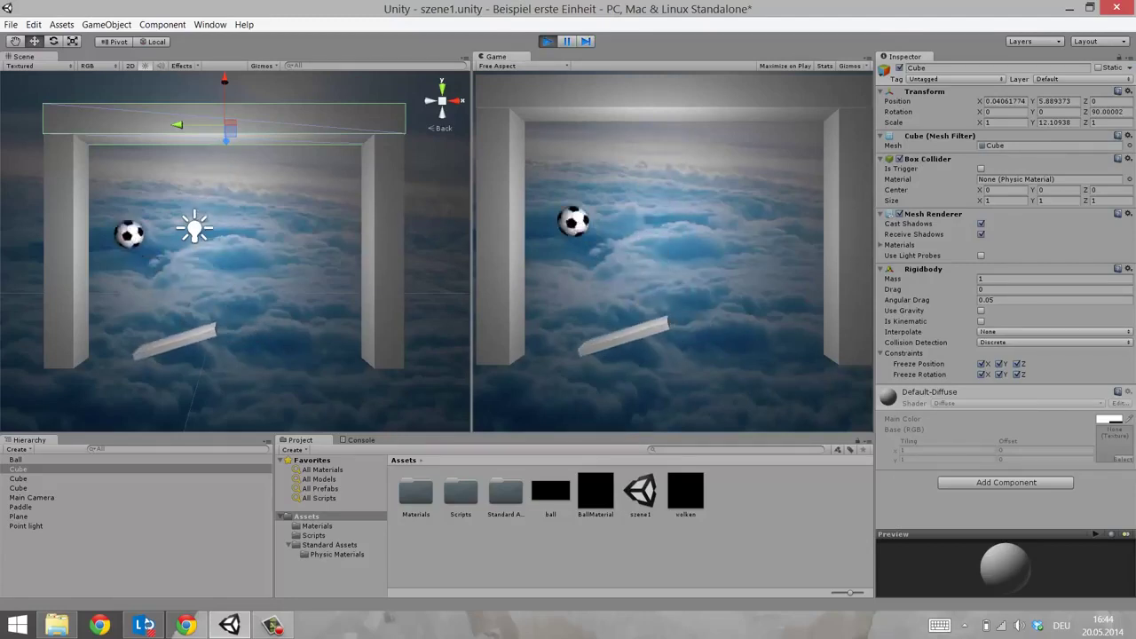
key("Left")
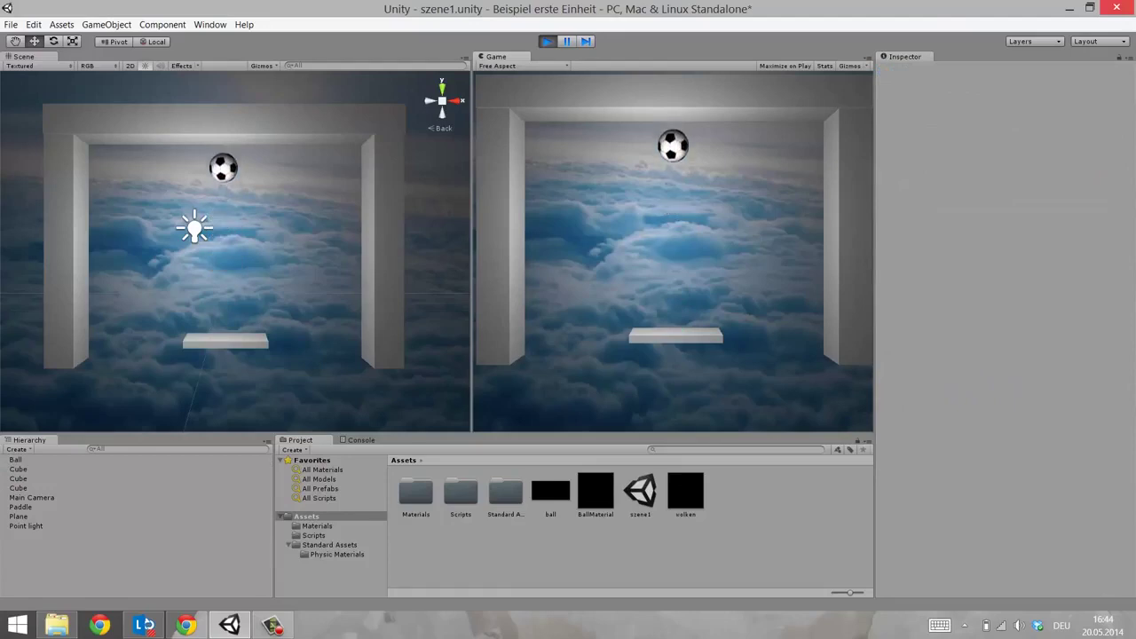
Stop the run, select the Ball, and tick Freeze Position Z on its Rigidbody
left_click(548, 42)
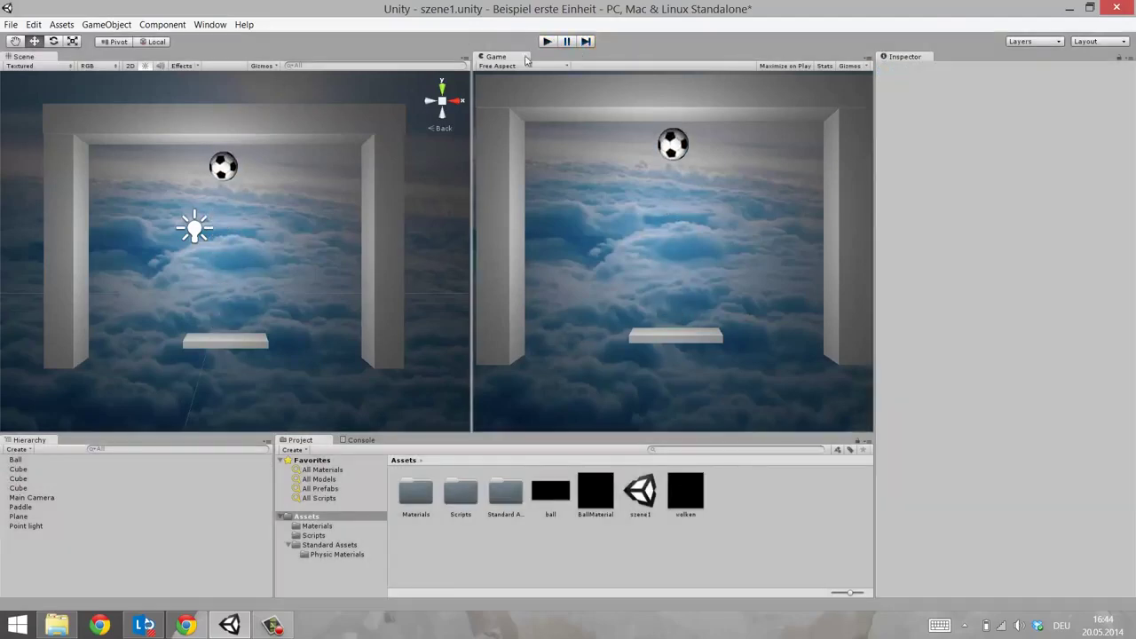
left_click(273, 625)
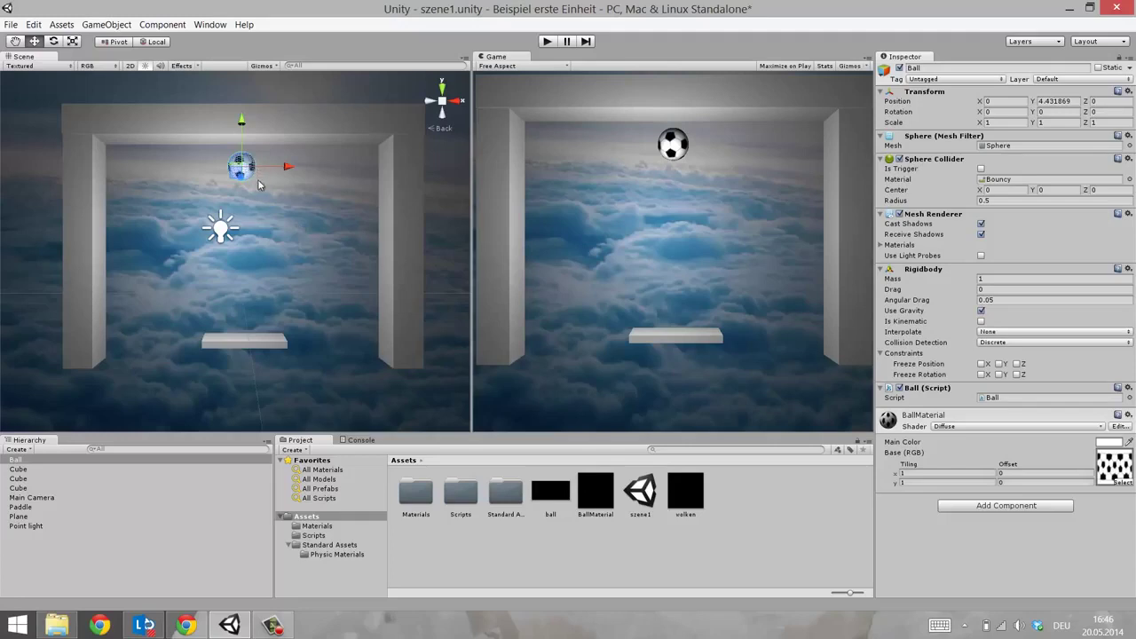
left_click(1016, 364)
left_click(272, 626)
left_click(985, 527)
Select and frame the Paddle, then open Paddle.js from Assets/Scripts in MonoDevelop
left_click(257, 342)
key("f")
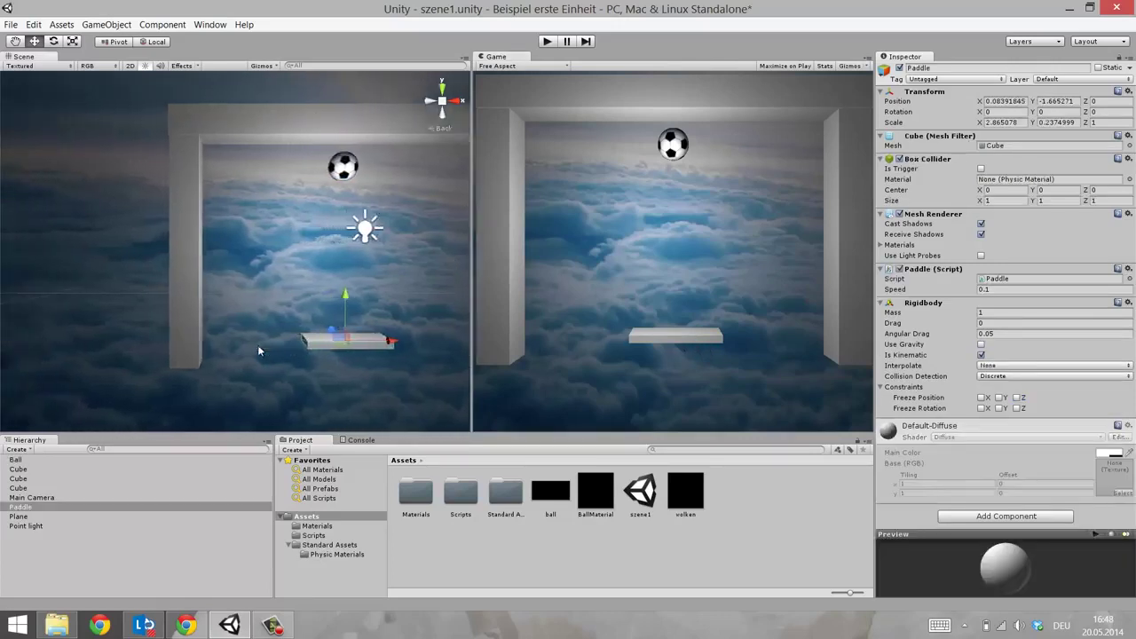
key("f")
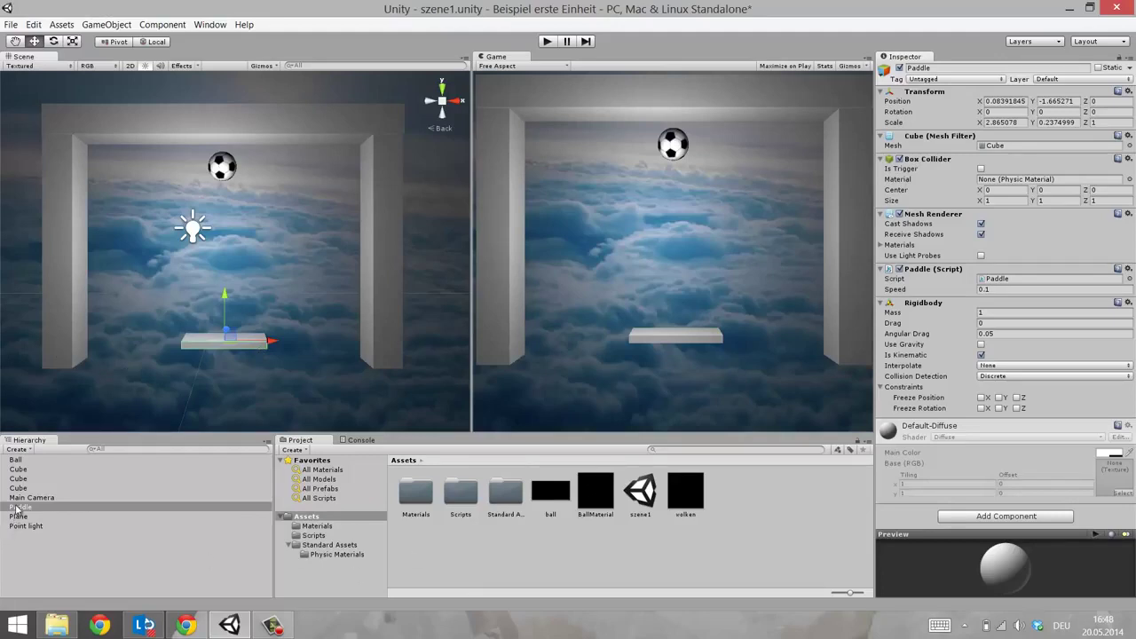
left_click(321, 536)
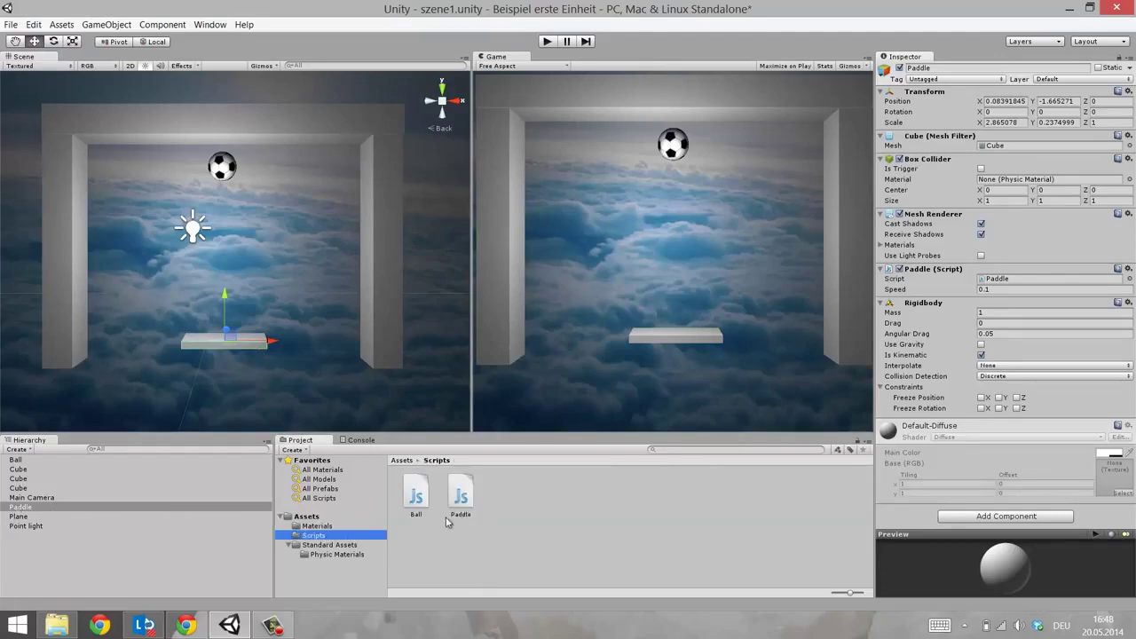
left_click(459, 499)
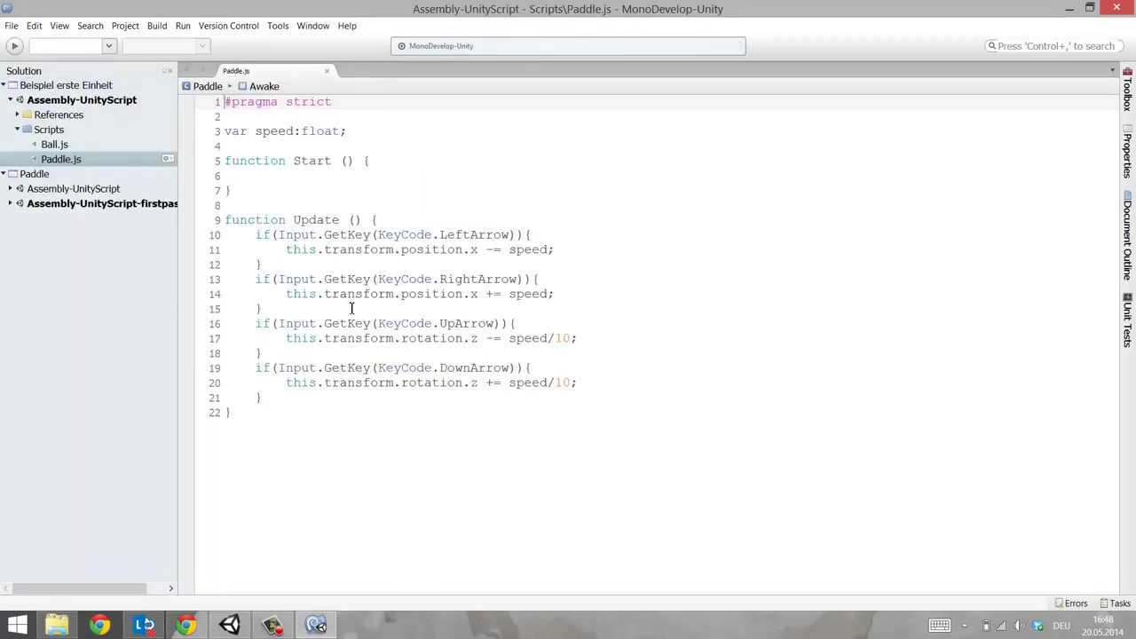
Below the Update function, start a new line reading 'function OnCollision'
scroll(346, 312, "up", 1, "ctrl")
left_click(307, 471)
key("Return")
key("Return")
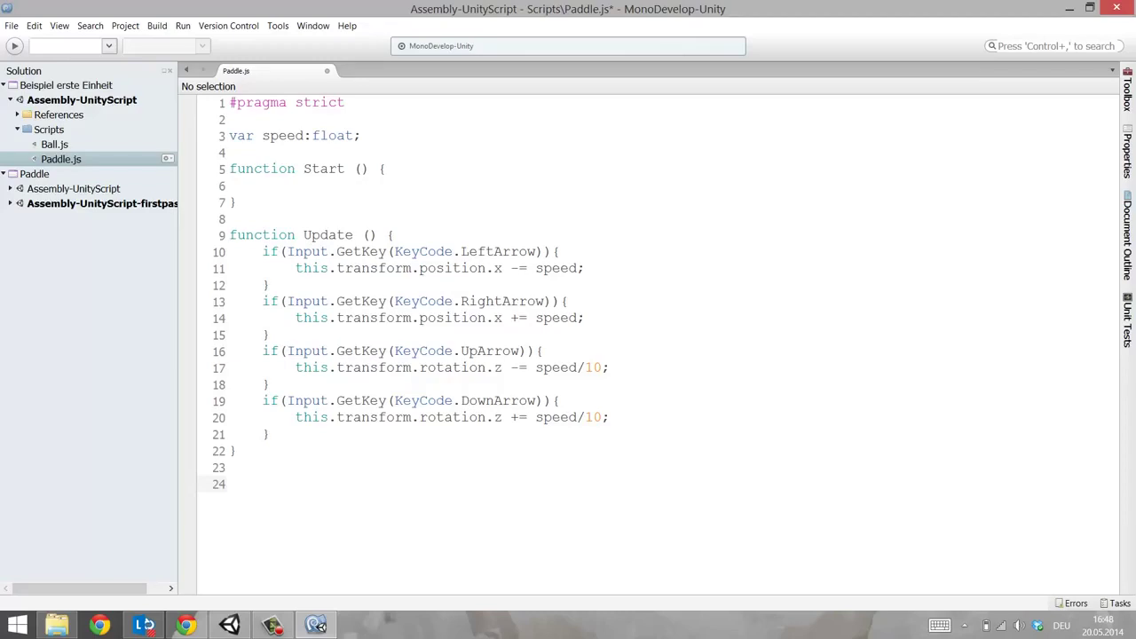
type("function On")
type("Collision")
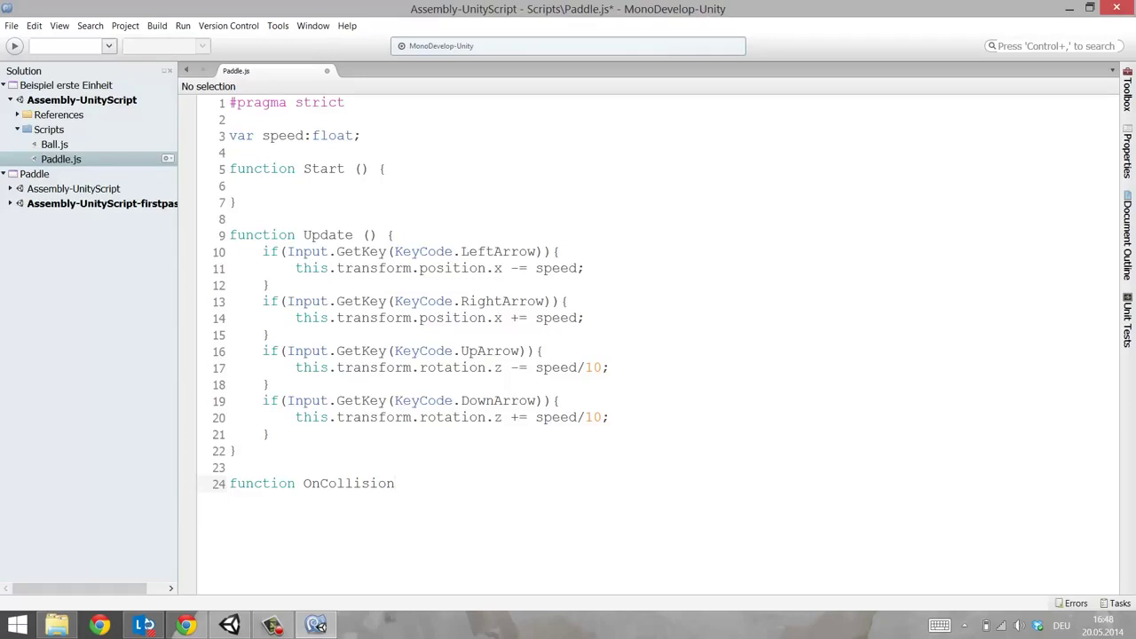
Complete the signature OnCollisionEnter(bums:Collision) with an empty body in braces
type("Enter")
type("(")
type("bu")
type("md")
key("BackSpace")
type("s")
type(":")
type("Co")
type("llision")
key("BackSpace")
key("BackSpace")
key("BackSpace")
key("BackSpace")
type("ollisio")
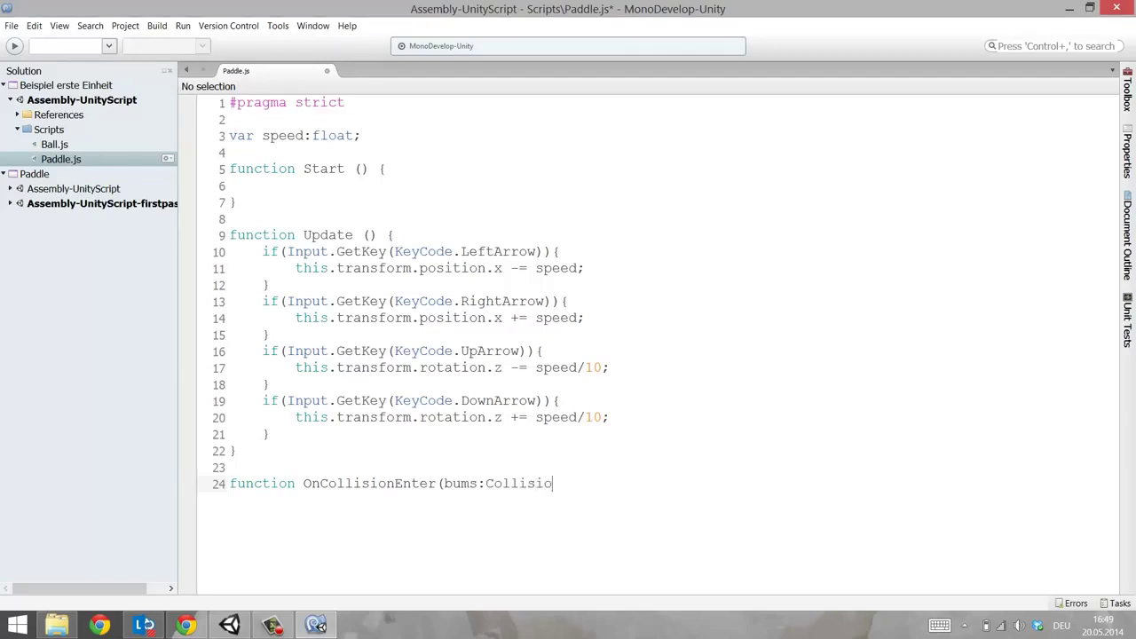
type("n){")
key("Return")
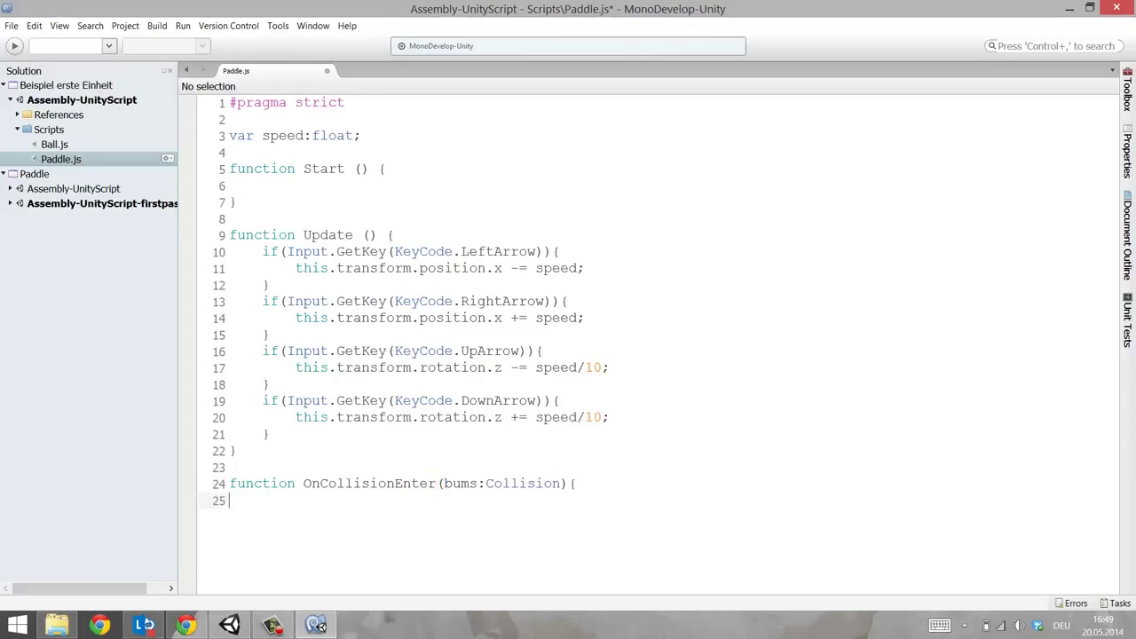
key("Return")
type("}")
Add Debug.Log(bums.gameObject.name); inside the function and save Paddle.js
left_click(230, 500)
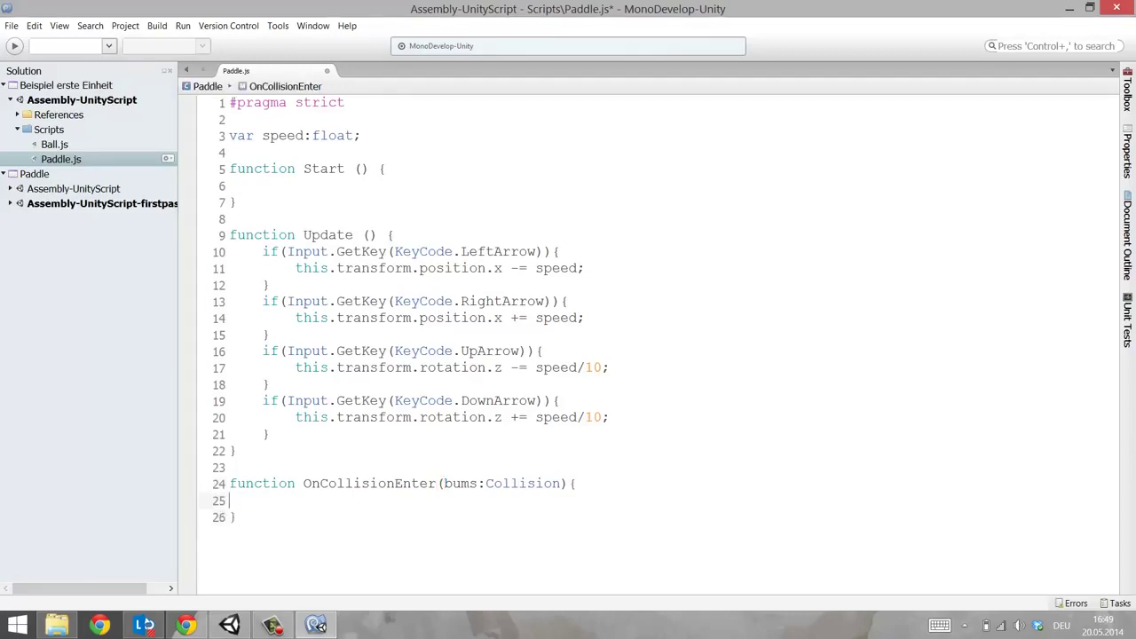
type("Debug.")
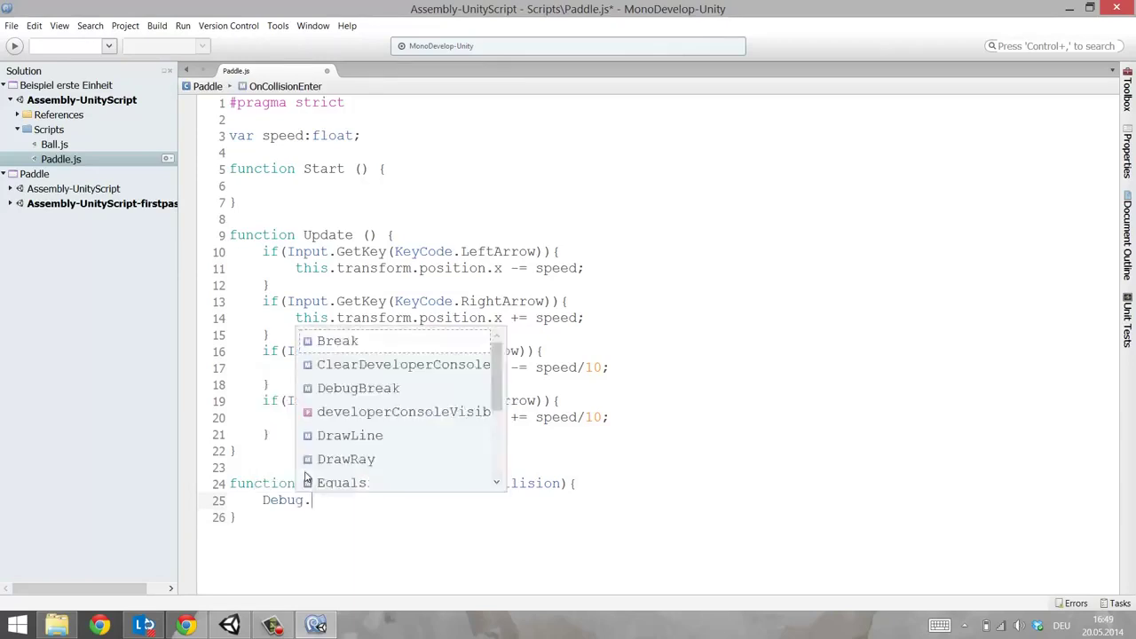
type("Log(")
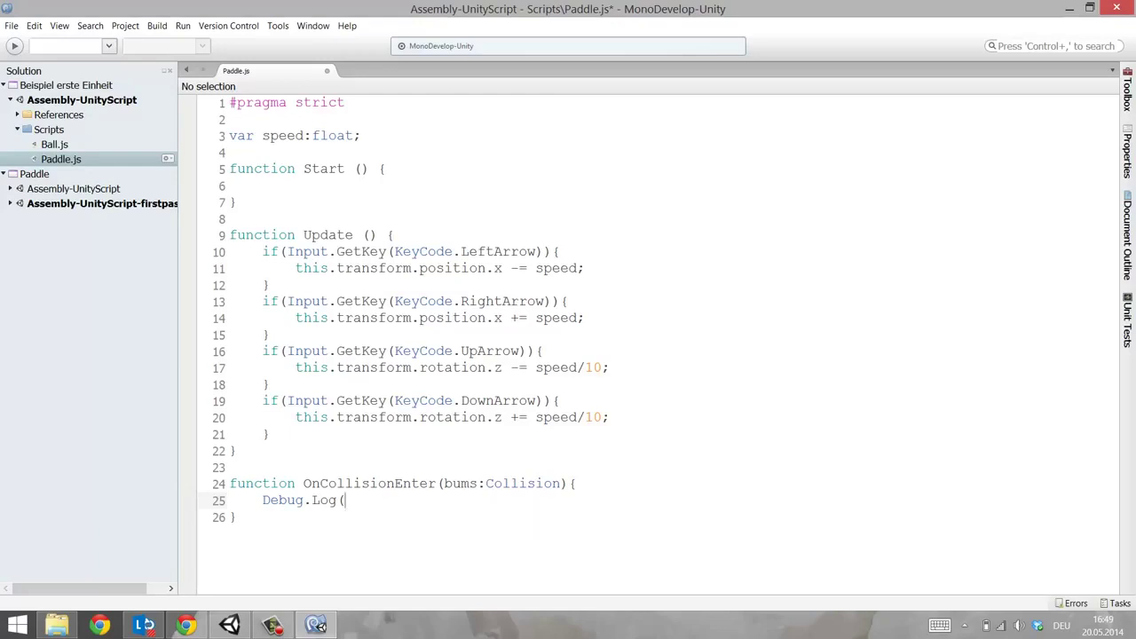
type("bums.")
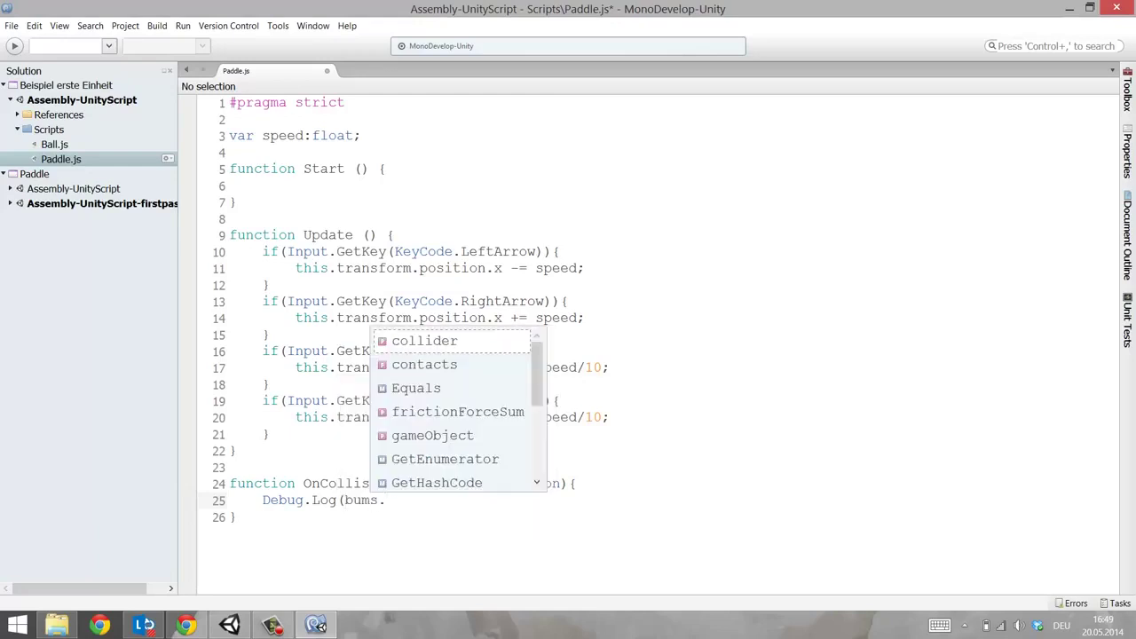
type("gam")
key("Return")
type(".")
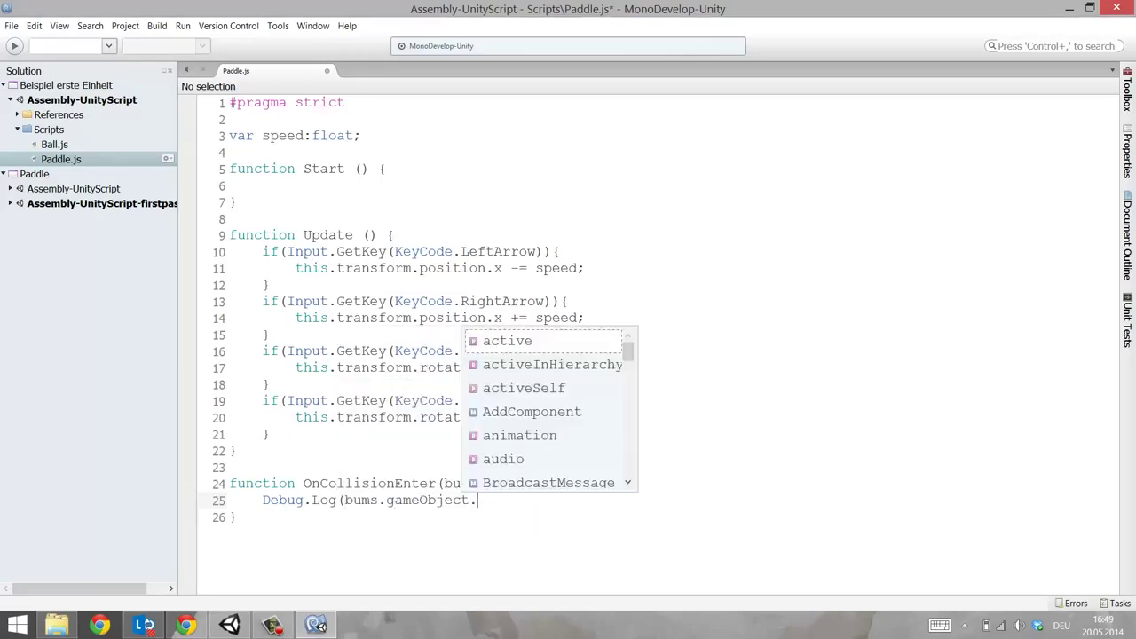
type("name);")
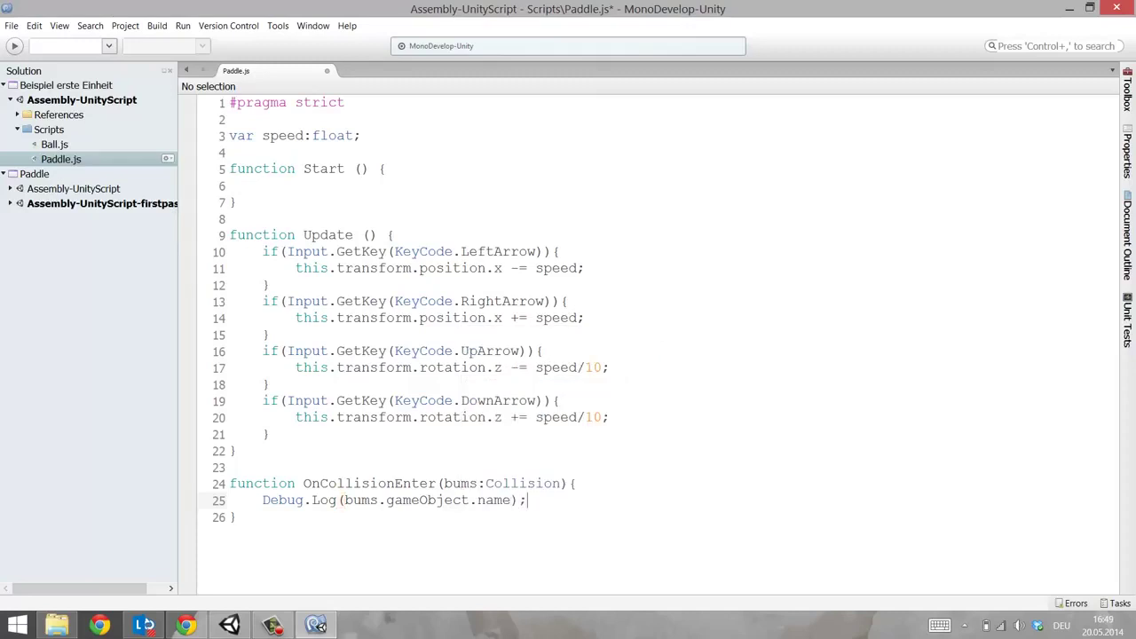
key("ctrl+s")
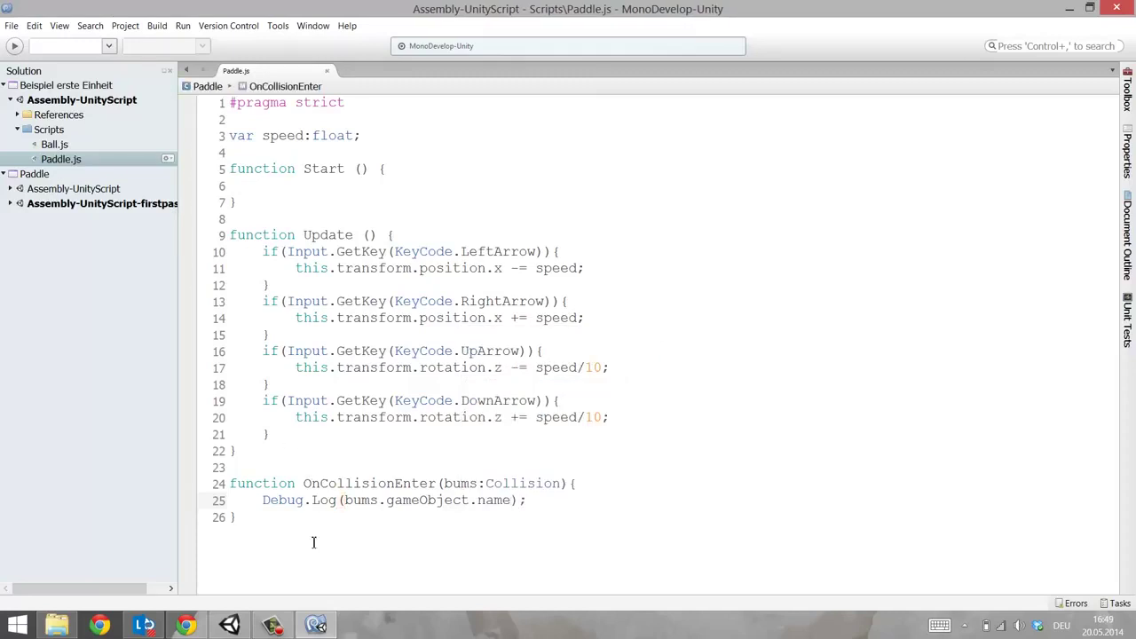
Play the scene with the Console showing, steer the paddle left and right, then stop
left_click(246, 628)
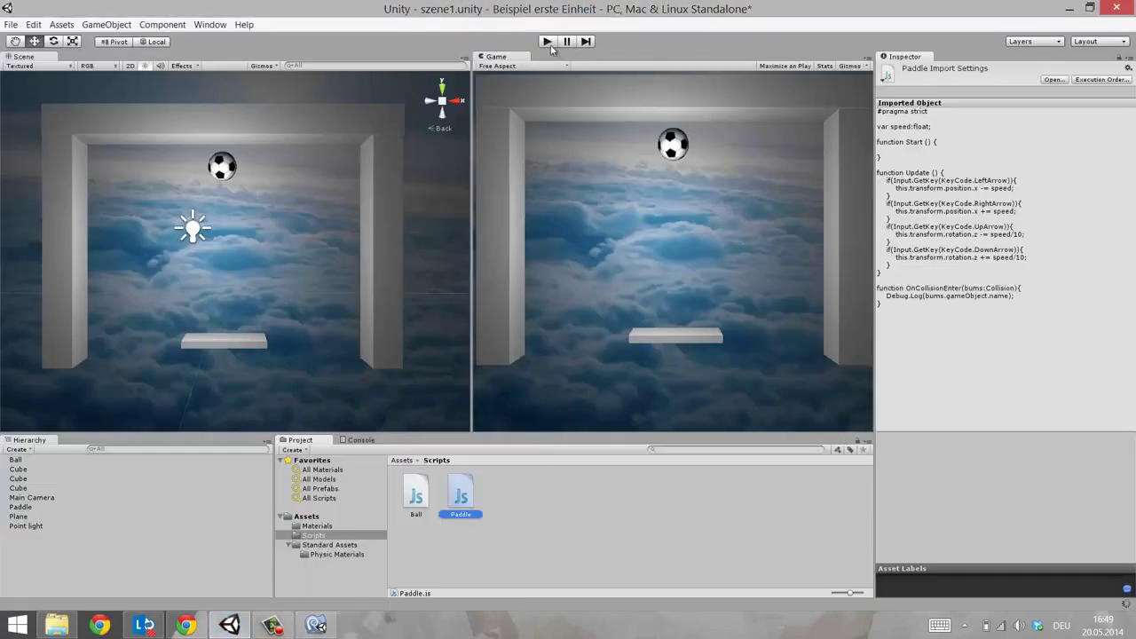
left_click(361, 446)
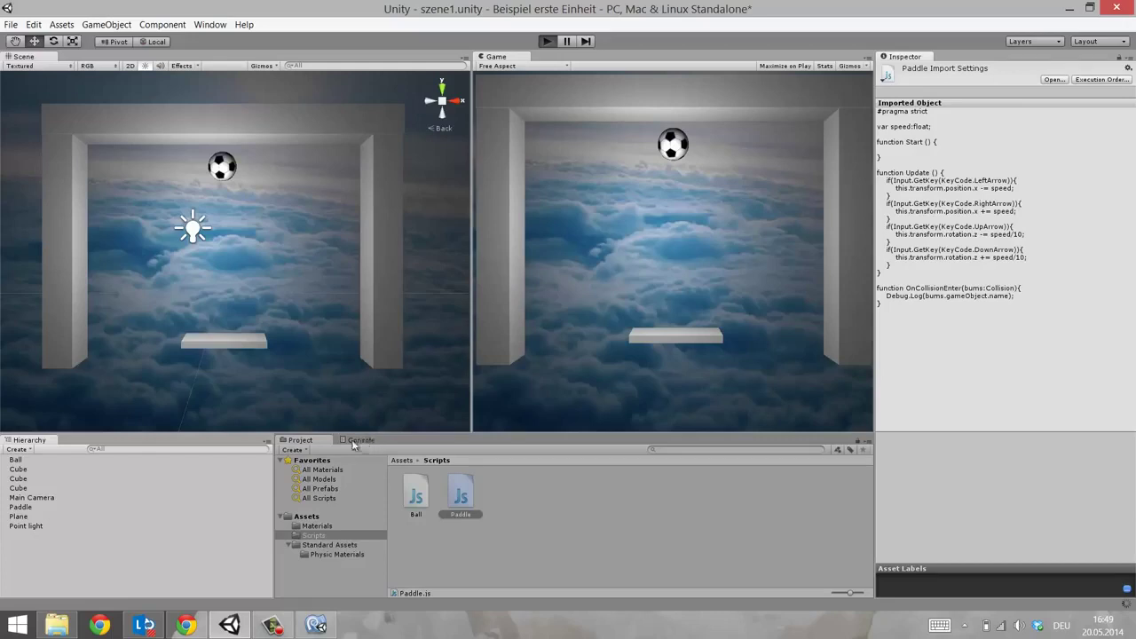
key("ctrl+p")
left_click(356, 440)
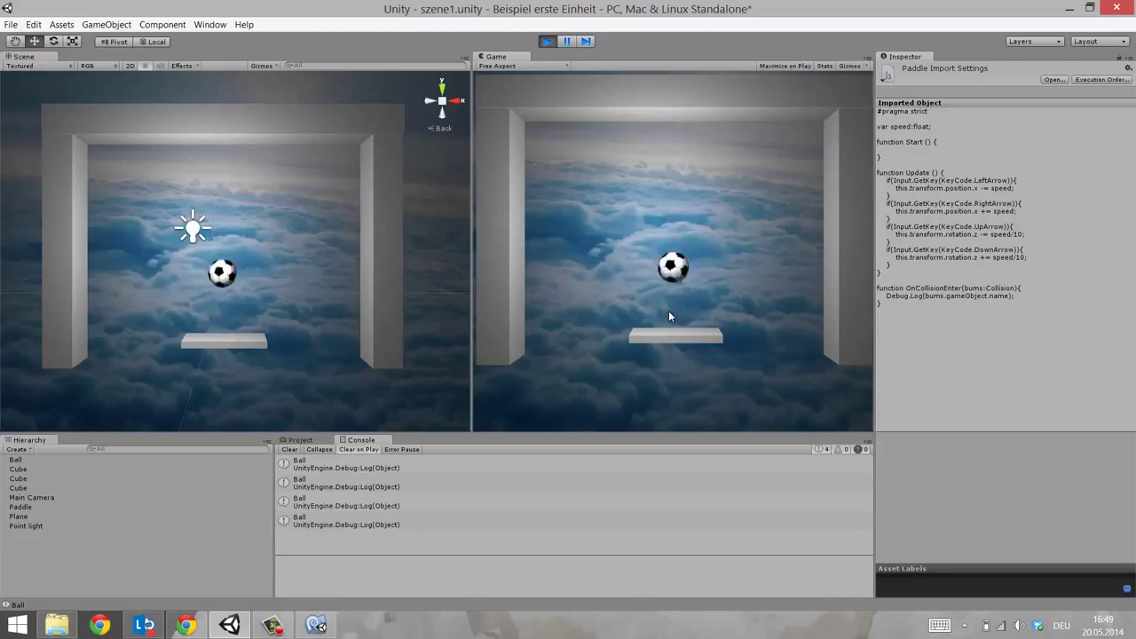
key("Left")
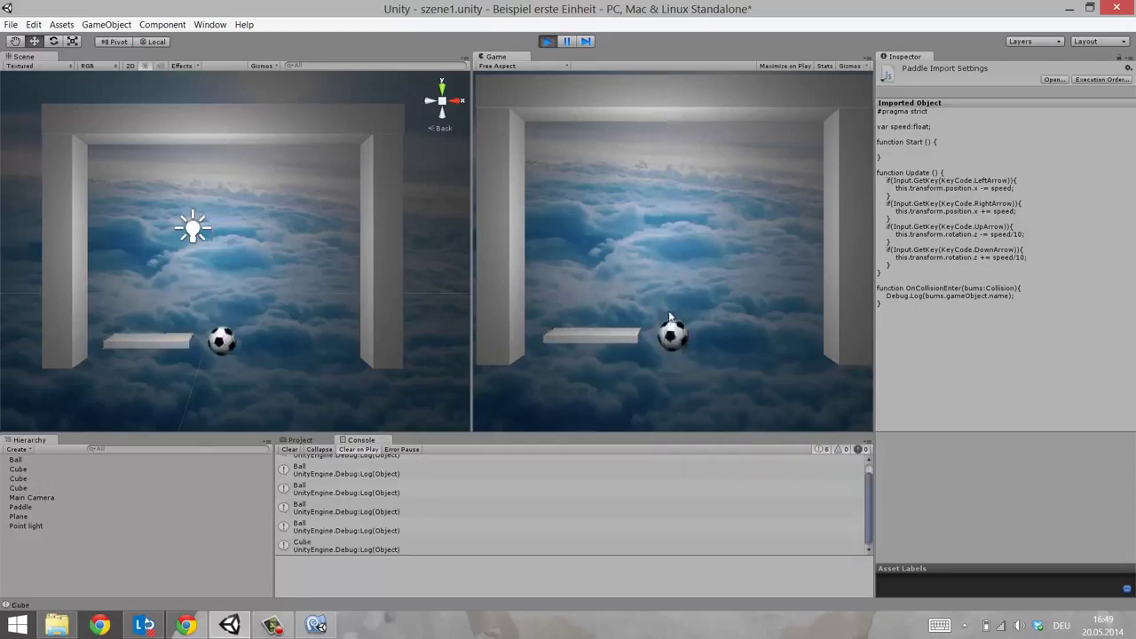
key("Right")
key("Left")
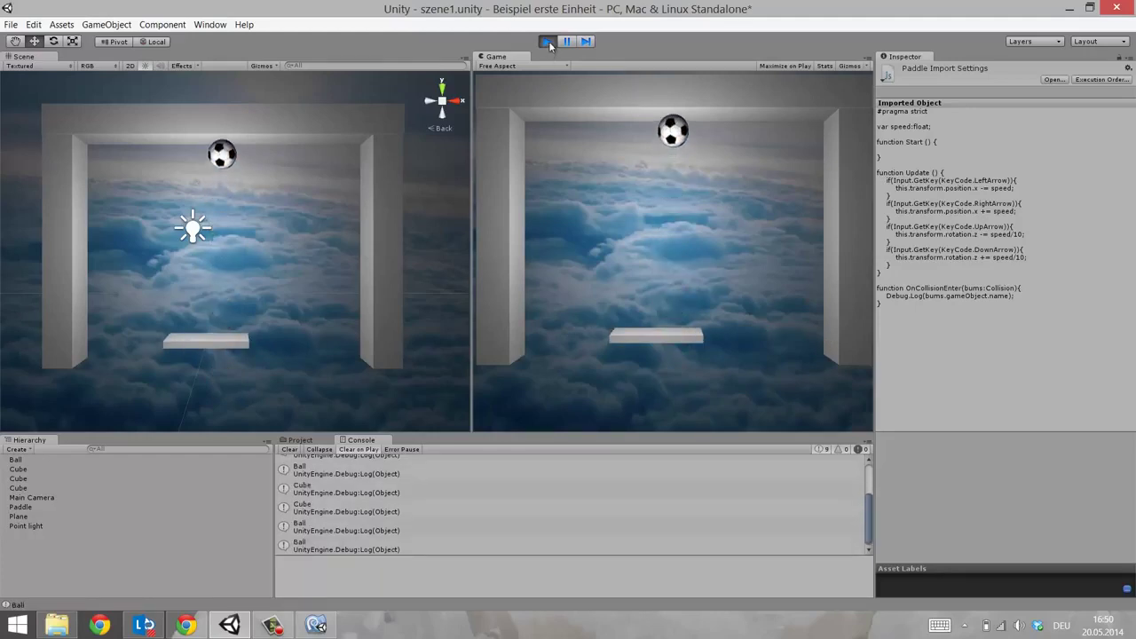
key("ctrl+p")
Rename the left and right wall cubes to WandLinks and WandRechts in the Hierarchy
left_click(16, 489)
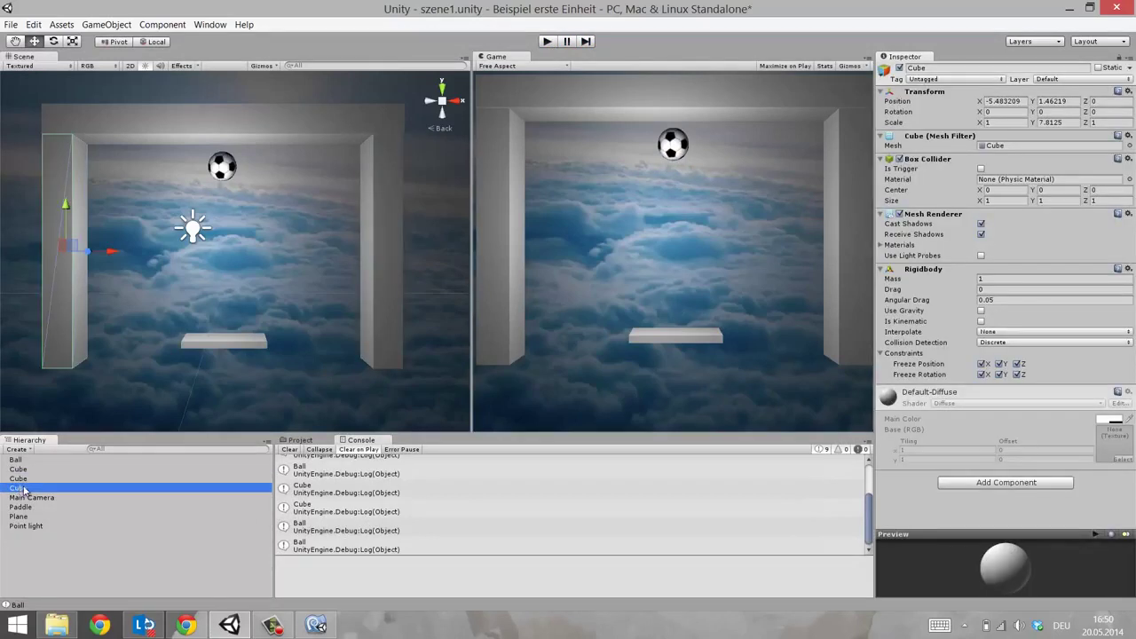
left_click(26, 489)
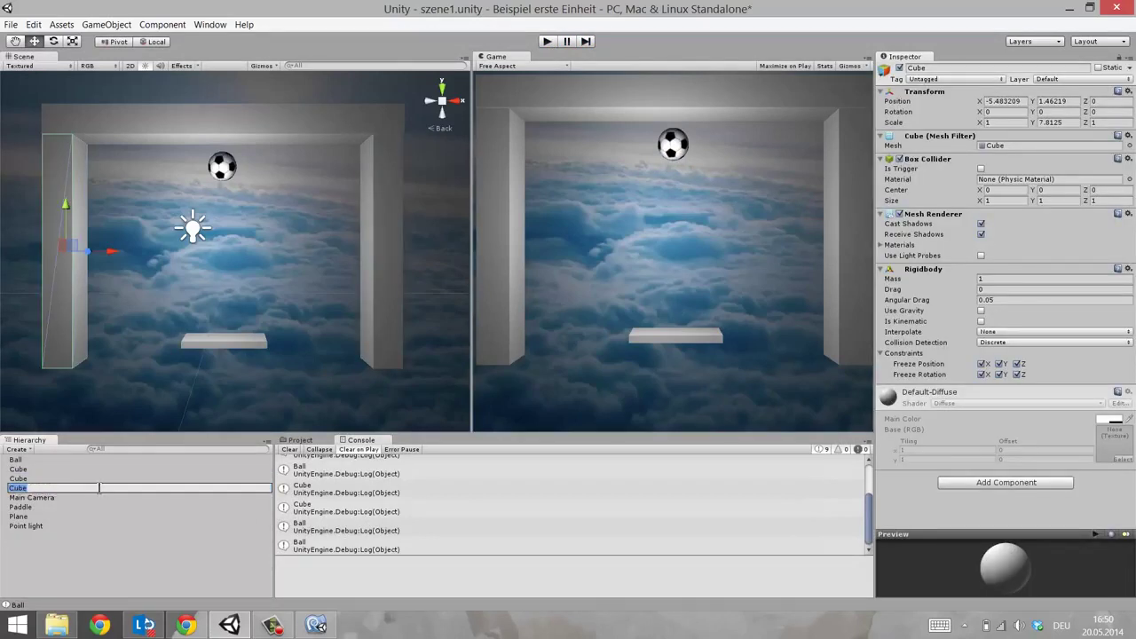
type("WandL")
type("inks")
left_click(51, 479)
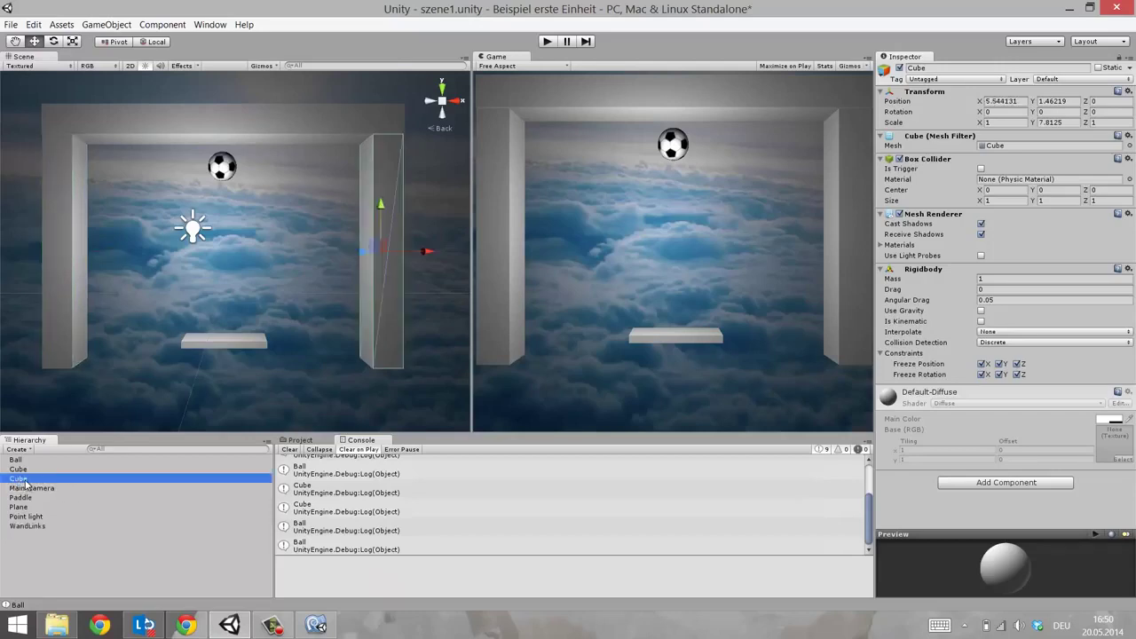
left_click(51, 480)
type("Wand")
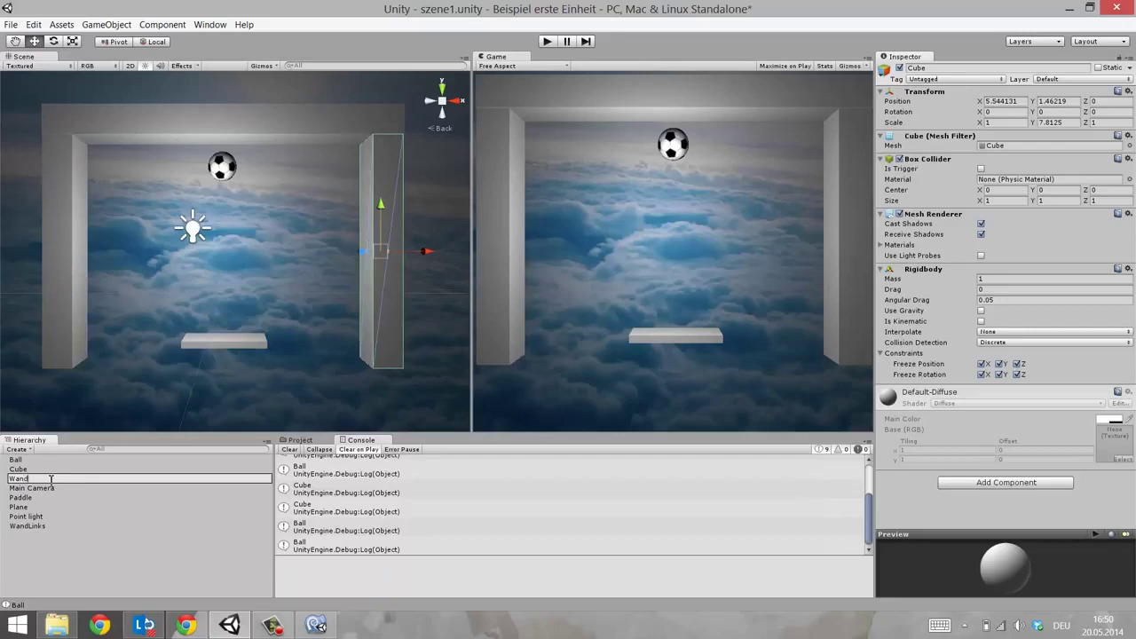
type("Rechts")
key("Return")
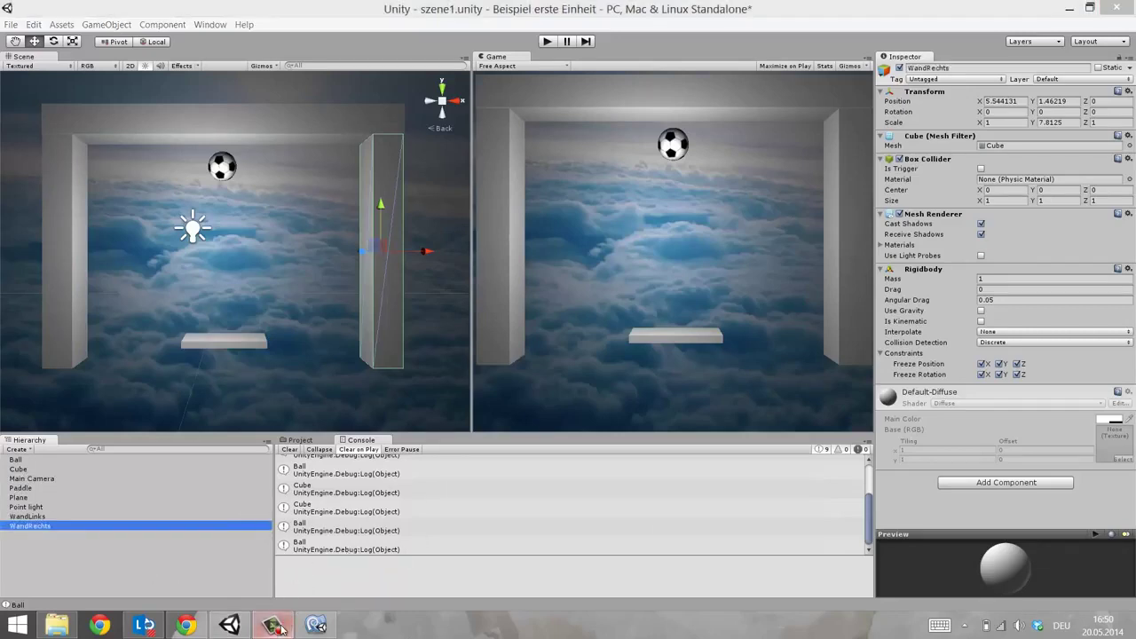
left_click(277, 629)
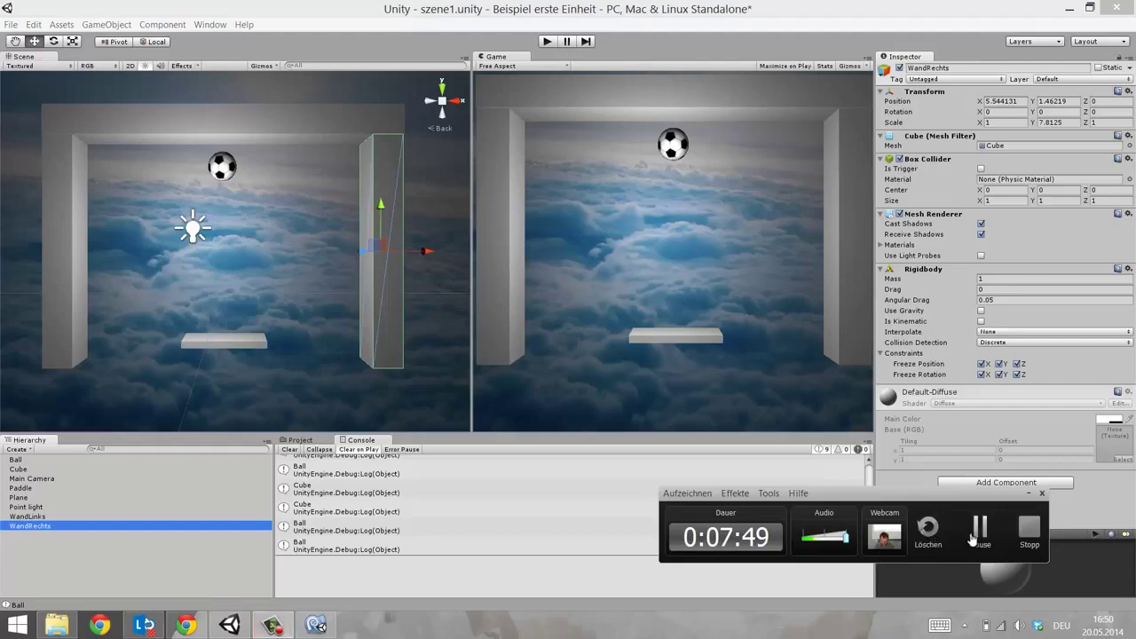
left_click(979, 529)
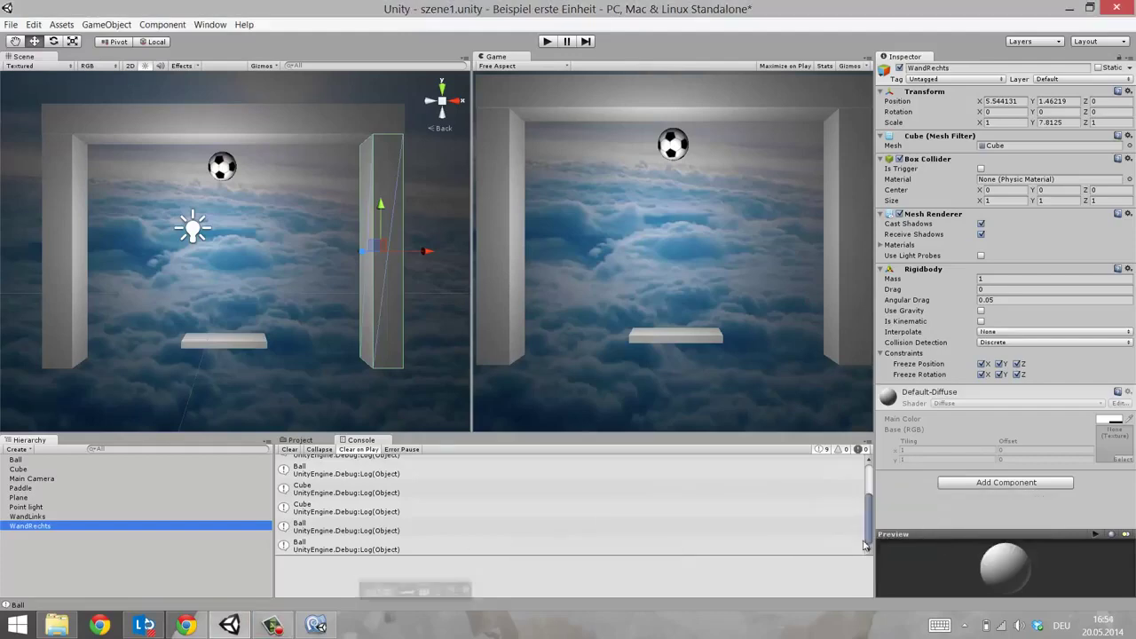
Declare var moveleft = true; below the speed variable in Paddle.js
mouse_move(234, 626)
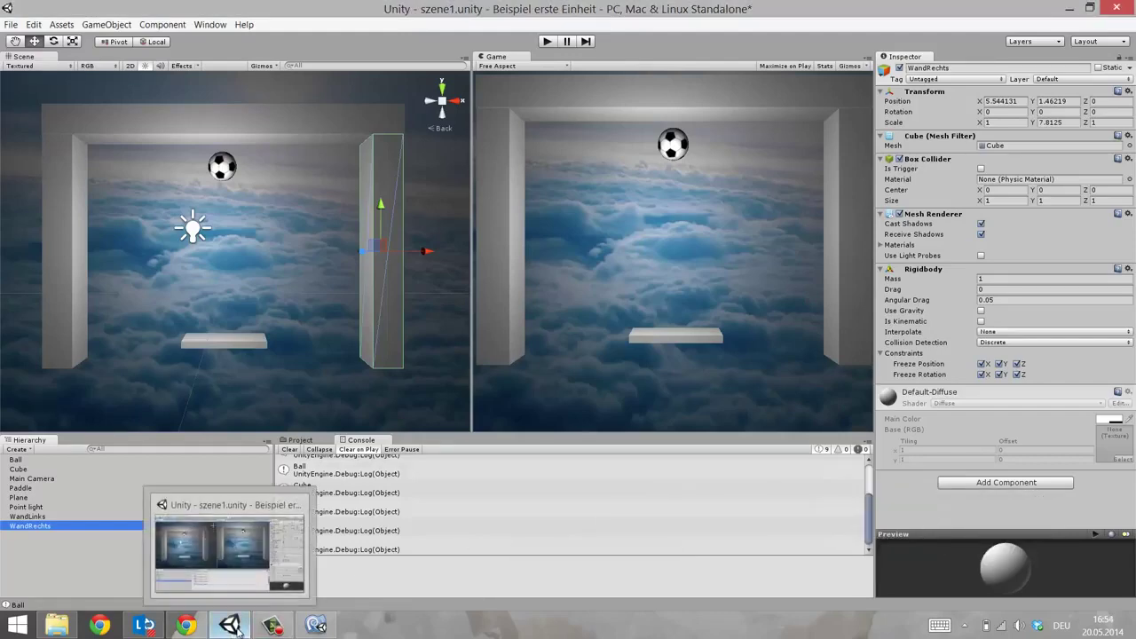
left_click(316, 625)
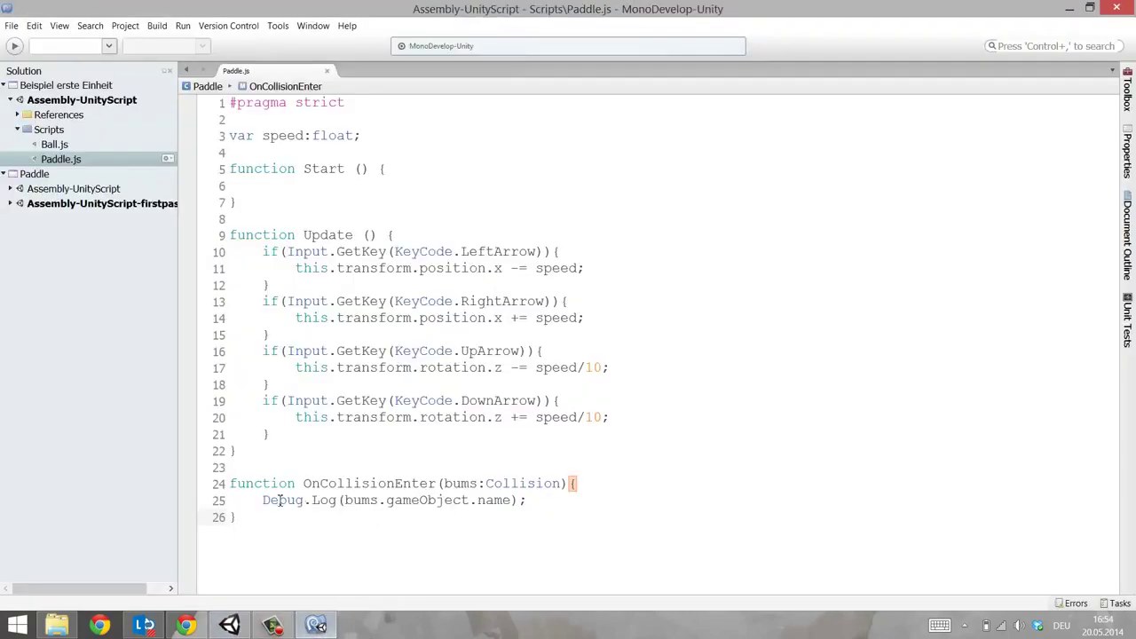
left_click_drag(344, 500, 512, 501)
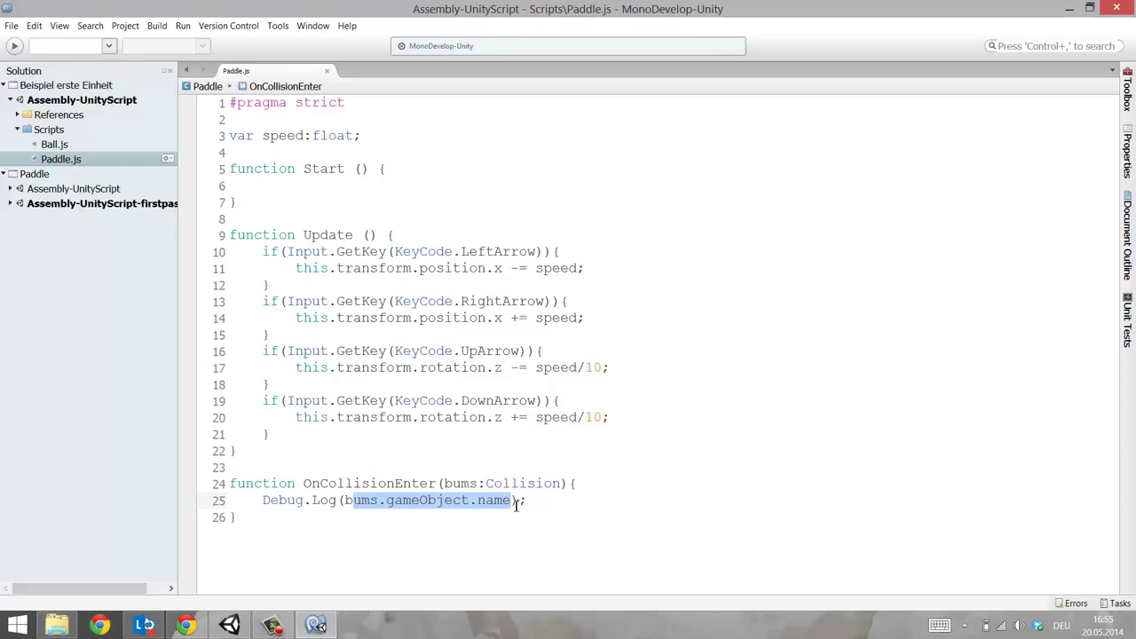
left_click(383, 138)
key("Return")
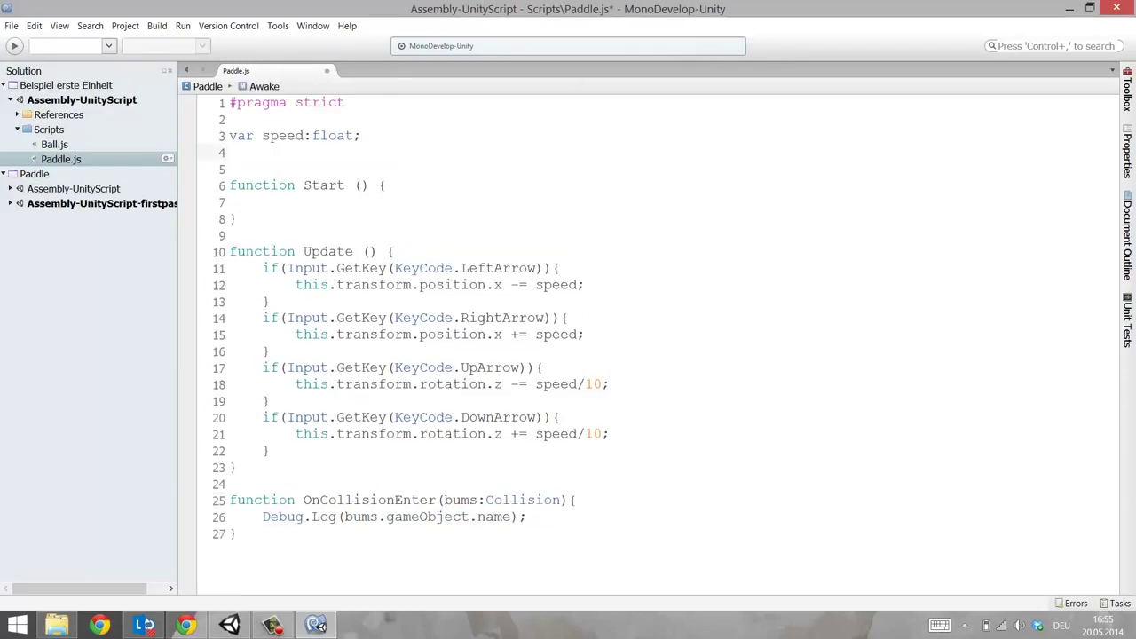
type("var mov")
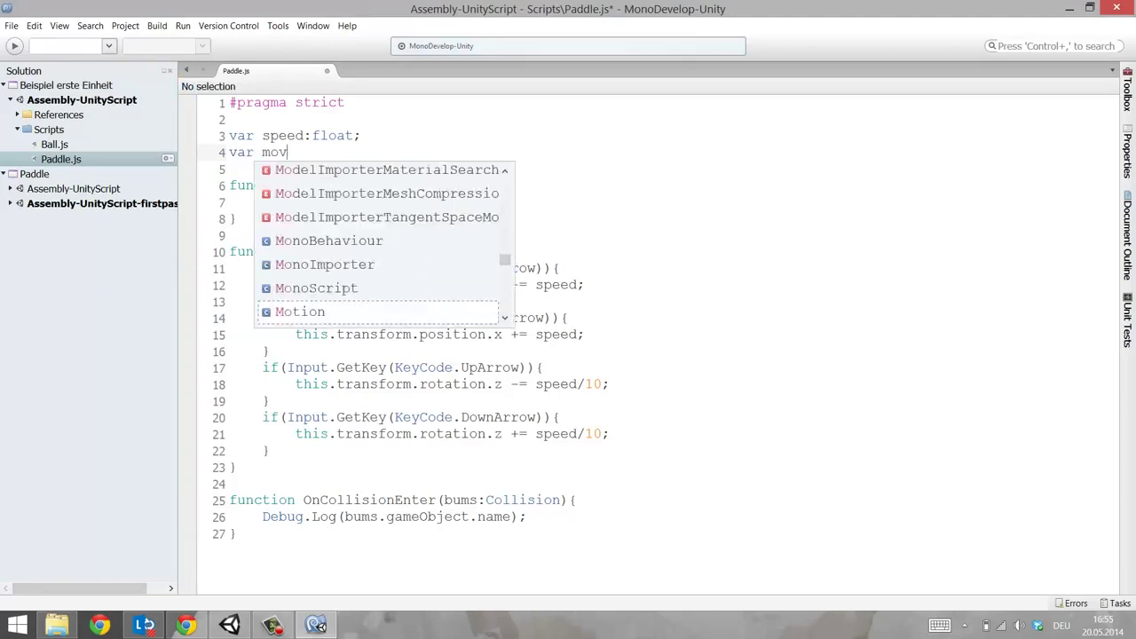
type("eleft =")
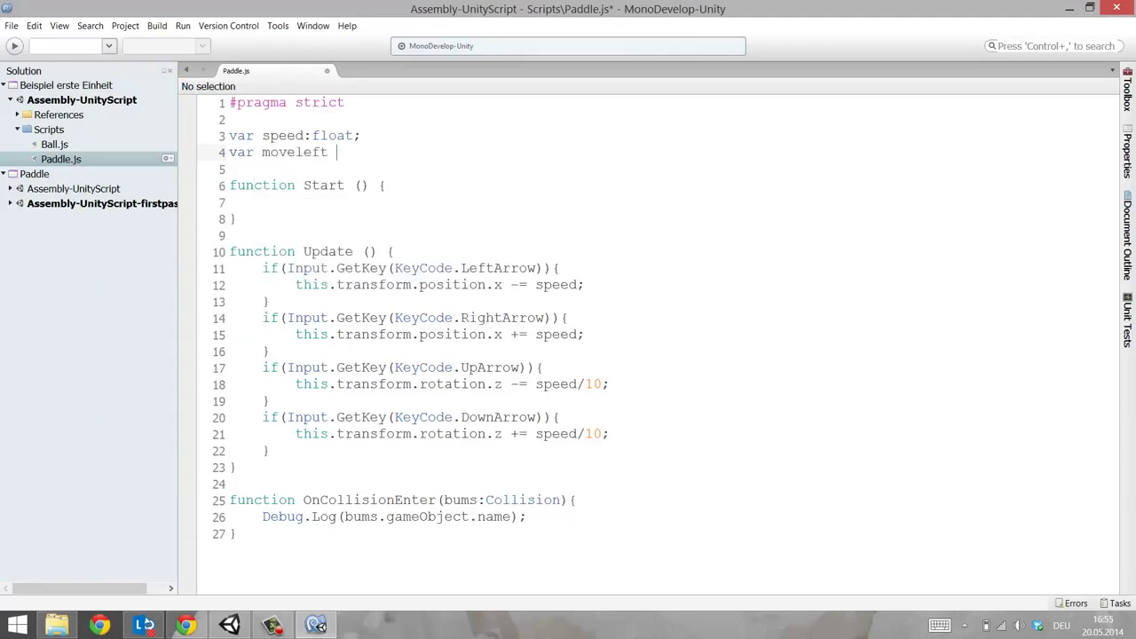
type(" true")
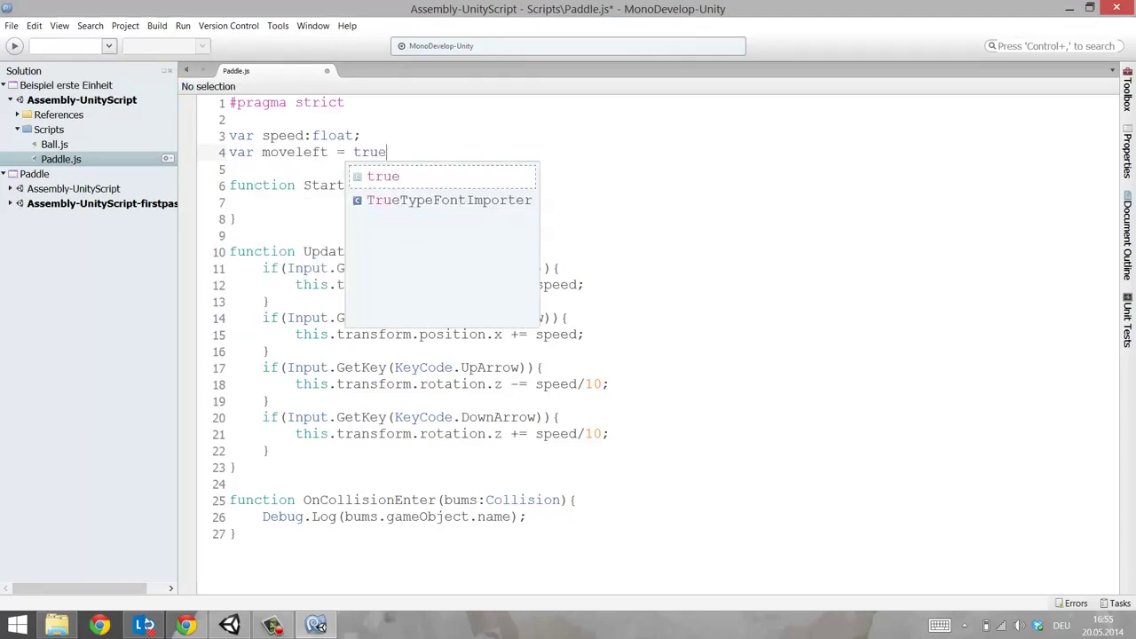
type(";")
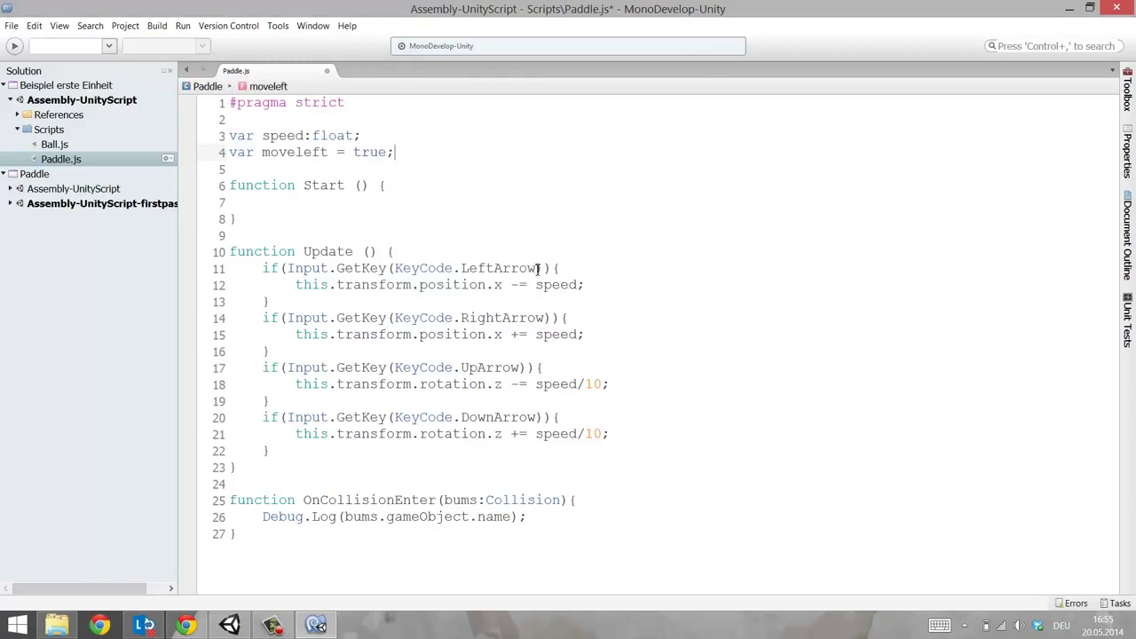
Append && moveleft to the LeftArrow condition on line 11
left_click(544, 268)
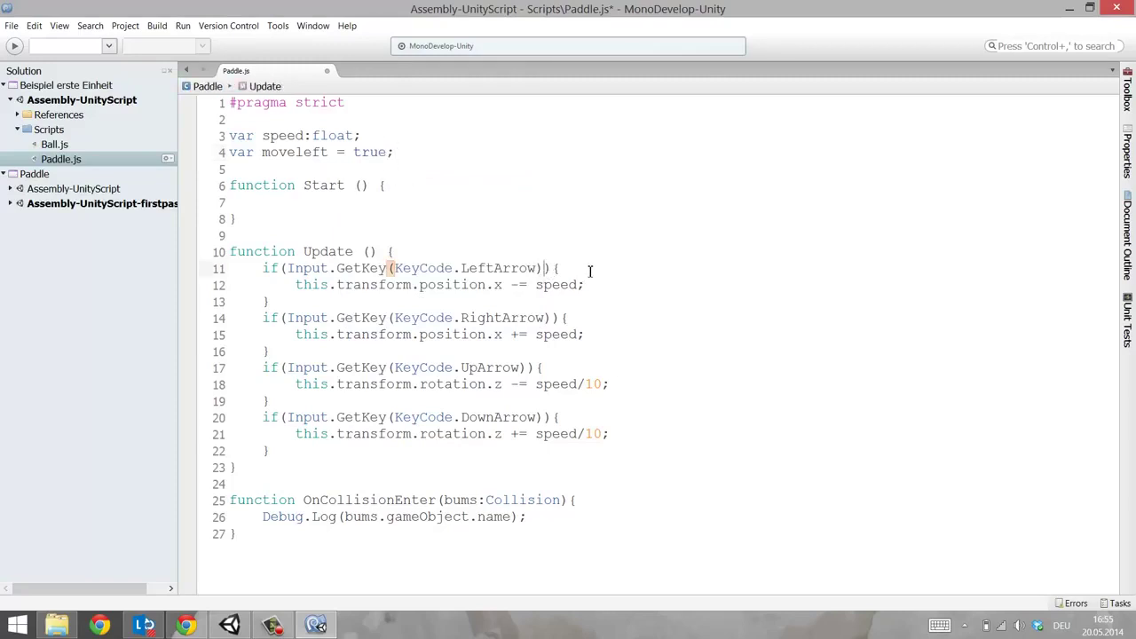
type("&&")
key("BackSpace")
key("BackSpace")
type("&&")
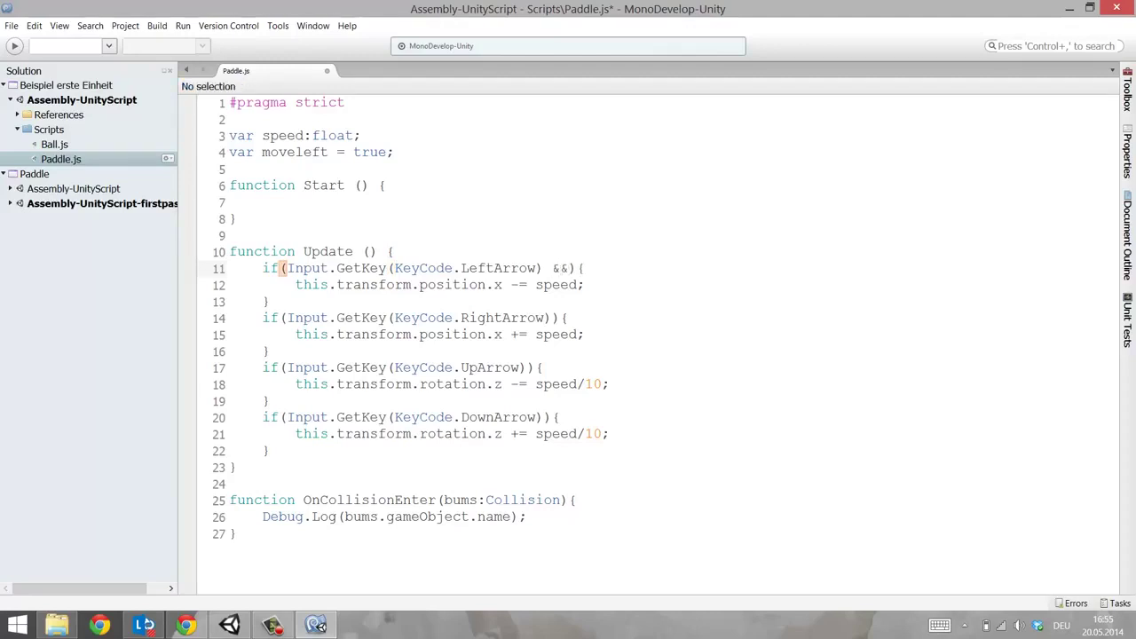
type(" mov")
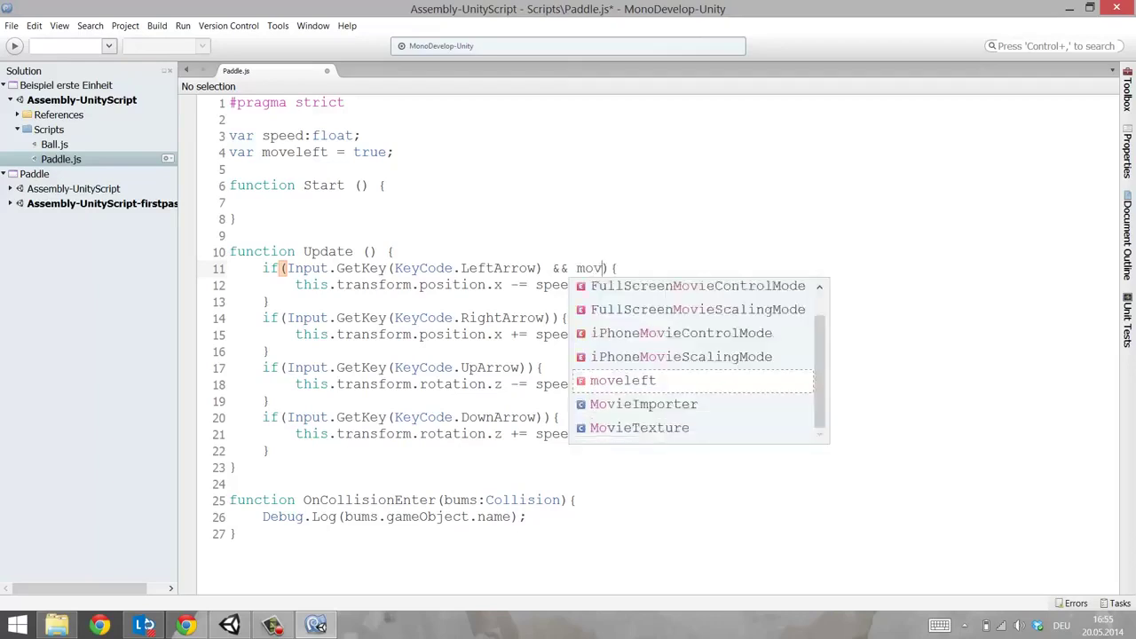
type("eleft")
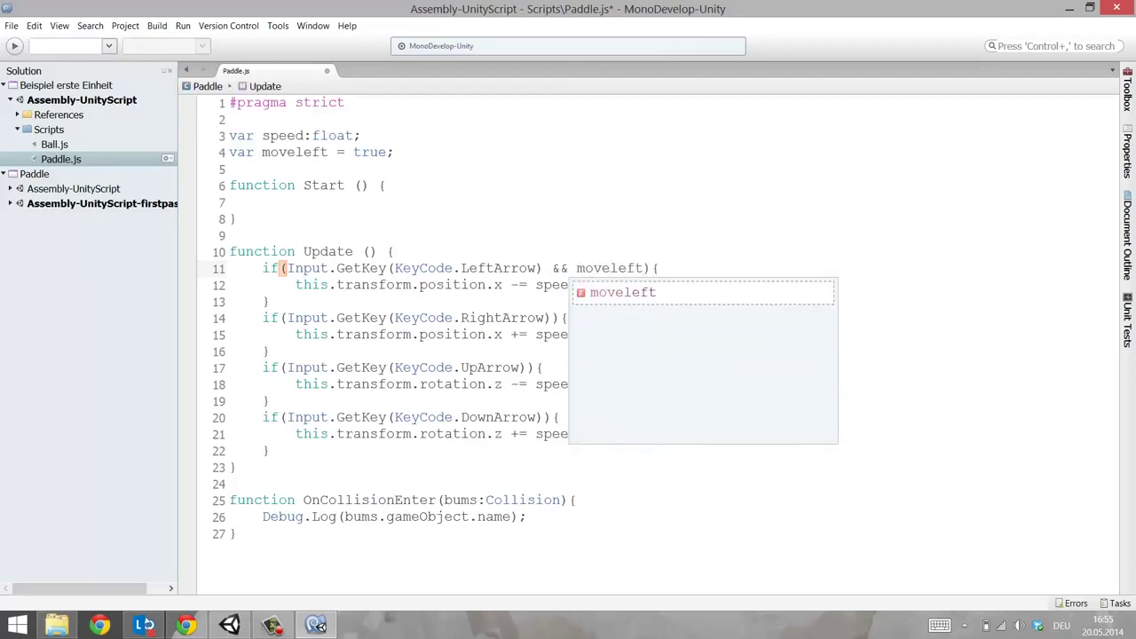
left_click(645, 223)
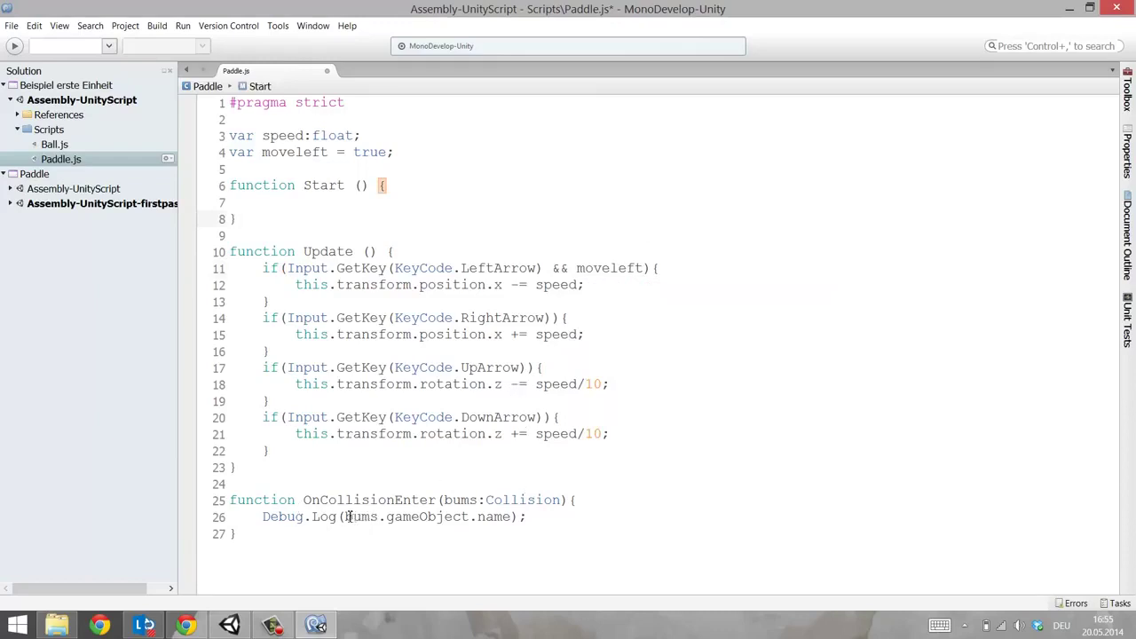
Comment out the Debug.Log collision line with //
left_click_drag(345, 516, 514, 516)
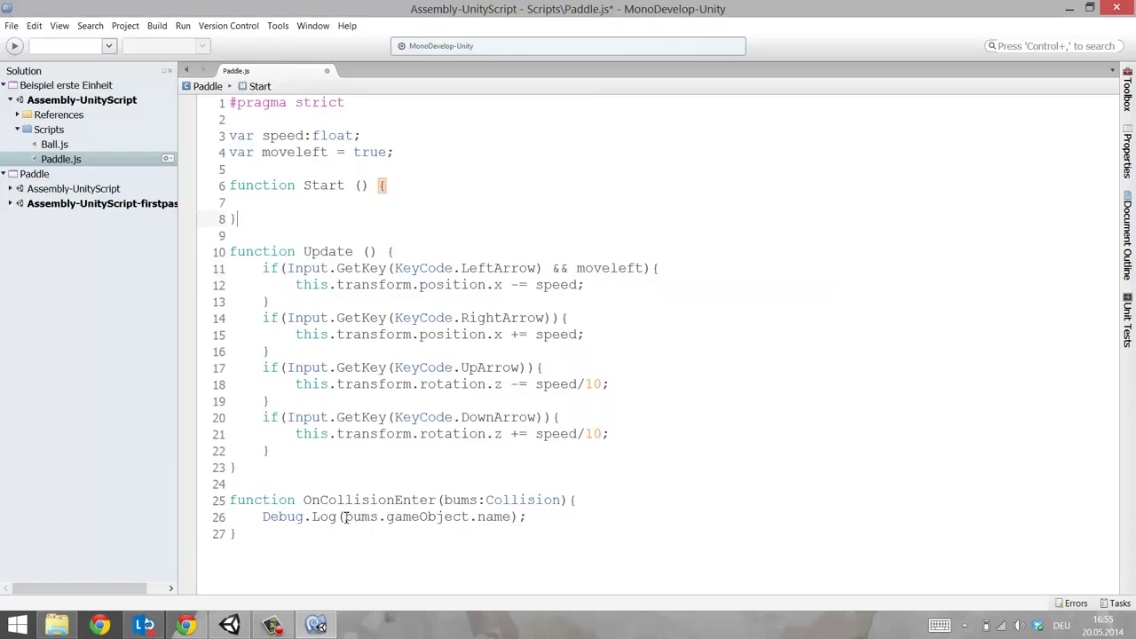
left_click(536, 519)
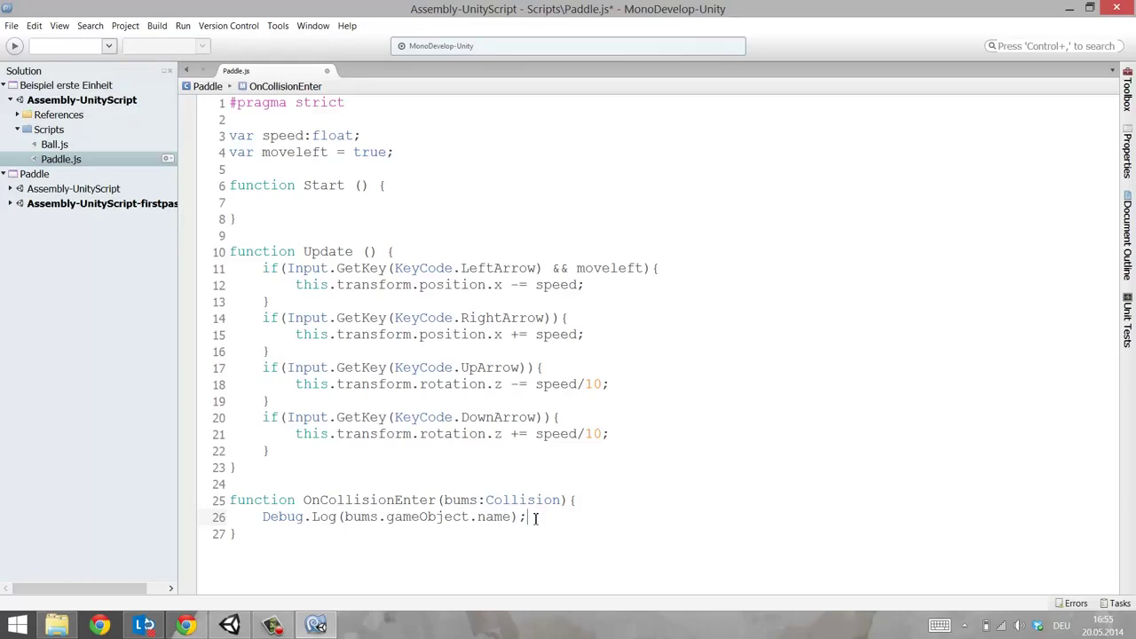
left_click(263, 517)
type("//")
left_click(546, 516)
Add if(bums.gameObject.name == "WandLinks") { moveleft = false; } to OnCollisionEnter
key("Return")
key("Return")
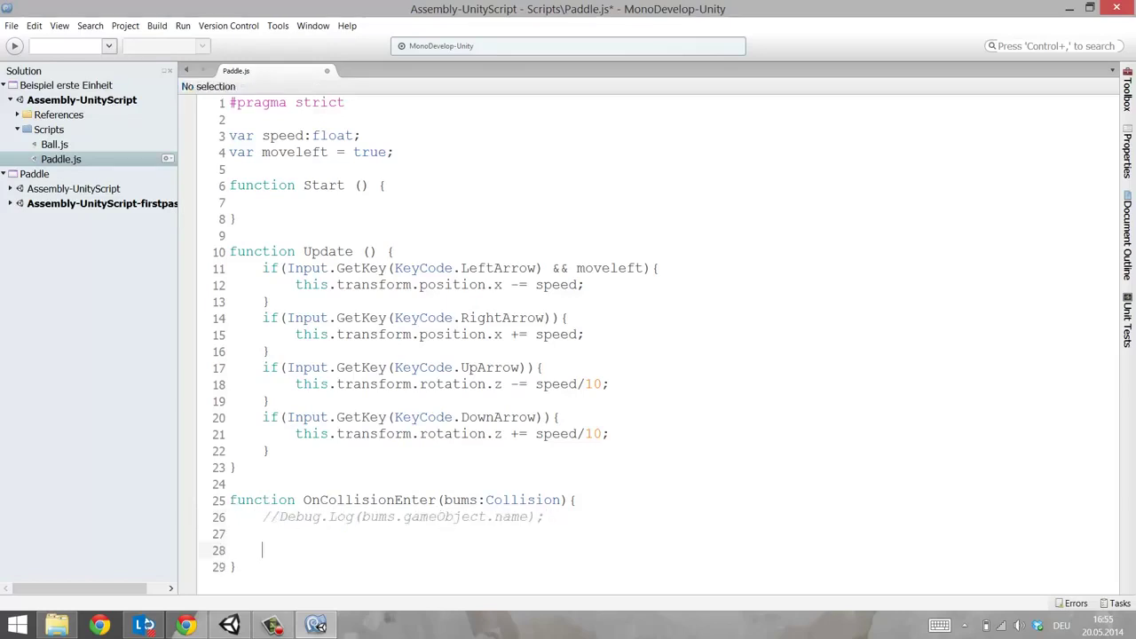
left_click(263, 533)
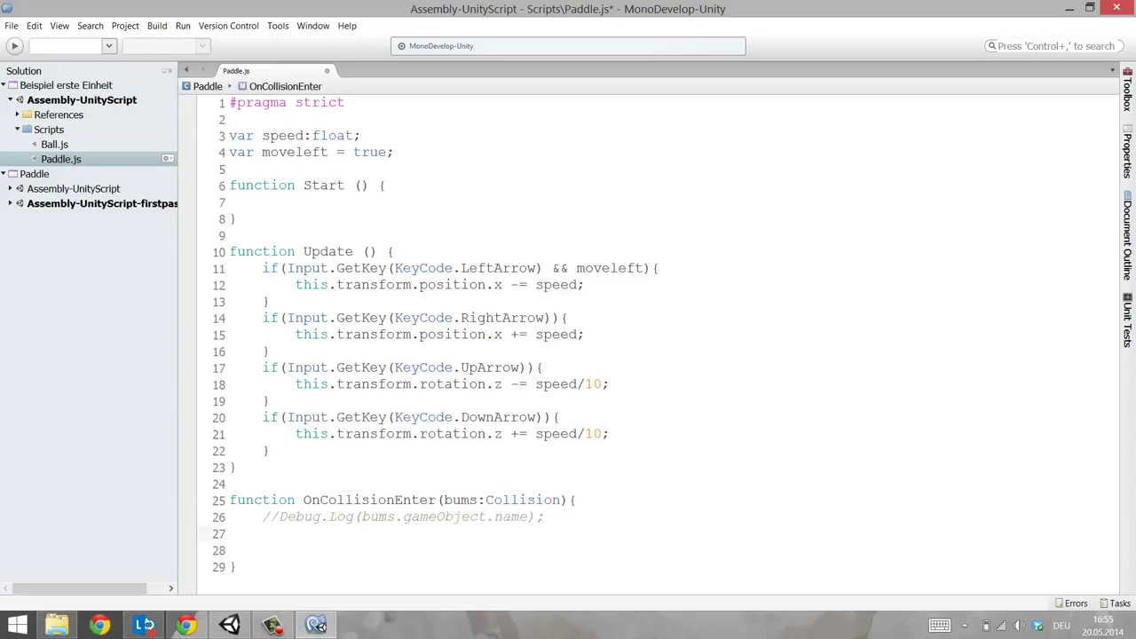
type("if(bums.gameObject.name")
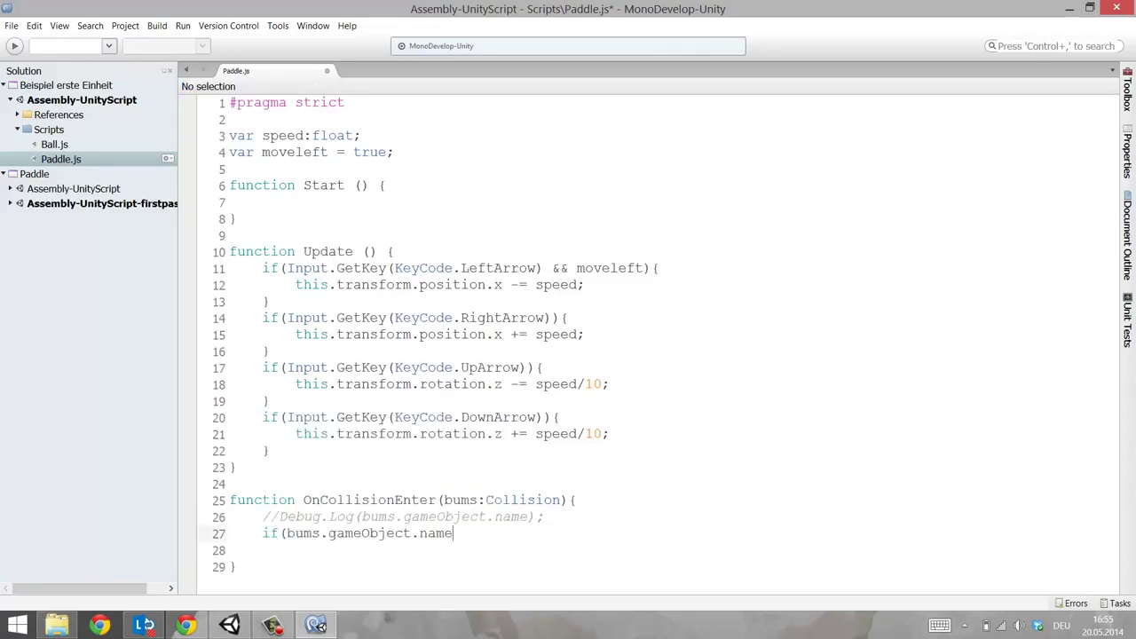
type(" == \"Wa")
type("ndLinks\"")
type(")")
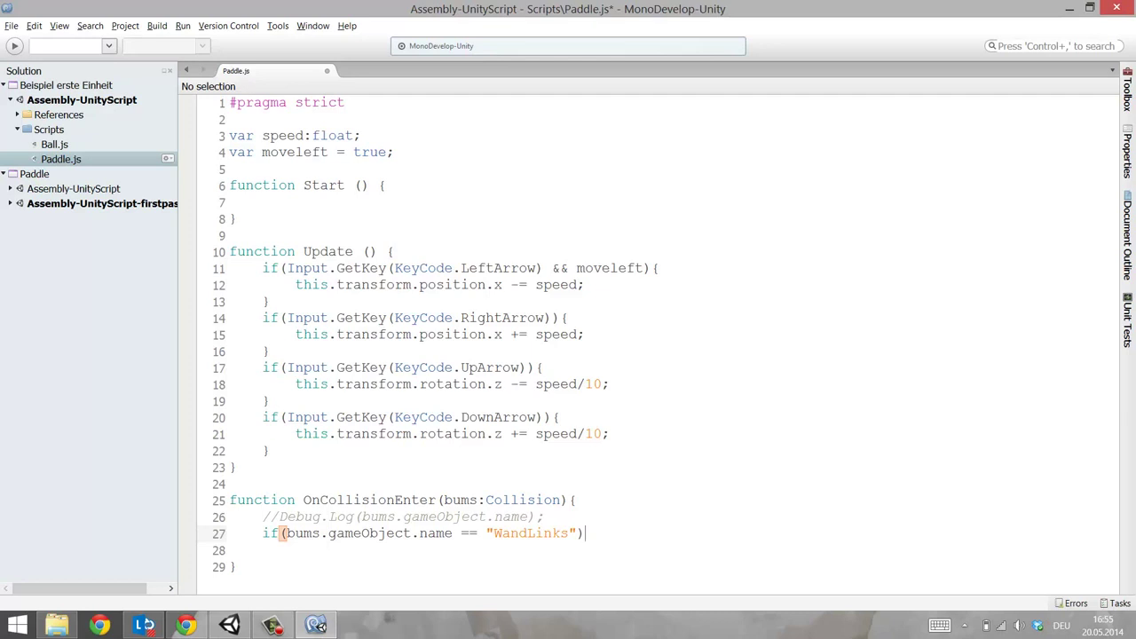
key("Down")
key("Down")
key("Return")
key("Up")
key("Up")
key("Up")
key("End")
type("{")
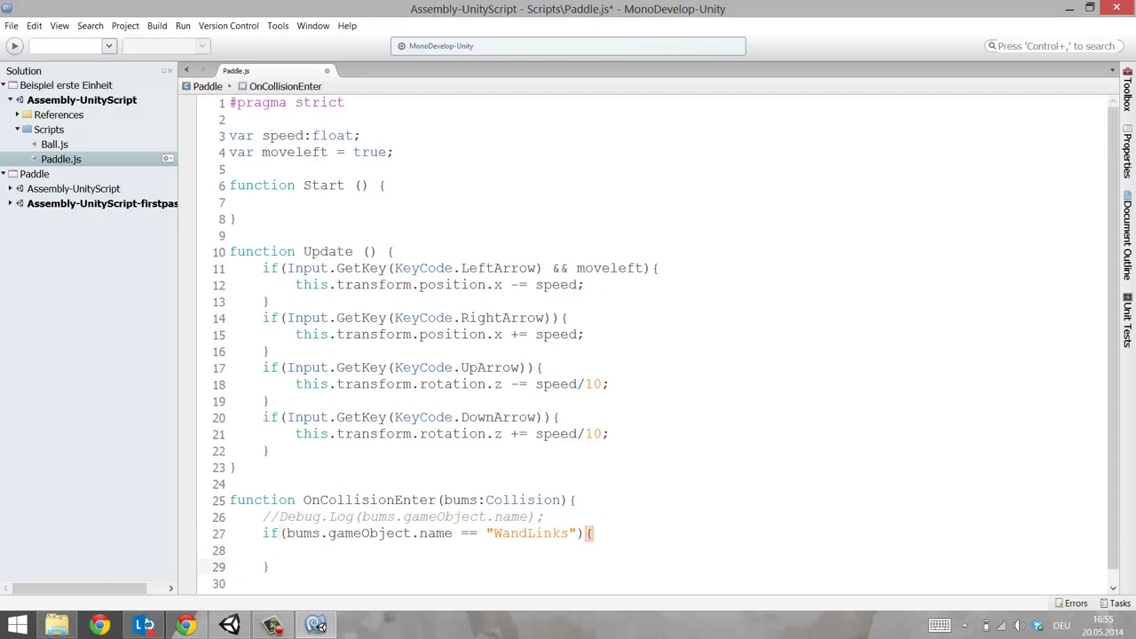
key("Down")
type("moveleft")
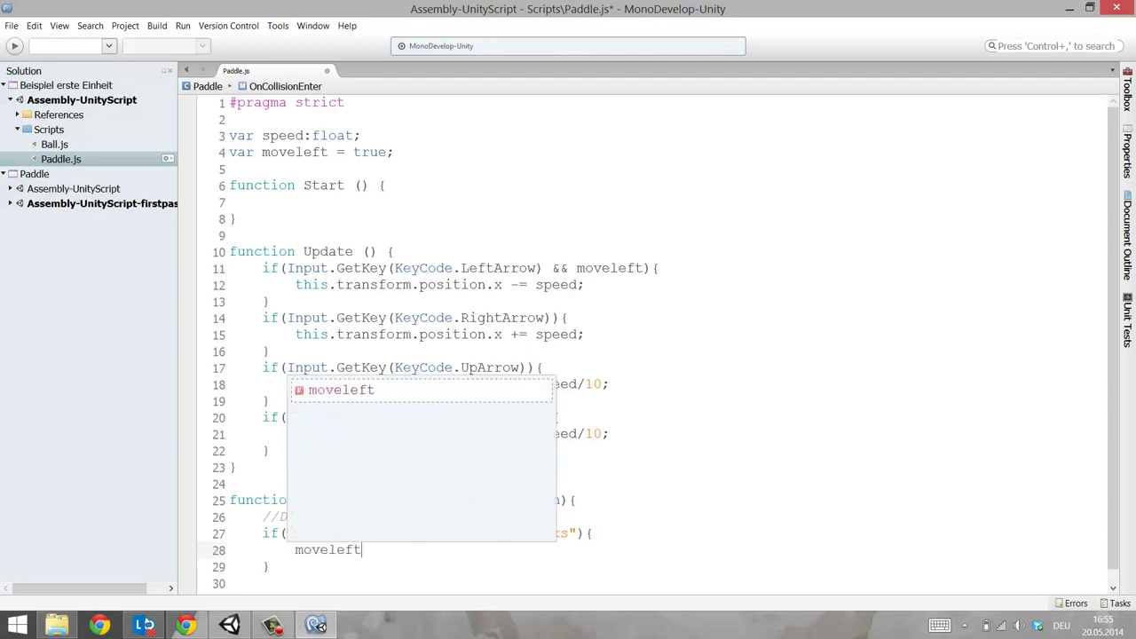
type(" = false")
key("Escape")
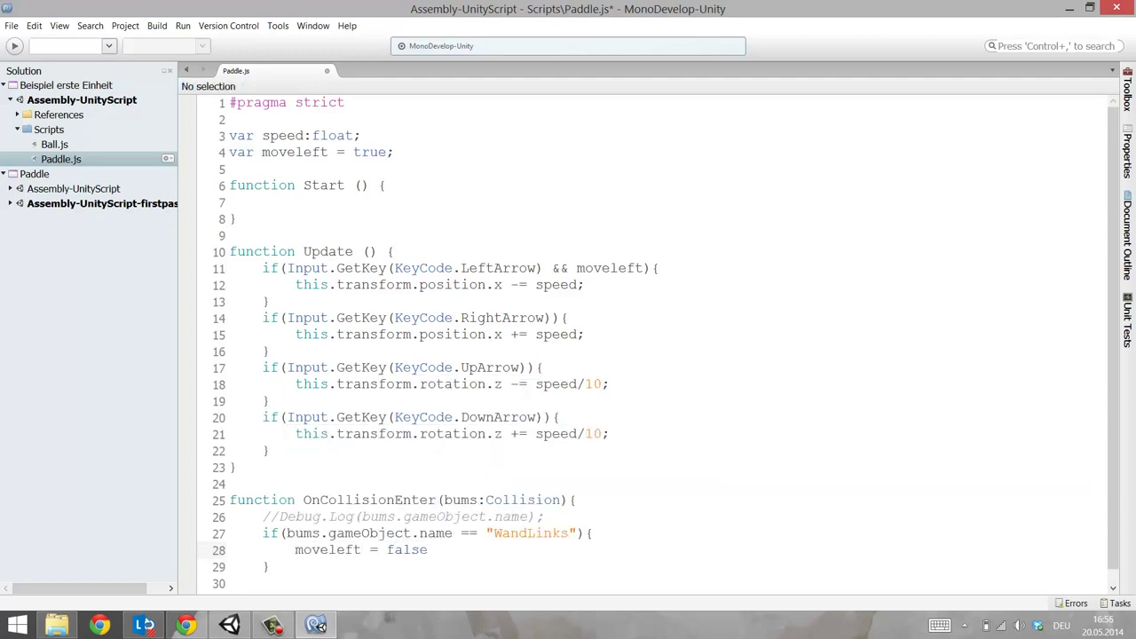
type(";")
key("Down")
Add an else branch setting moveleft = true; and save Paddle.js
key("Return")
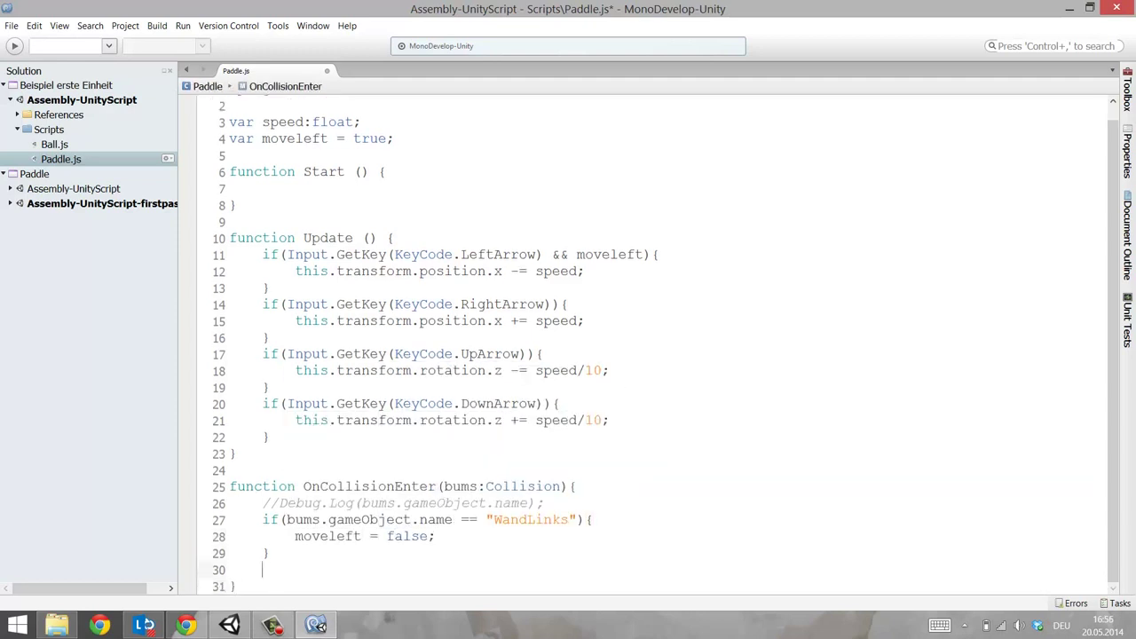
key("Up")
key("Down")
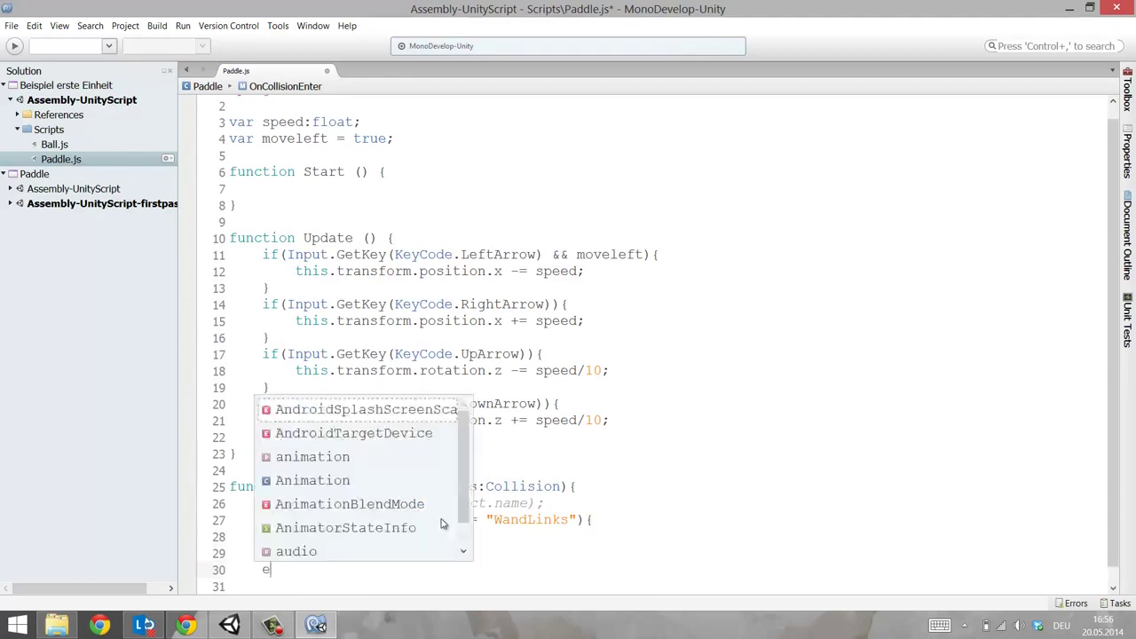
type("else")
key("Escape")
type("{")
key("Return")
key("Return")
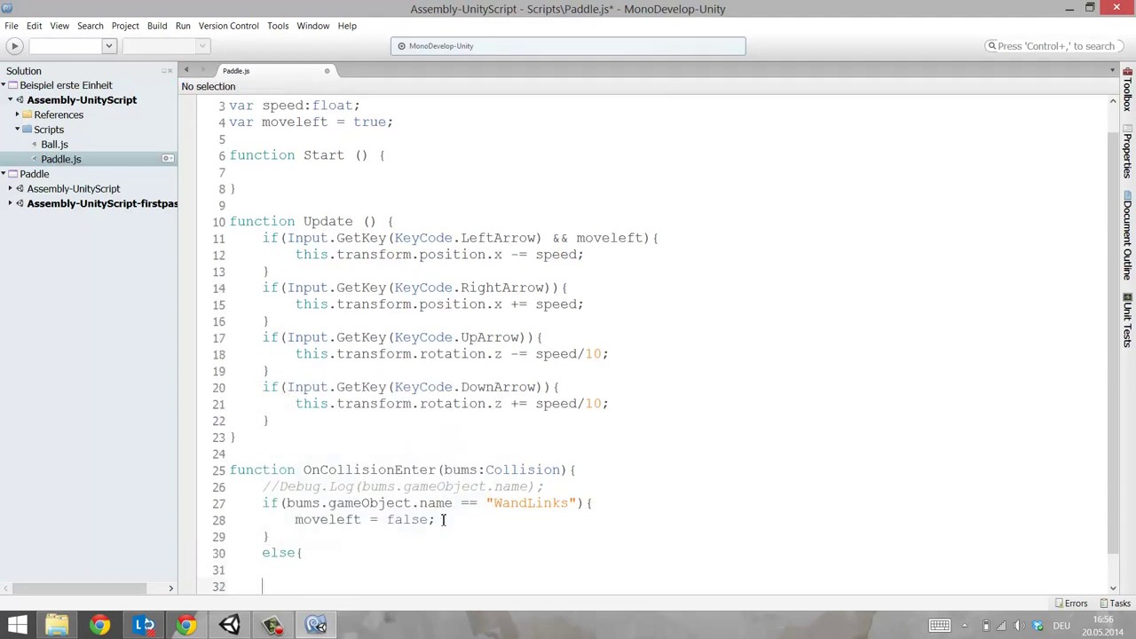
type("}")
key("Up")
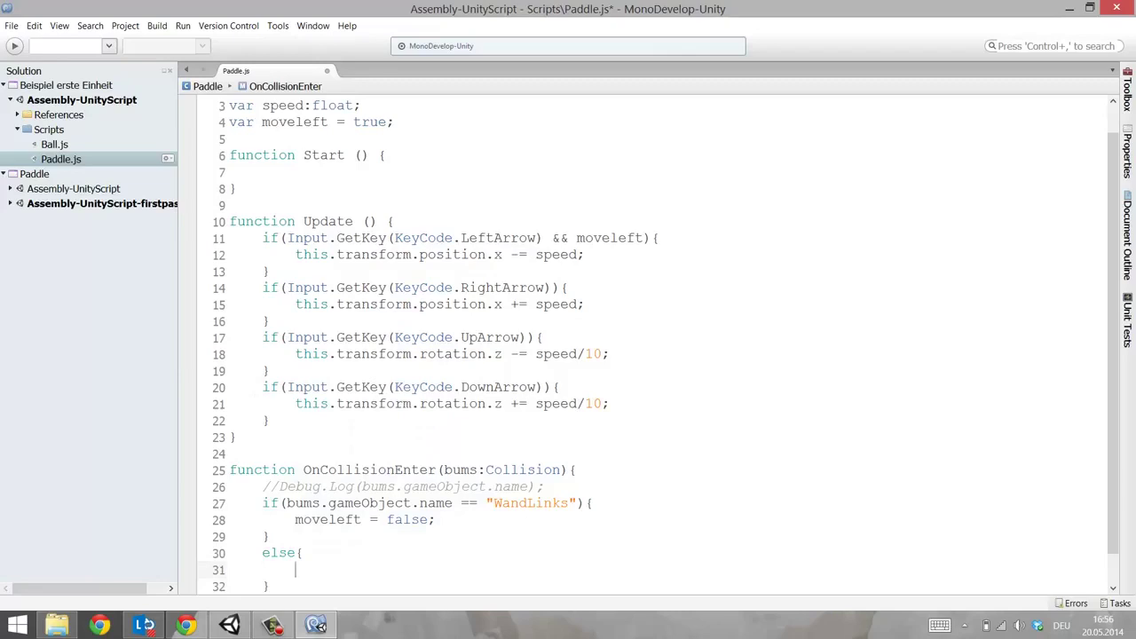
type("movelef")
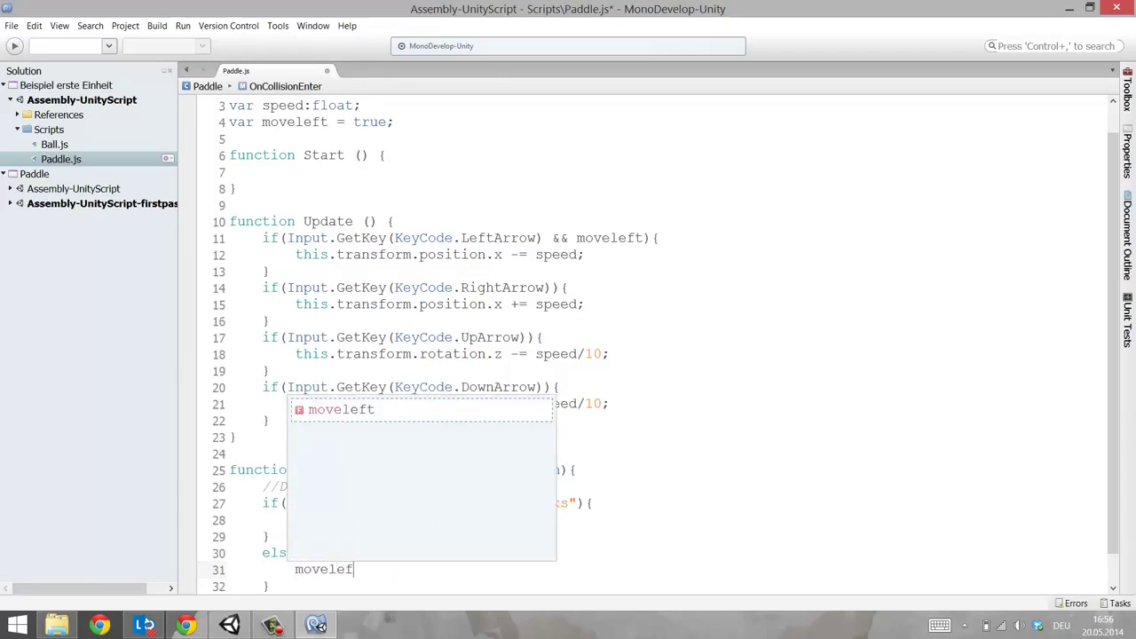
type("t = true;")
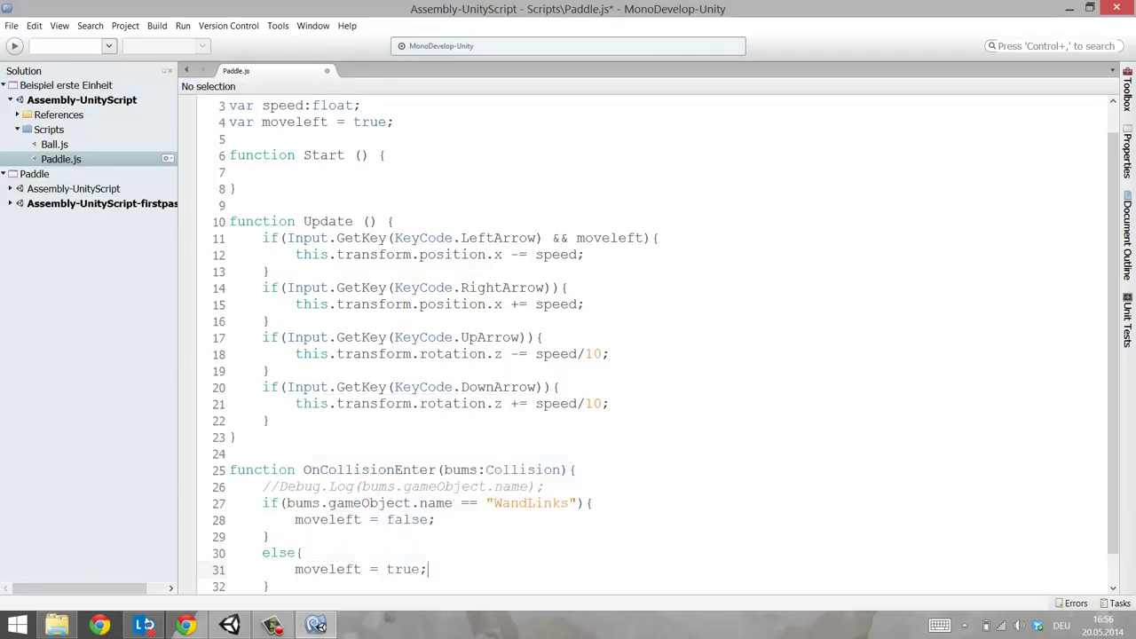
key("ctrl+s")
left_click(391, 522)
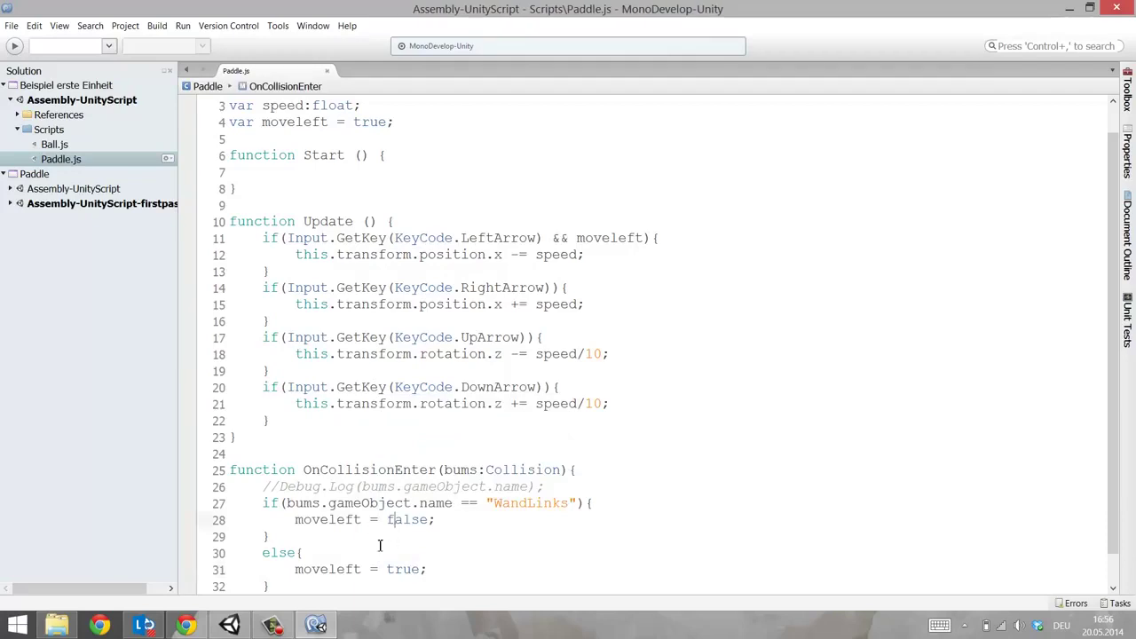
mouse_move(266, 627)
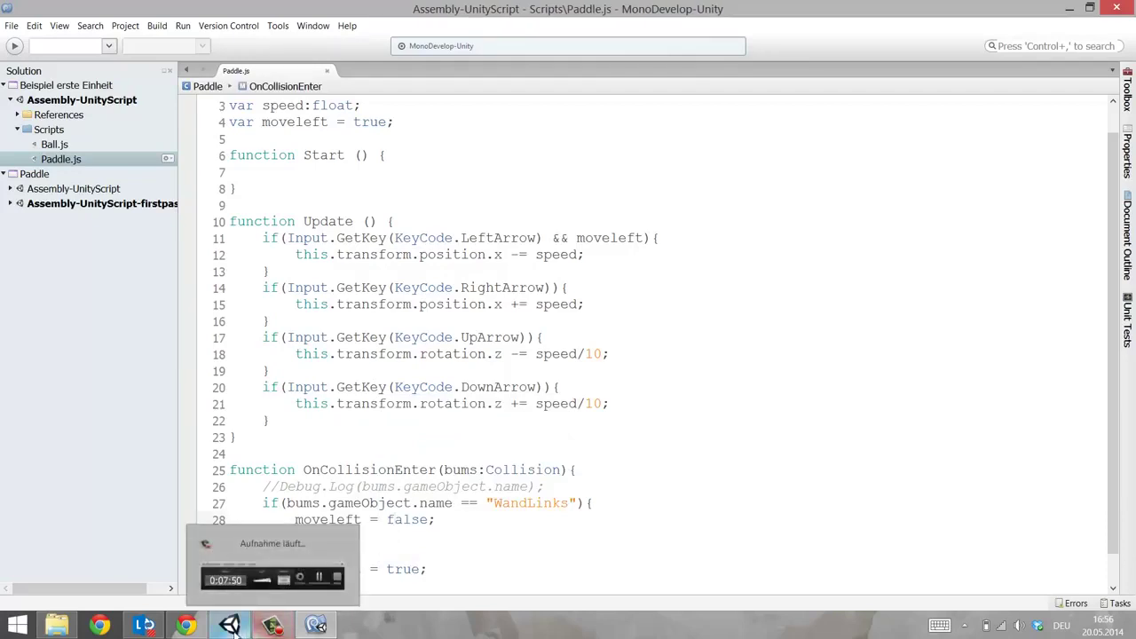
Play the scene, push the paddle against the left wall with the arrow keys, then stop
left_click(228, 628)
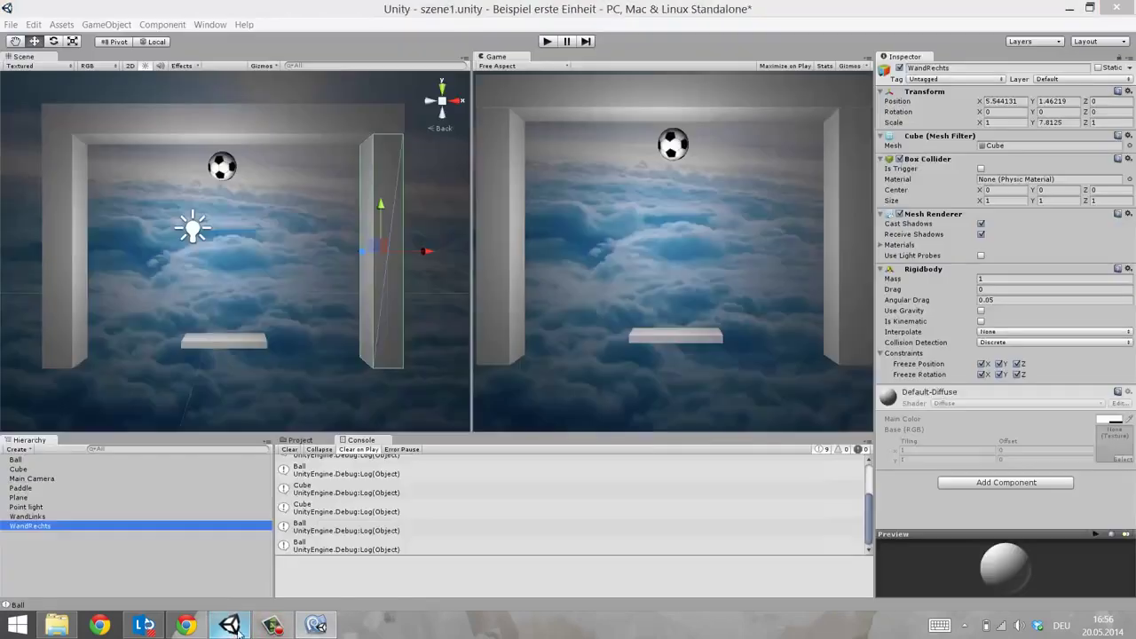
key("ctrl+p")
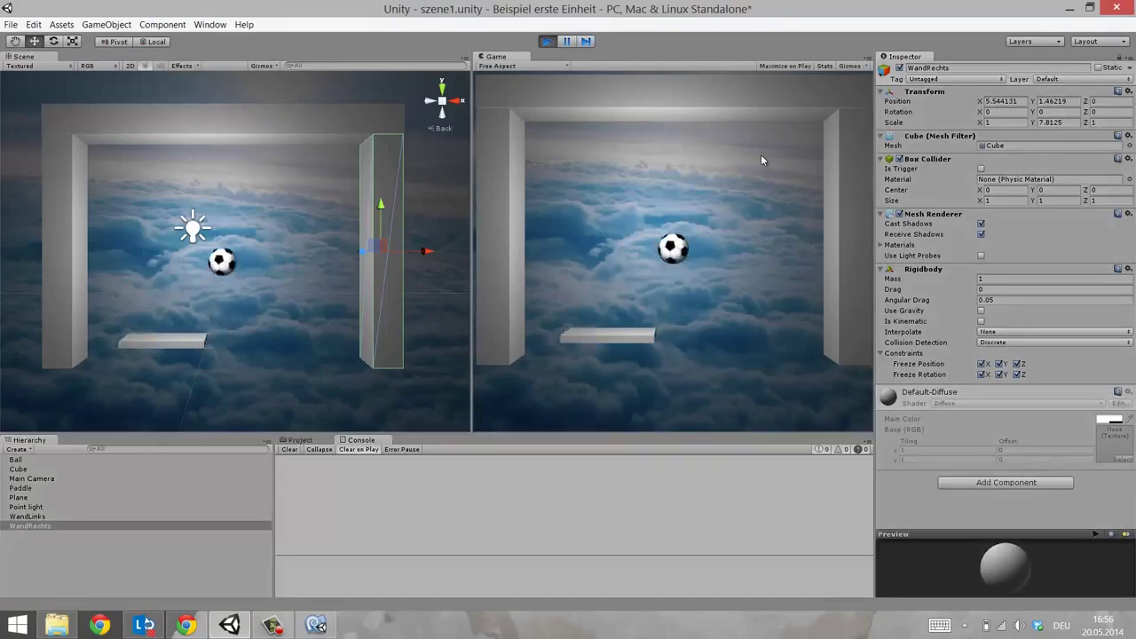
key("Right")
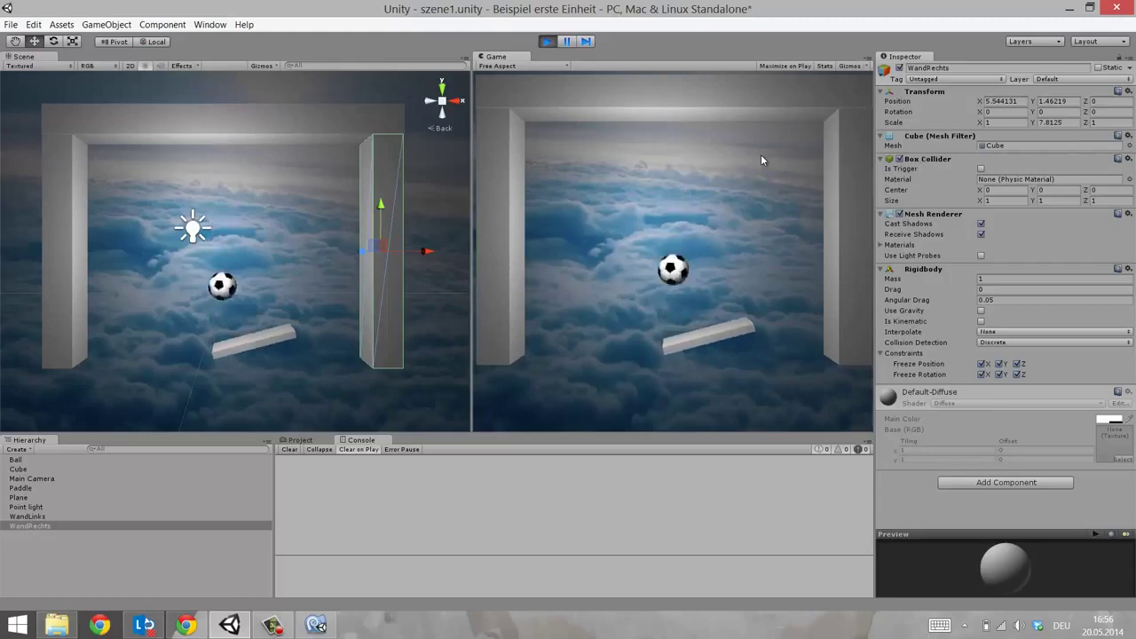
key("Left")
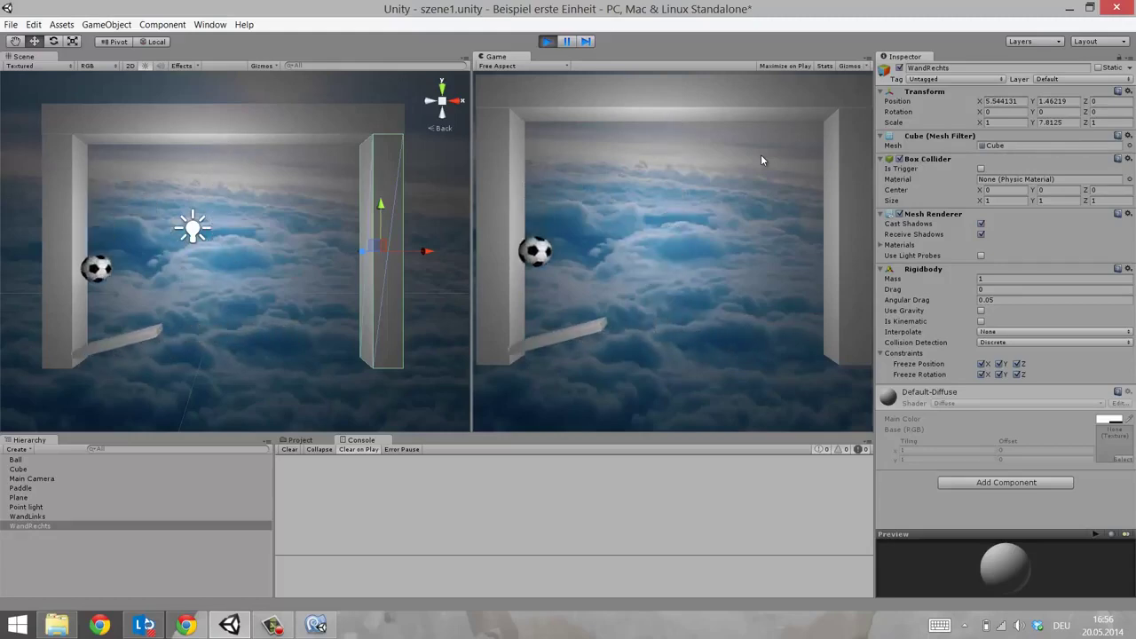
key("Left")
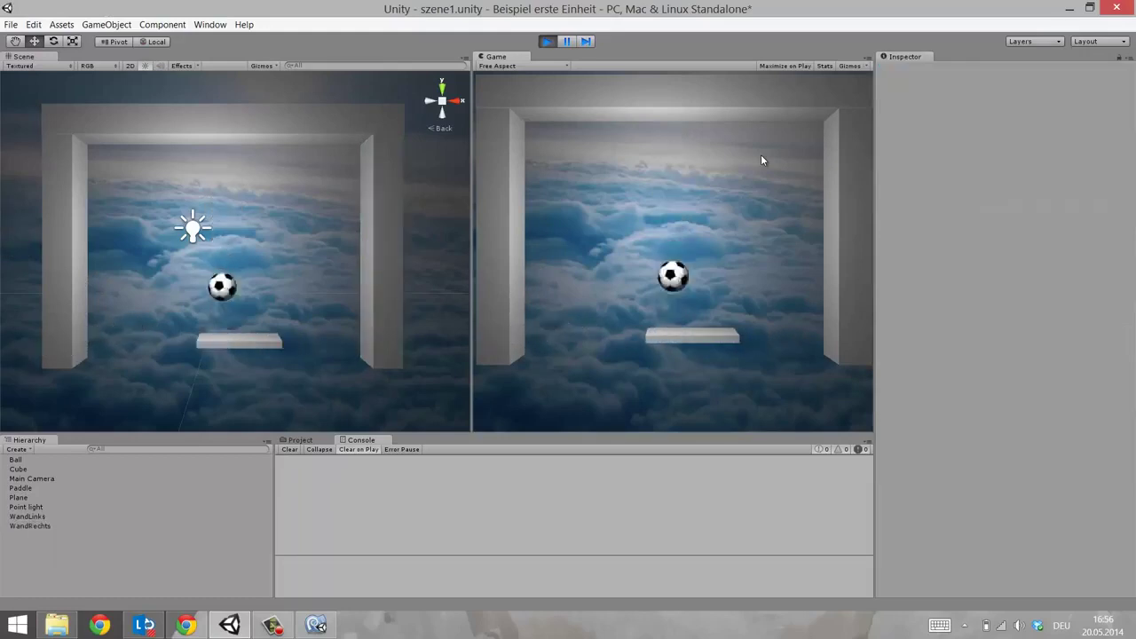
left_click(548, 40)
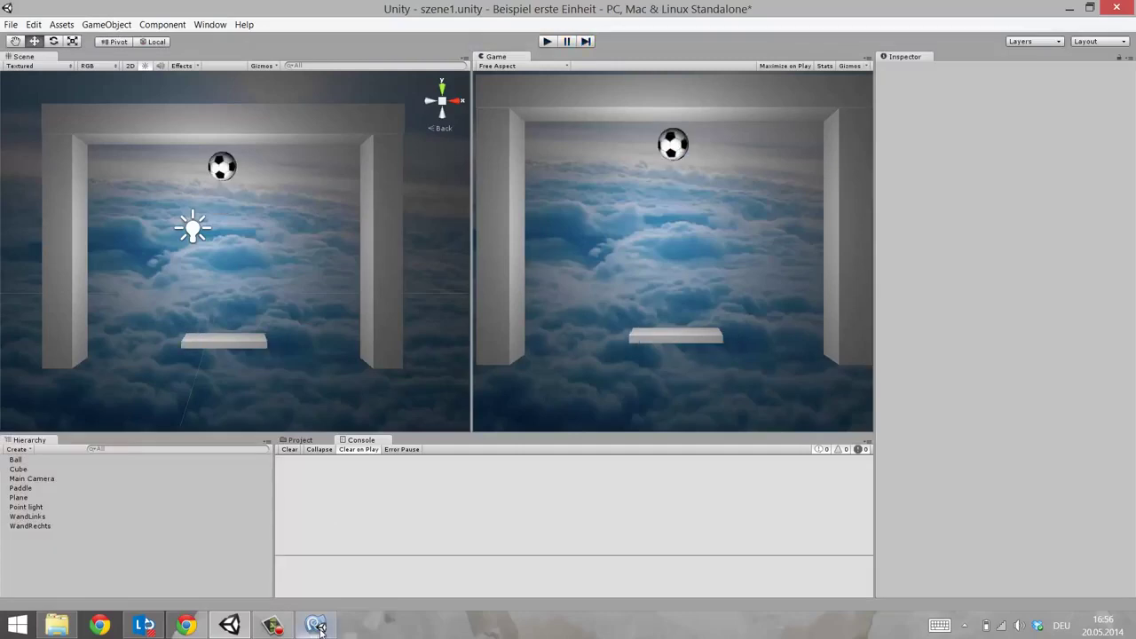
left_click(276, 626)
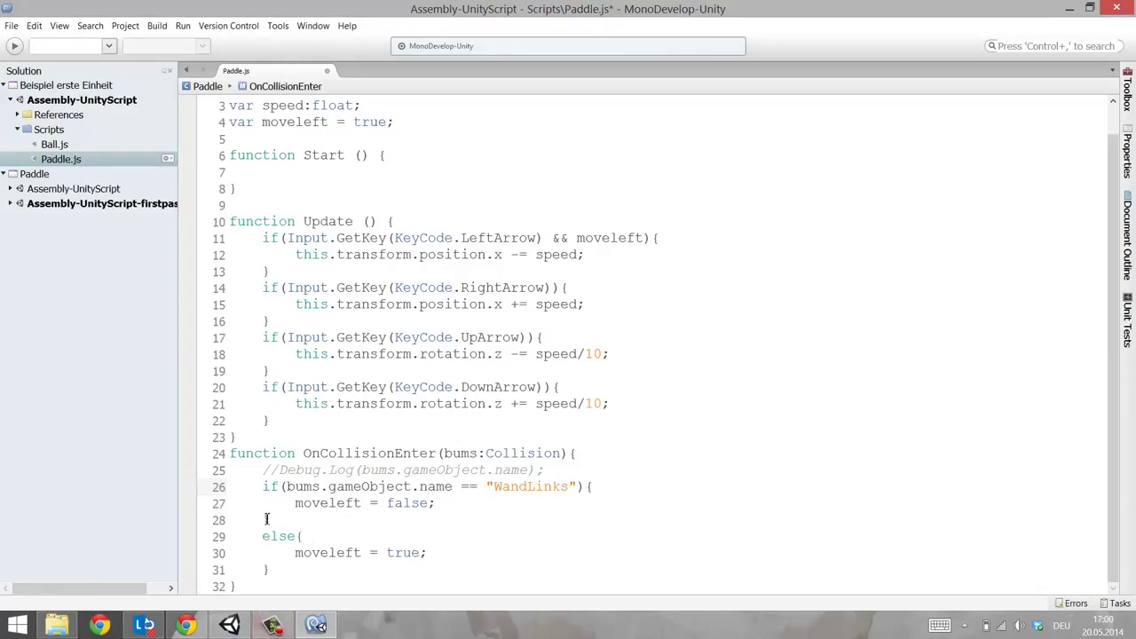
Review the OnCollisionEnter WandLinks check and its else branch setting moveleft
left_click(229, 625)
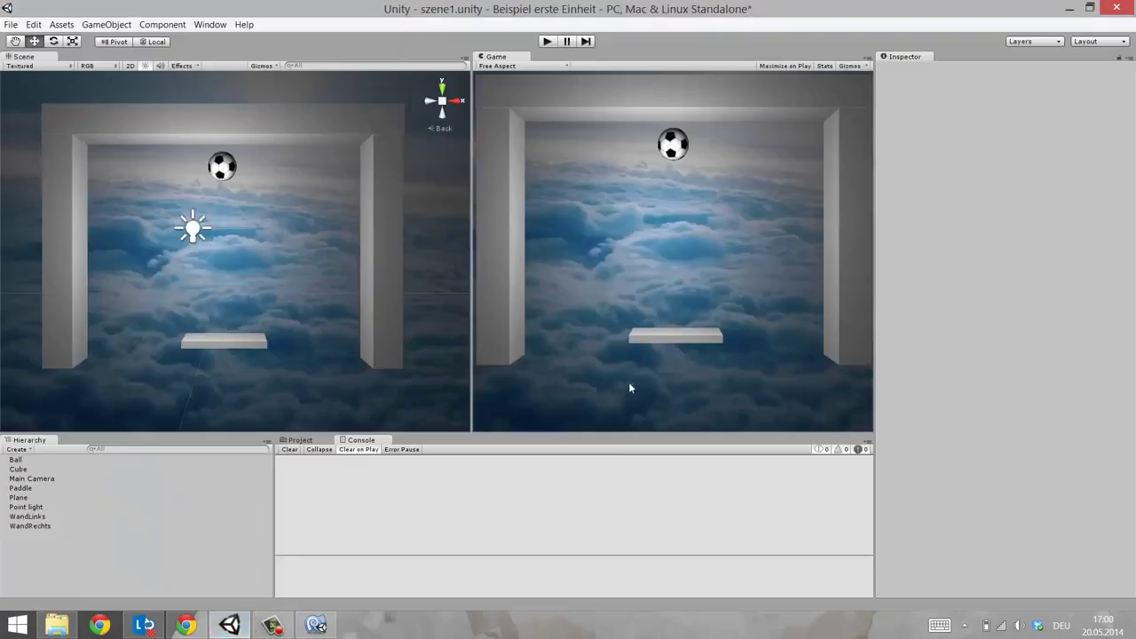
left_click(316, 624)
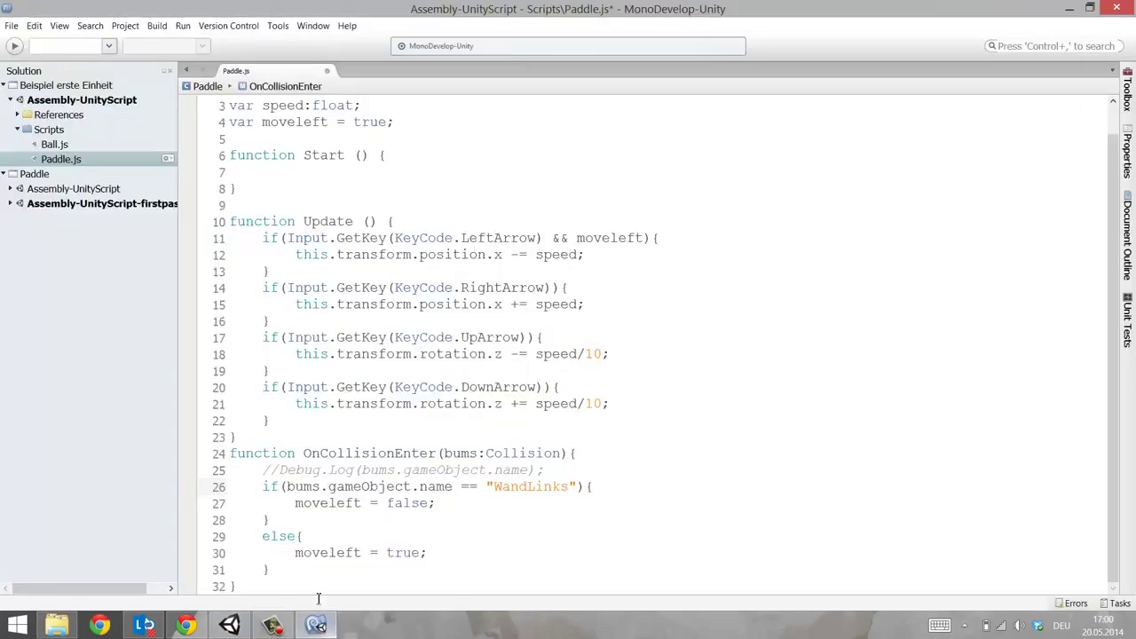
left_click_drag(231, 453, 302, 584)
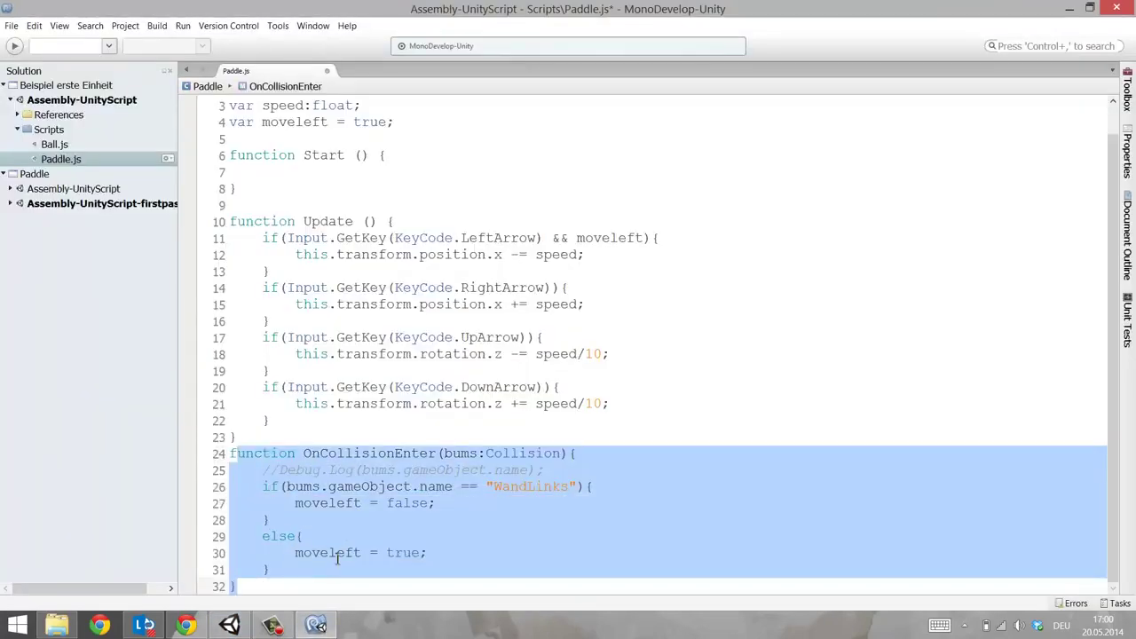
left_click(512, 494)
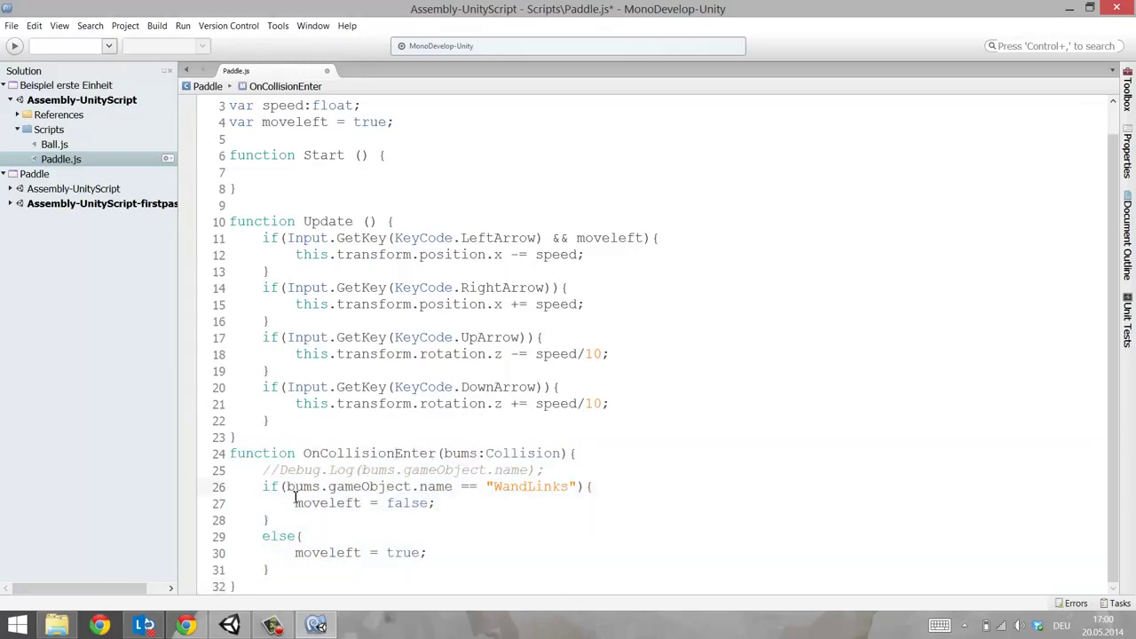
left_click_drag(295, 503, 523, 505)
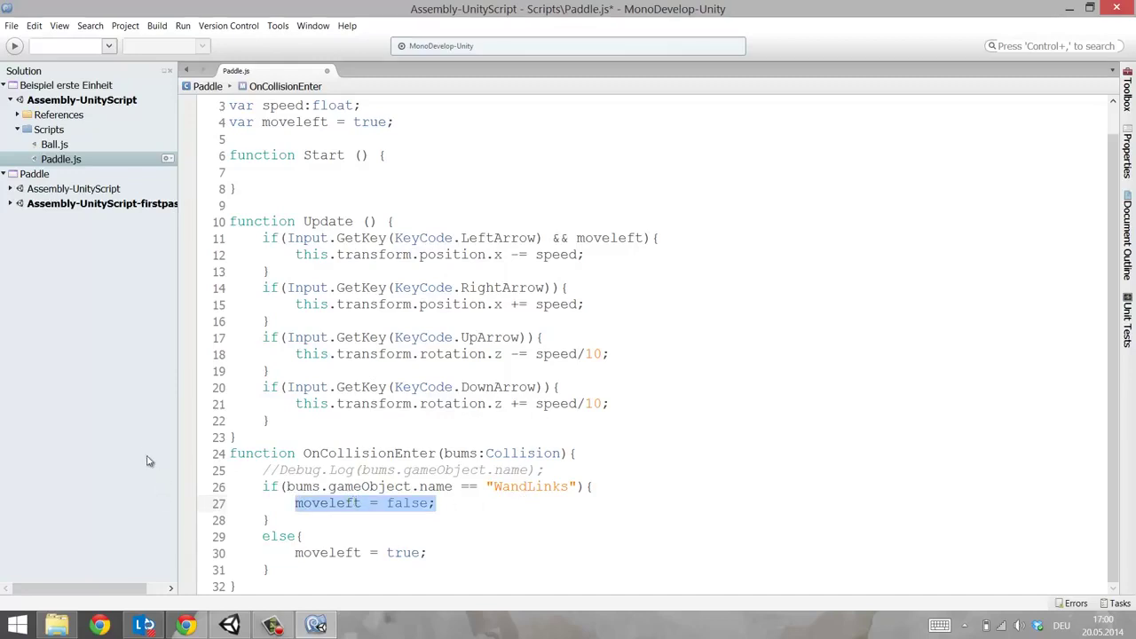
left_click_drag(255, 452, 346, 581)
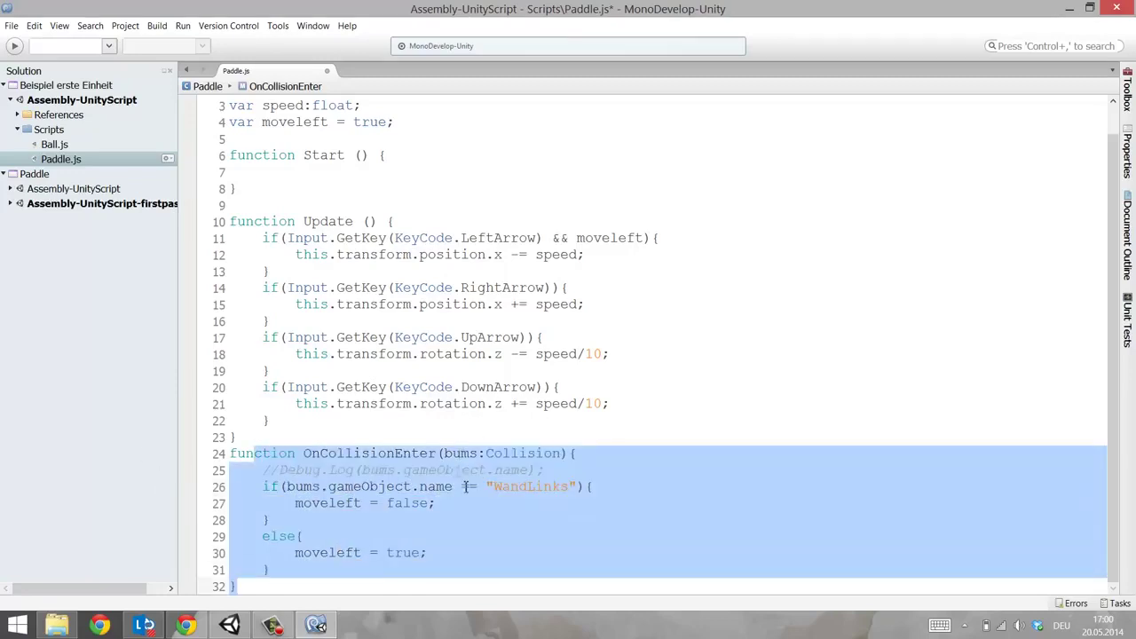
left_click(465, 487)
double_click(513, 486)
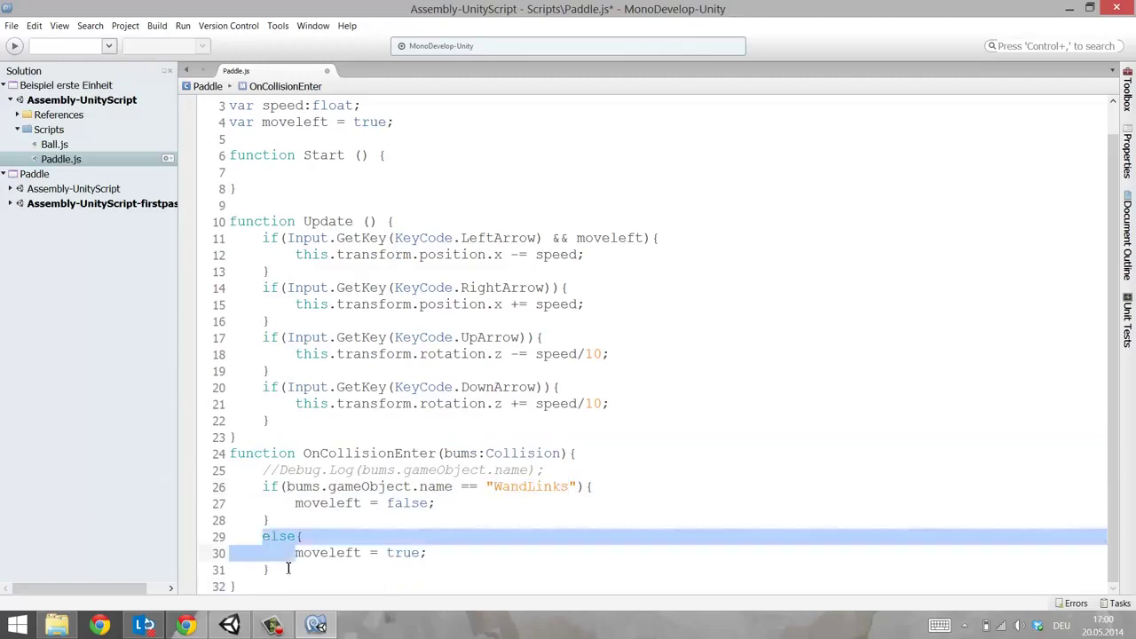
left_click_drag(265, 542, 275, 568)
double_click(327, 552)
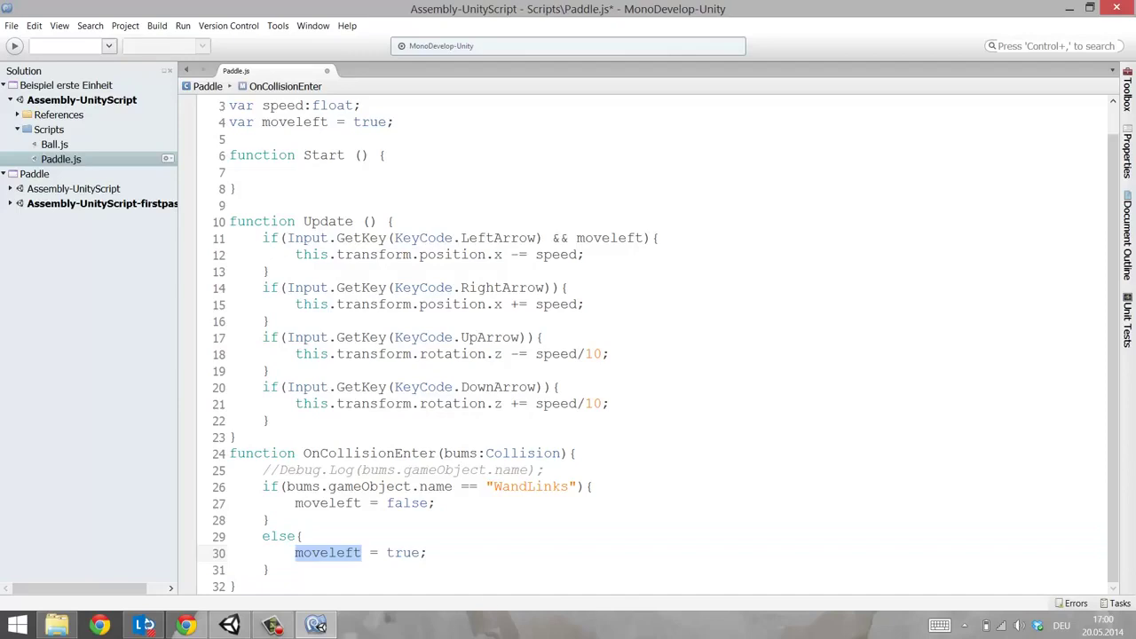
Add an empty function OnCollisionExit(bums:Collision) below OnCollisionEnter
left_click(284, 584)
key("Return")
type("fu")
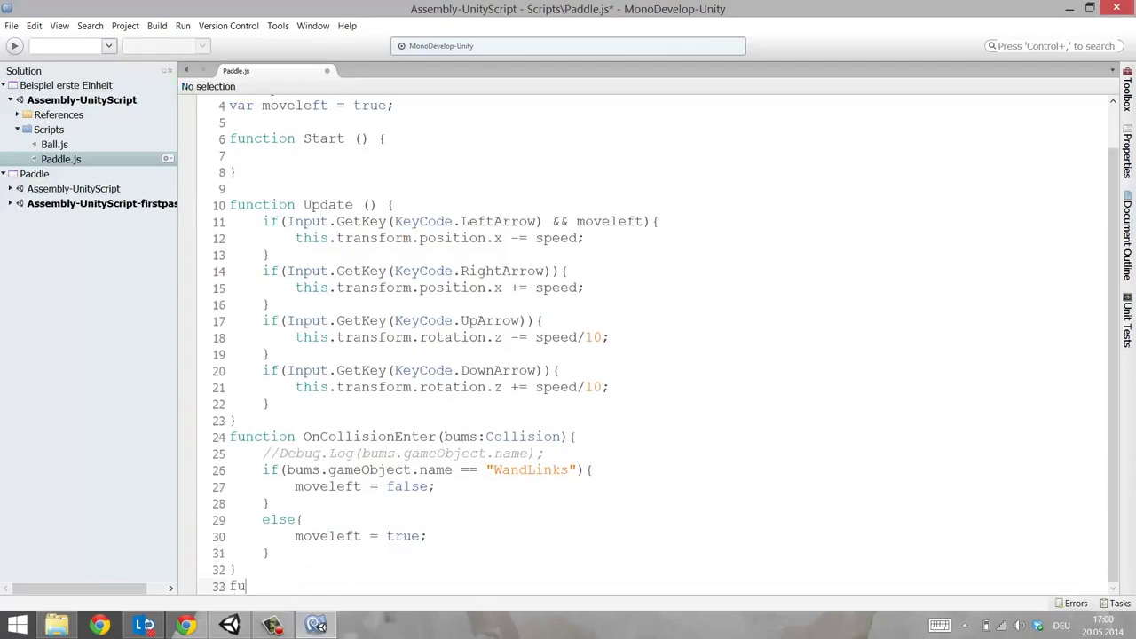
type("nction On")
type("CollisionEx")
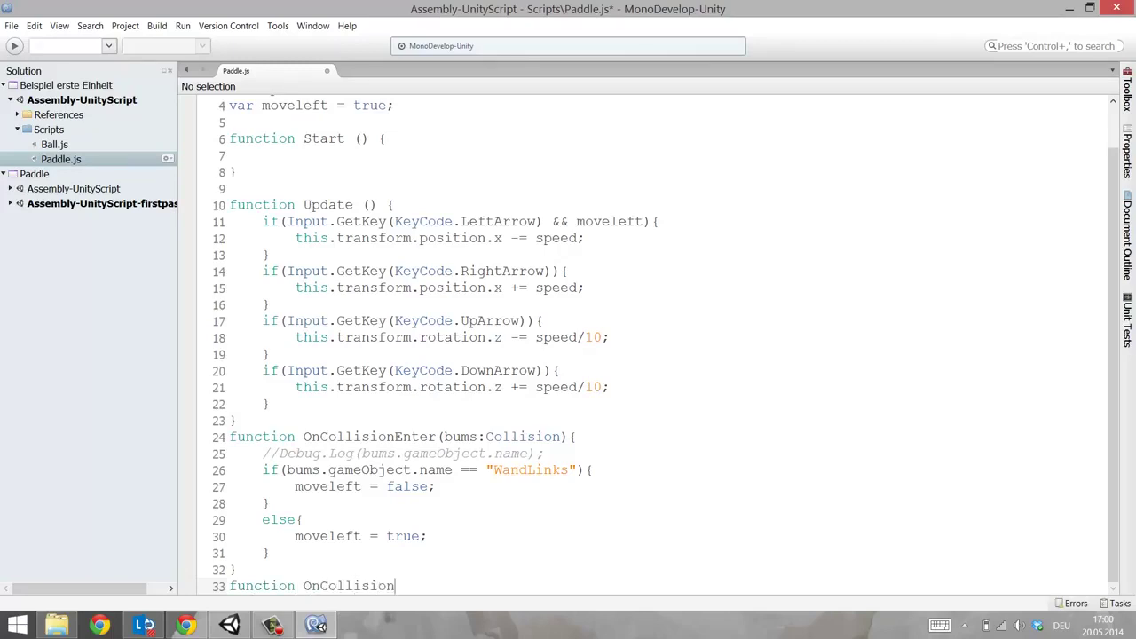
type("it(")
type("bums:Coll")
type("ision)")
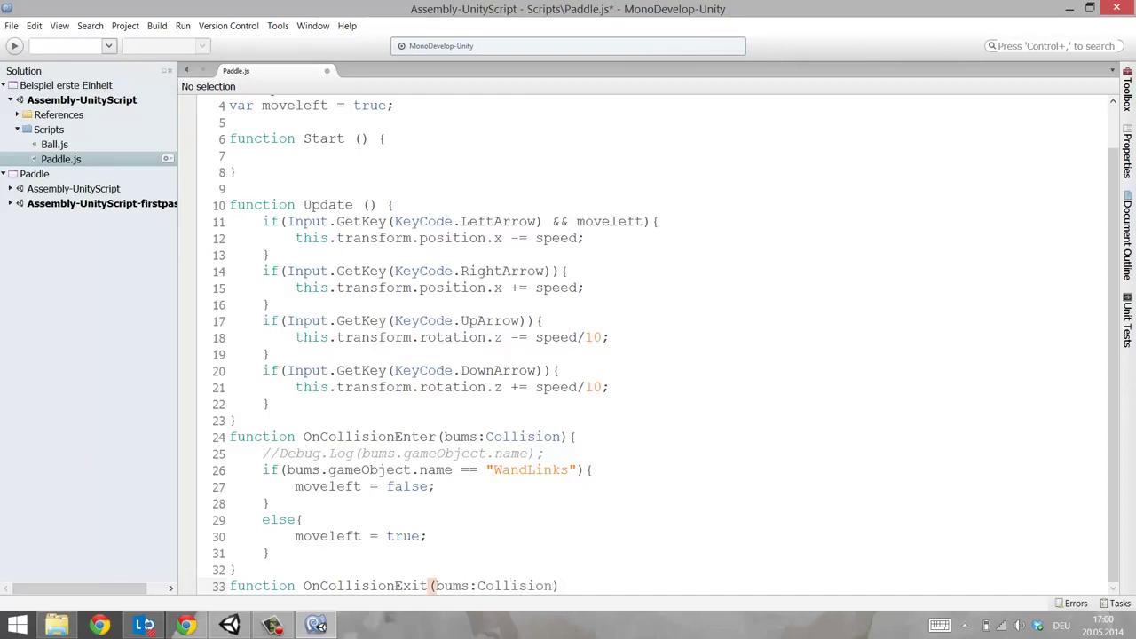
type("{")
key("Return")
key("Return")
key("Return")
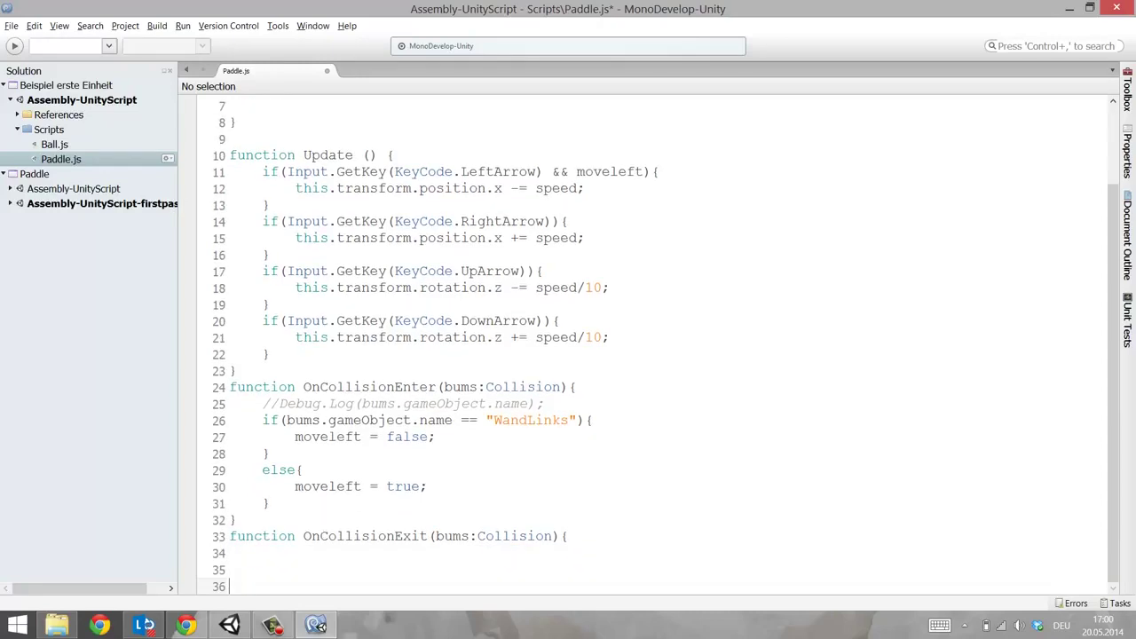
type("}")
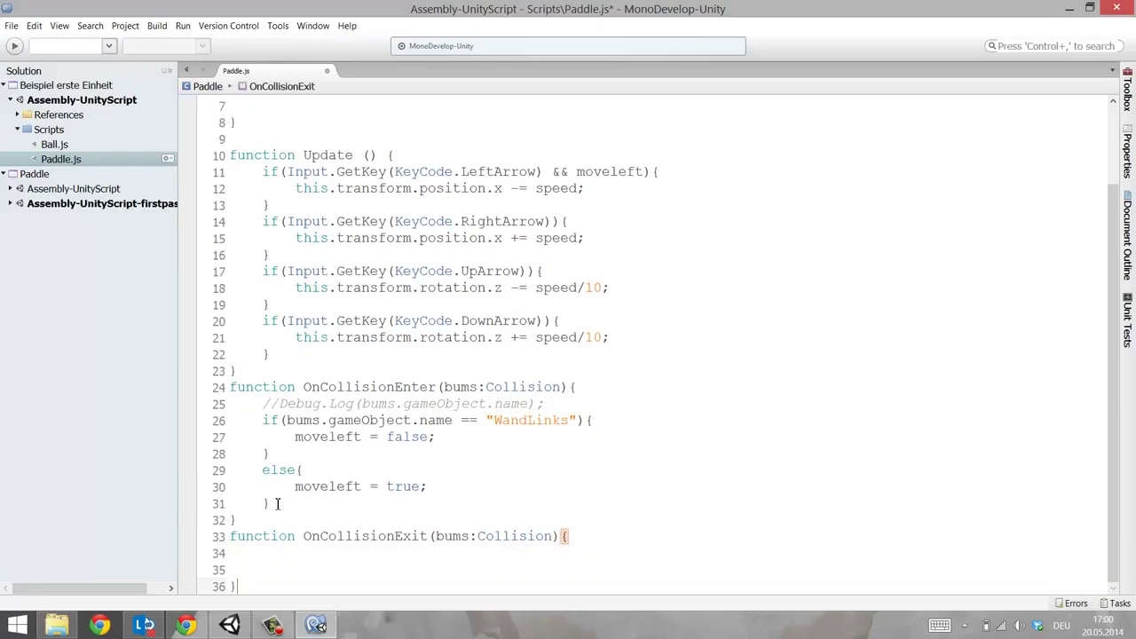
Delete the else block and copy the WandLinks if block into OnCollisionExit
left_click_drag(285, 505, 229, 476)
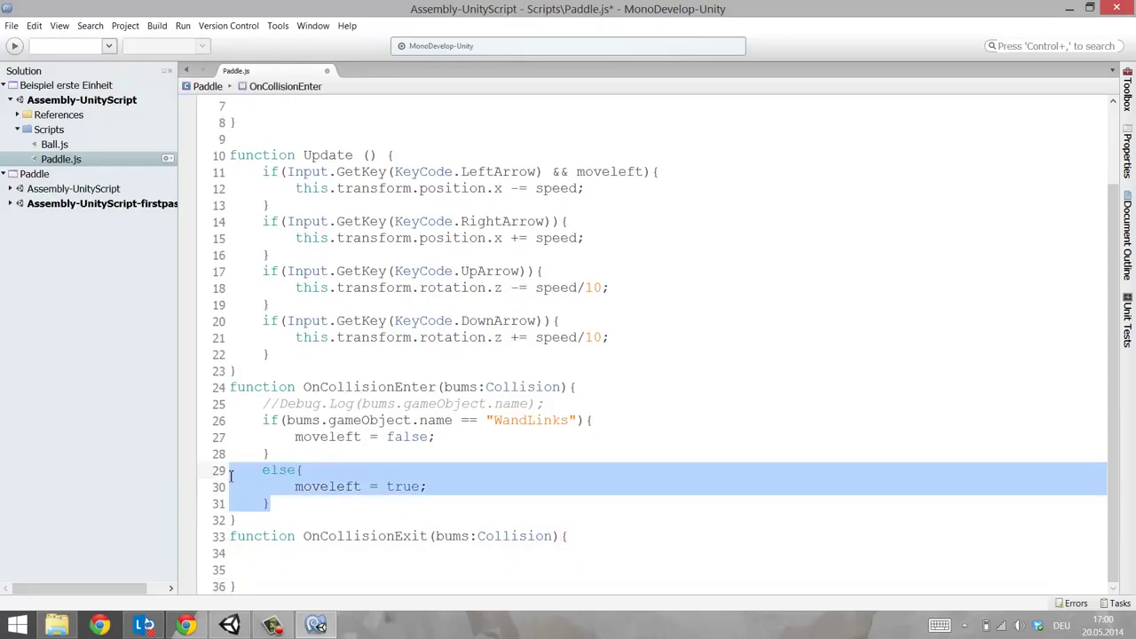
key("Delete")
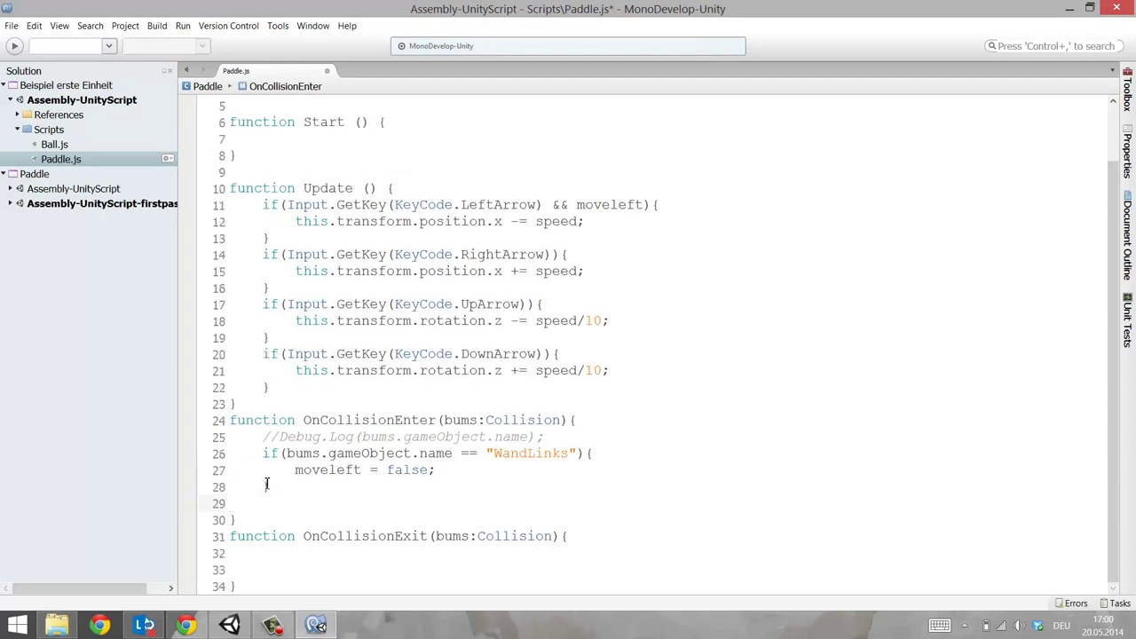
left_click_drag(267, 484, 230, 455)
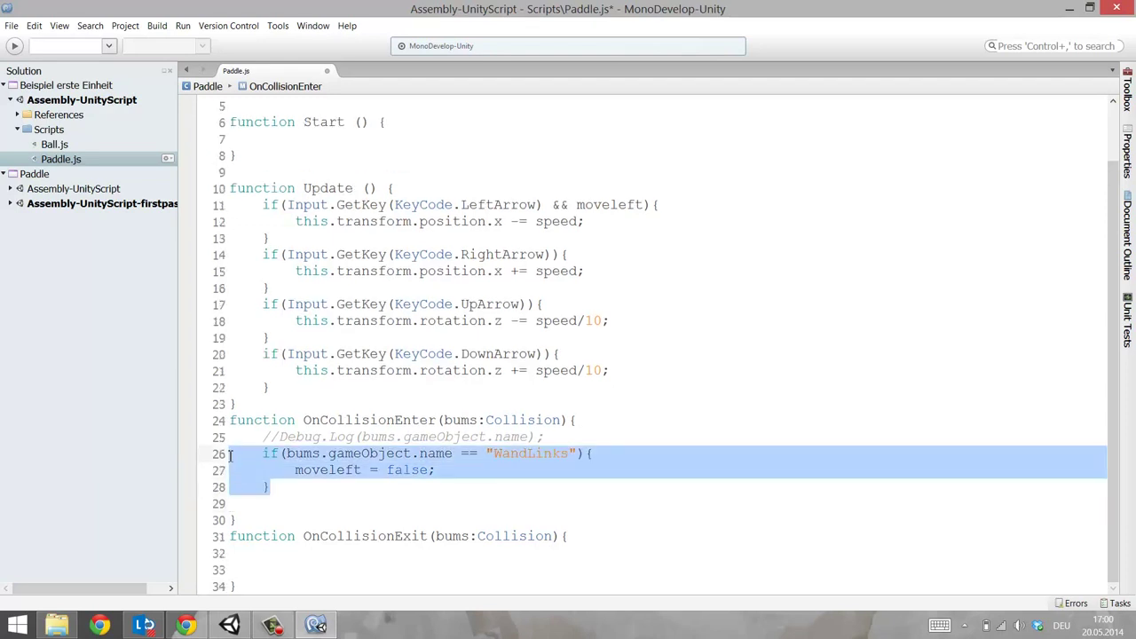
key("ctrl+c")
left_click(269, 553)
key("ctrl+v")
Change the pasted moveleft value from false to true and save Paddle.js
scroll(551, 519, "down", 1)
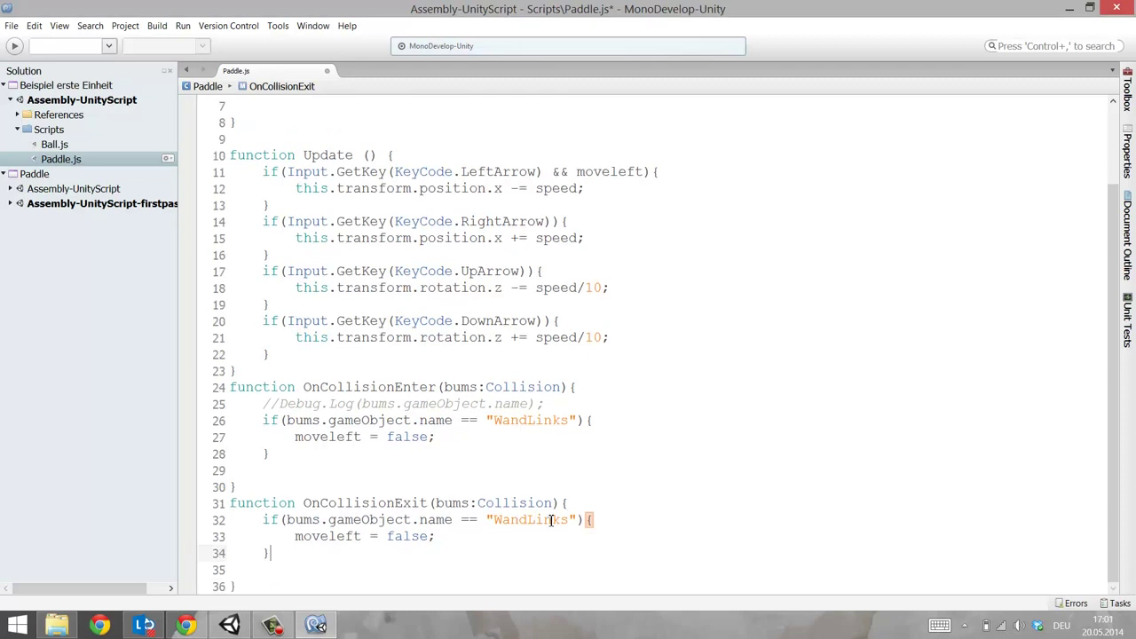
left_click(535, 519)
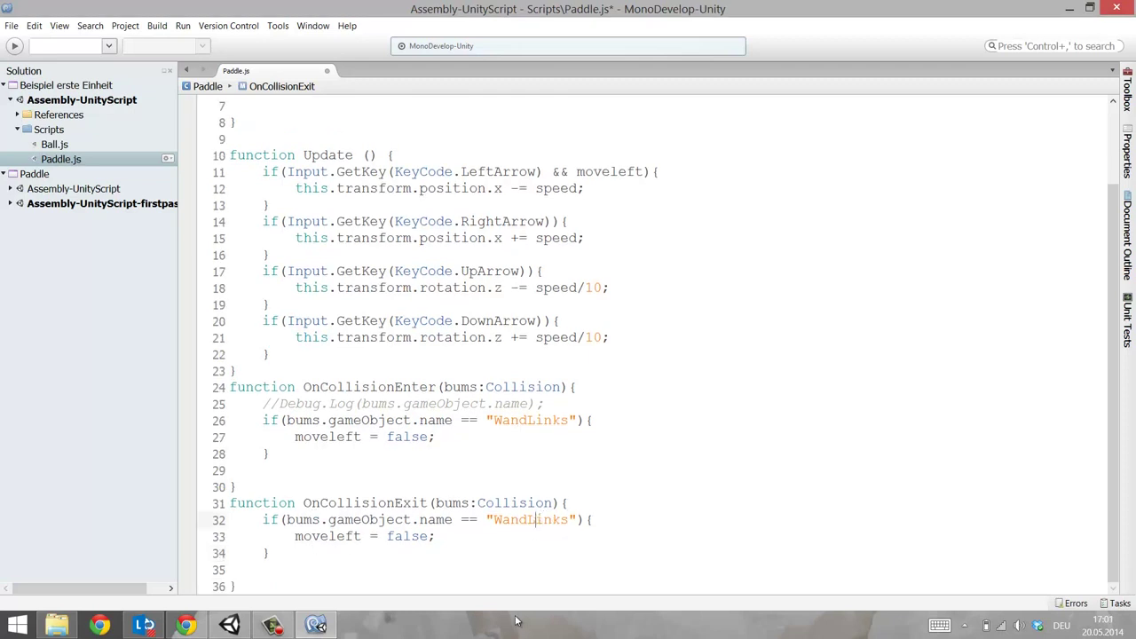
double_click(406, 538)
type("true")
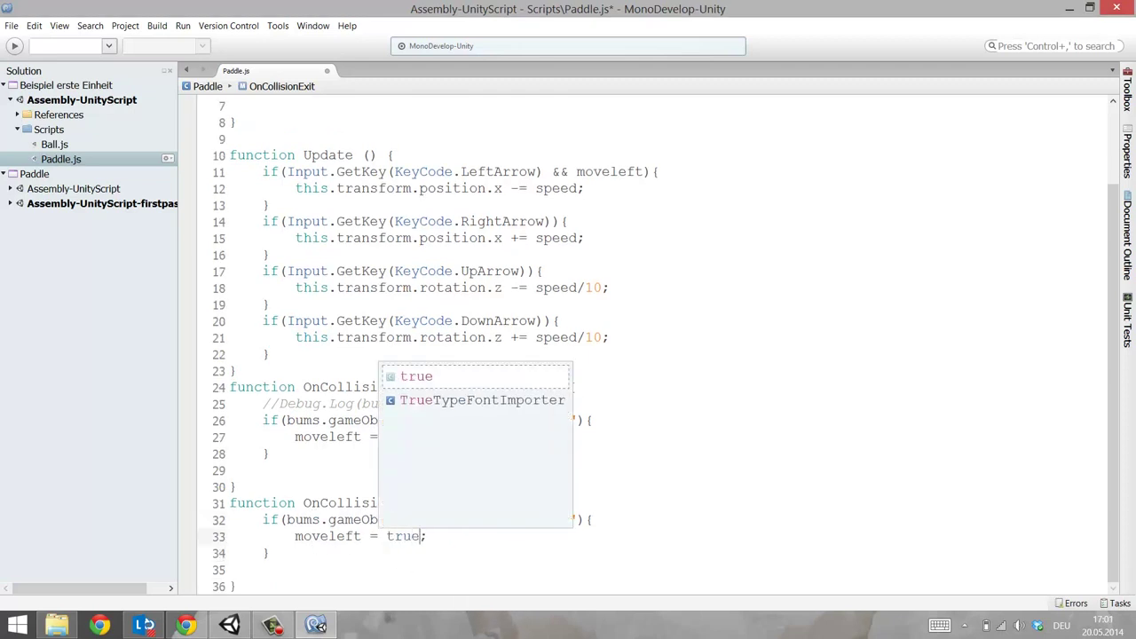
key("Escape")
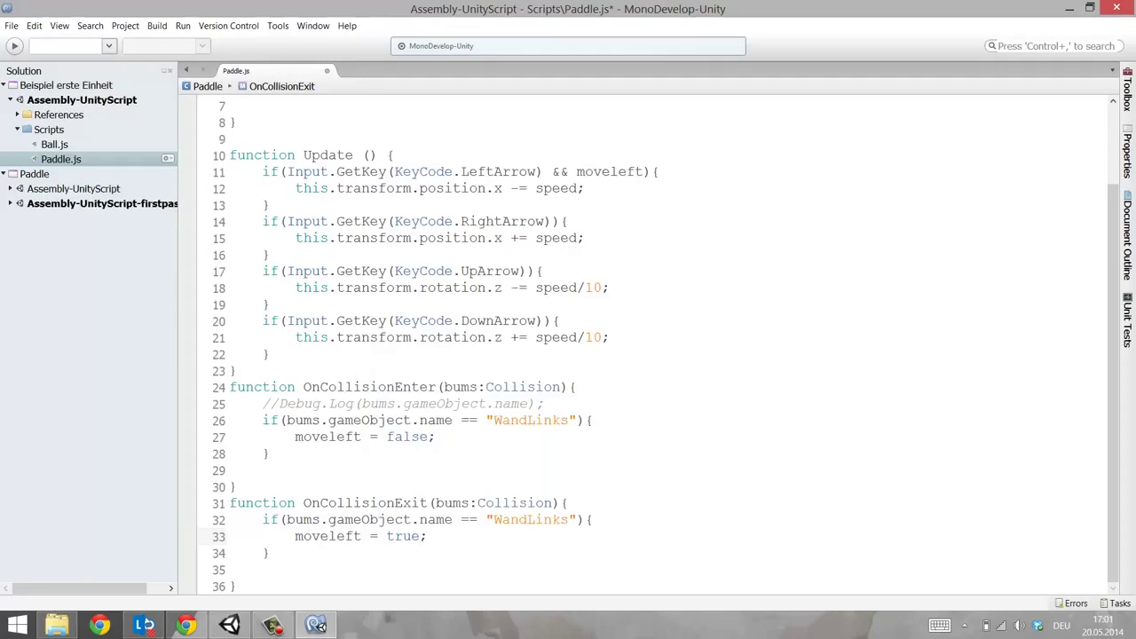
key("ctrl+s")
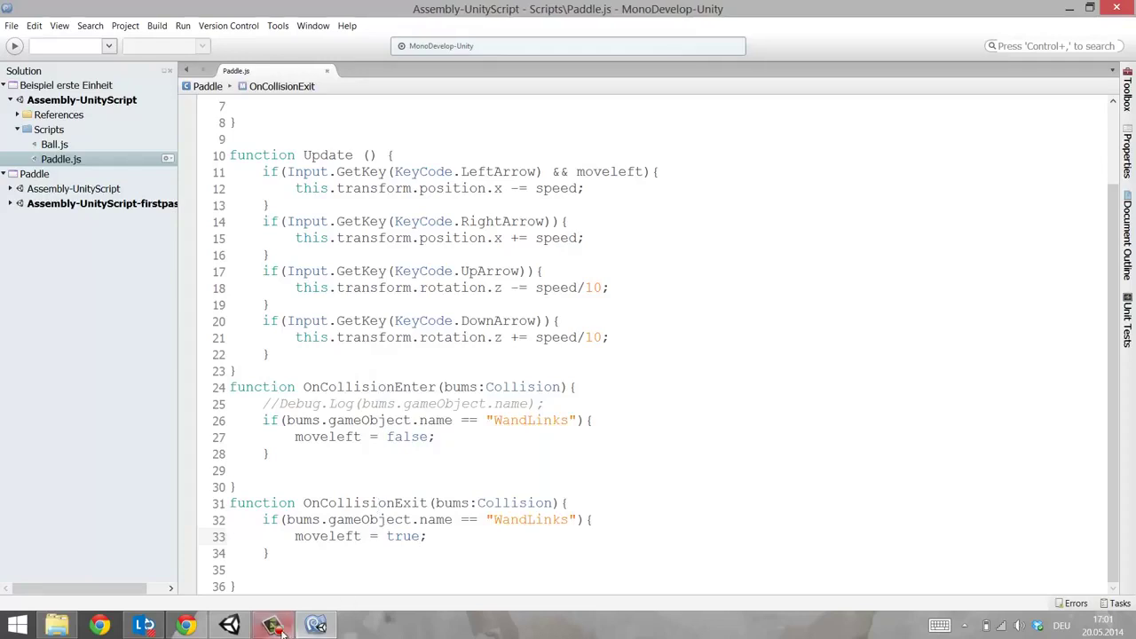
left_click(231, 624)
Play the pong scene and steer the paddle left and right, pushing it into the right wall
left_click(548, 40)
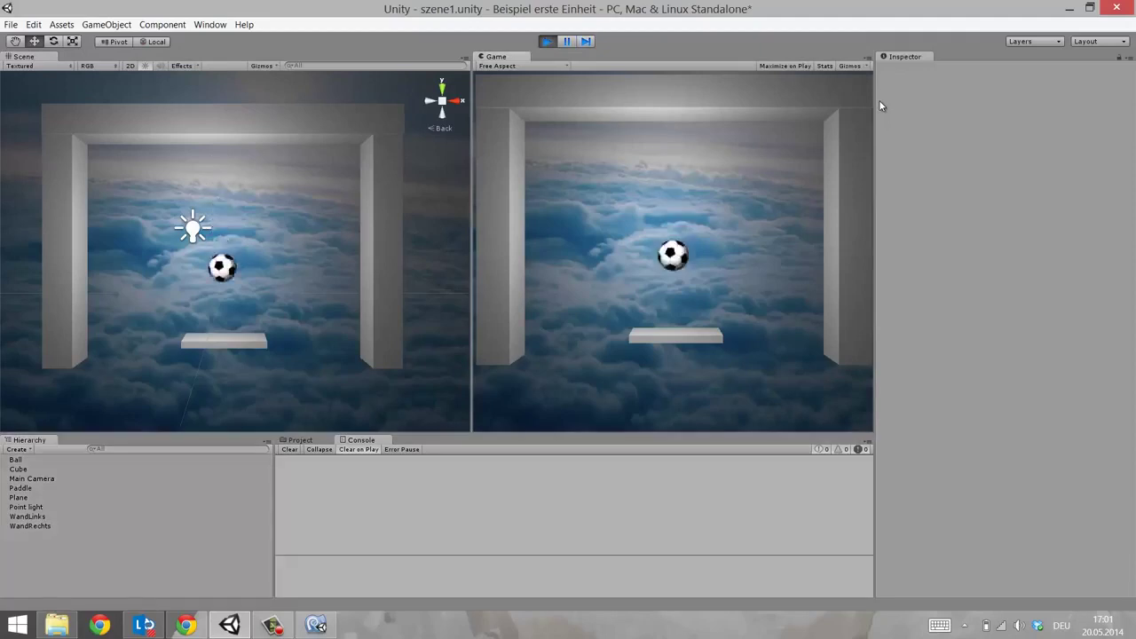
key("Left")
key("Left")
key("Right")
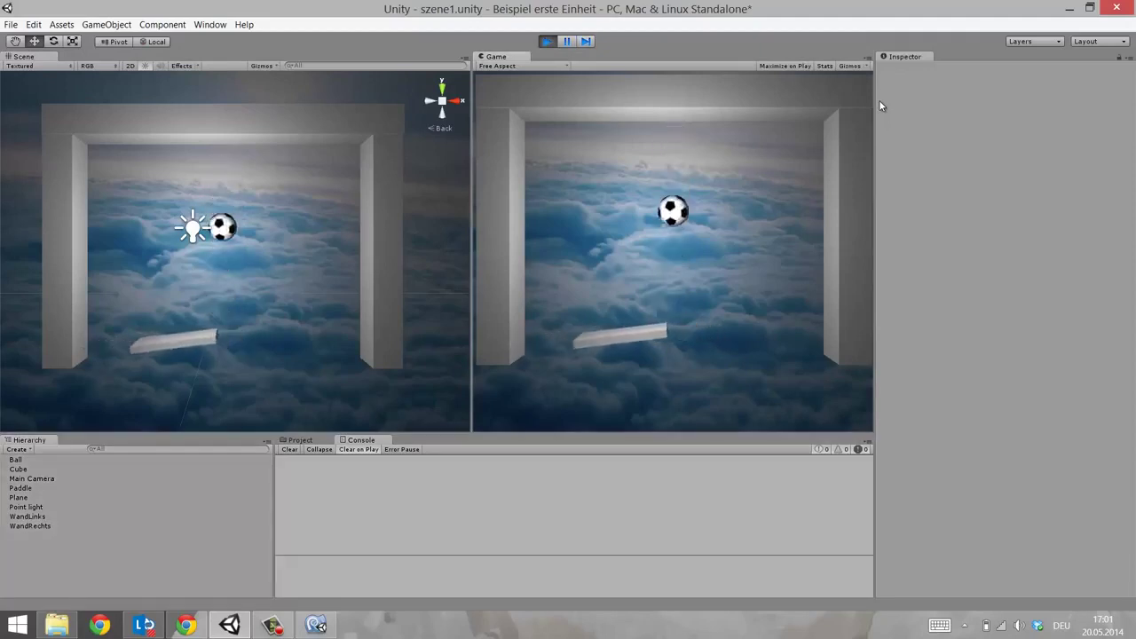
key("Left")
key("Left")
key("Right")
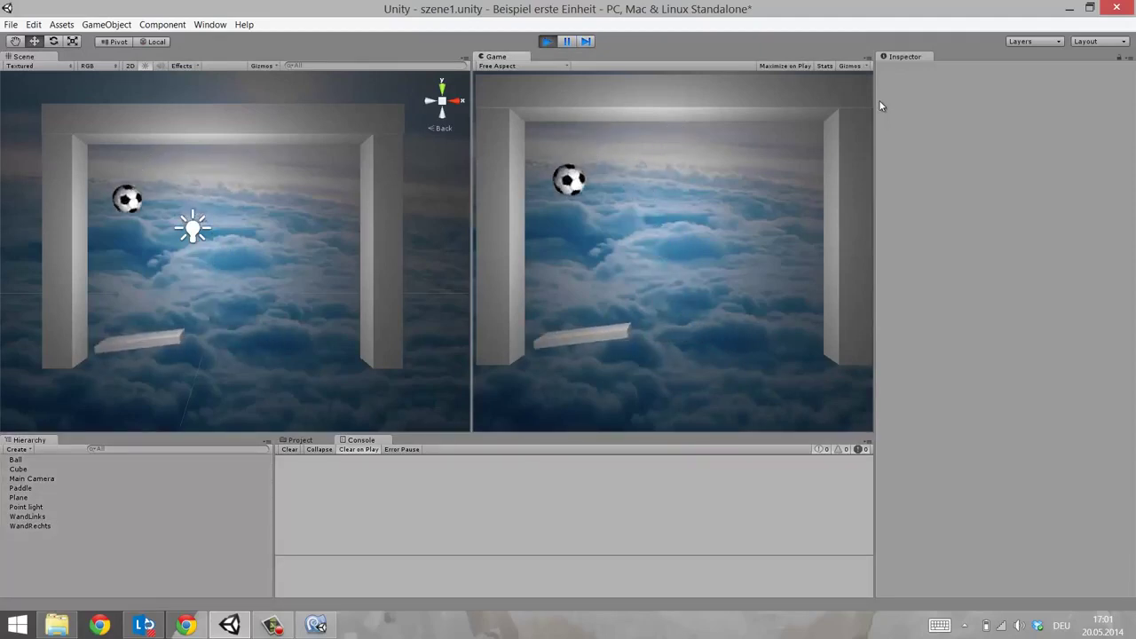
key("Left")
key("Right")
key("Left")
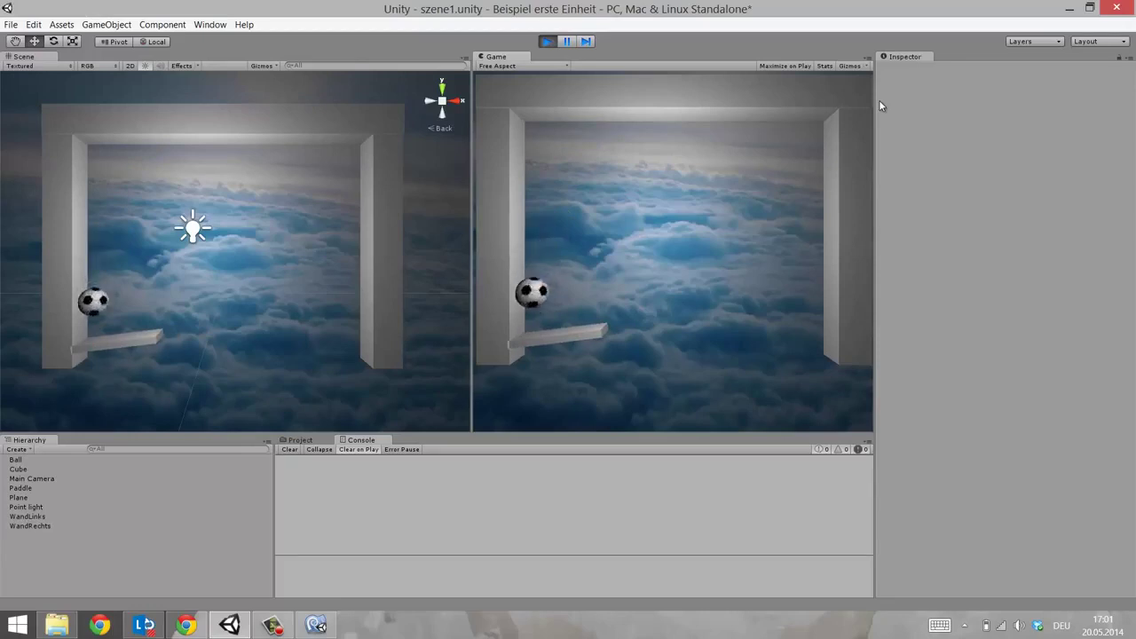
key("Right")
key("Left")
key("Right")
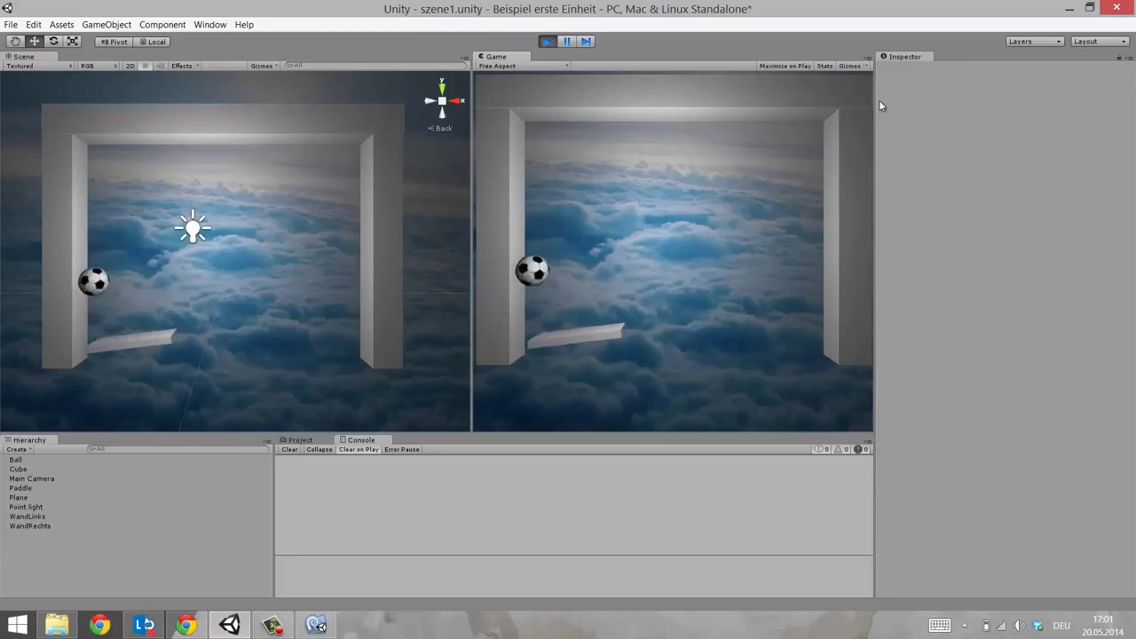
key("Left")
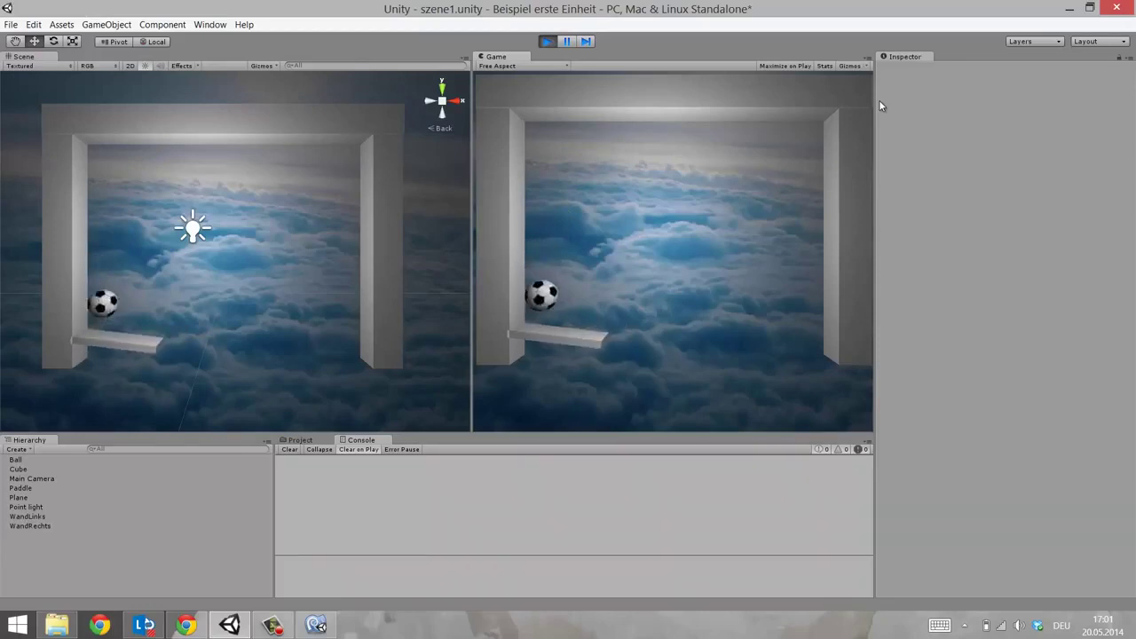
key("Right")
key("Right")
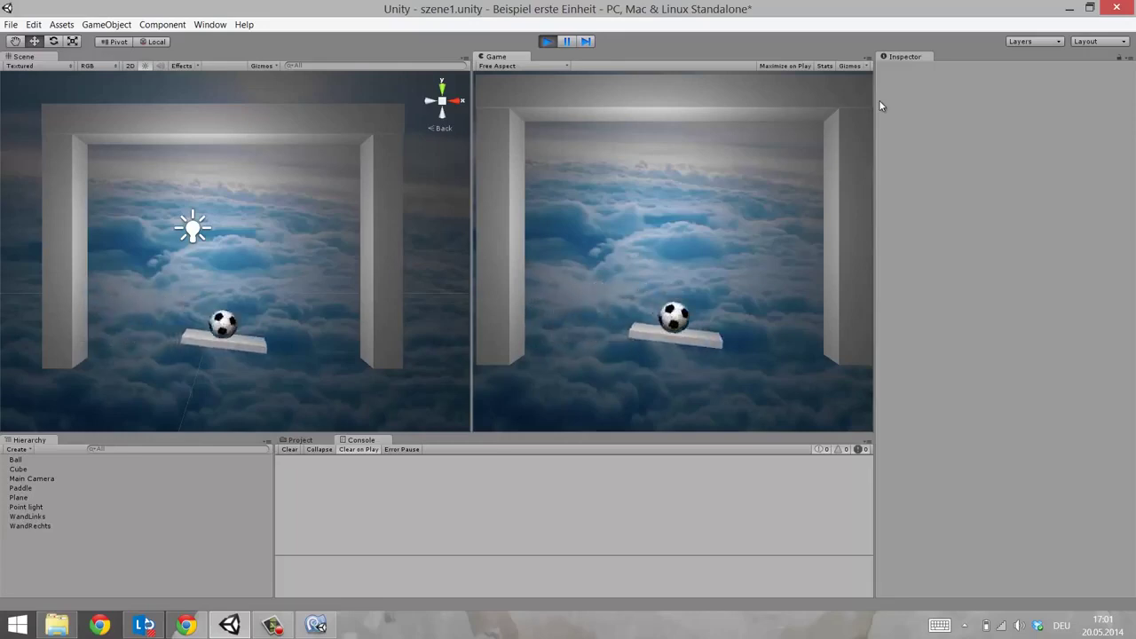
key("Right")
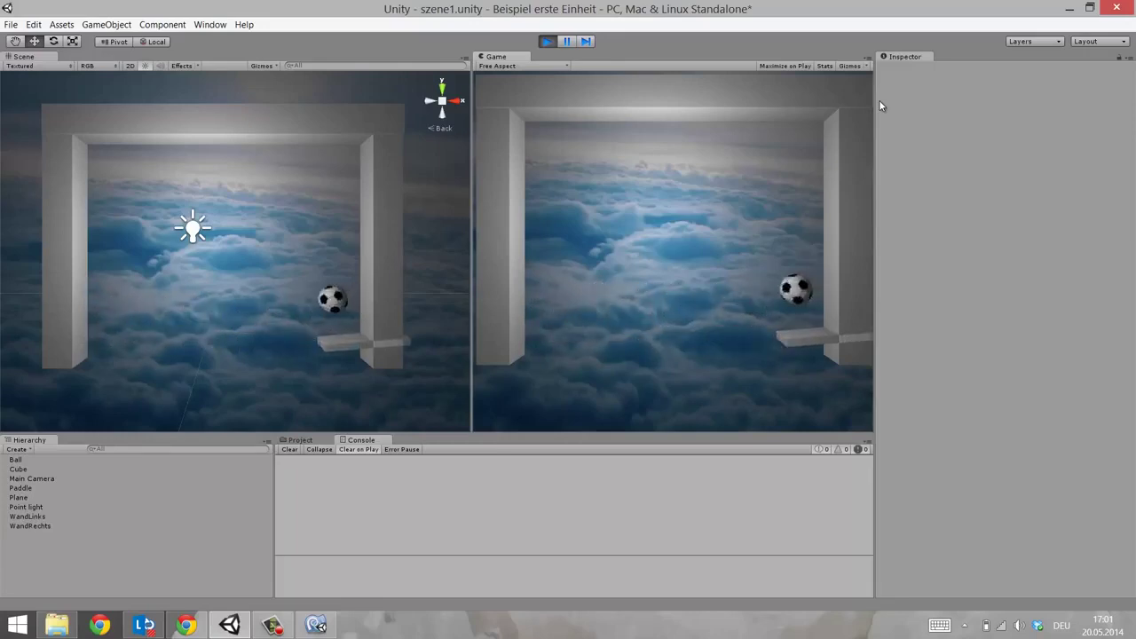
key("Left")
key("Left")
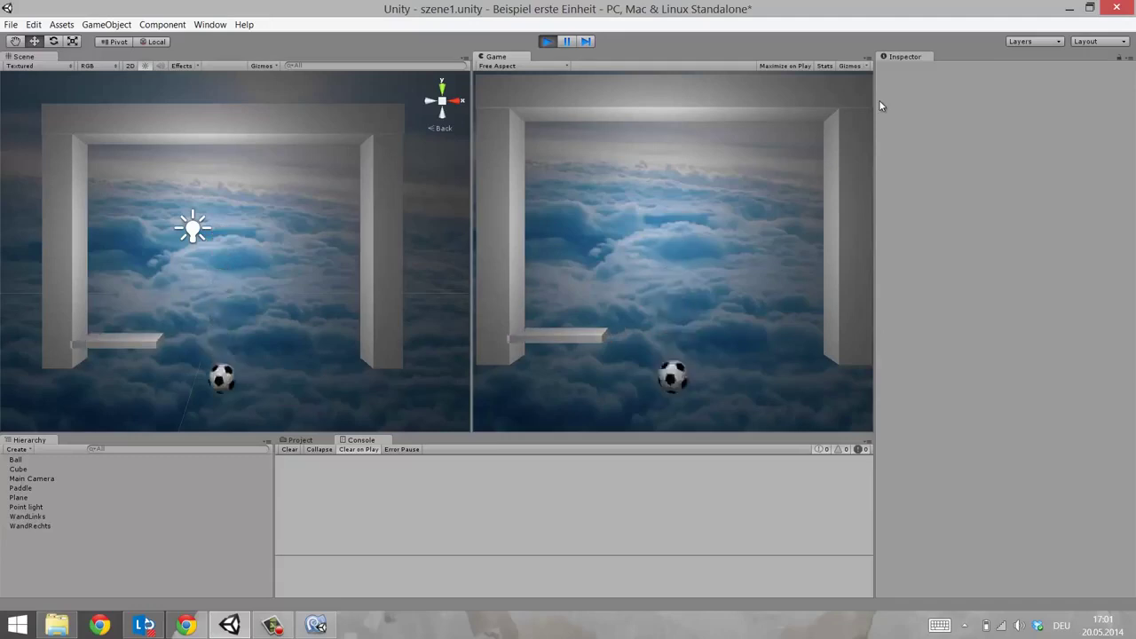
key("Right")
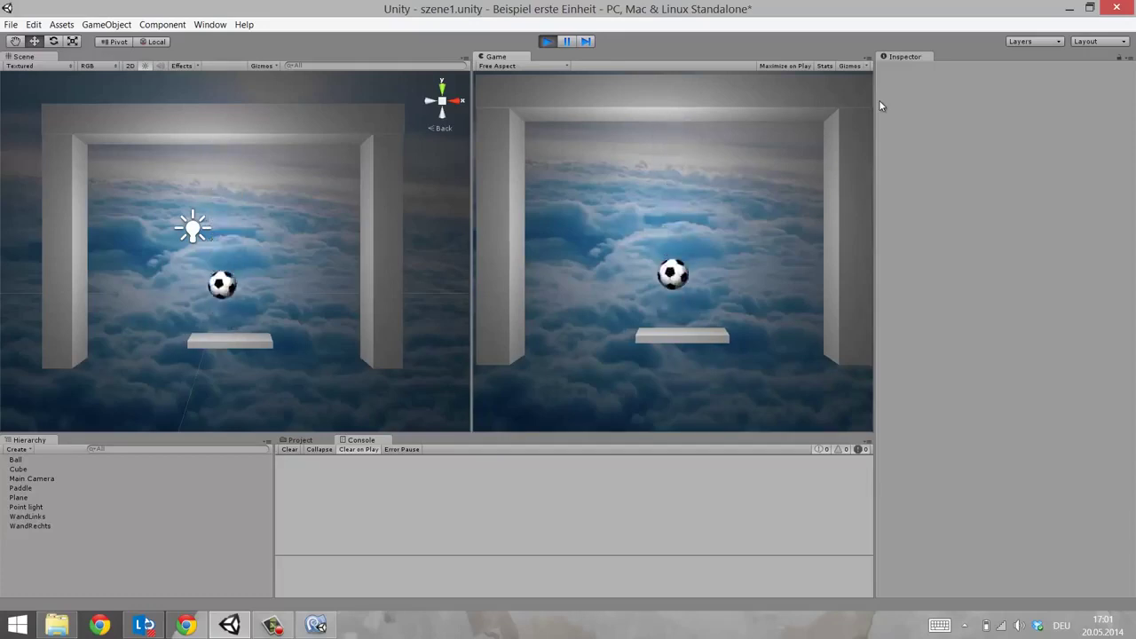
key("Right")
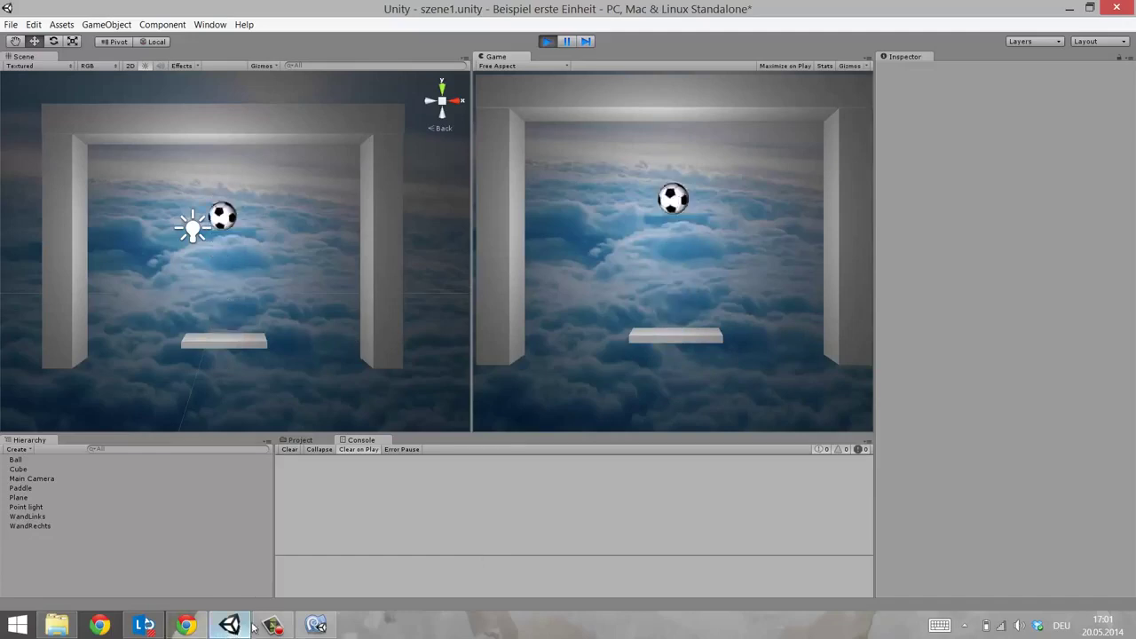
left_click(315, 624)
Duplicate the OnCollisionEnter WandLinks block, changing it to WandRechts and moveright
left_click(994, 536)
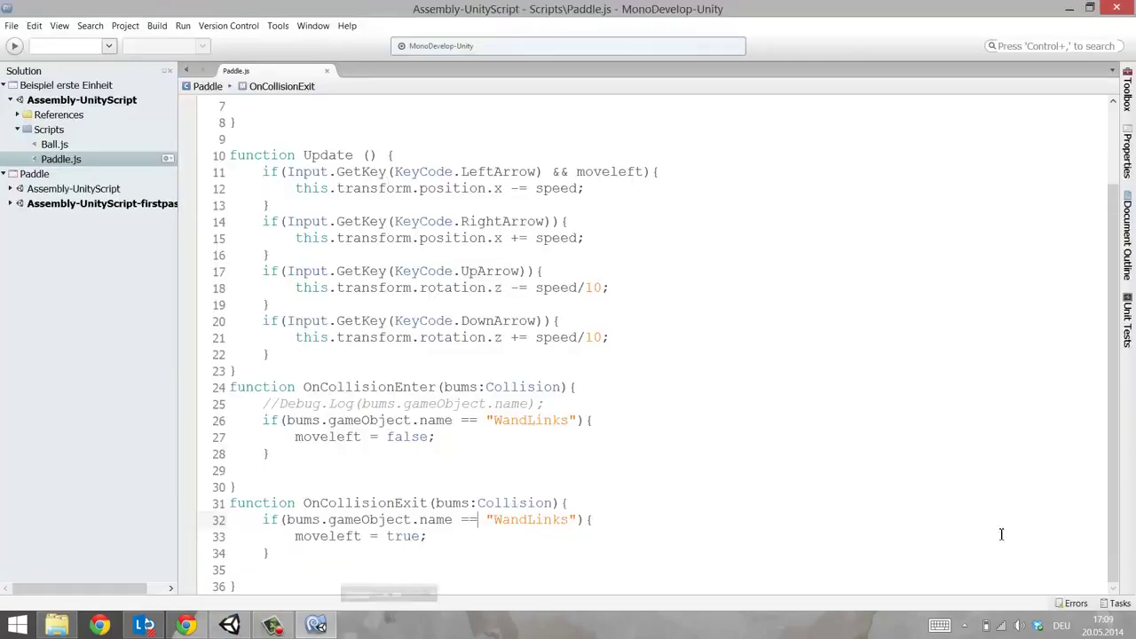
left_click_drag(286, 452, 231, 422)
key("ctrl+c")
left_click(322, 450)
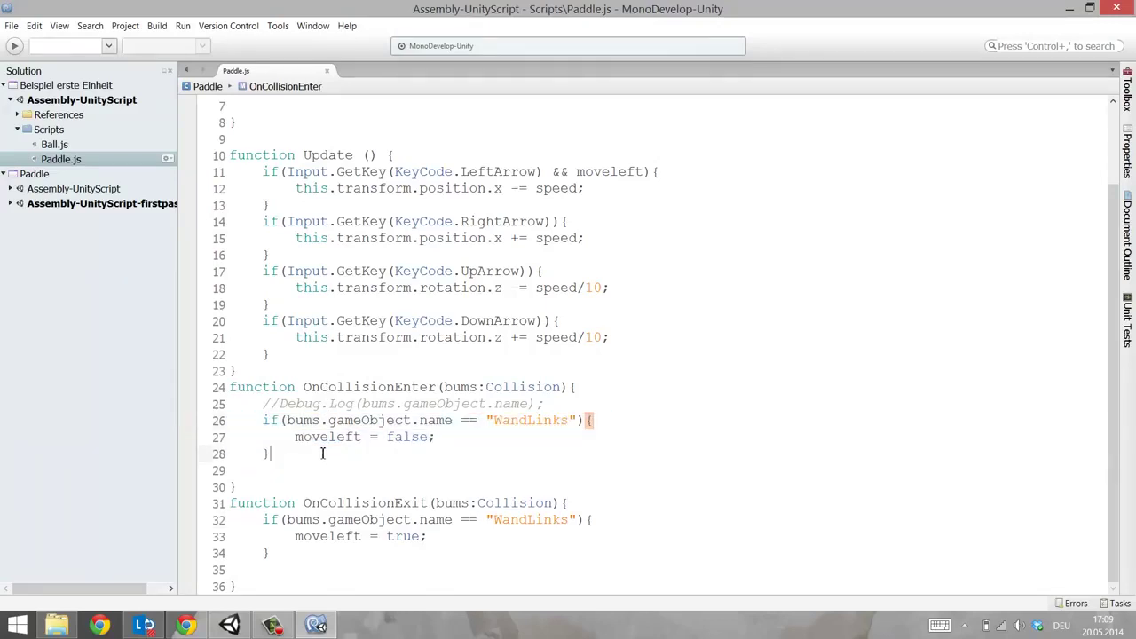
key("Return")
key("ctrl+v")
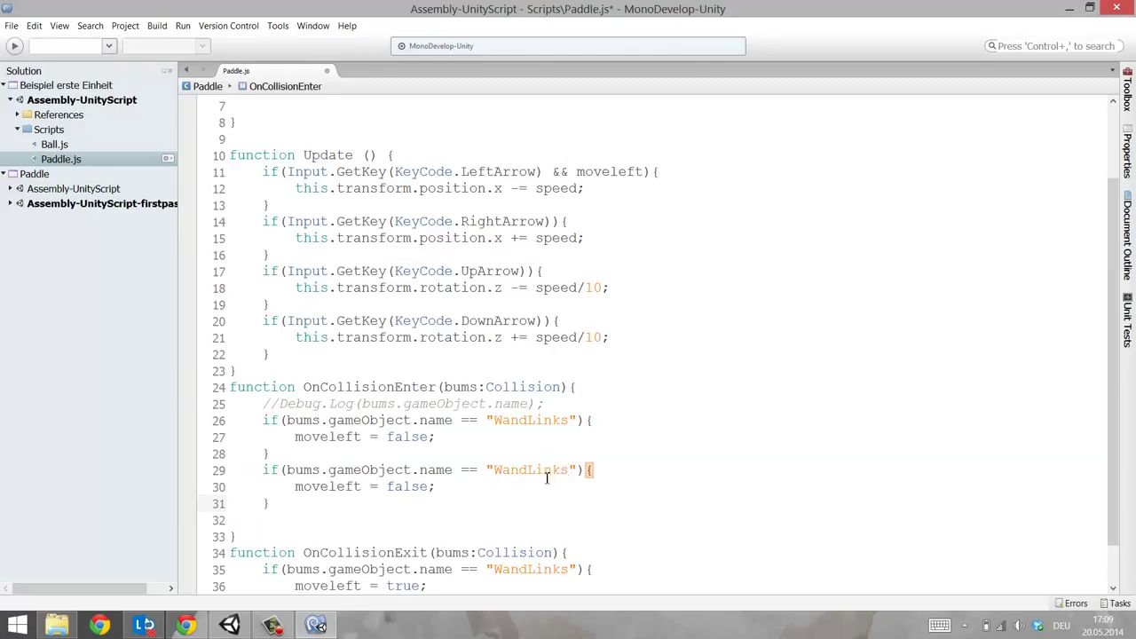
left_click_drag(527, 471, 568, 470)
type("Rechts")
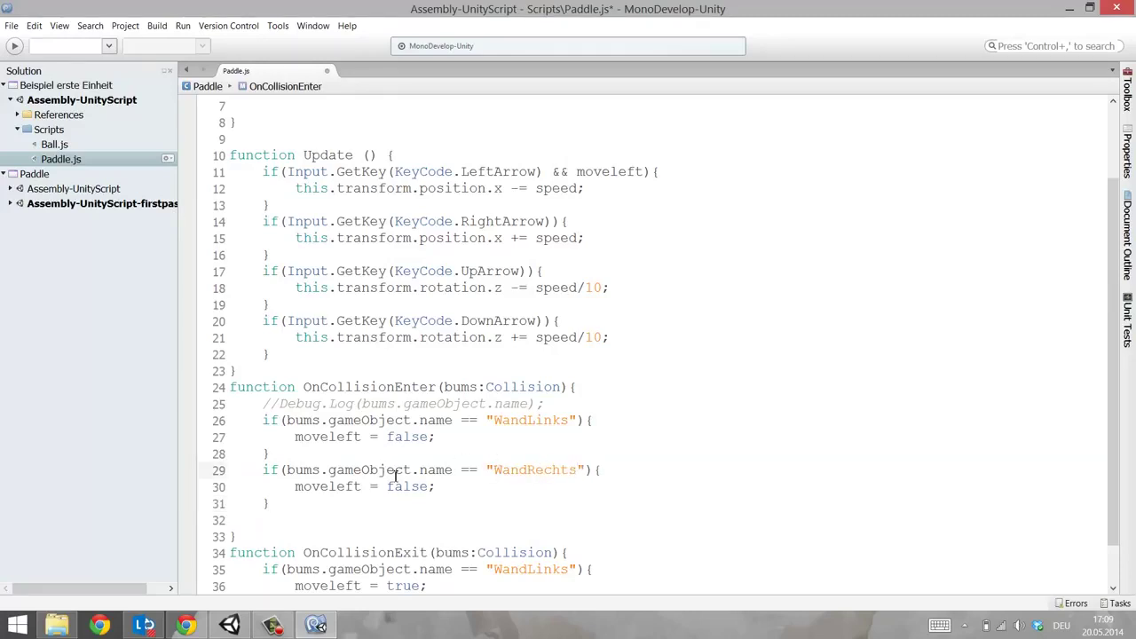
left_click_drag(330, 485, 364, 486)
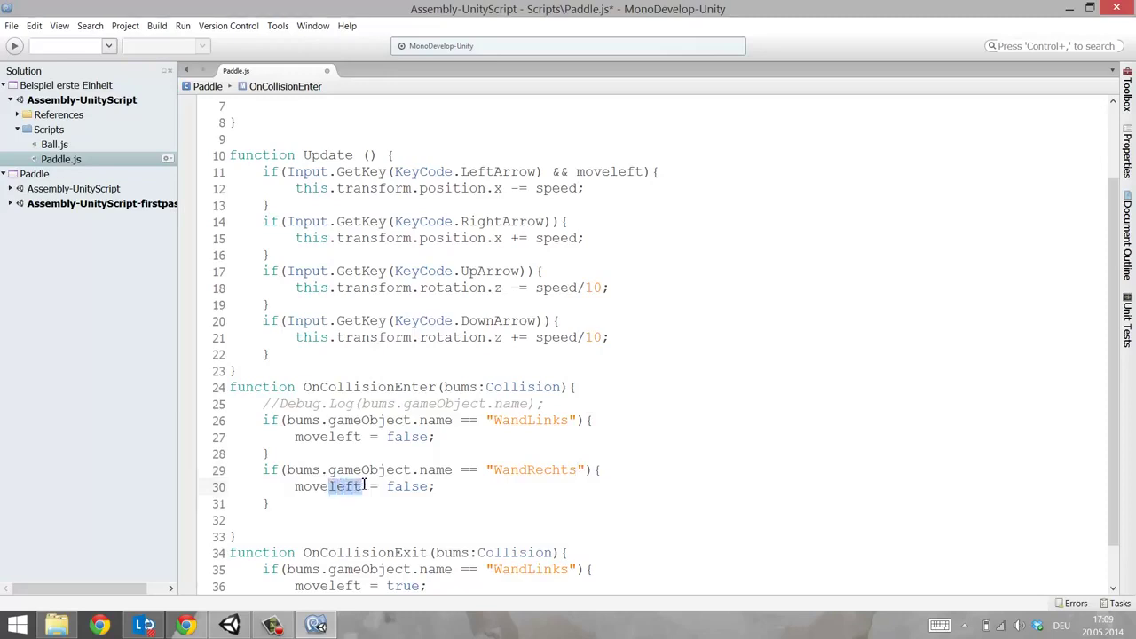
type("right")
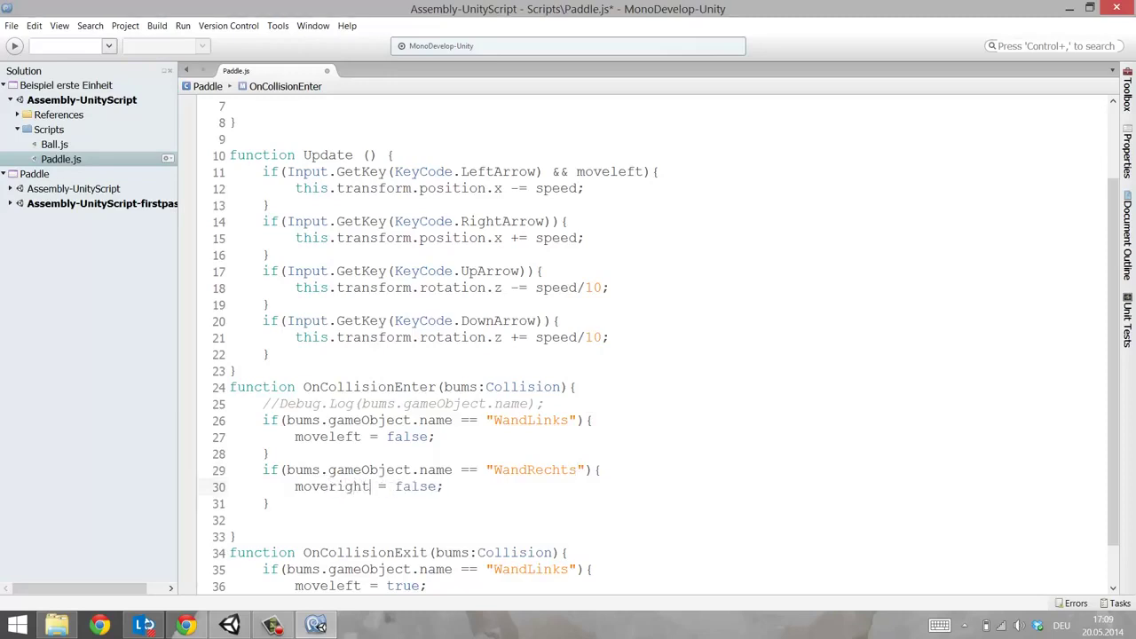
Declare var moveright = true; below the moveleft declaration
scroll(379, 115, "up", 2)
type("ttttttttttttttttttttttttttttttttttttttttt")
left_click(395, 151)
type("ttttttt")
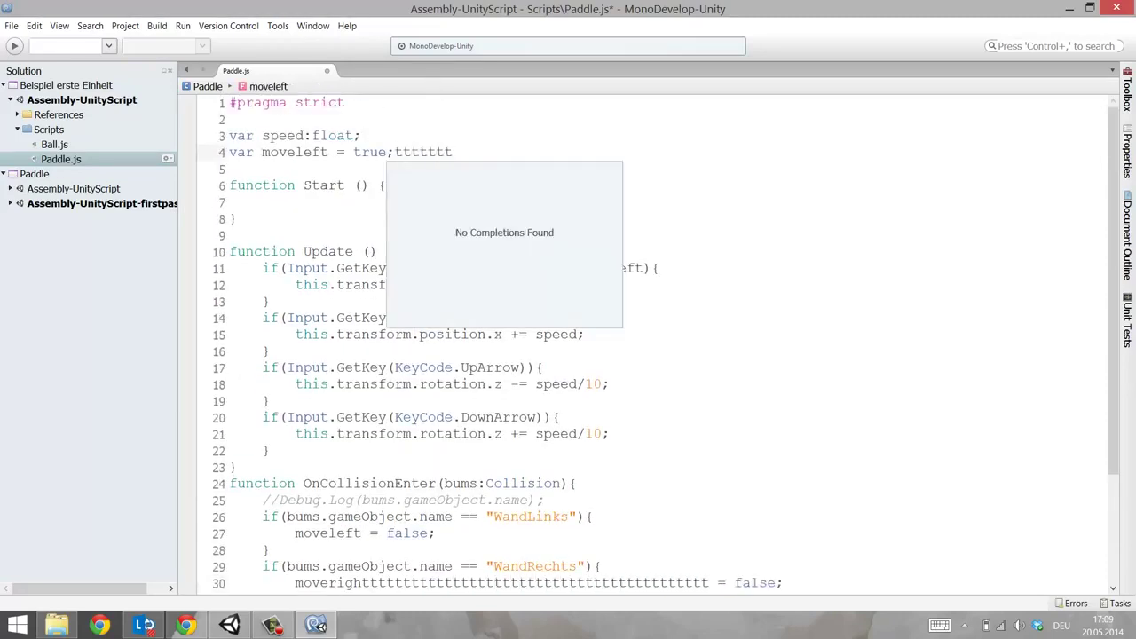
type("ttttttvar")
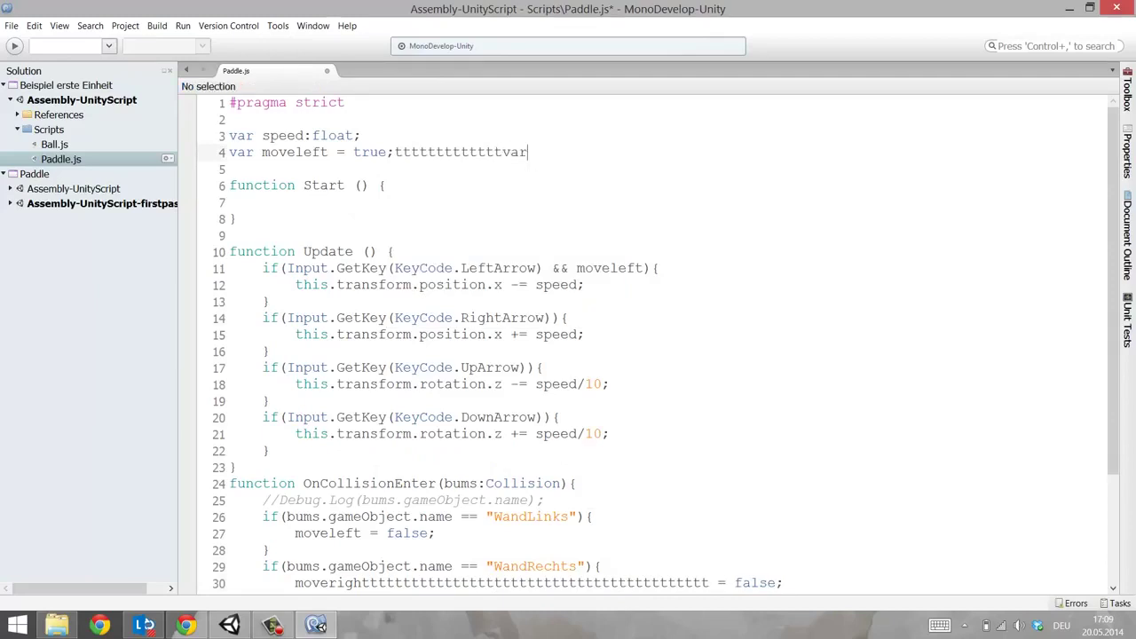
key("BackSpace")
key("BackSpace")
key("BackSpace")
key("BackSpace")
key("BackSpace")
key("BackSpace")
key("Return")
type("var ")
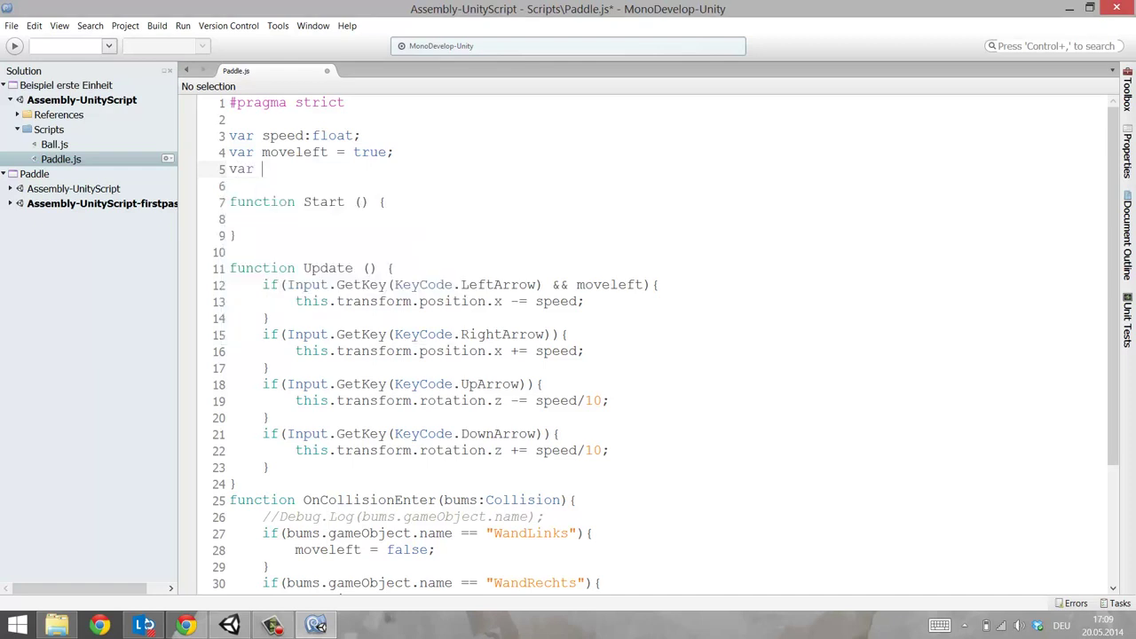
type("moveric")
key("BackSpace")
key("BackSpace")
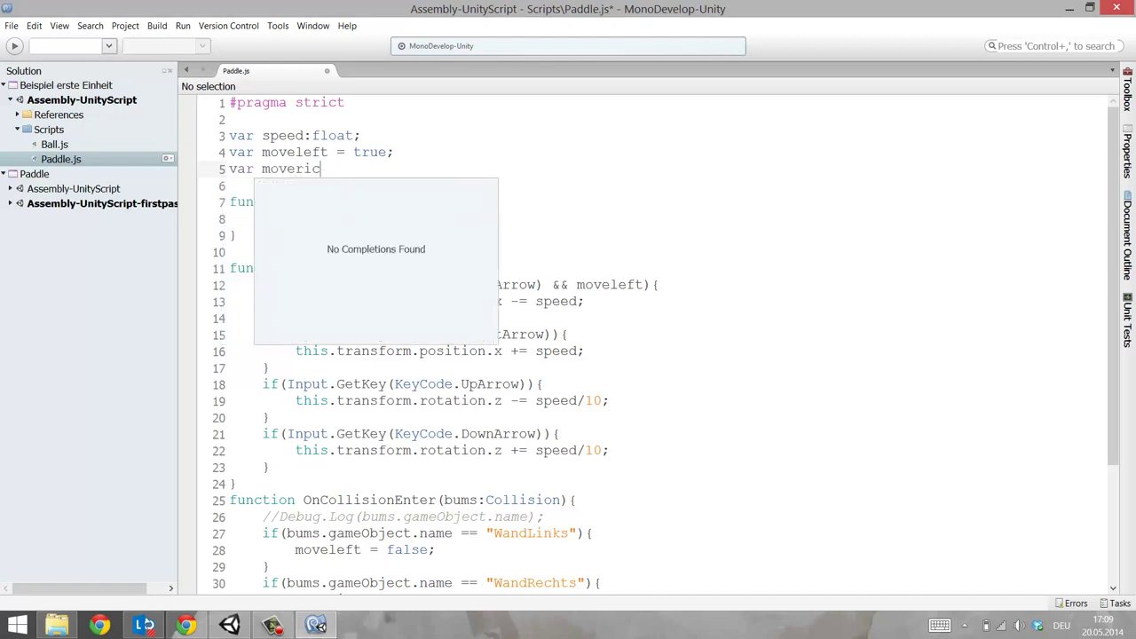
type("ht = ")
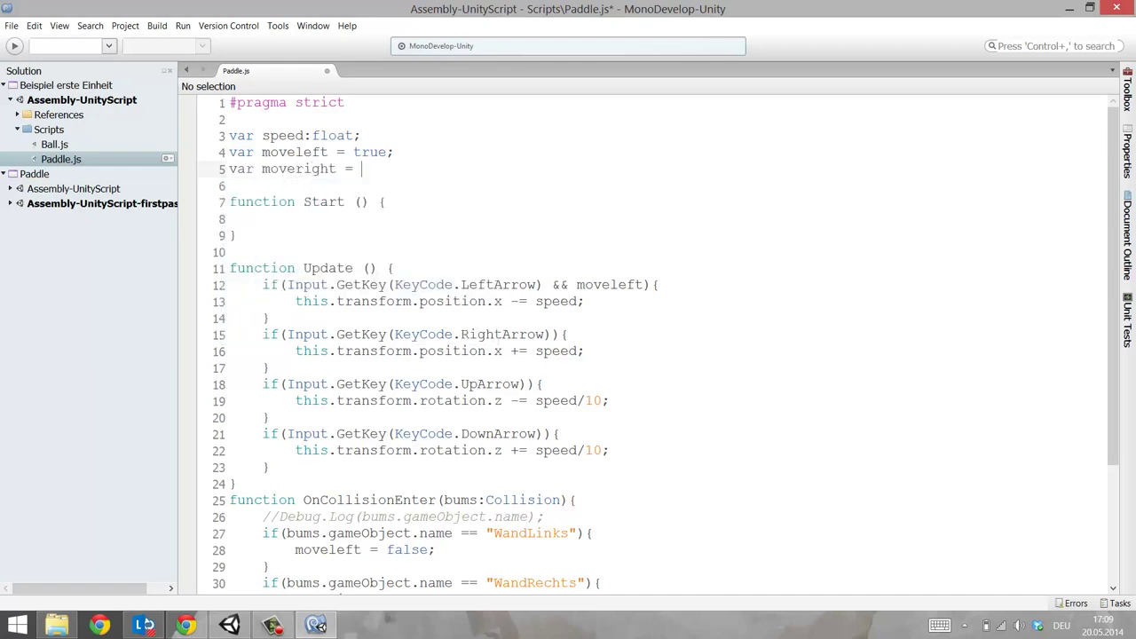
type("true;")
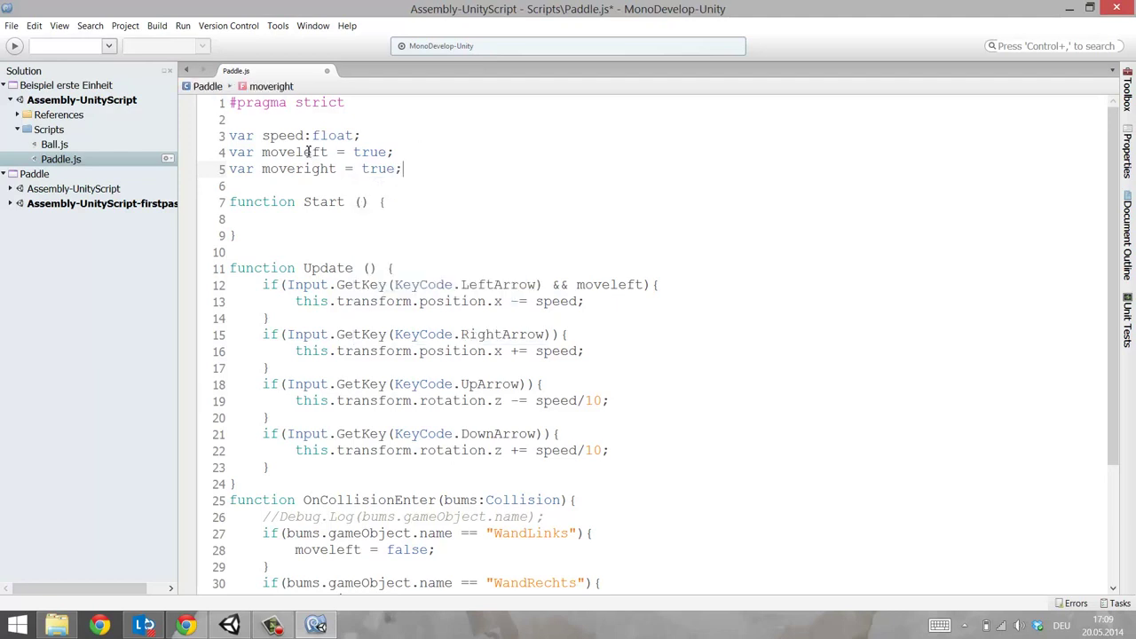
Add && moveright to the RightArrow condition and delete the stray t characters
double_click(288, 171)
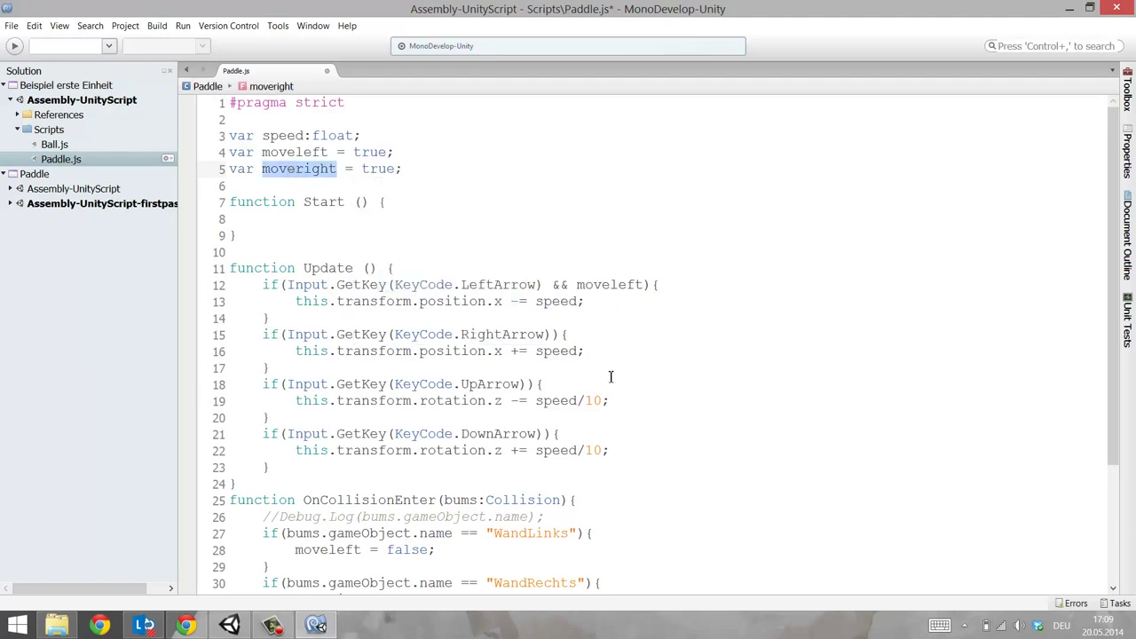
left_click(563, 336)
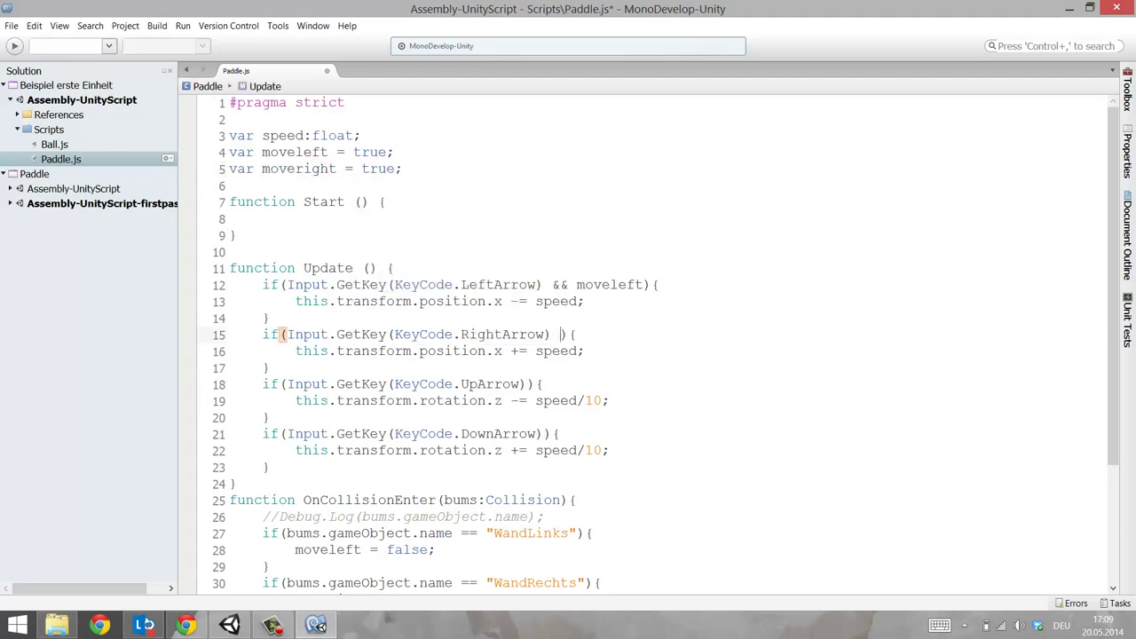
type("&& moveright")
scroll(408, 443, "down", 3)
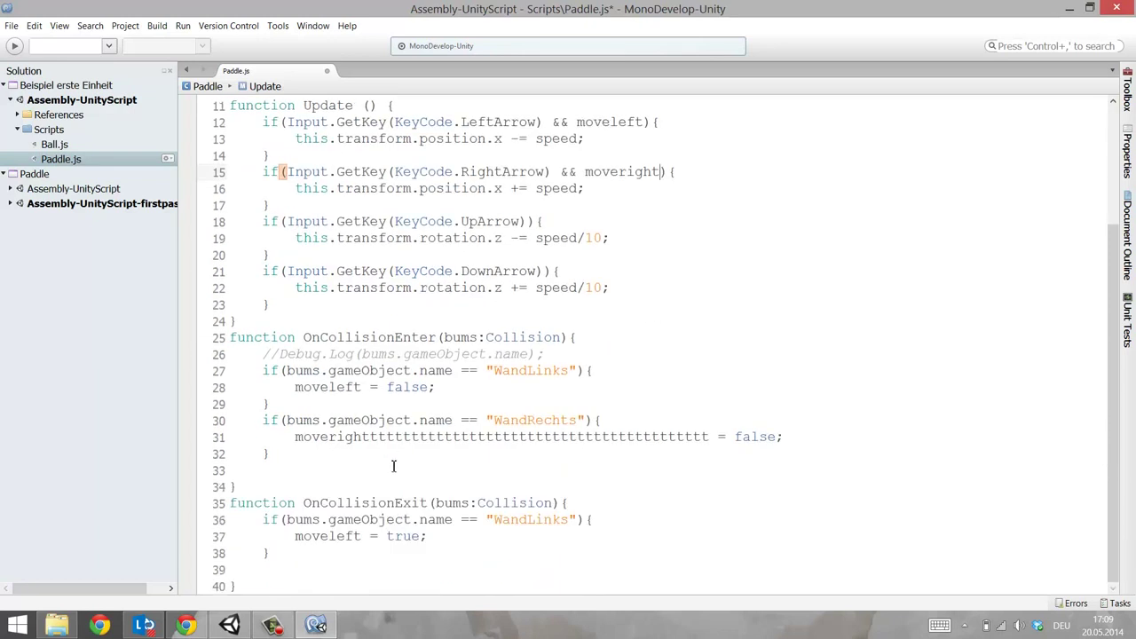
left_click_drag(676, 437, 369, 437)
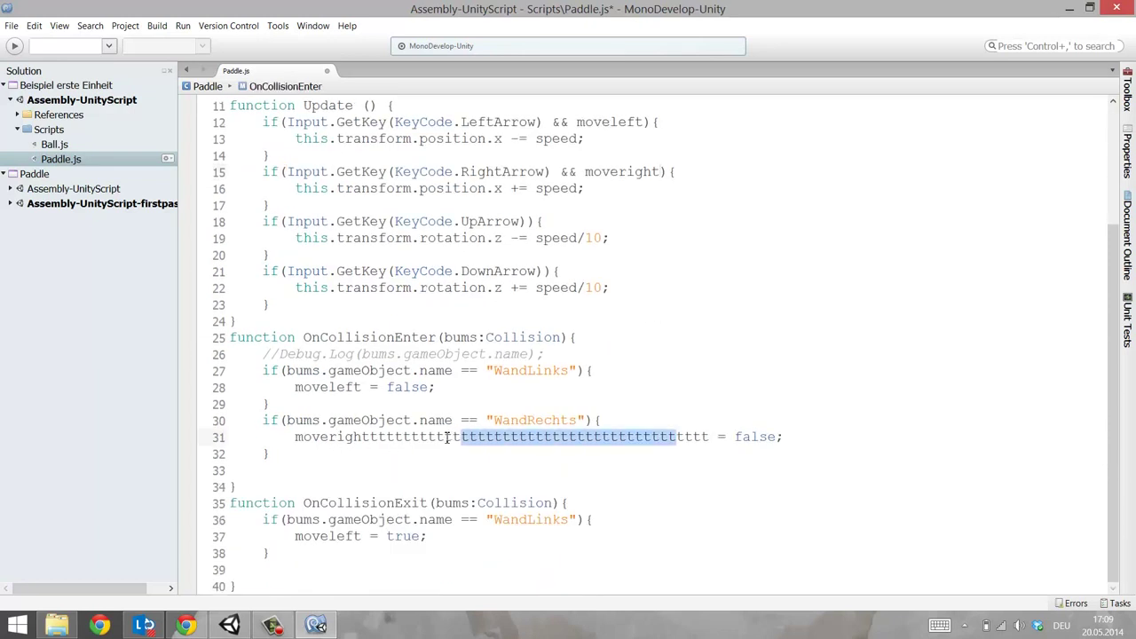
key("BackSpace")
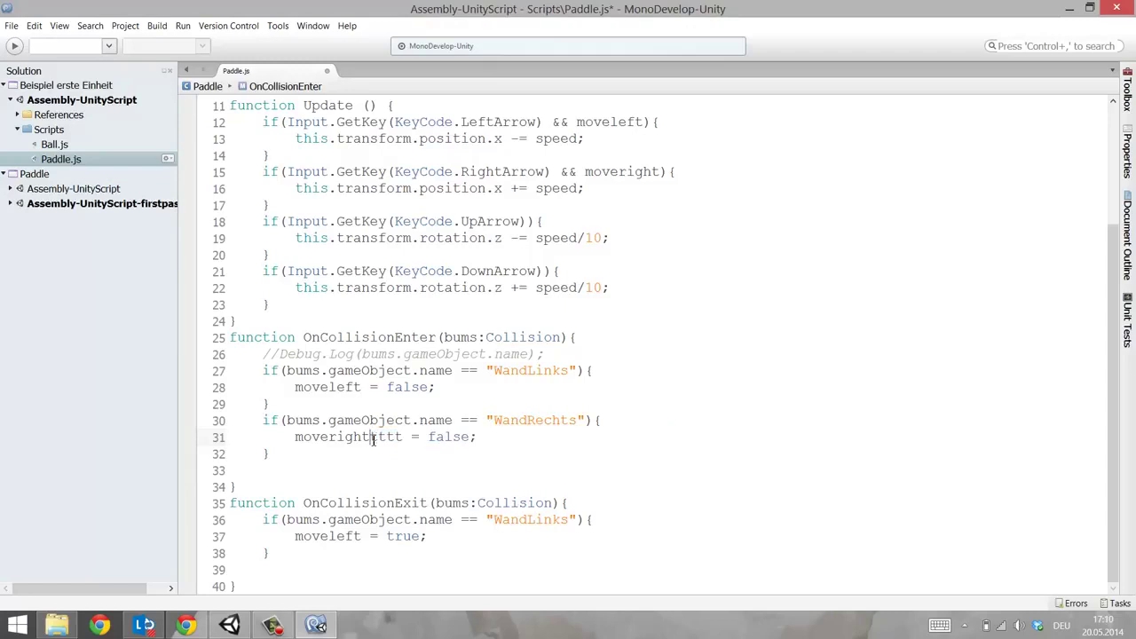
double_click(387, 437)
left_click_drag(403, 437, 369, 437)
key("BackSpace")
Duplicate the OnCollisionExit WandLinks block as WandRechts/moveright and save Paddle.js
left_click_drag(282, 562, 237, 523)
key("ctrl+c")
left_click(296, 550)
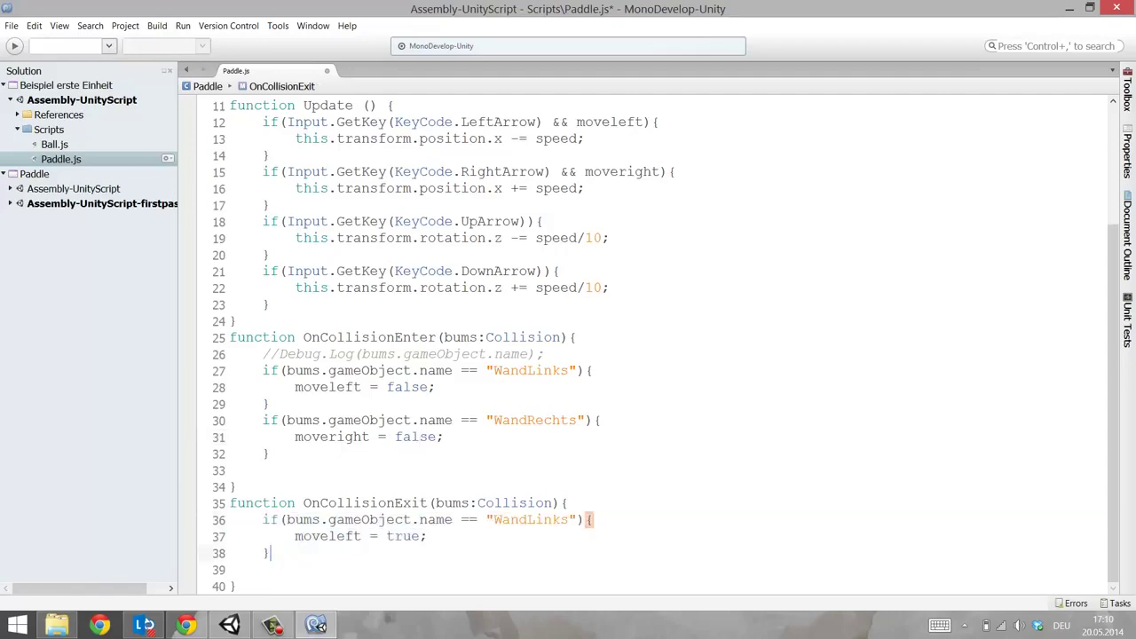
key("Return")
key("ctrl+v")
left_click(296, 553)
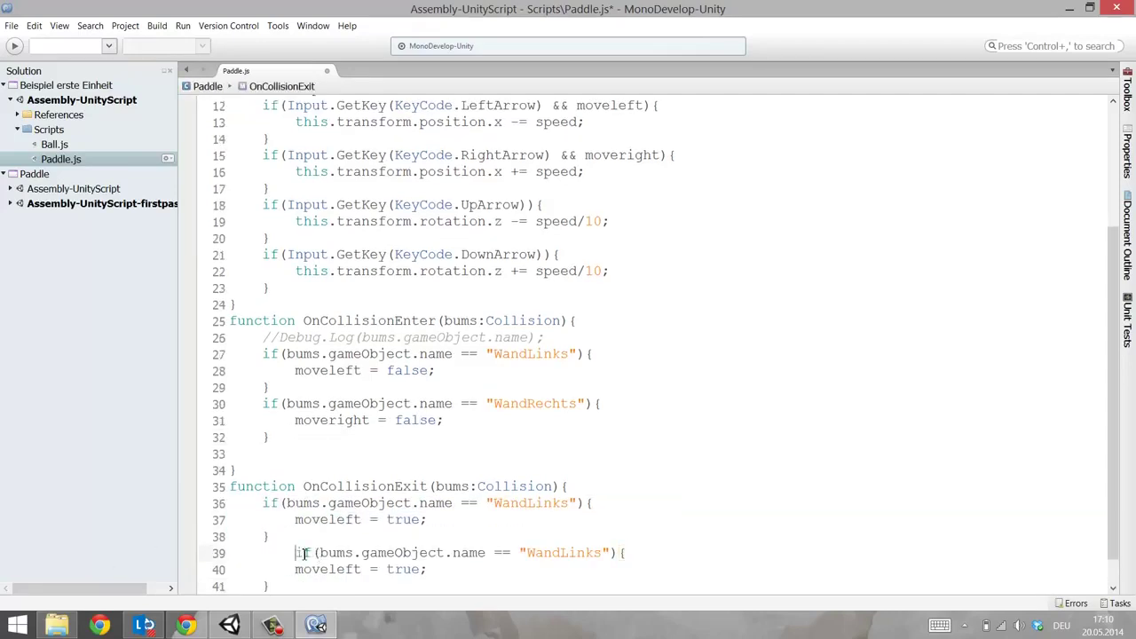
key("BackSpace")
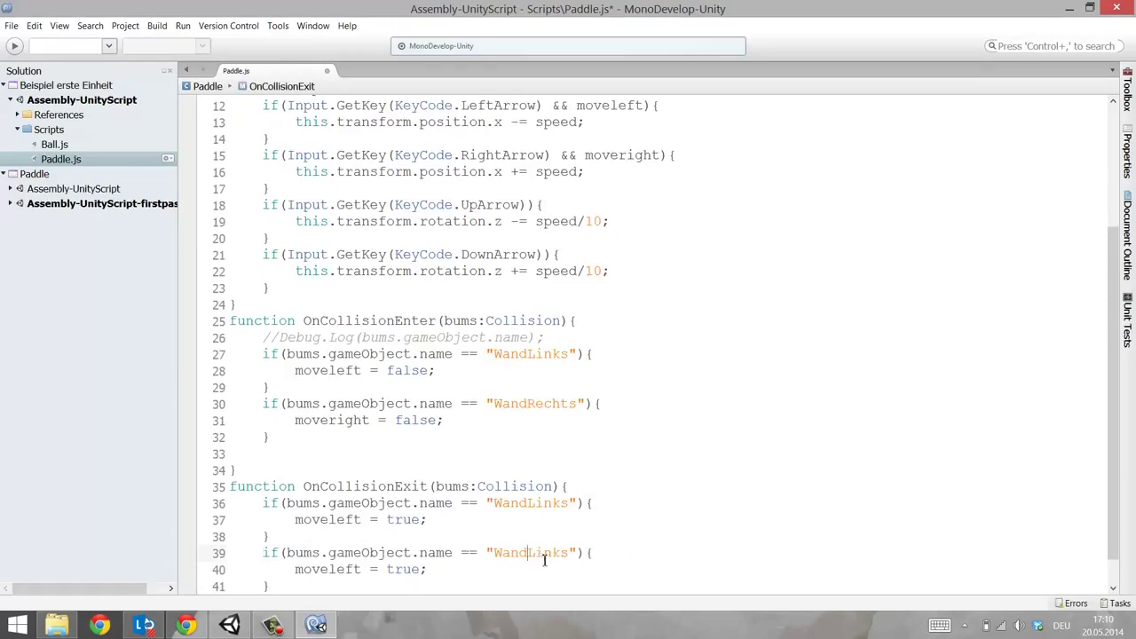
left_click_drag(544, 559, 575, 557)
type("Rechts")
left_click_drag(328, 569, 361, 569)
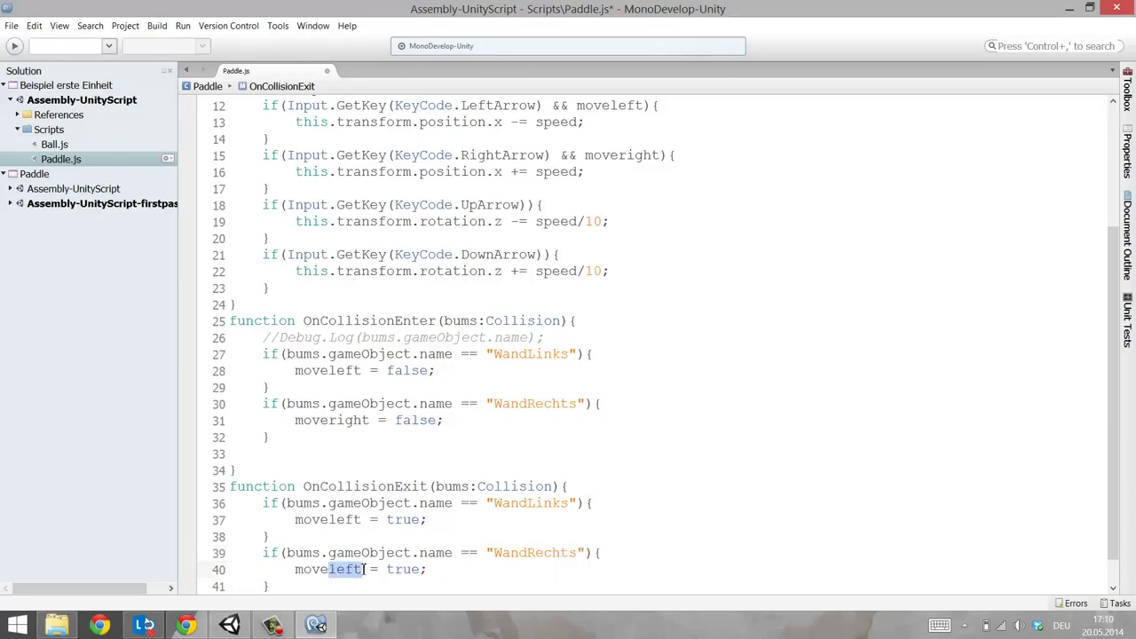
type("right")
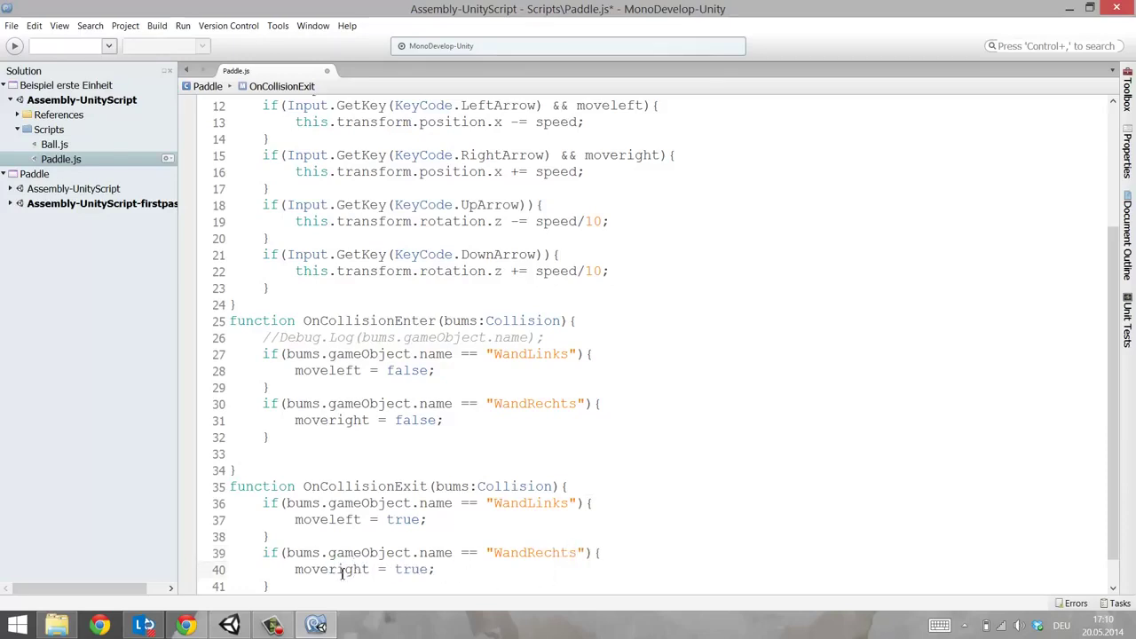
key("ctrl+s")
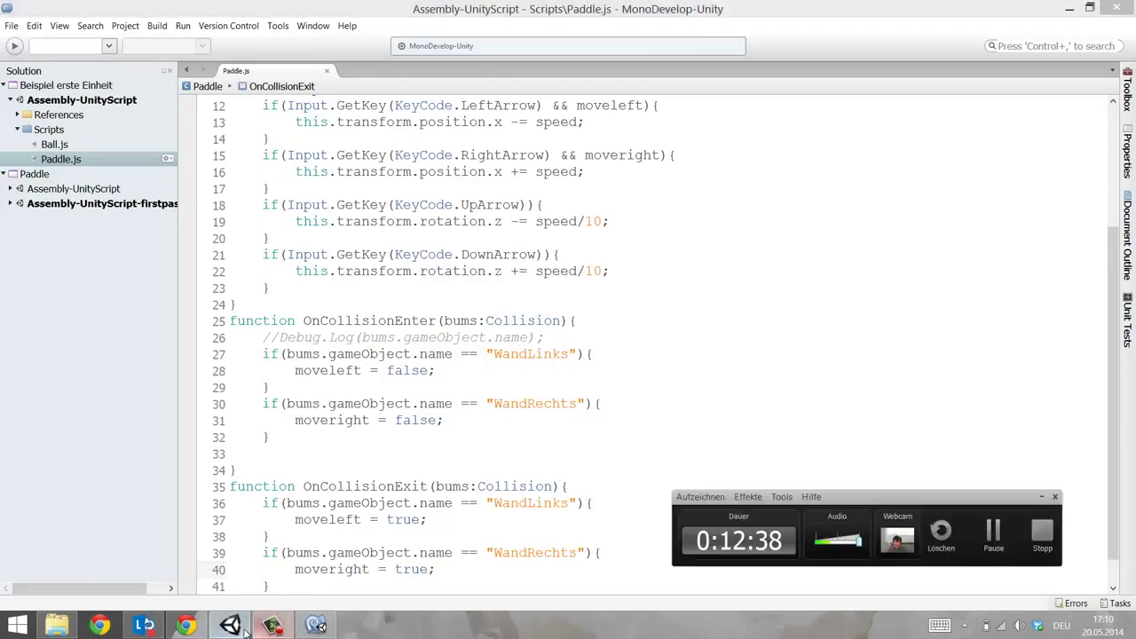
Play-test in Unity, steering the paddle left and right, then stop the game
left_click(229, 625)
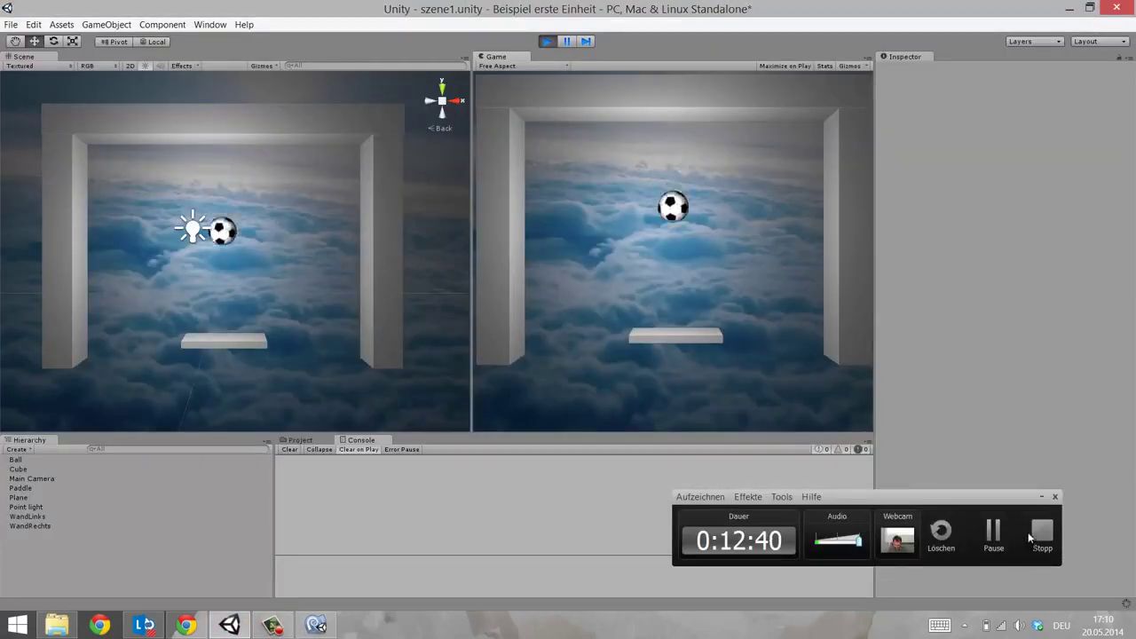
left_click(1044, 497)
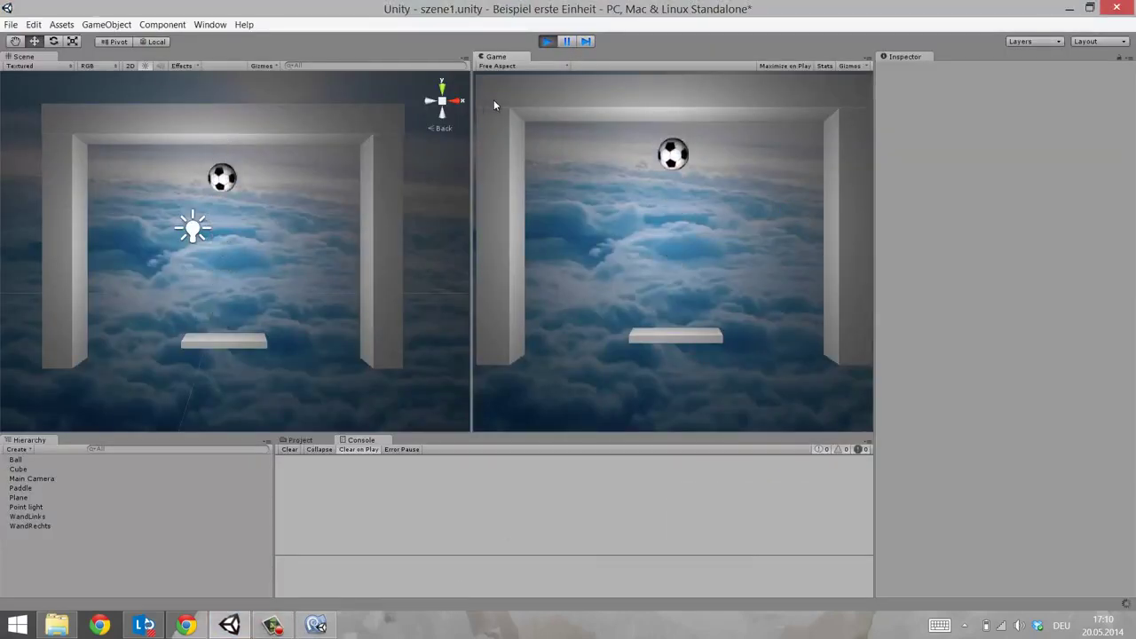
key("Left")
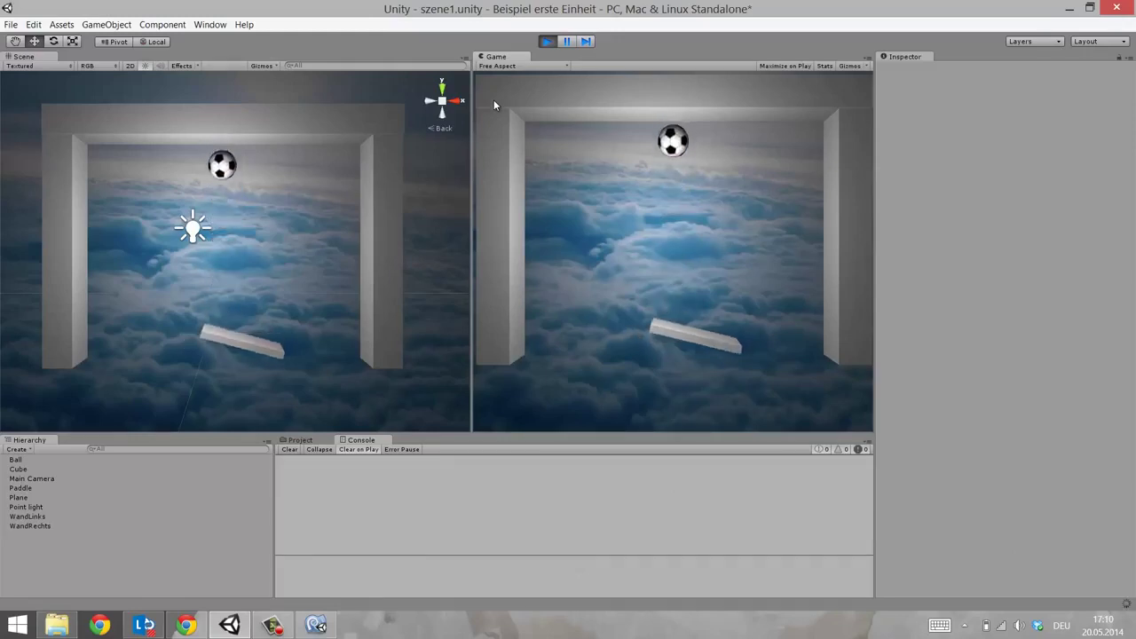
key("Right")
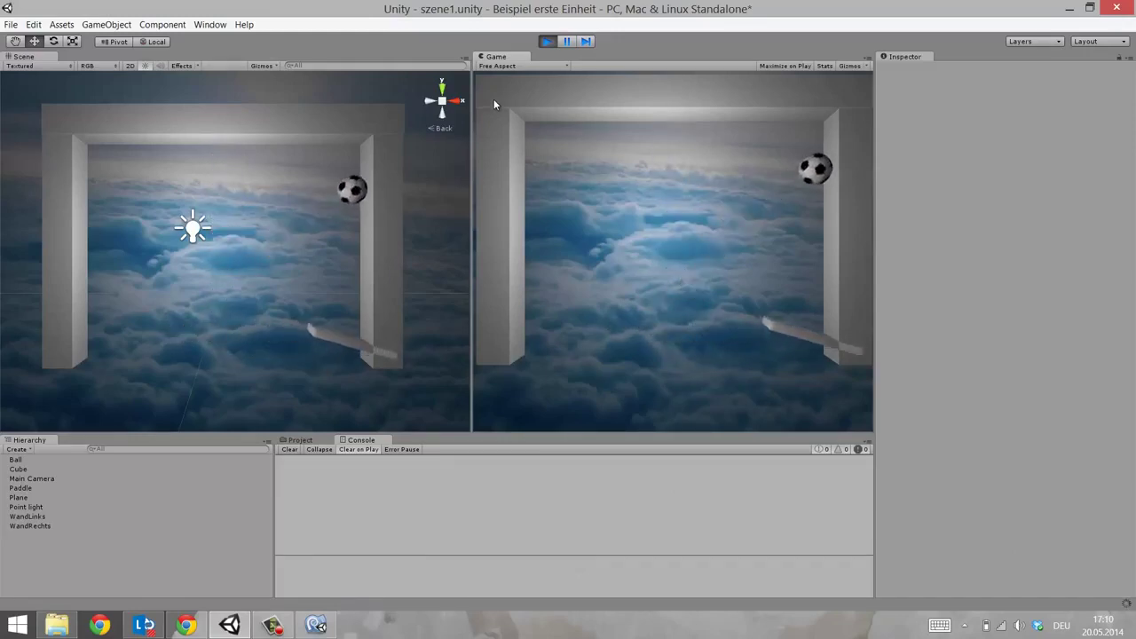
key("Left")
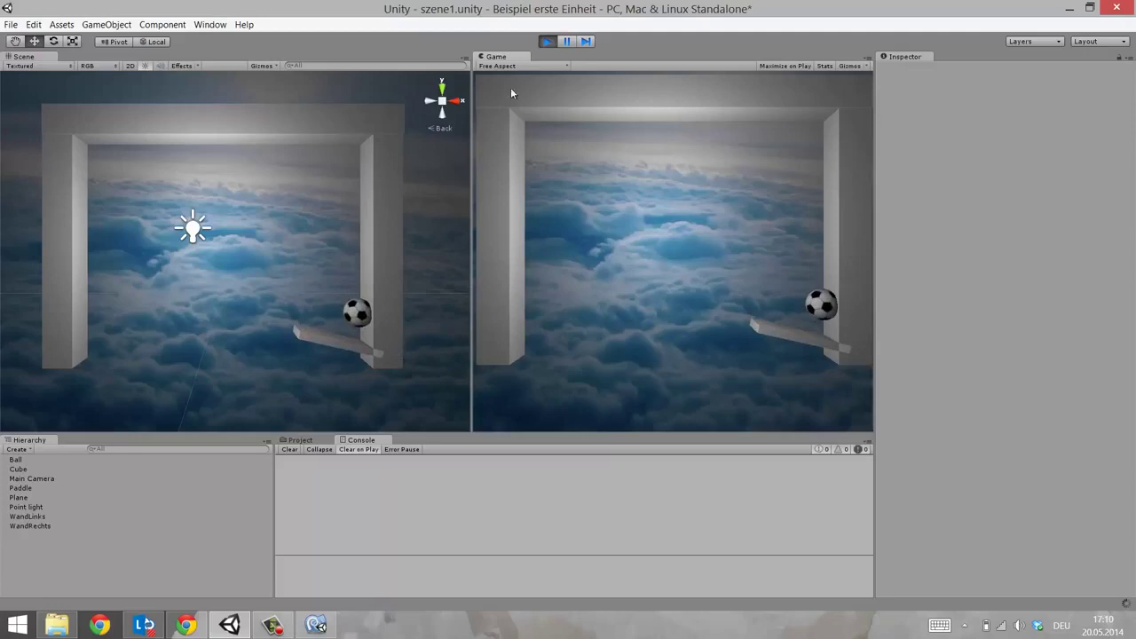
left_click(547, 42)
Review the WandRechts exit check and moveright flags in Paddle.js
left_click(317, 625)
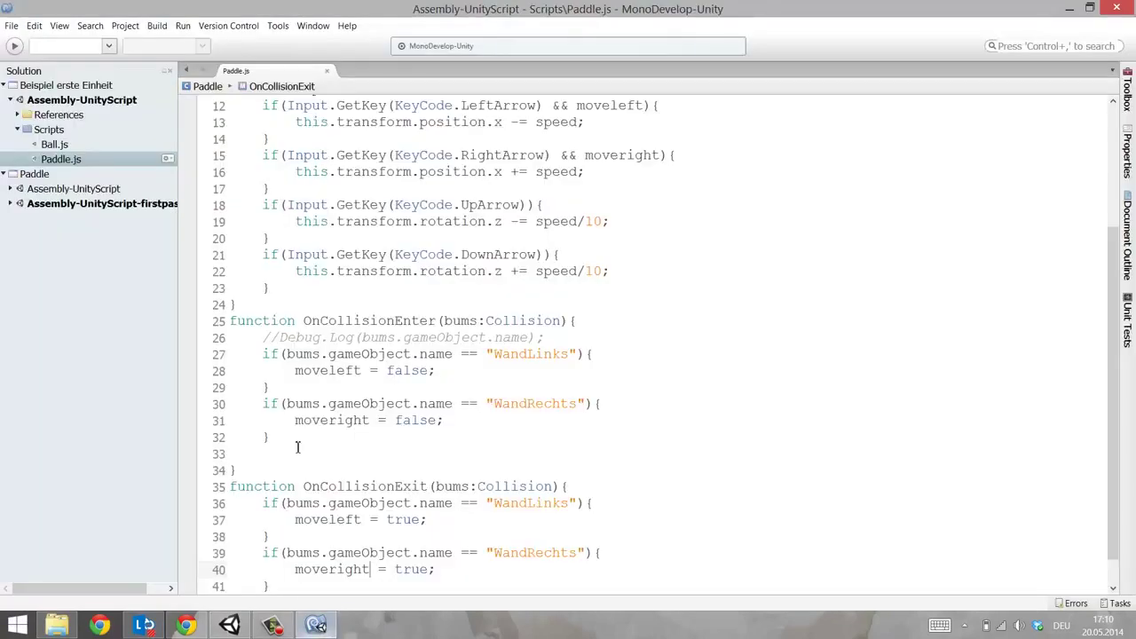
scroll(328, 494, "down", 1)
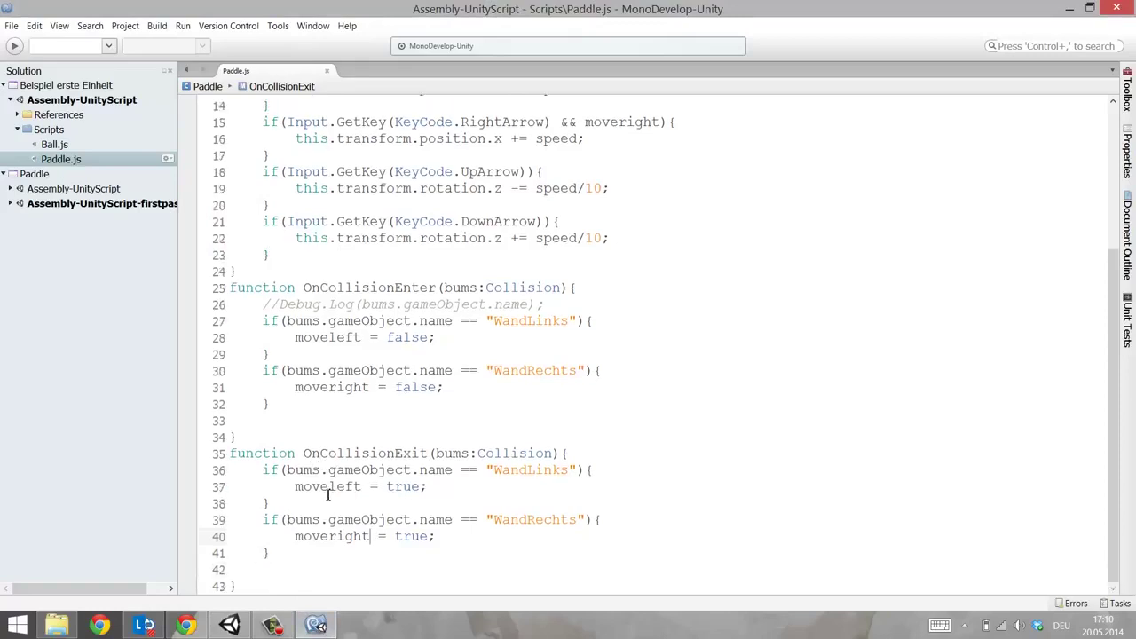
double_click(520, 519)
double_click(353, 537)
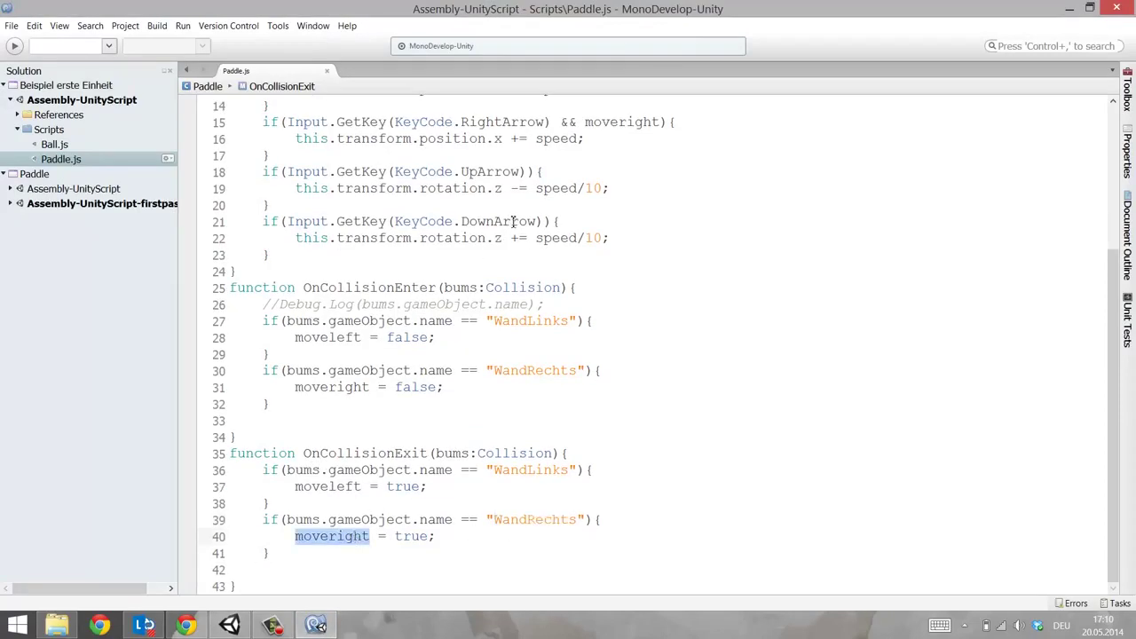
scroll(546, 290, "up", 3)
double_click(626, 281)
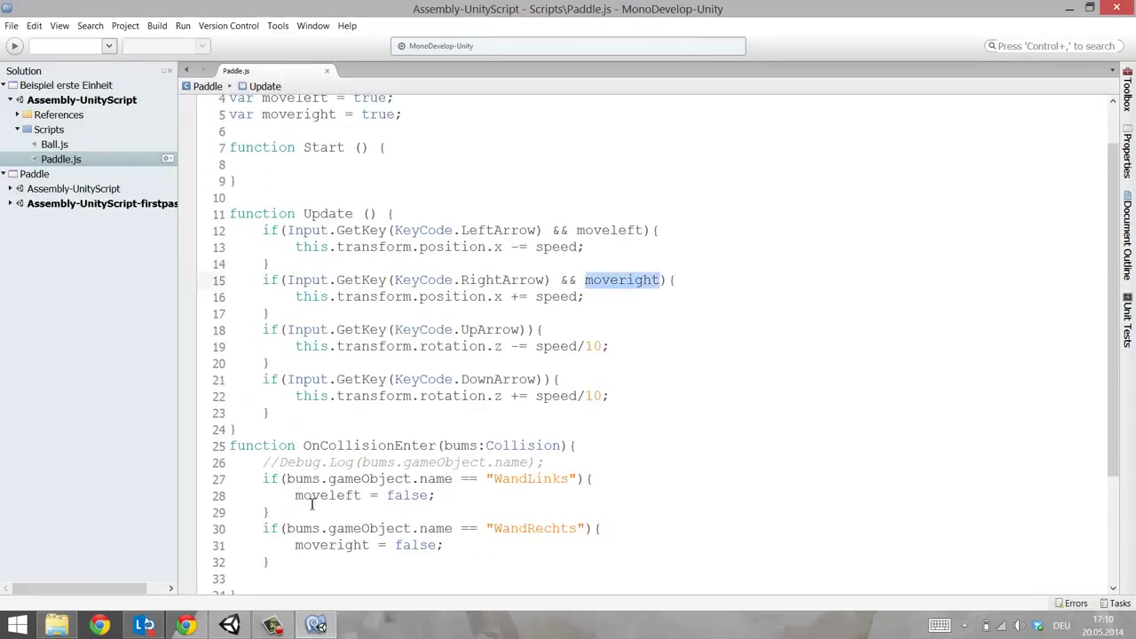
Select the WandRechts wall, restart the game and steer the paddle under the ball
left_click(229, 625)
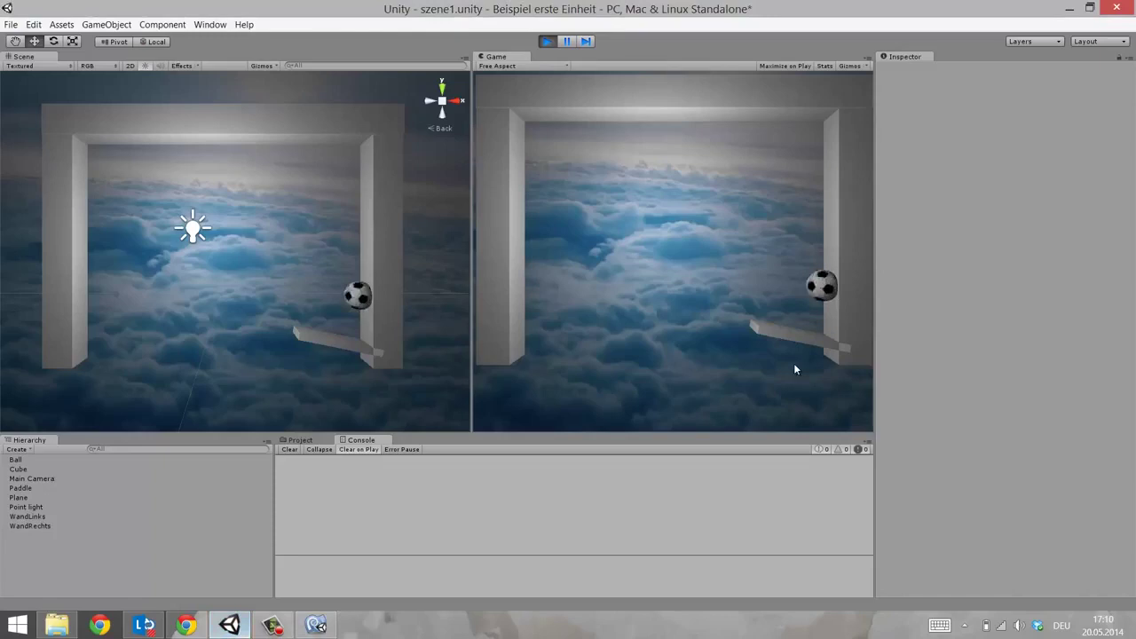
left_click(366, 284)
key("ctrl+p")
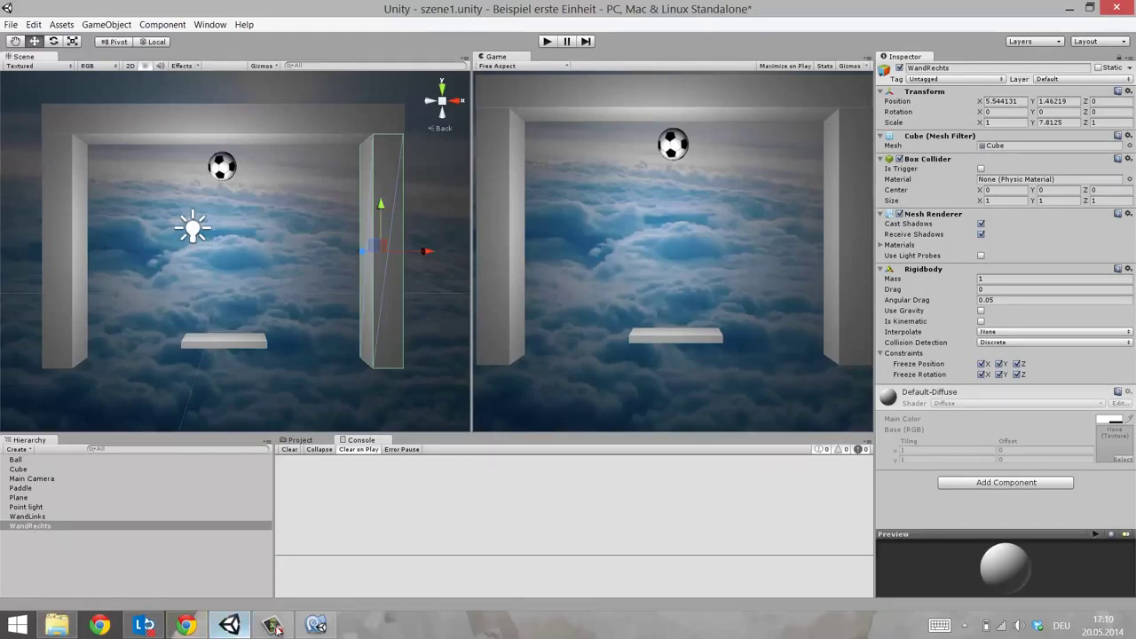
left_click(325, 626)
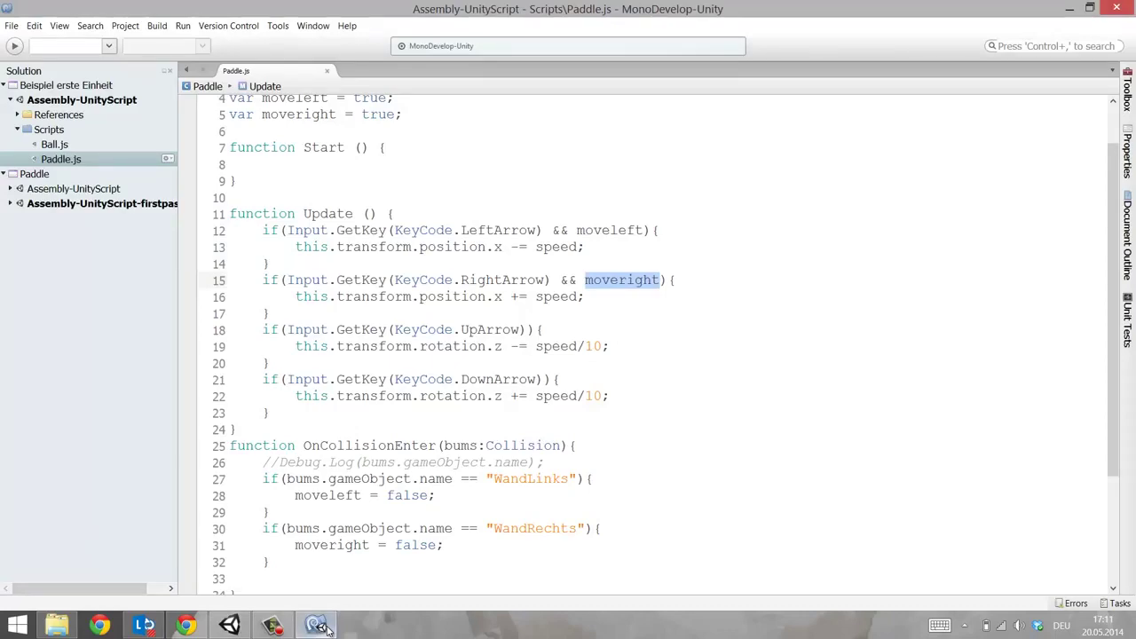
left_click(325, 626)
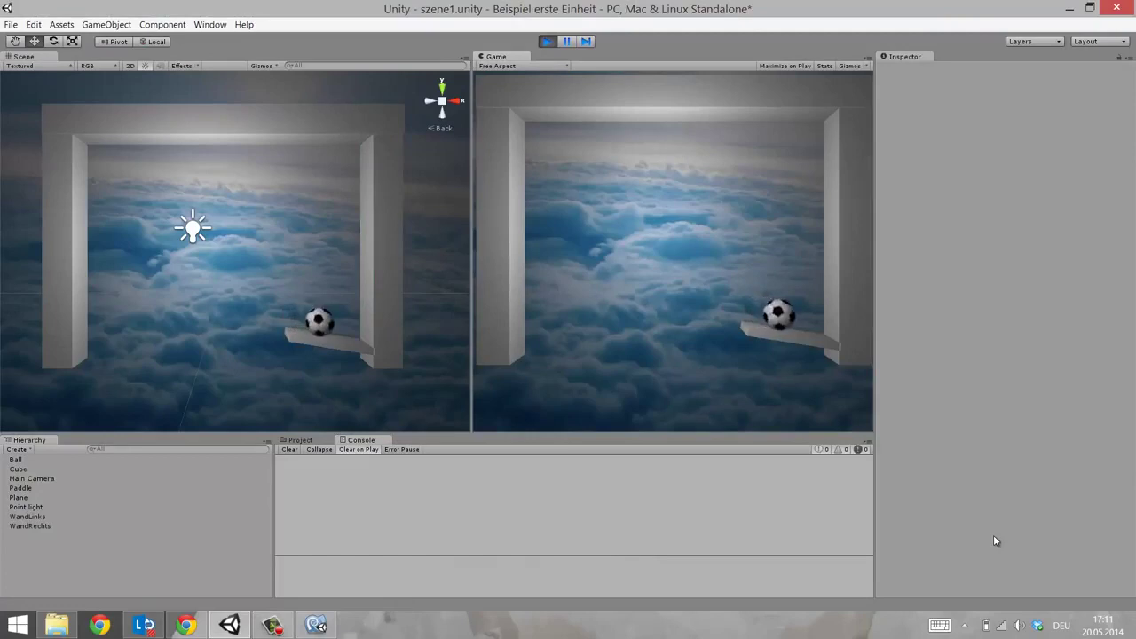
key("Left")
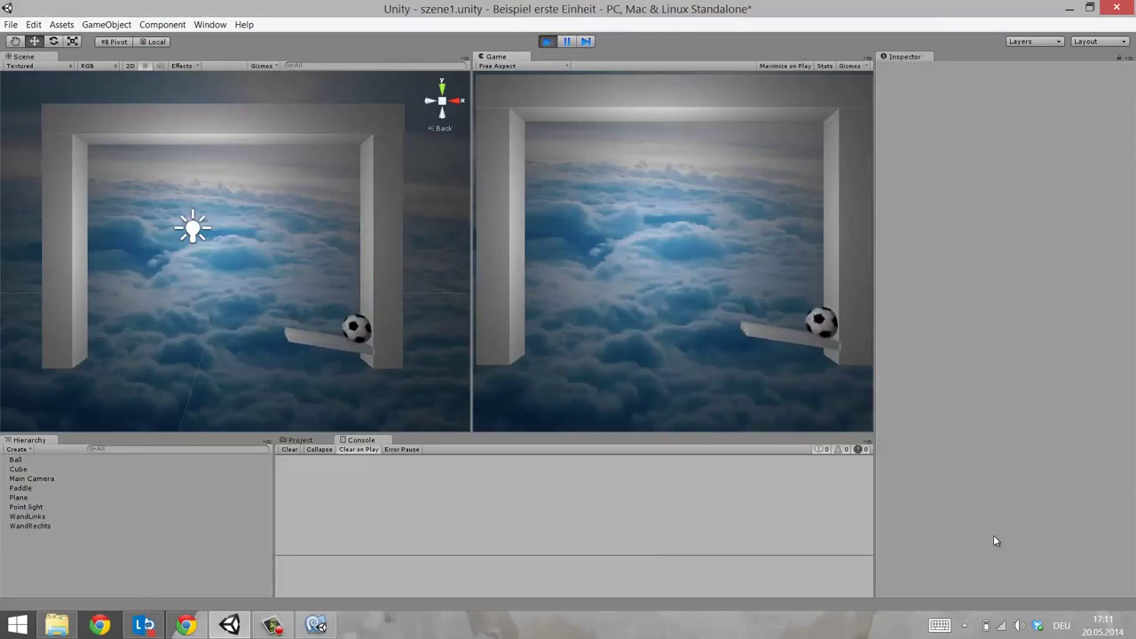
key("Right")
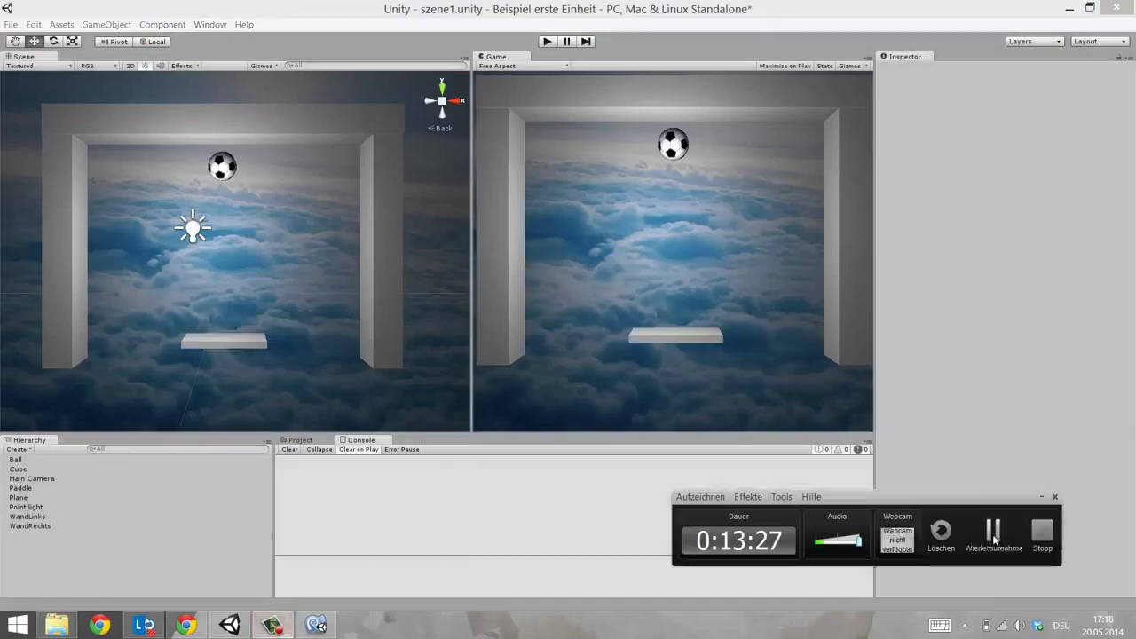
left_click(993, 530)
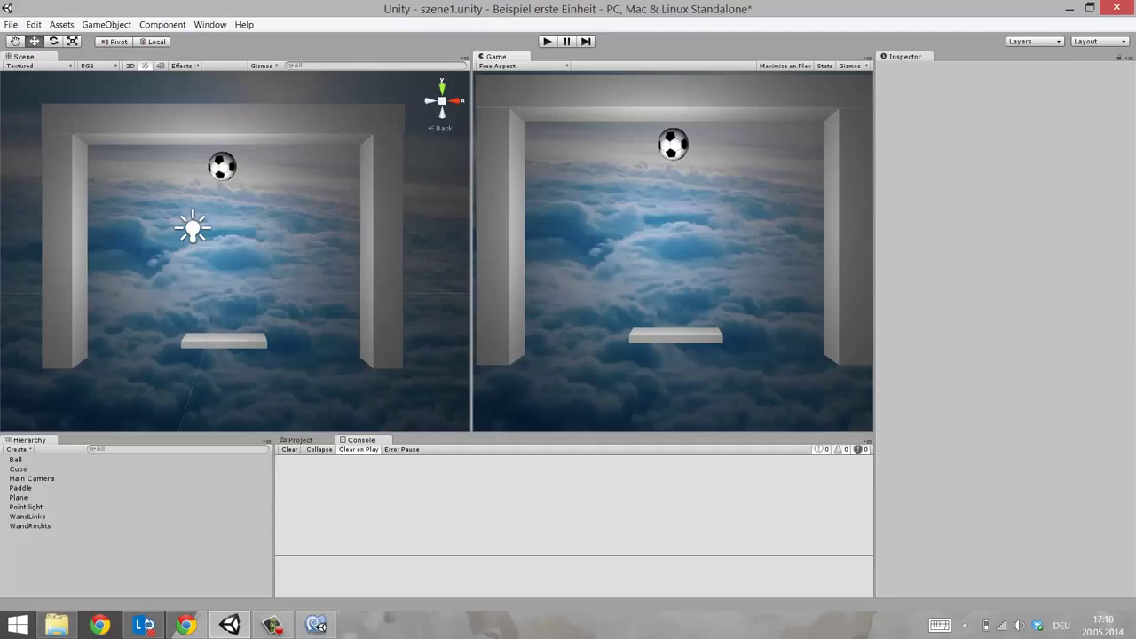
Open the Ball script from the Project panel's script assets in MonoDevelop
left_click(16, 460)
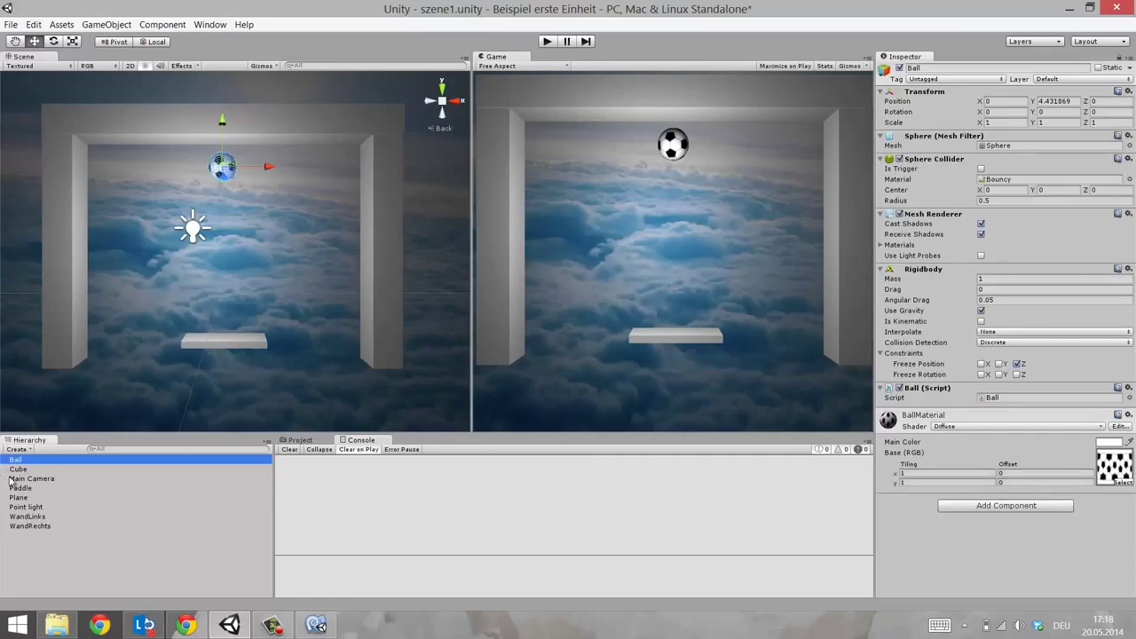
left_click(298, 440)
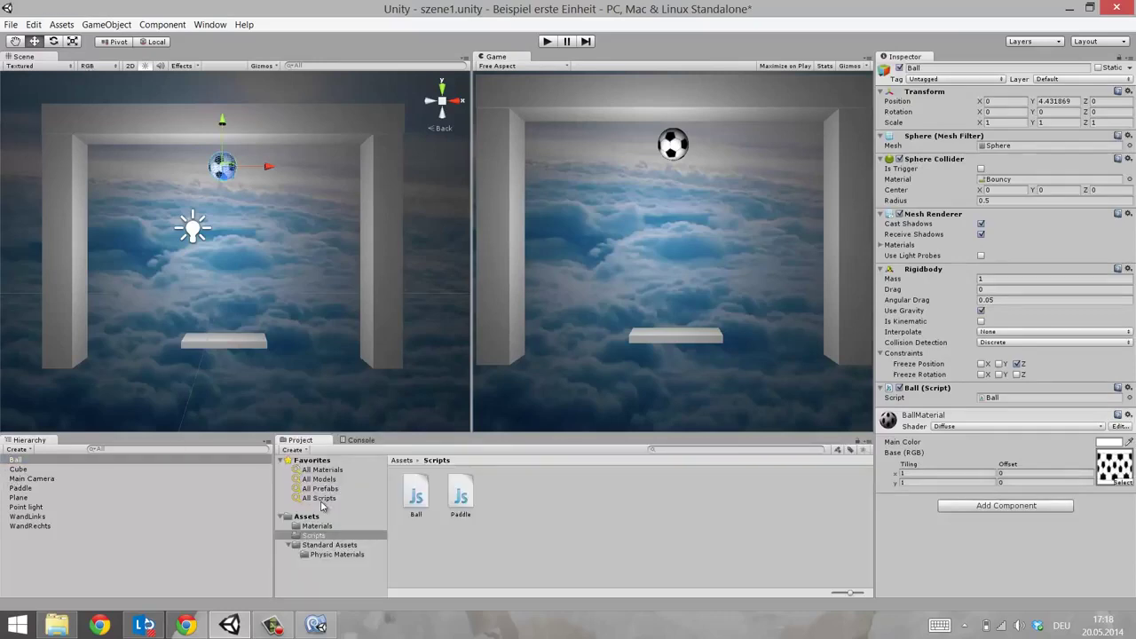
left_click(430, 498)
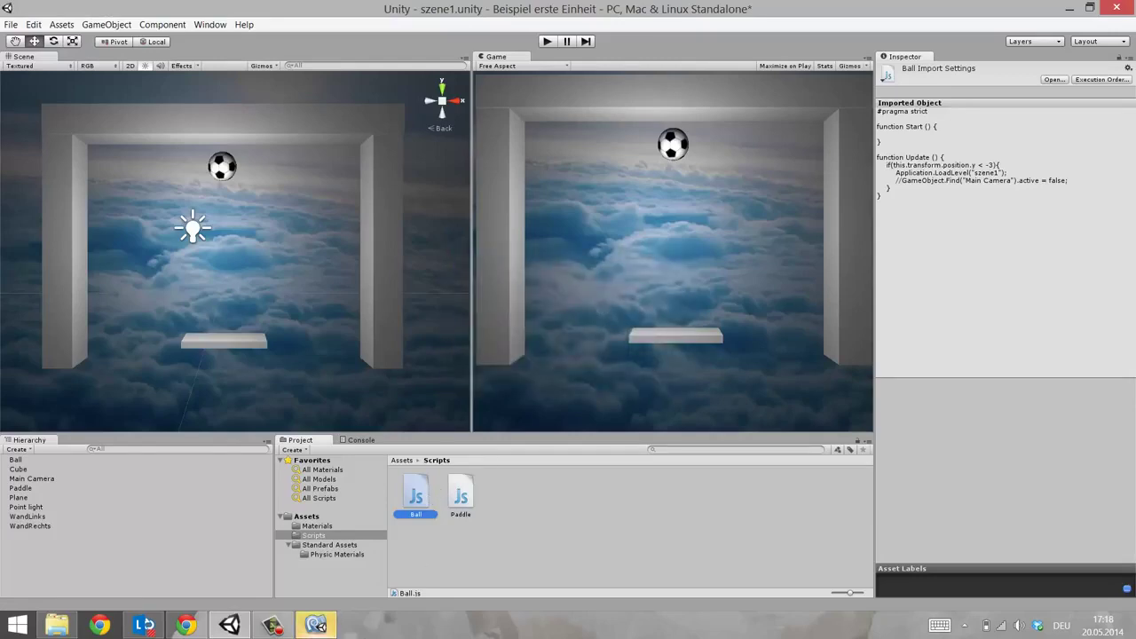
left_click(334, 630)
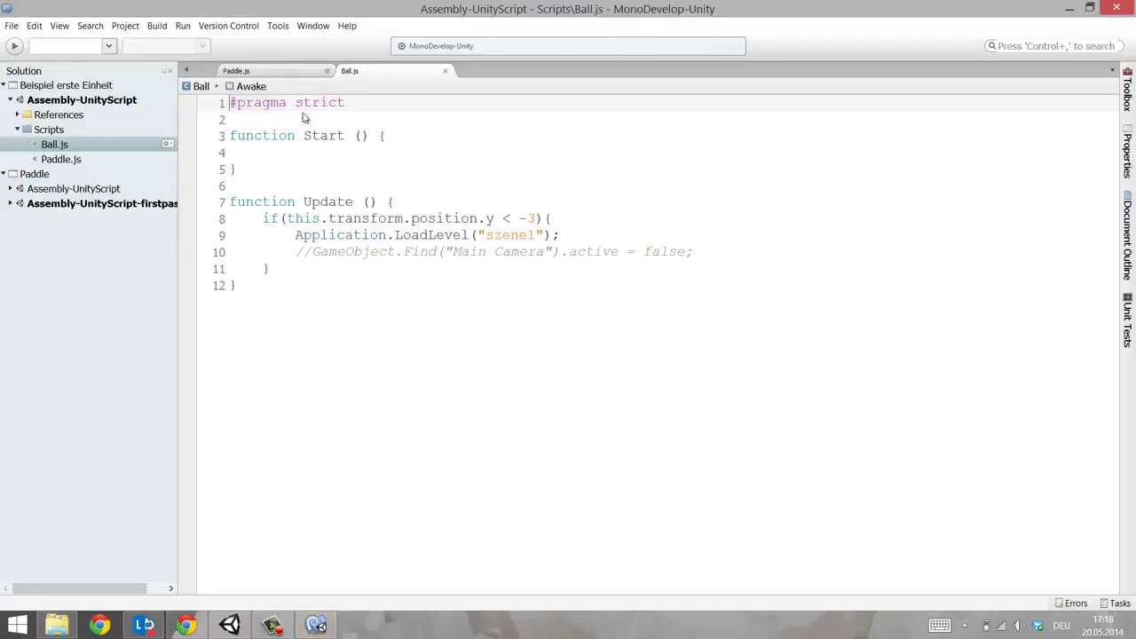
In Start, type this.rigidbody.AddForce( using autocompletion
left_click(276, 155)
key("Tab")
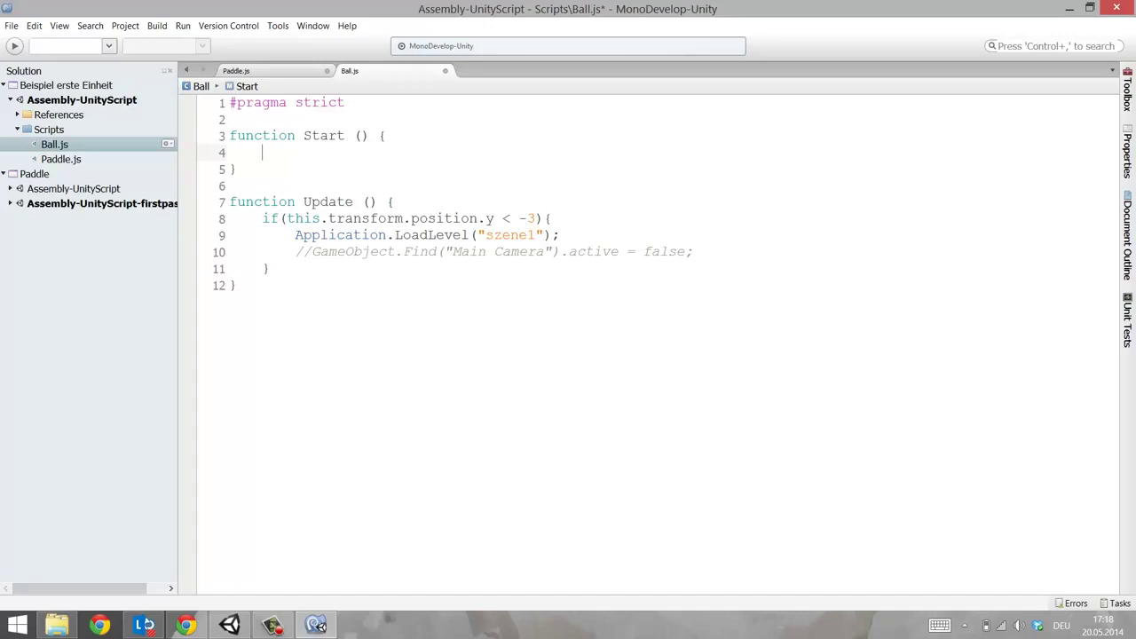
type("thi")
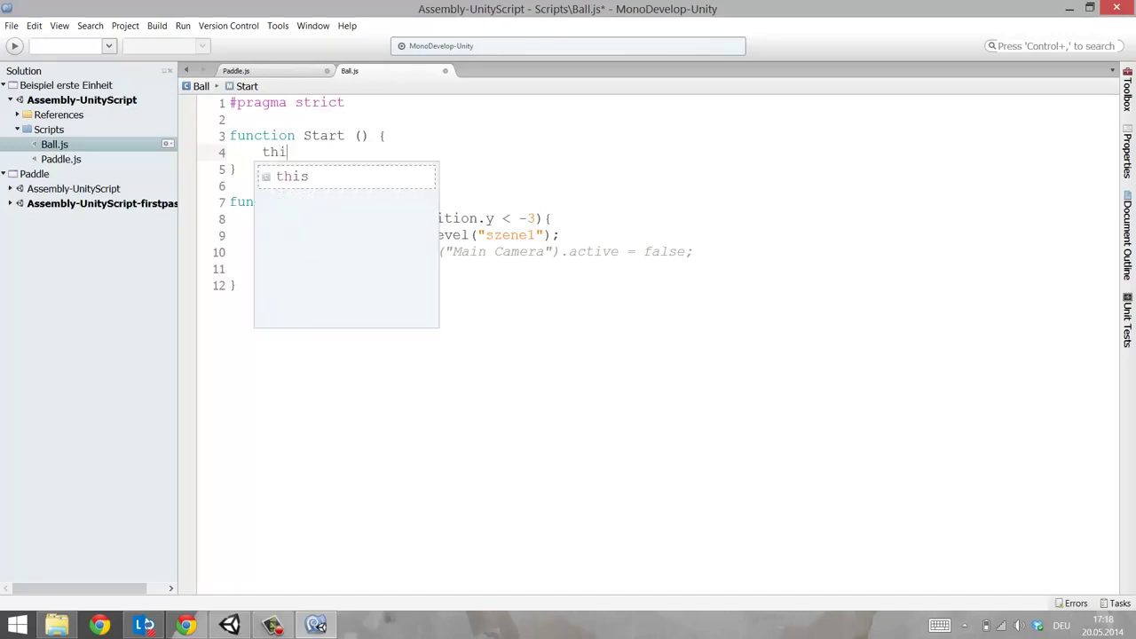
type("s.")
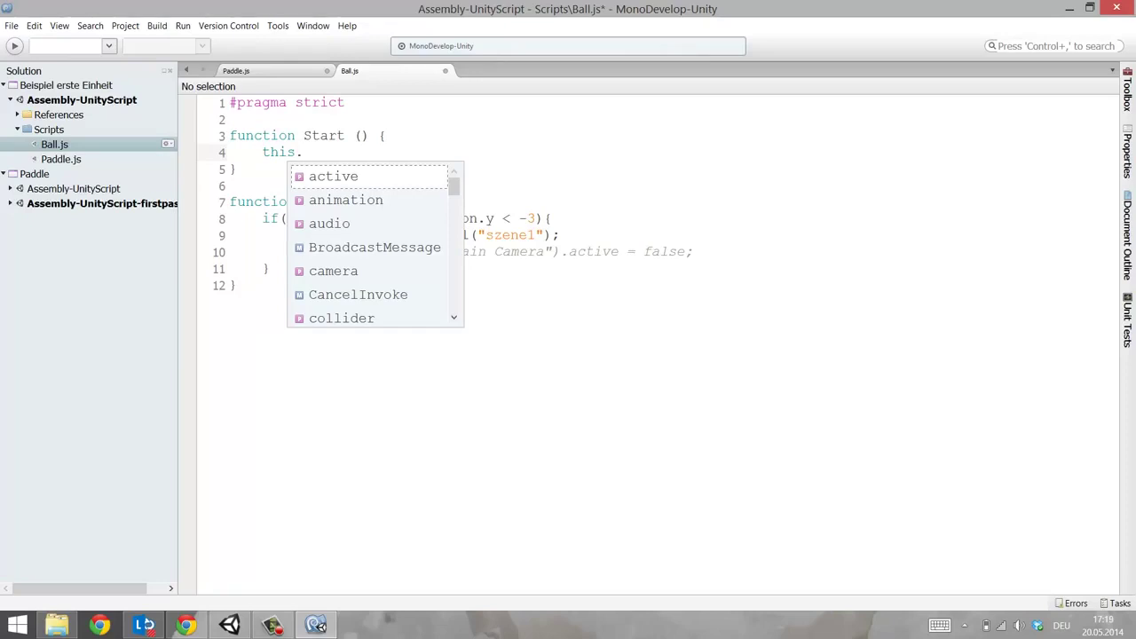
type("ri")
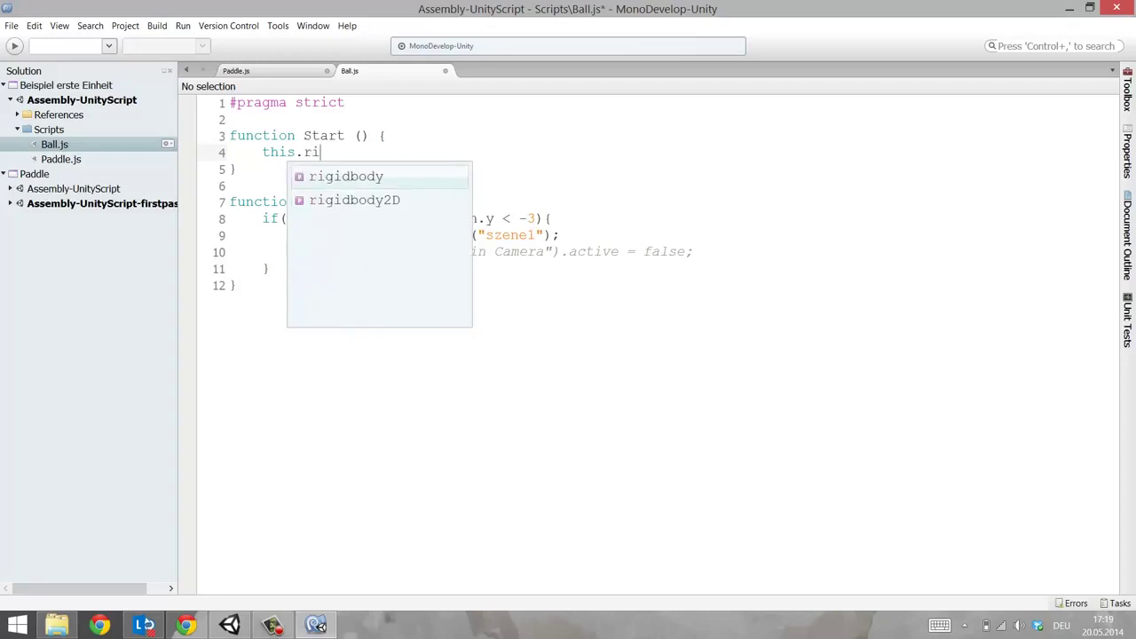
type("gi")
key("Return")
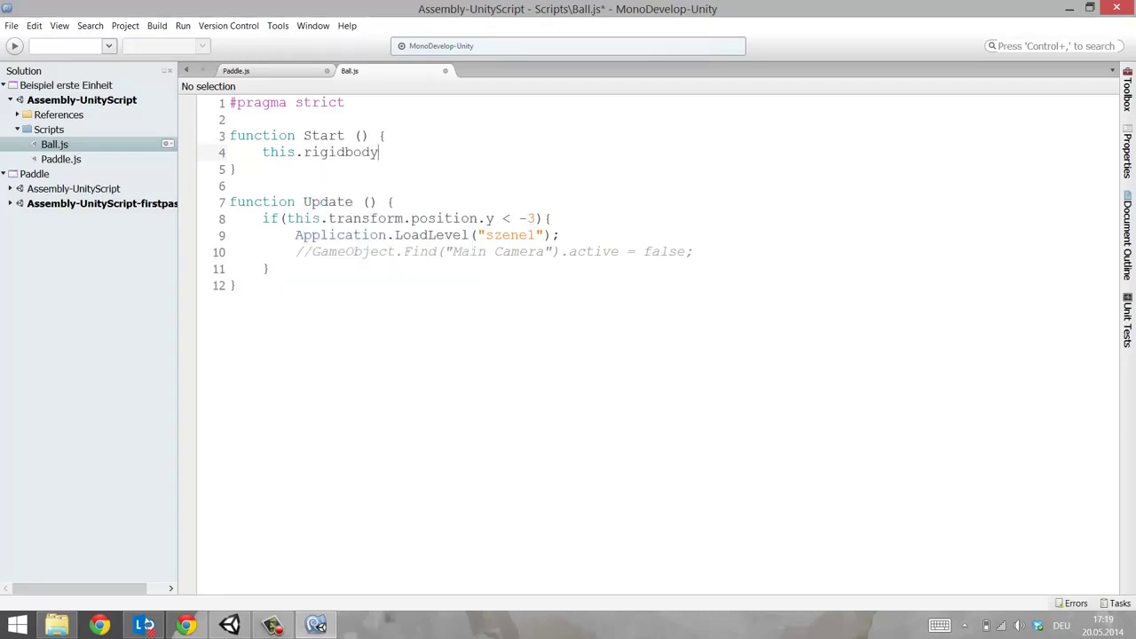
type(".")
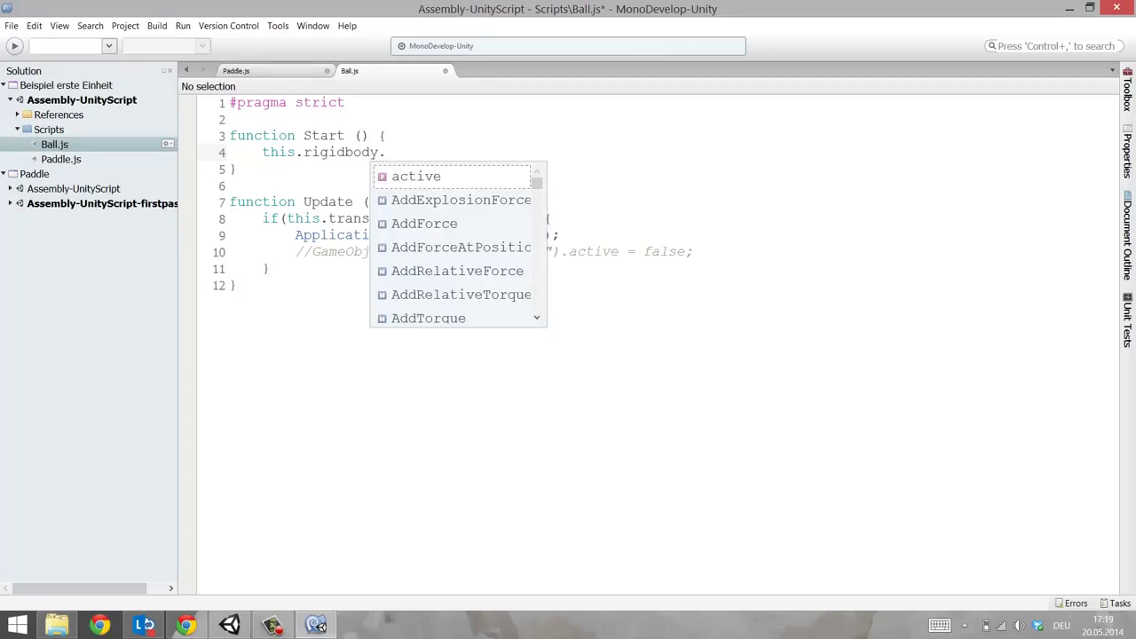
key("Down")
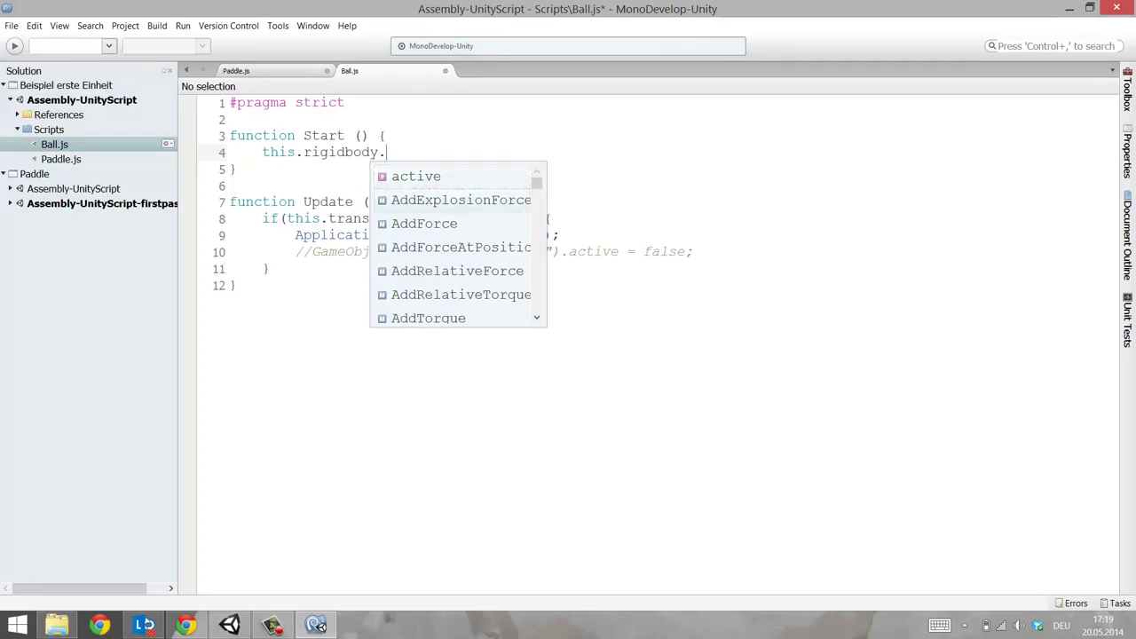
key("Down")
key("Return")
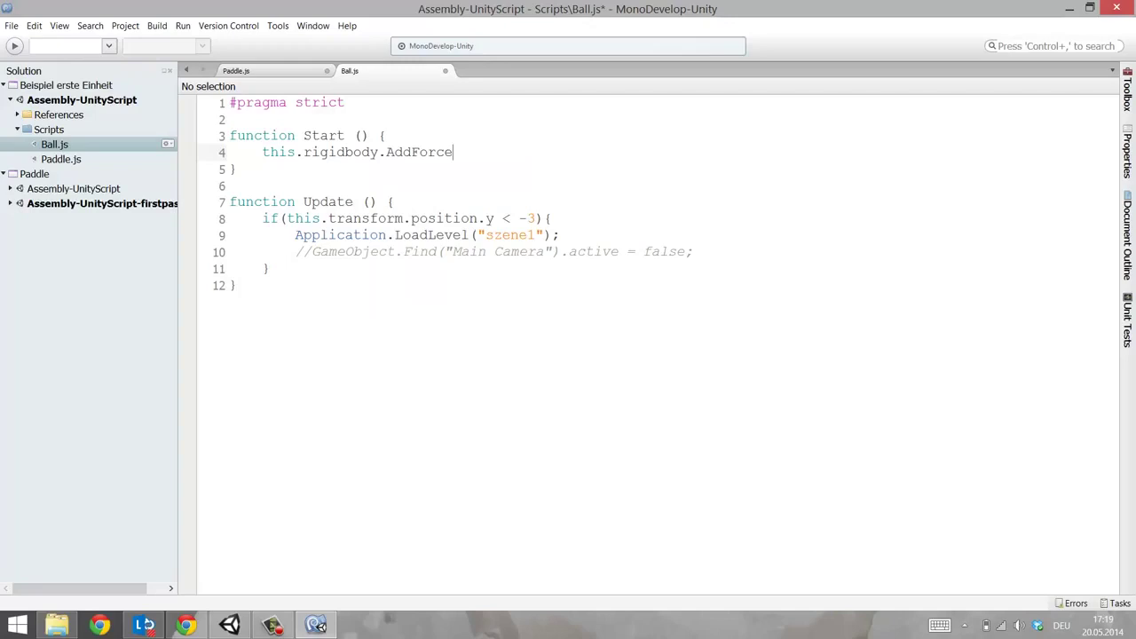
type("(new Vector3(-3,0,0),")
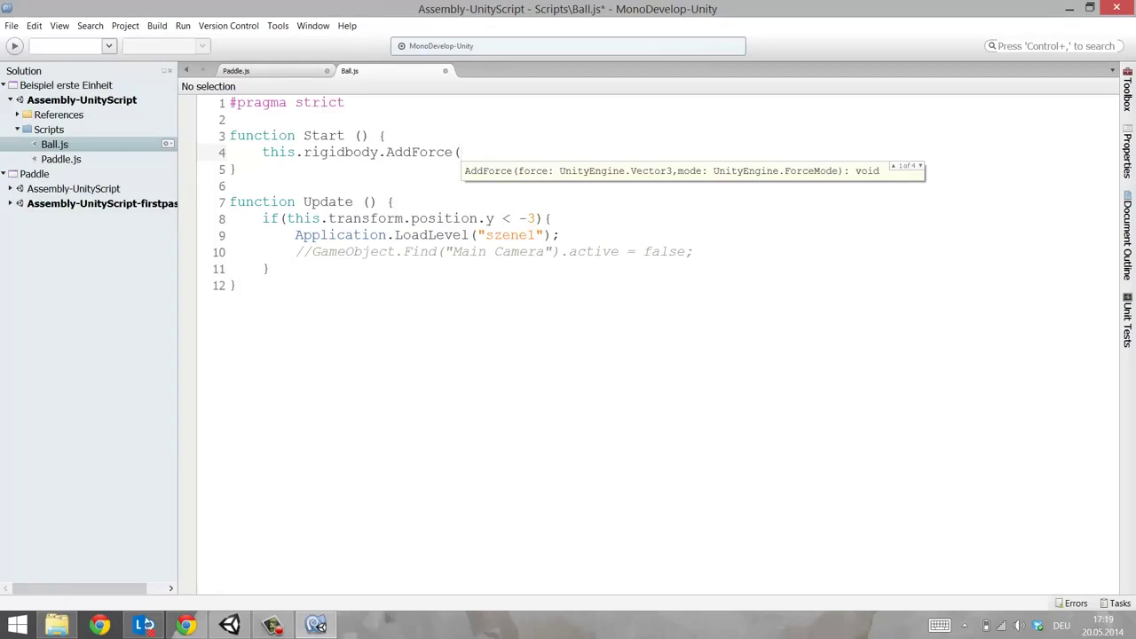
Type 'new Vector3(-3,0,0),' as the force argument of this.rigidbody.AddForce on line 4
type("new ")
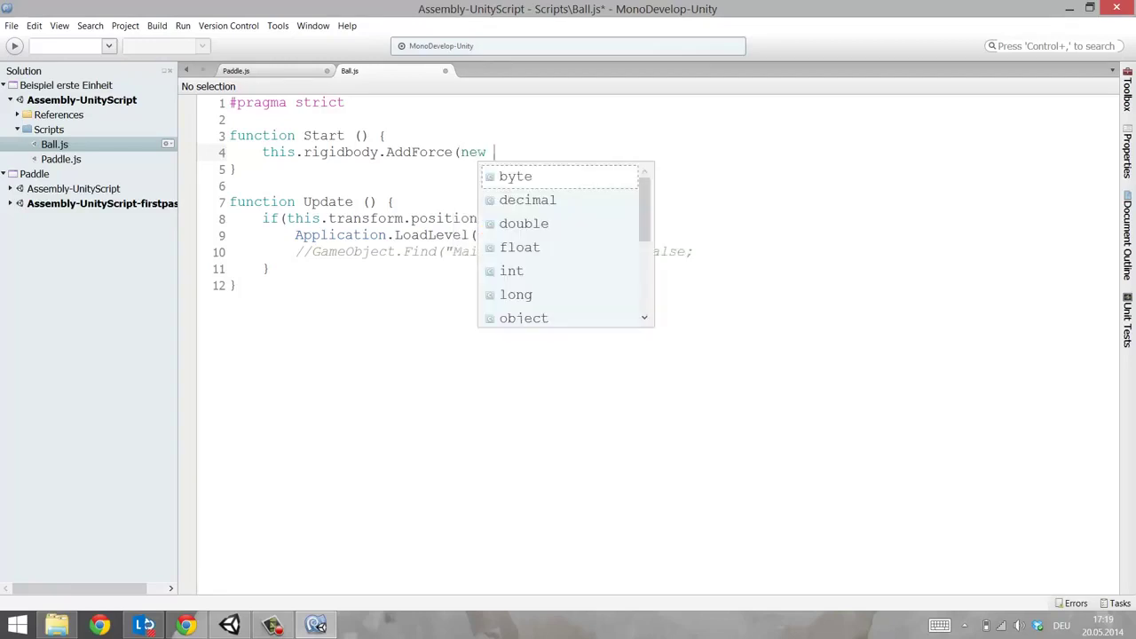
type("Vec")
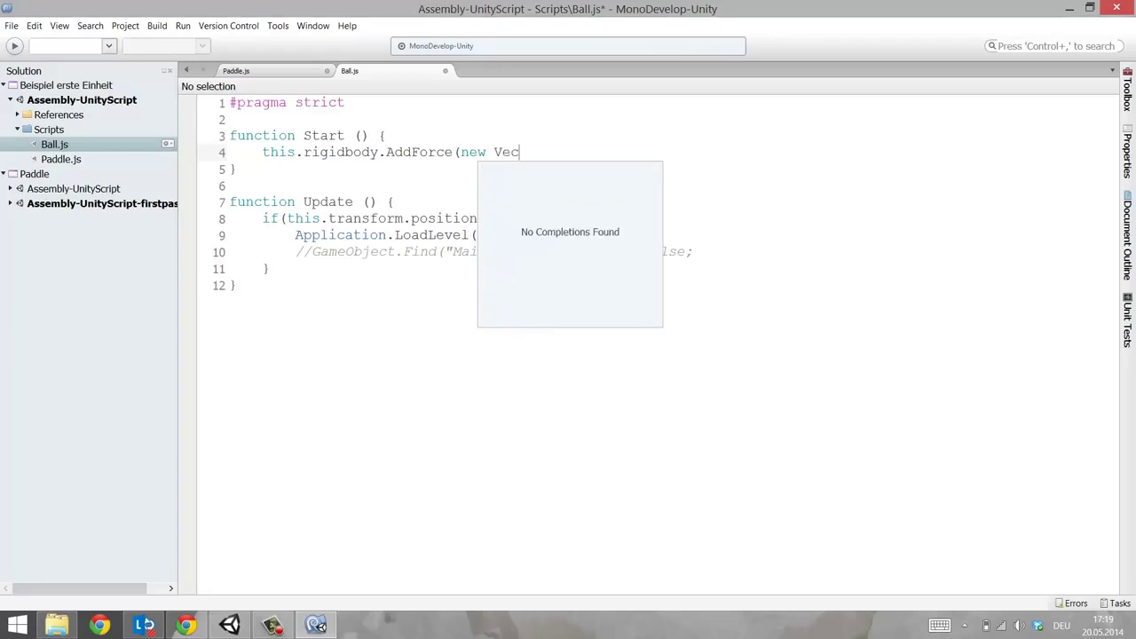
type("tor3(")
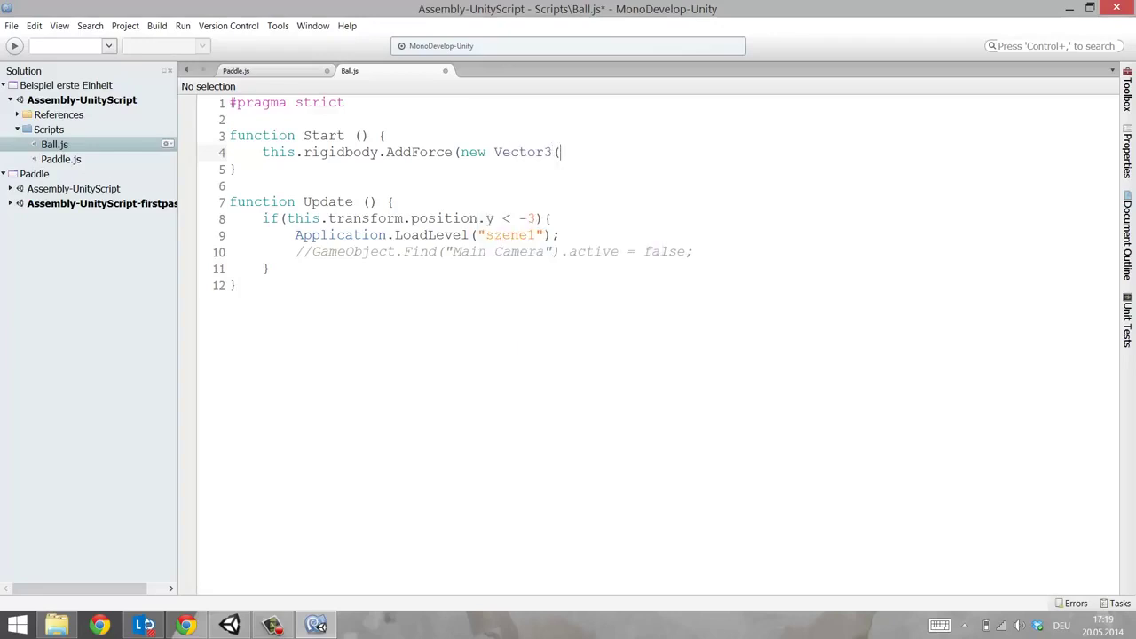
type("-")
type("3,")
type("0,")
type("0)")
type(",")
Review the ForceMode options (Force, Acceleration, Impulse, VelocityChange) in Chrome, then return to Unity
left_click(186, 626)
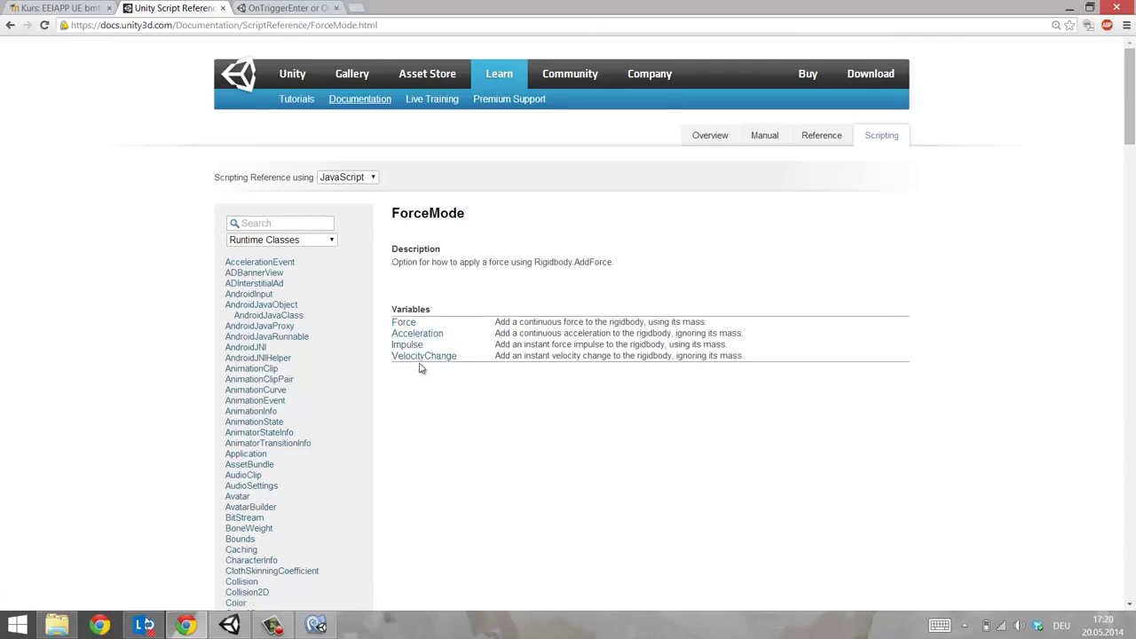
left_click(232, 625)
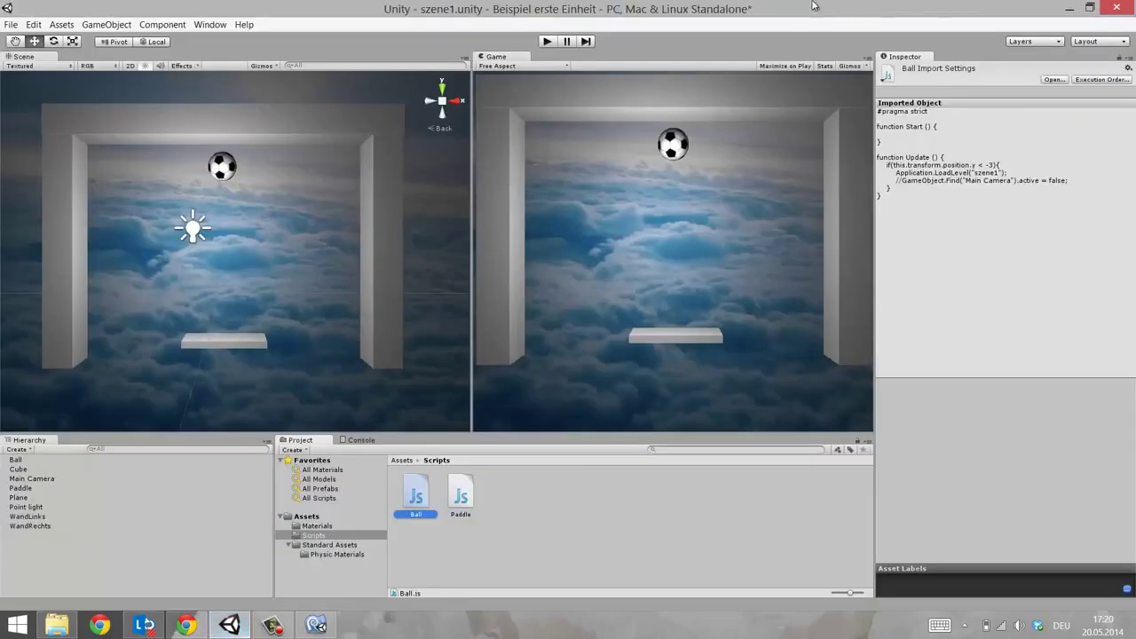
Complete the AddForce call with ForceMode.Impulse, save Ball.js, and switch back to Unity
left_click(329, 624)
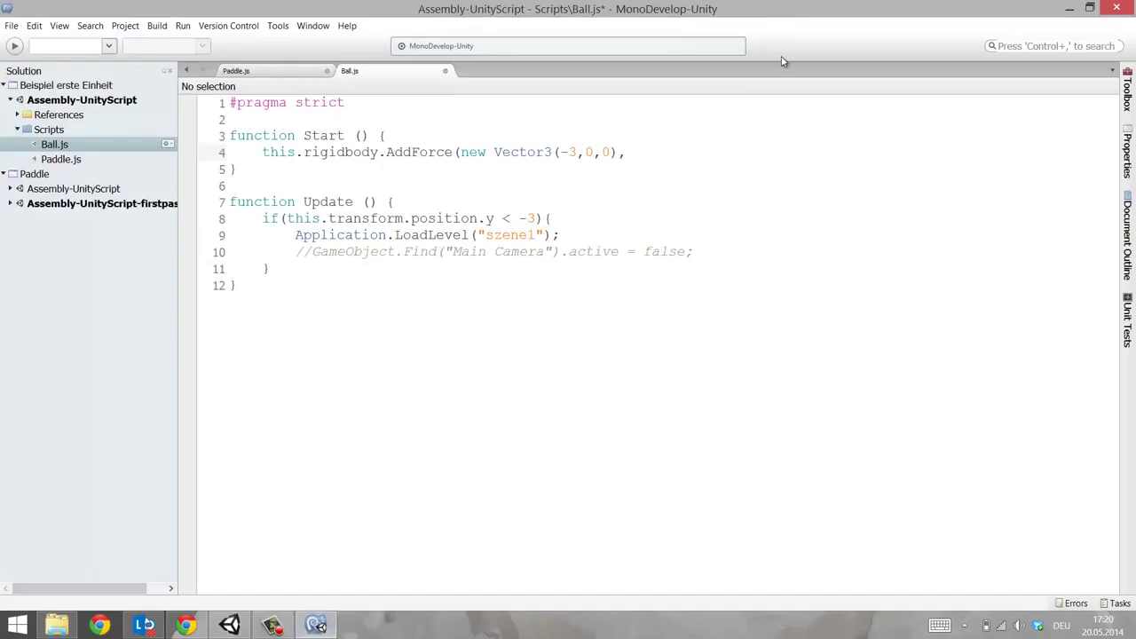
type("ForceMode.")
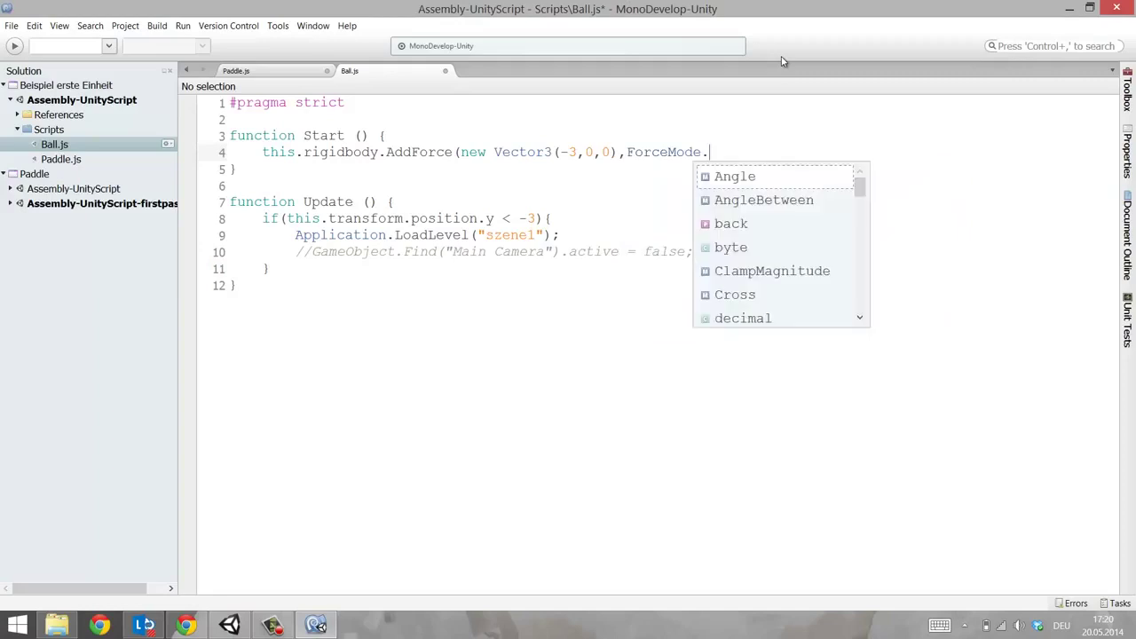
type("Impulse")
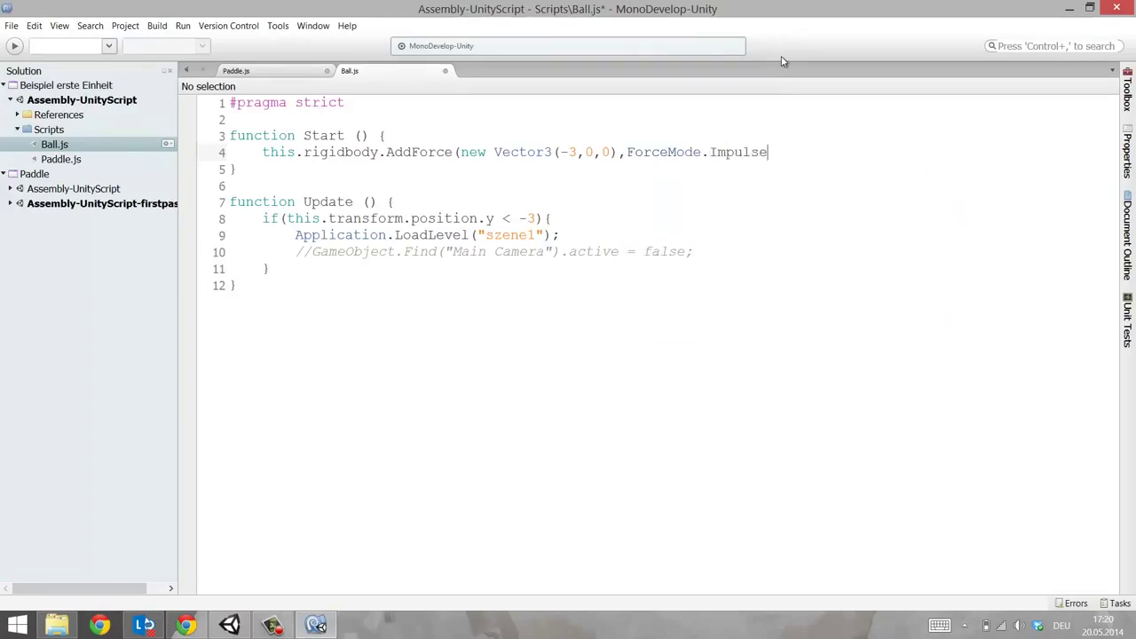
type(");")
key("ctrl+s")
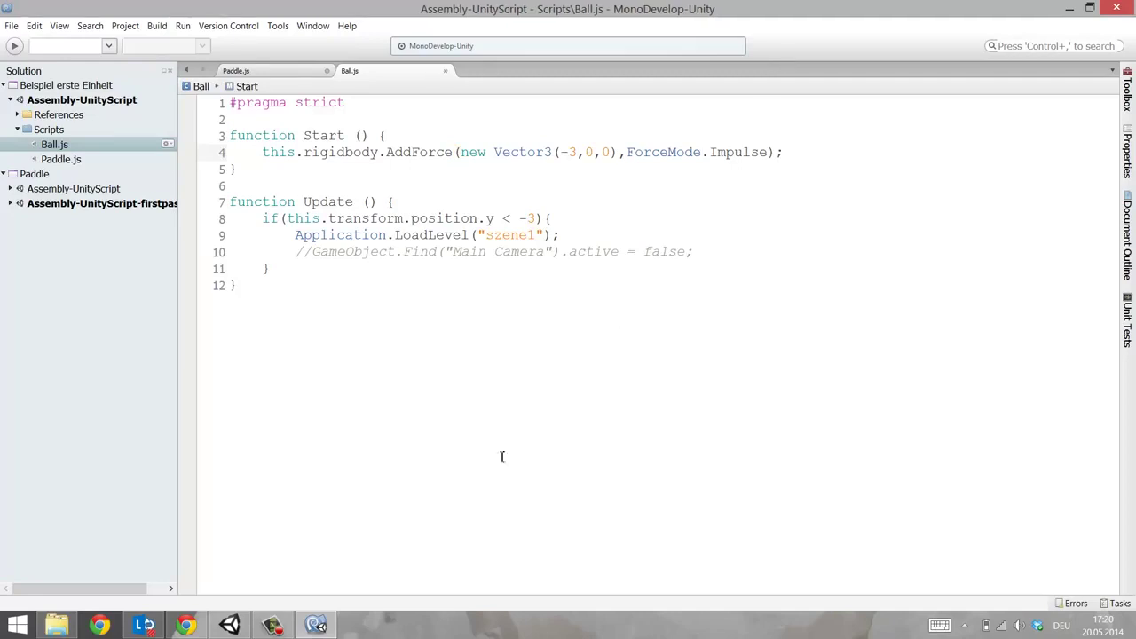
left_click(231, 623)
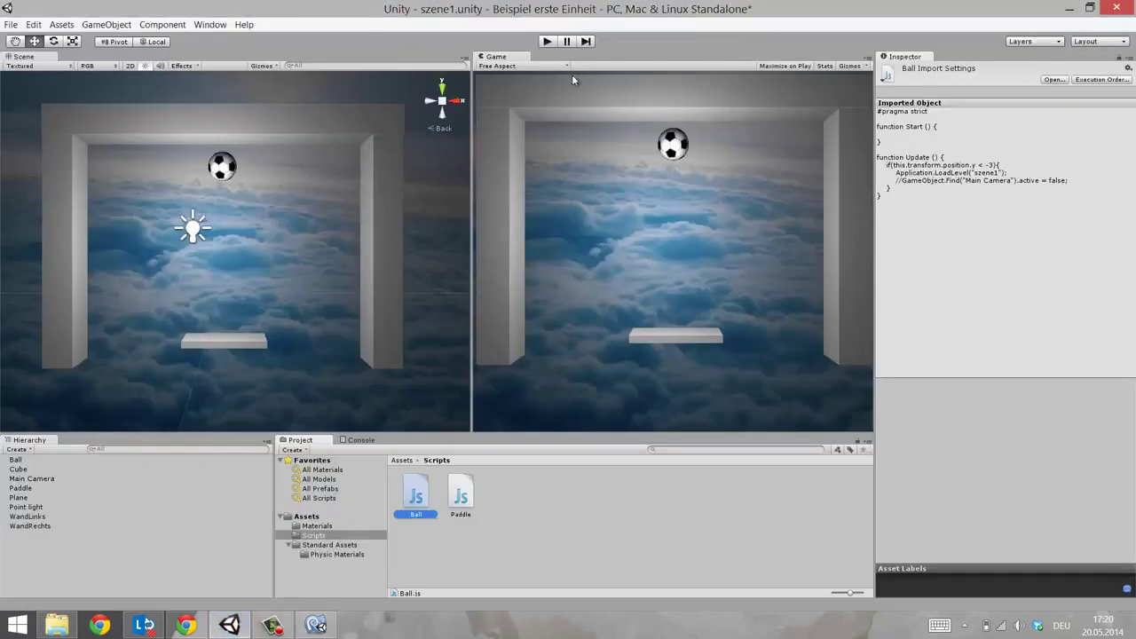
Play the scene to watch the ball pushed left, then return to Ball.js in MonoDevelop
left_click(545, 42)
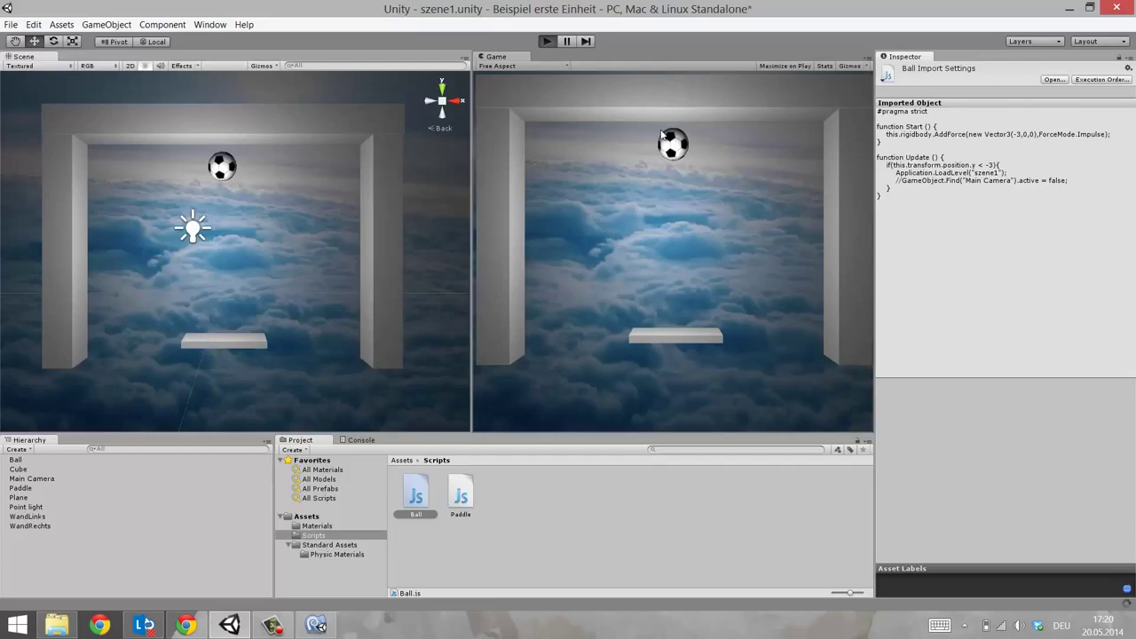
key("ctrl+p")
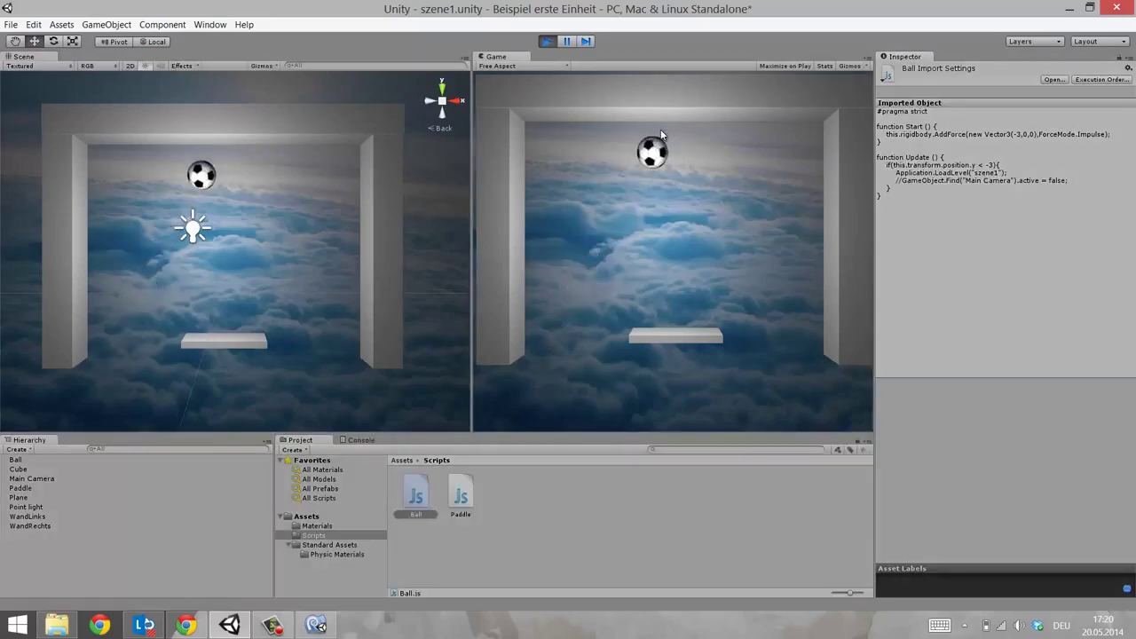
left_click(270, 629)
Add 'var speedx = Random.Range(-5,5);' as the first line of Start
left_click(989, 534)
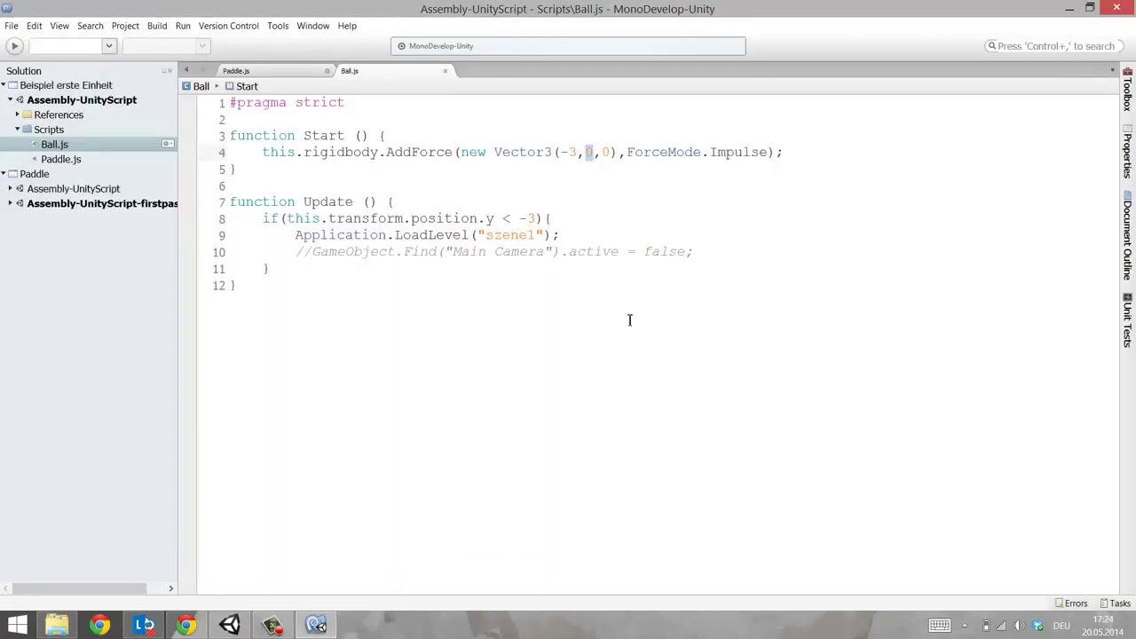
left_click(575, 139)
key("Return")
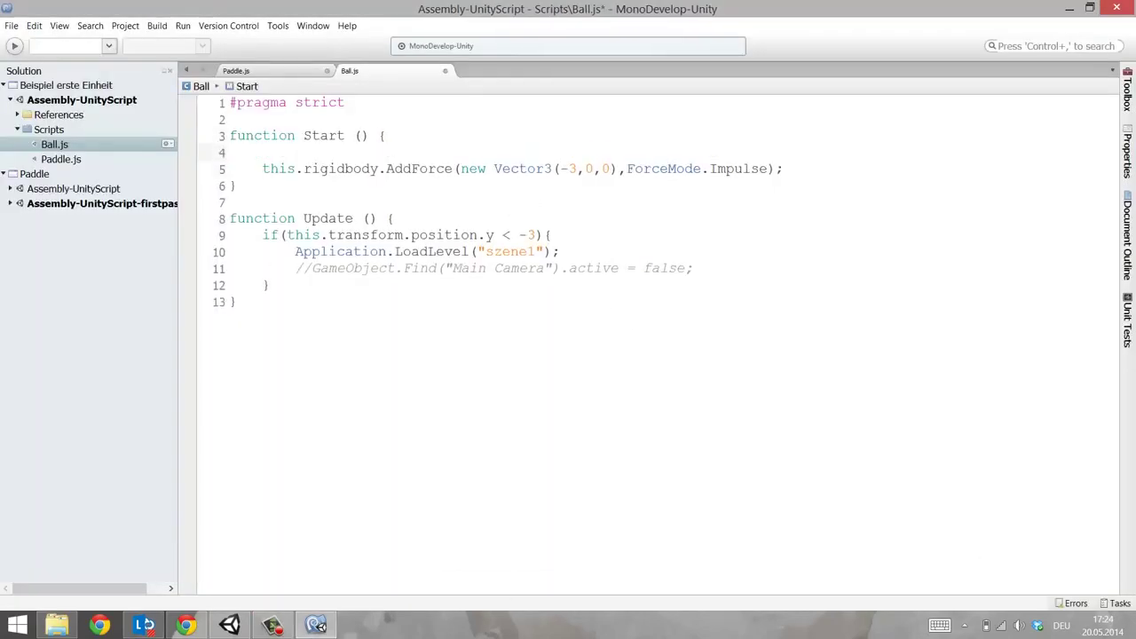
type("var s")
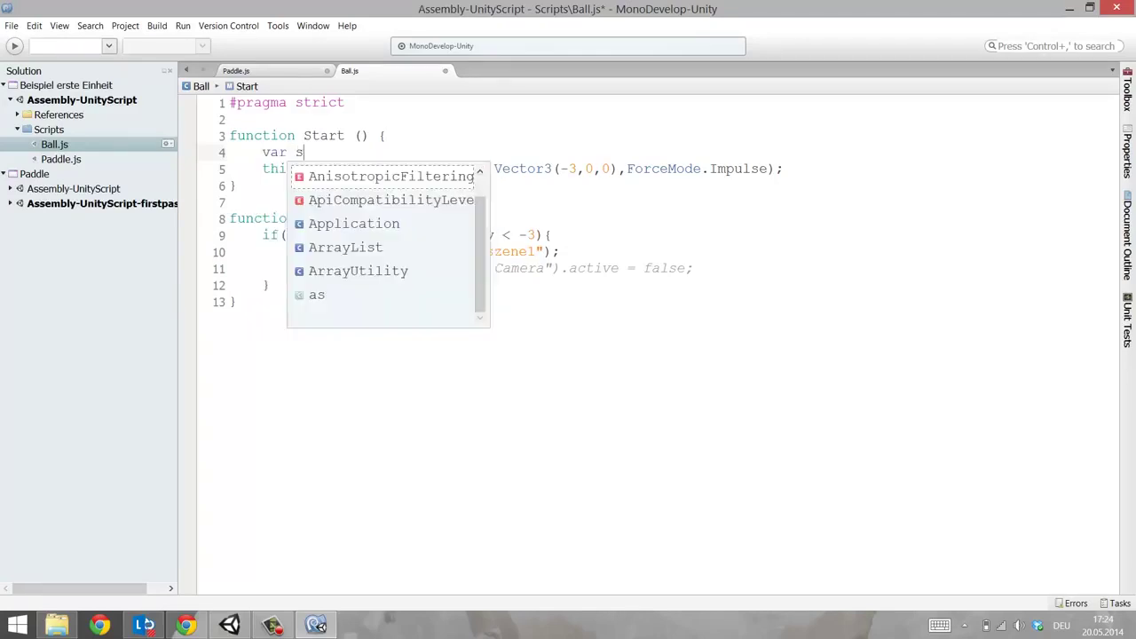
type("peedx =")
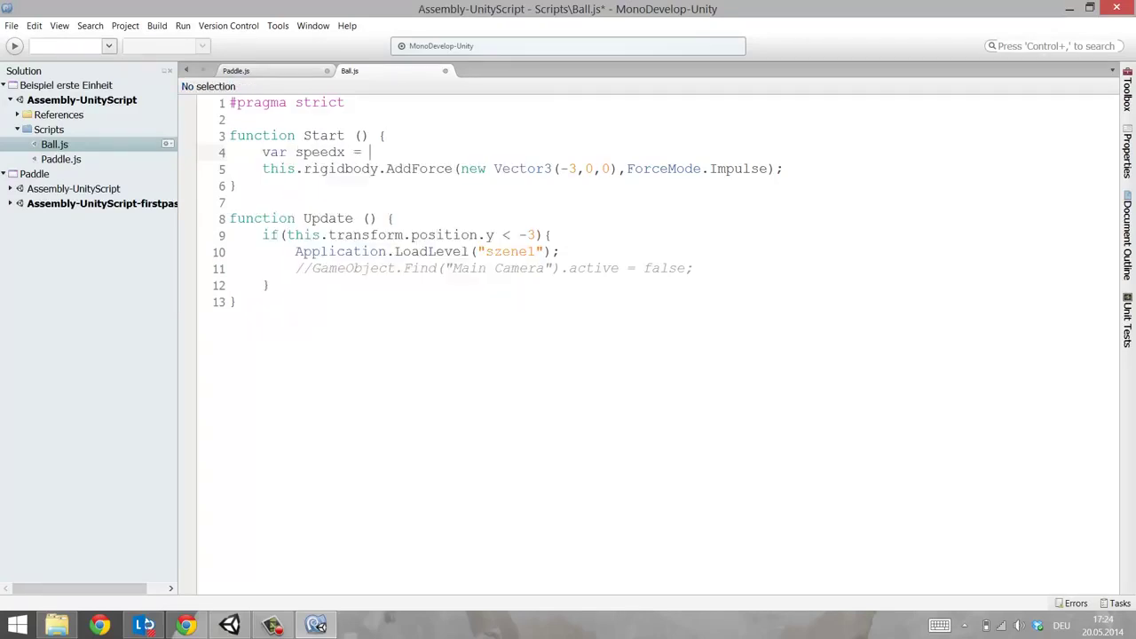
type(" Random")
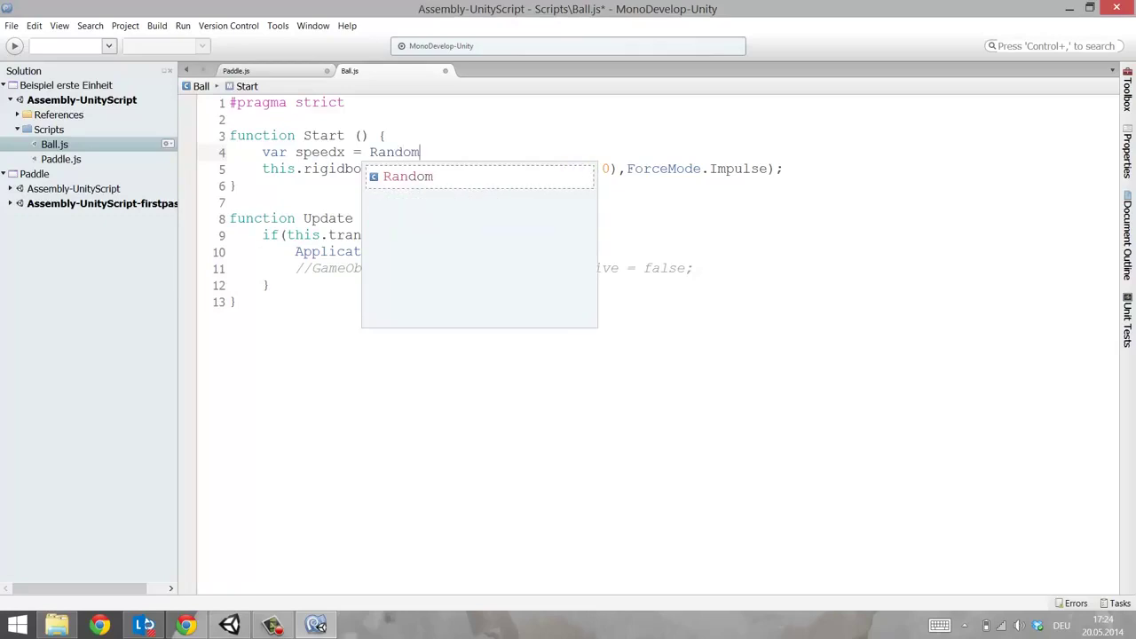
type(".")
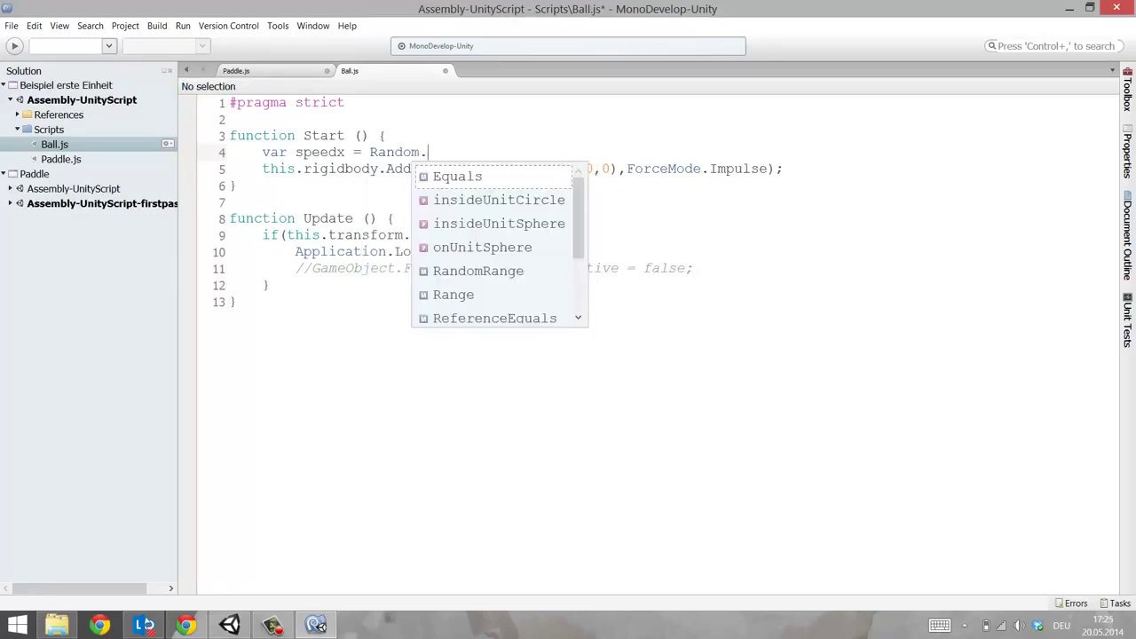
type("Ra")
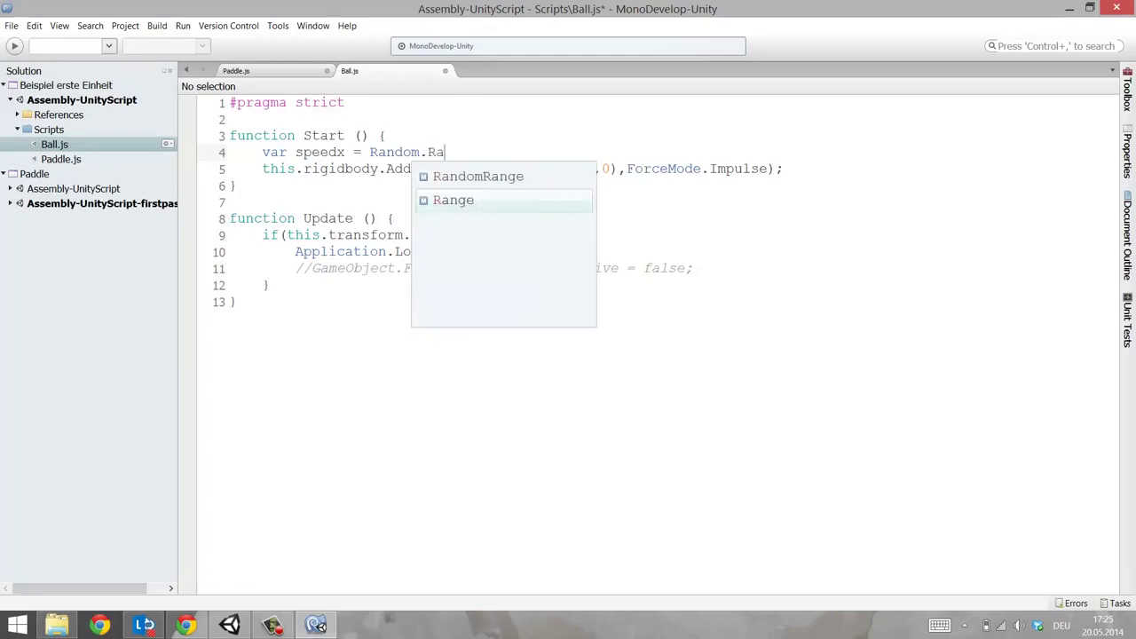
type("nge(")
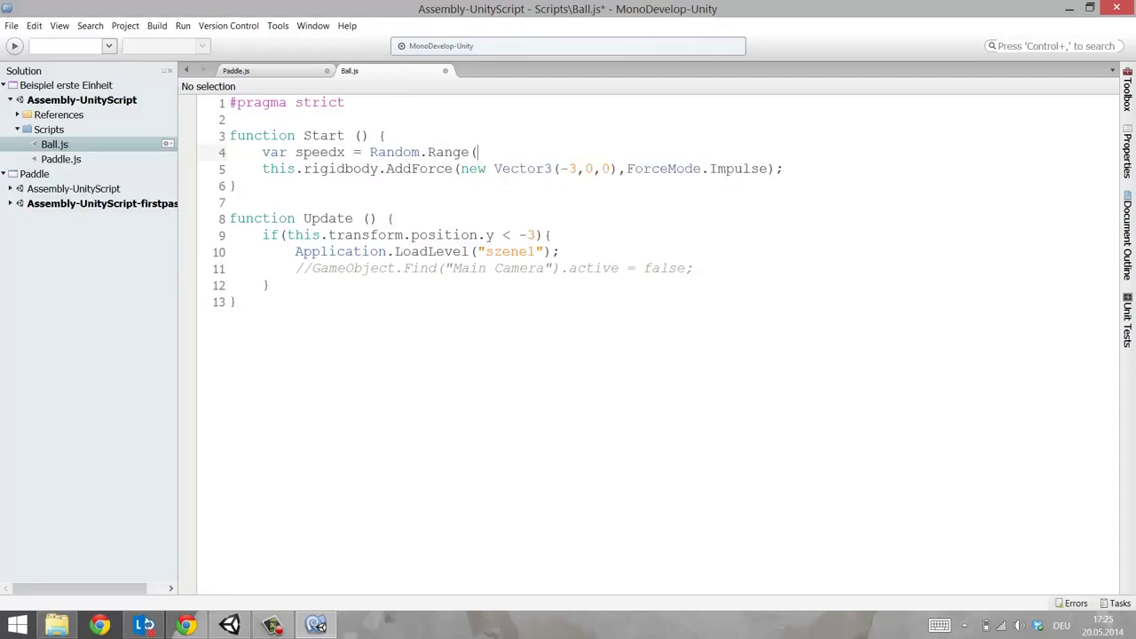
type("-5,5)")
type(";")
Replace -3 in the Vector3 with speedx, save Ball.js, and switch to Unity
double_click(337, 152)
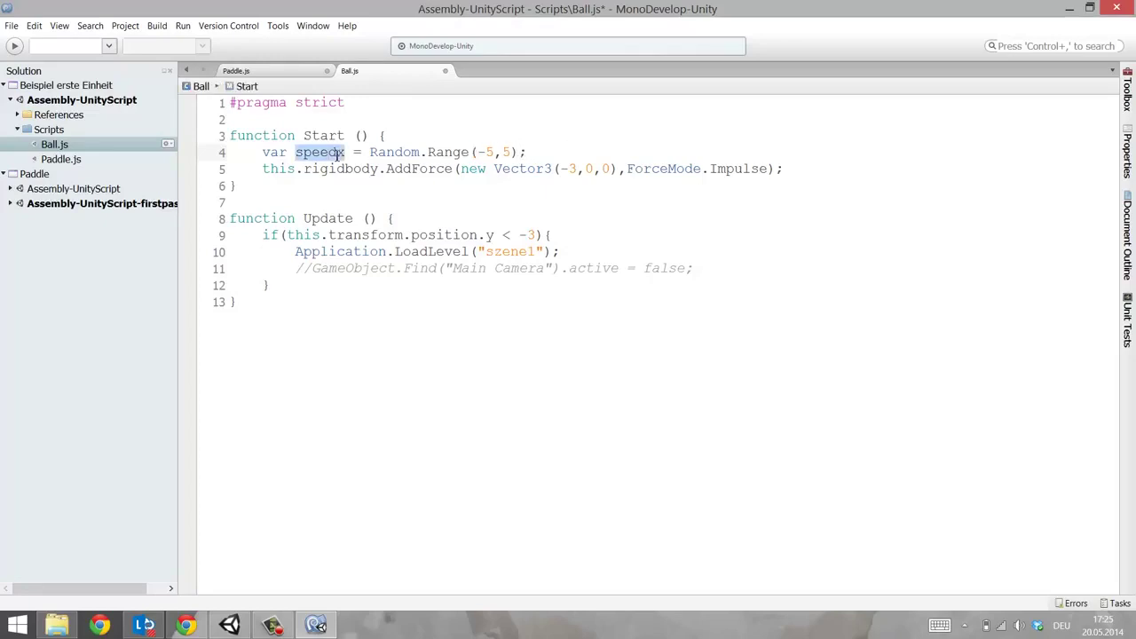
key("ctrl+c")
double_click(569, 169)
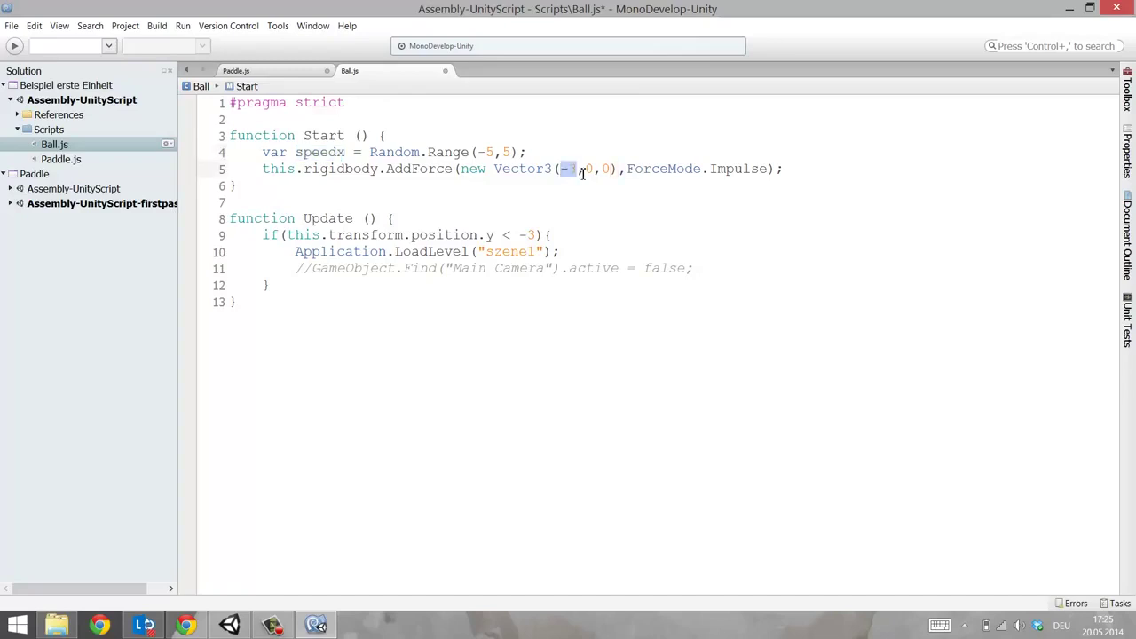
key("ctrl+v")
key("ctrl+s")
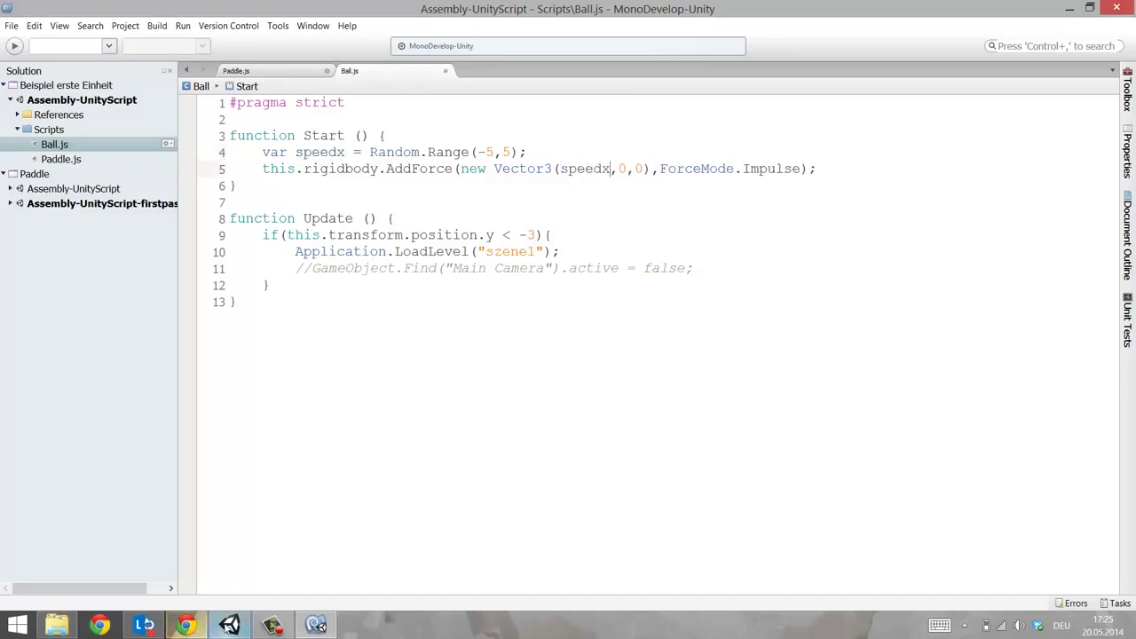
left_click(228, 625)
Restart play mode, steer the paddle right and left as the ball launches randomly, then stop
left_click(546, 41)
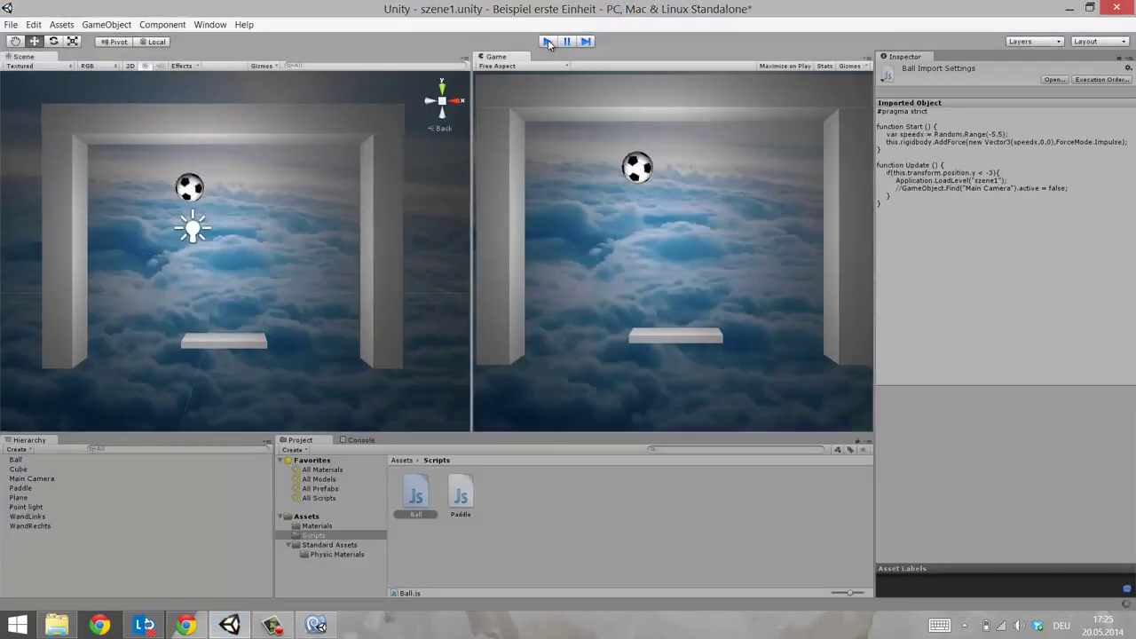
left_click(548, 42)
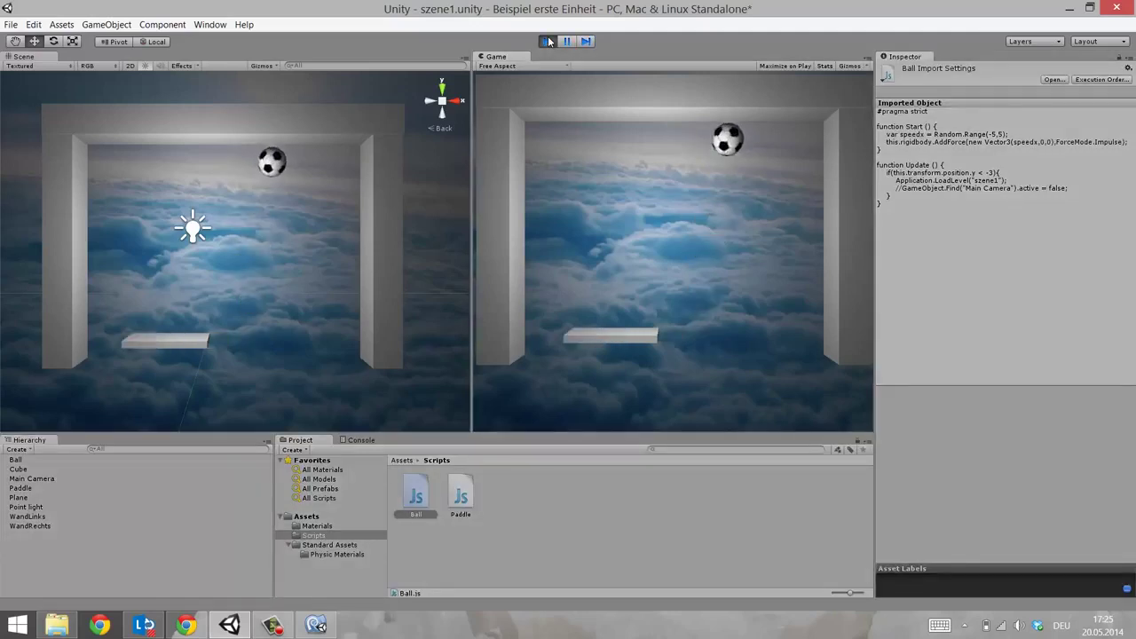
key("Right")
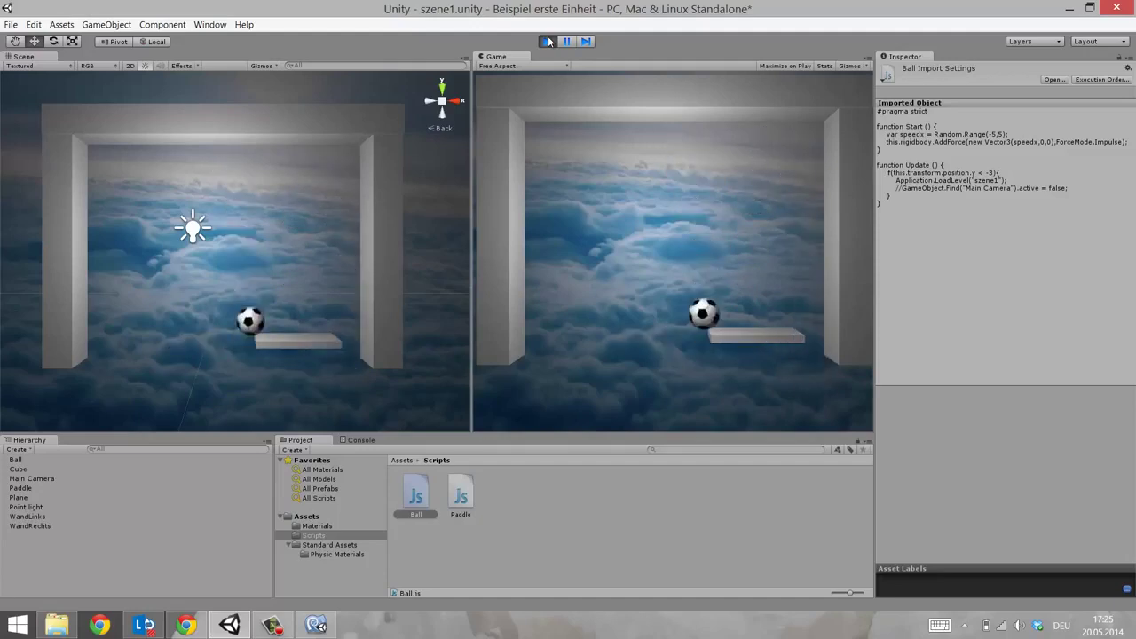
key("Right")
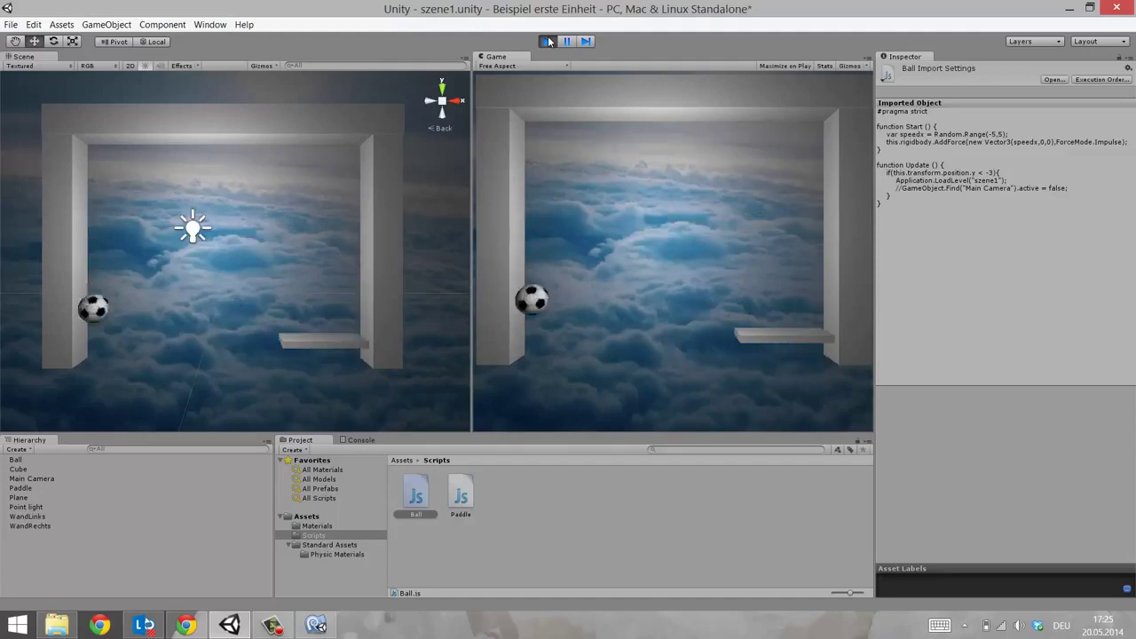
key("Left")
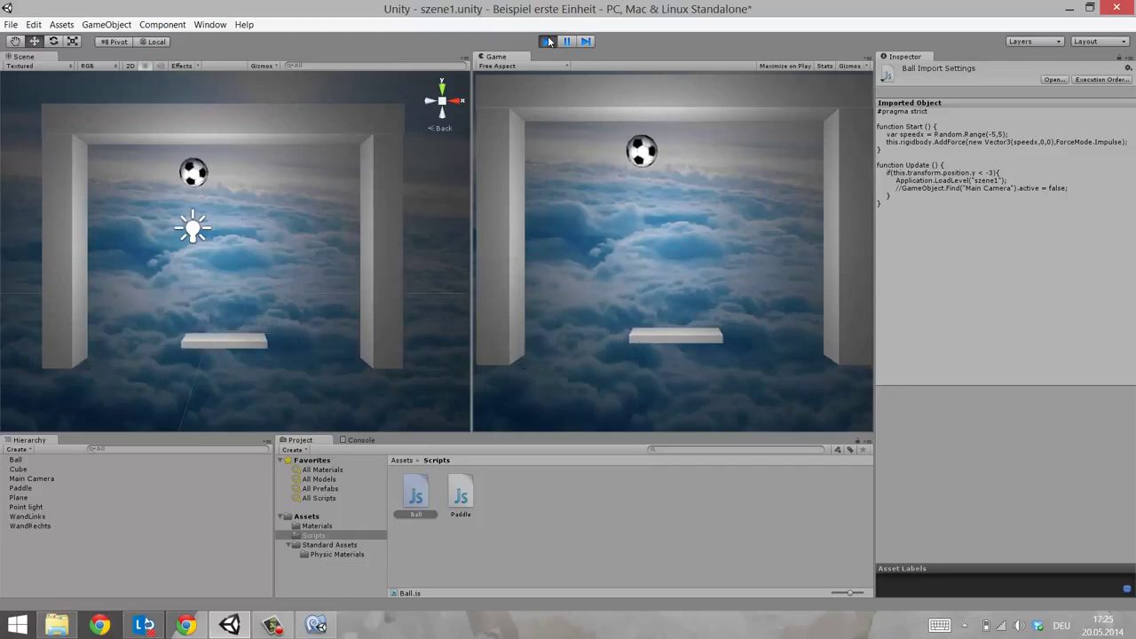
left_click(548, 41)
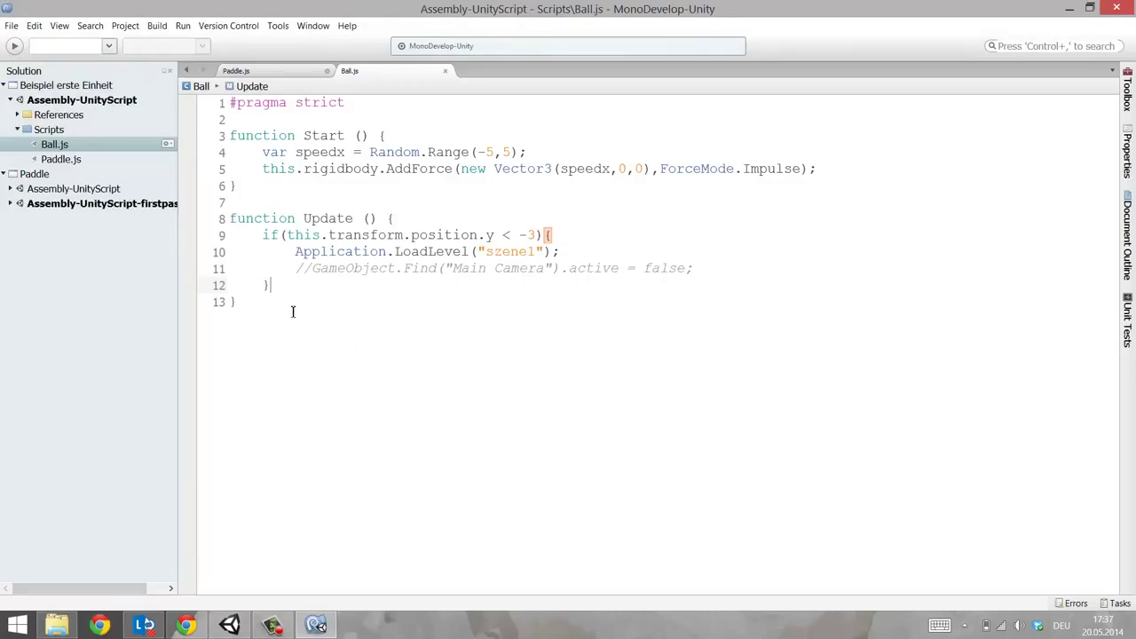
Copy the OnCollisionEnter function from Paddle.js into Ball.js after Update
left_click(254, 70)
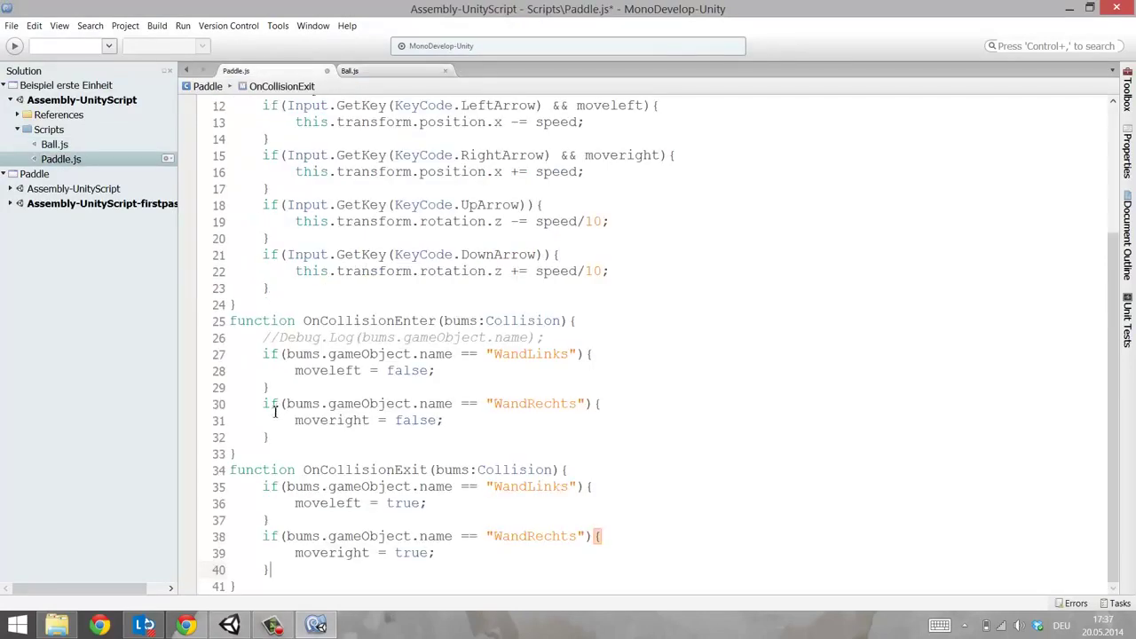
left_click_drag(246, 455, 222, 322)
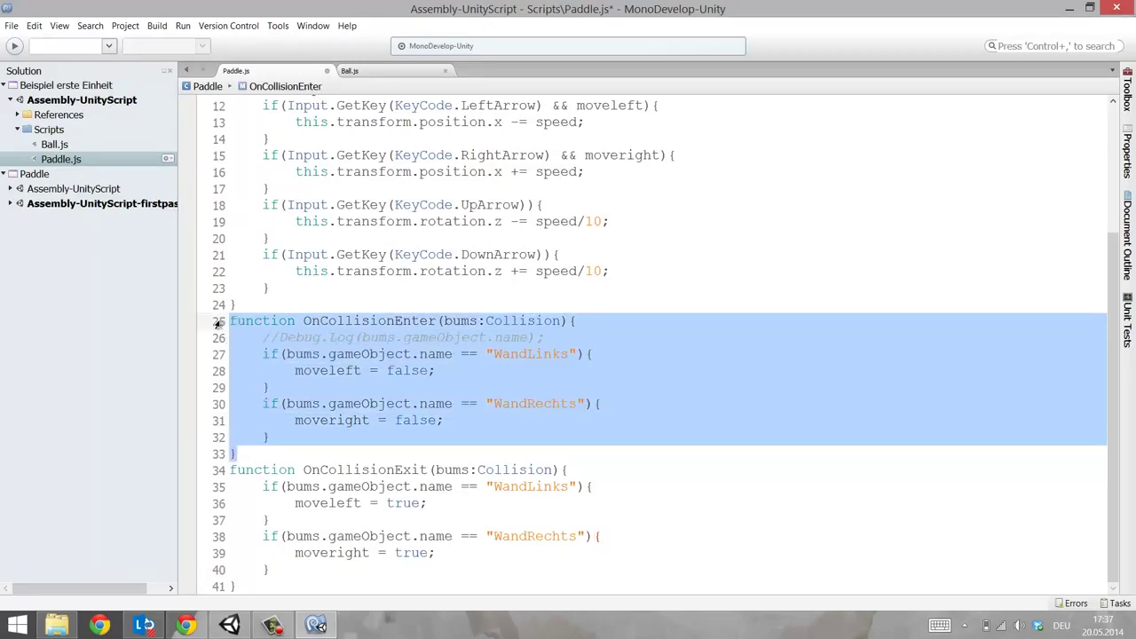
left_click(389, 73)
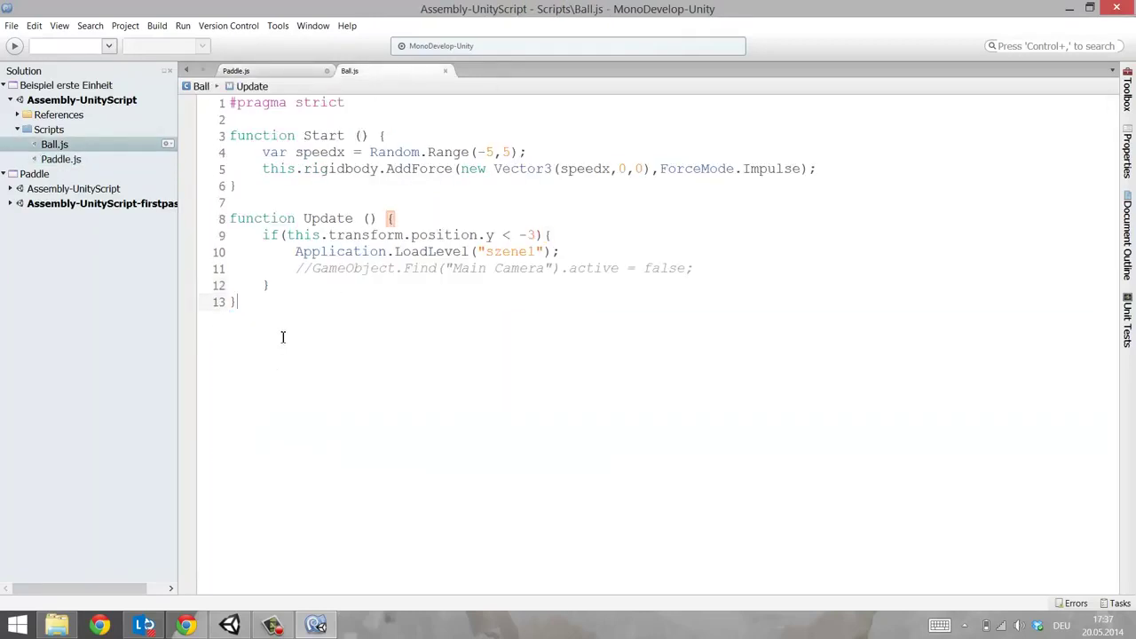
key("Return")
key("Return")
key("ctrl+v")
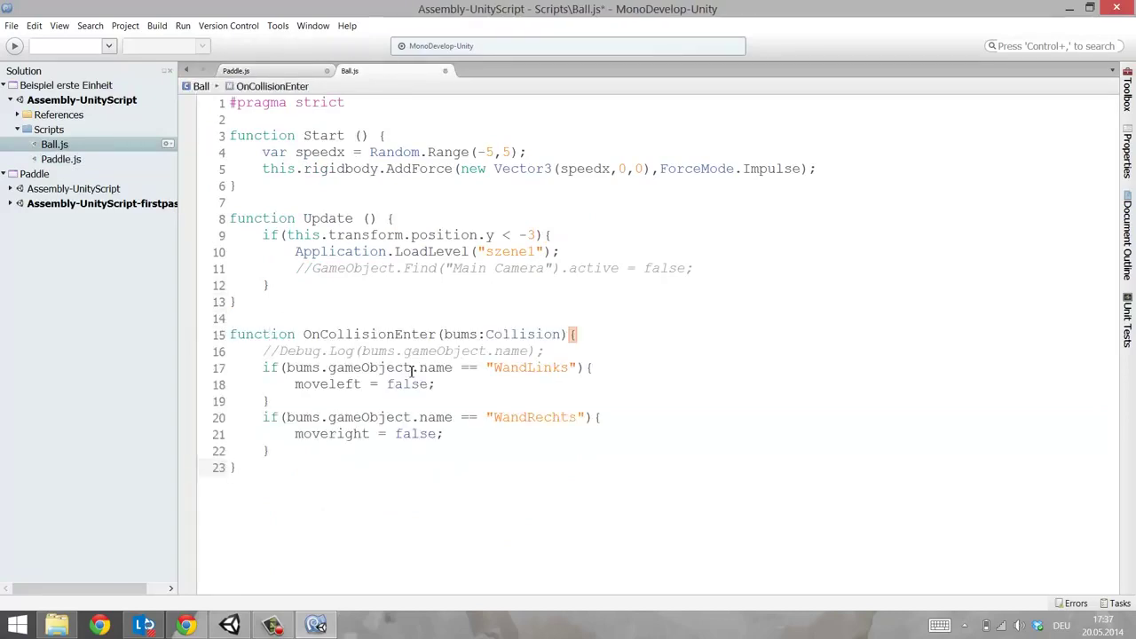
Delete the moveleft = false and moveright = false statements from the pasted function
left_click_drag(441, 384, 283, 384)
key("Delete")
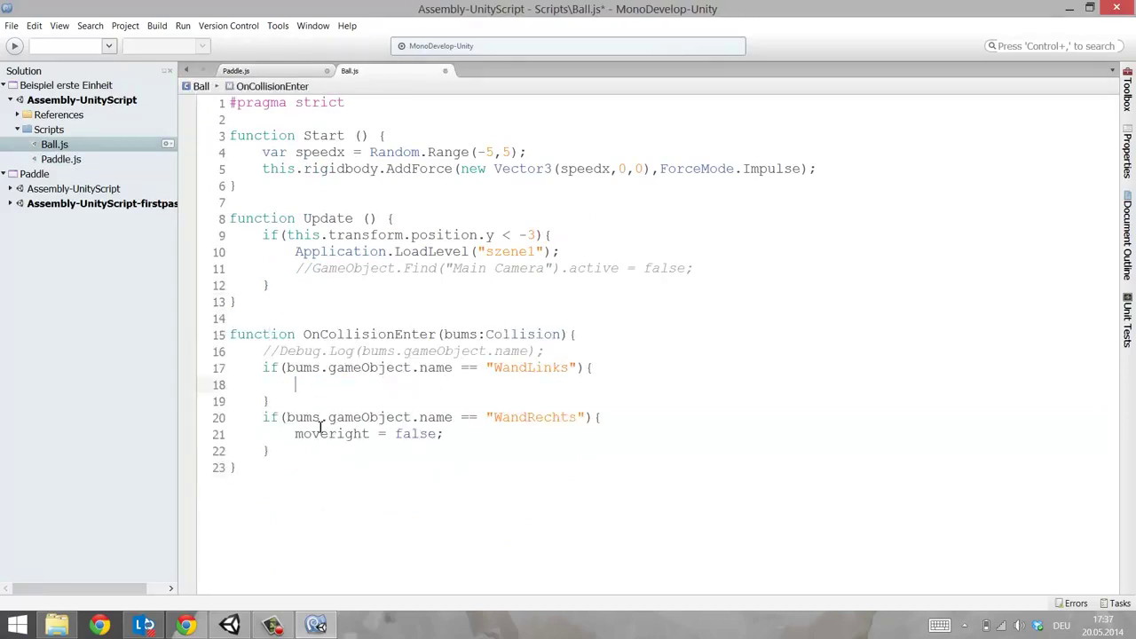
left_click_drag(443, 434, 278, 441)
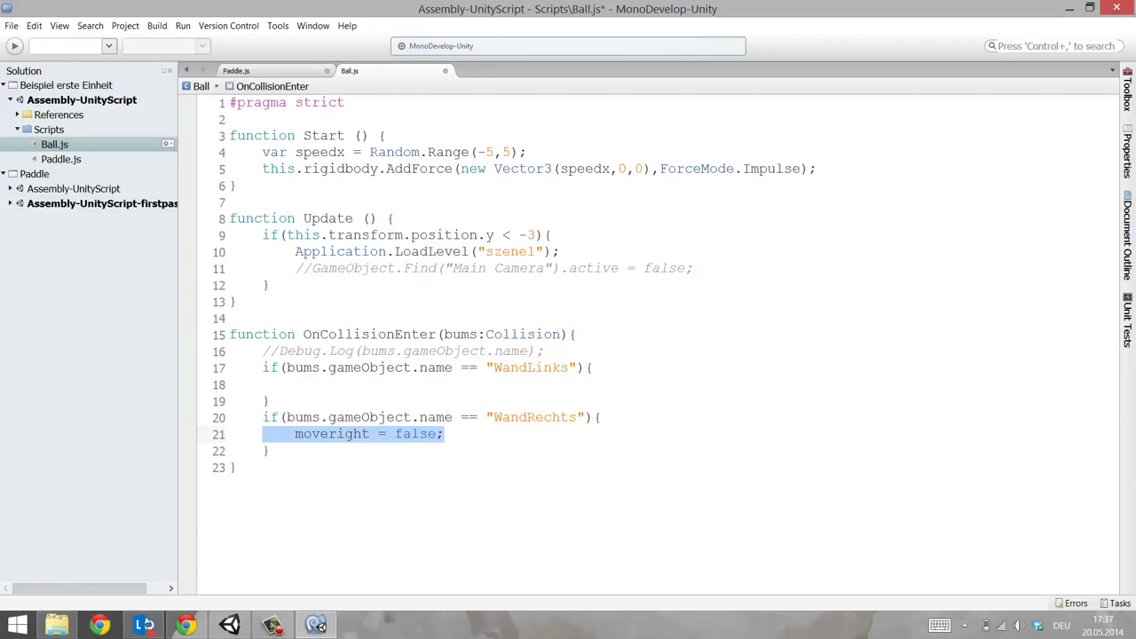
key("Delete")
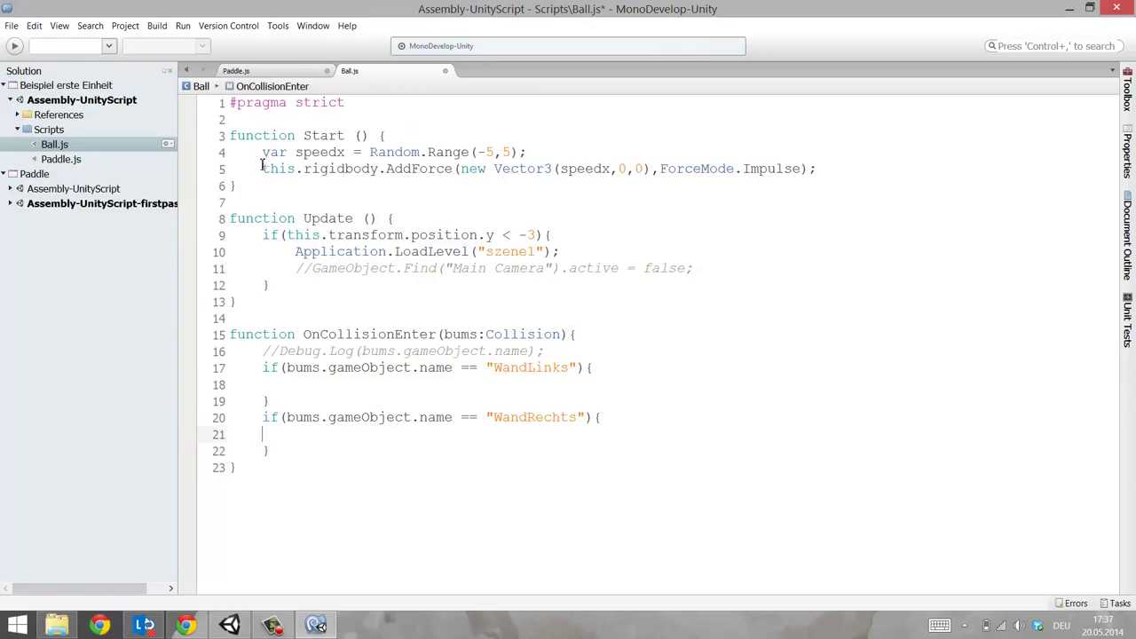
Put the AddForce impulse statement in the WandLinks block with x force 5
mouse_move(262, 168)
left_mouse_down()
mouse_move(980, 169)
mouse_move(190, 174)
left_mouse_up()
left_click(922, 173)
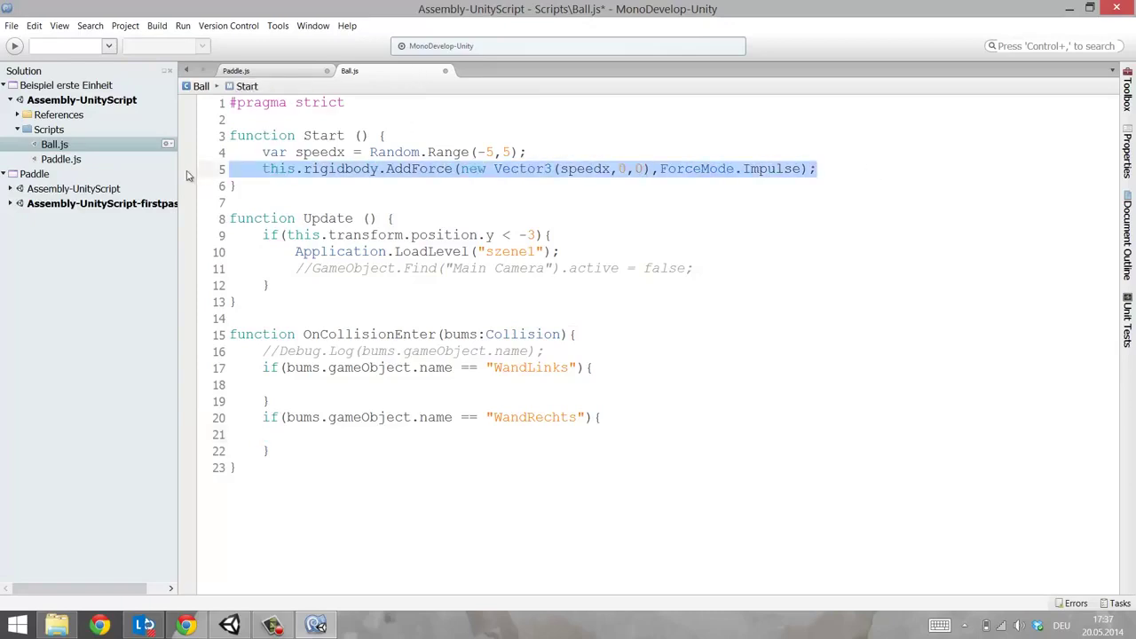
key("ctrl+c")
left_click(314, 382)
key("ctrl+v")
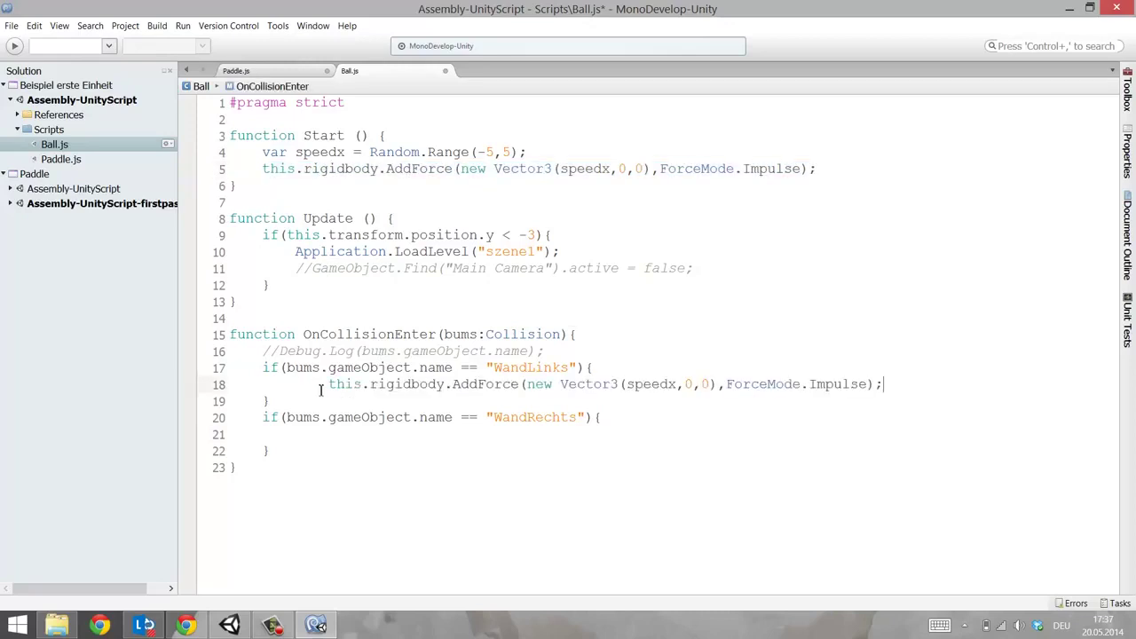
key("BackSpace")
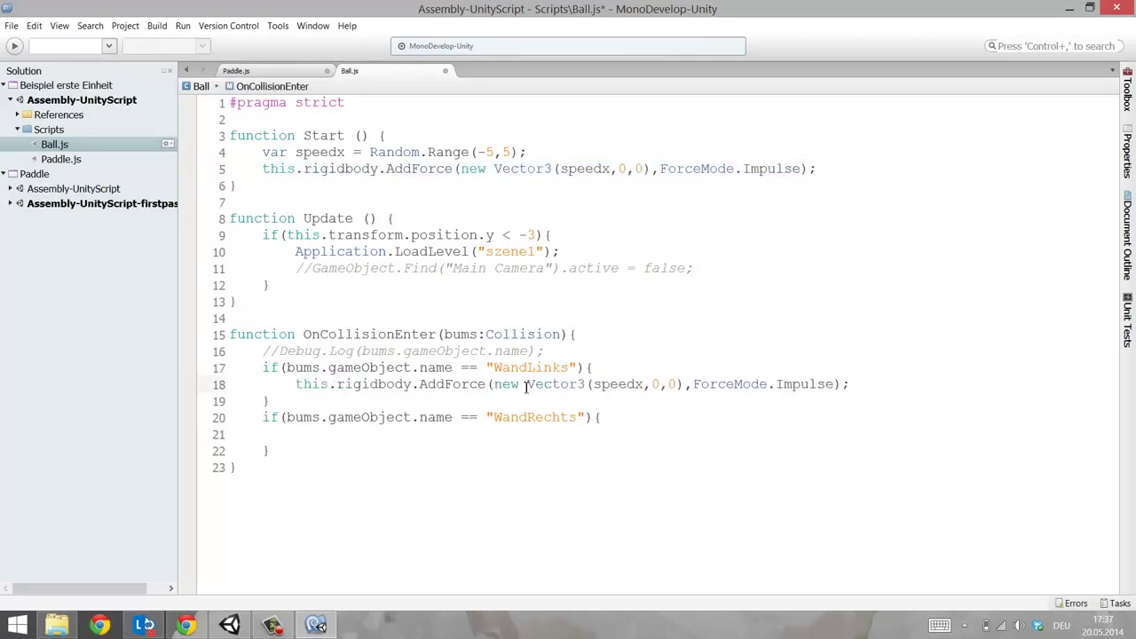
double_click(613, 386)
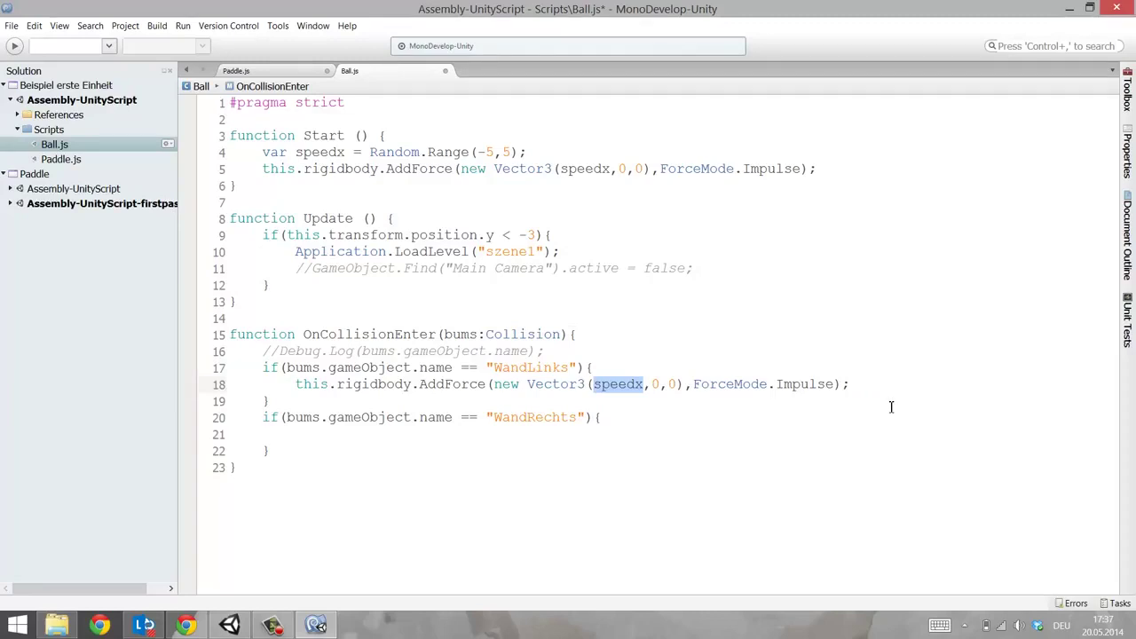
type("5")
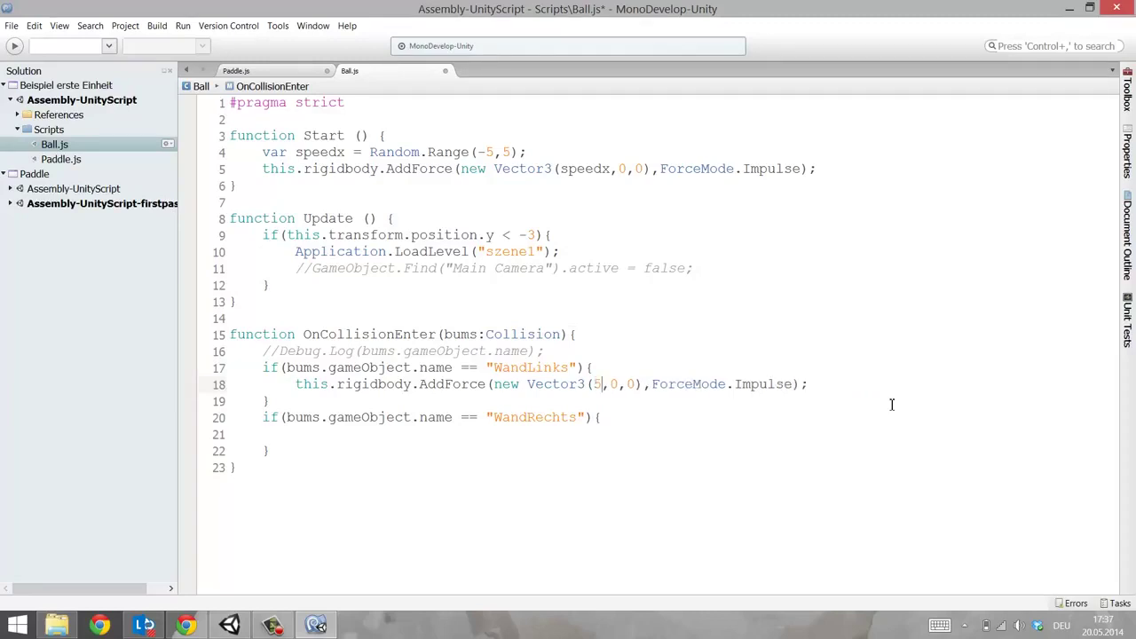
Add the impulse with x force -5 to the WandRechts block, save, and start the game in Unity
left_click(384, 434)
key("ctrl+v")
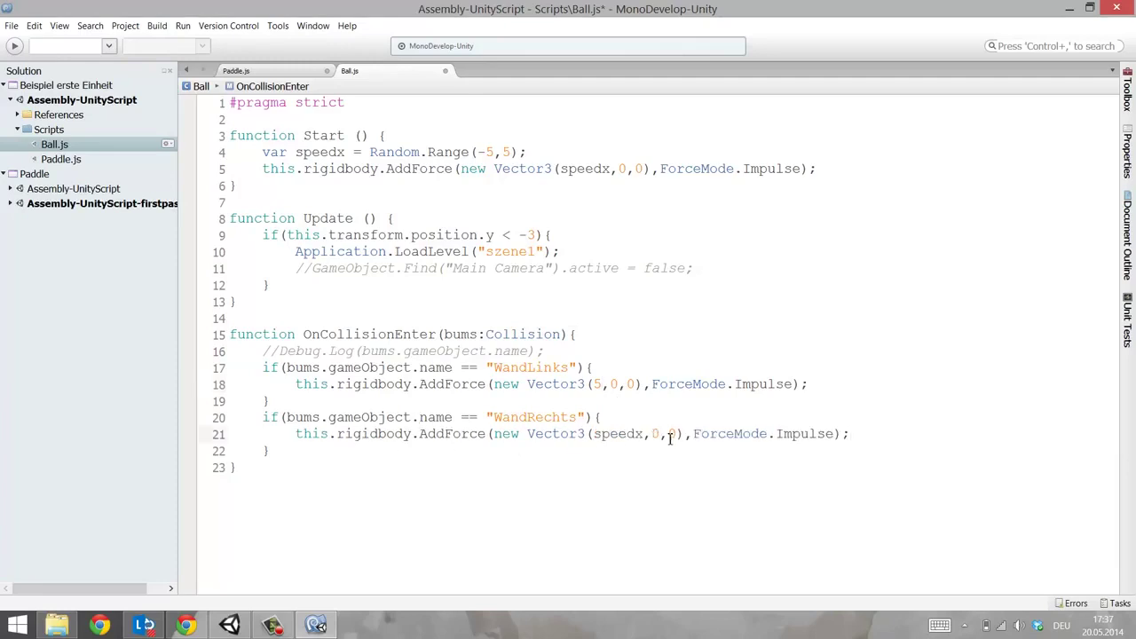
left_click_drag(644, 433, 595, 433)
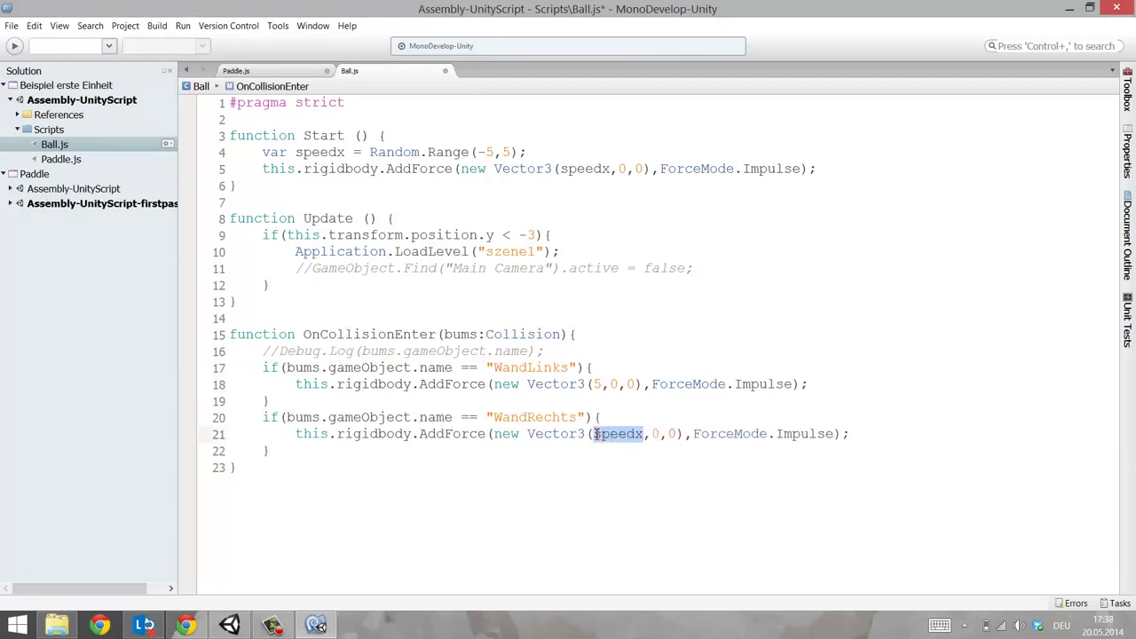
type("-5")
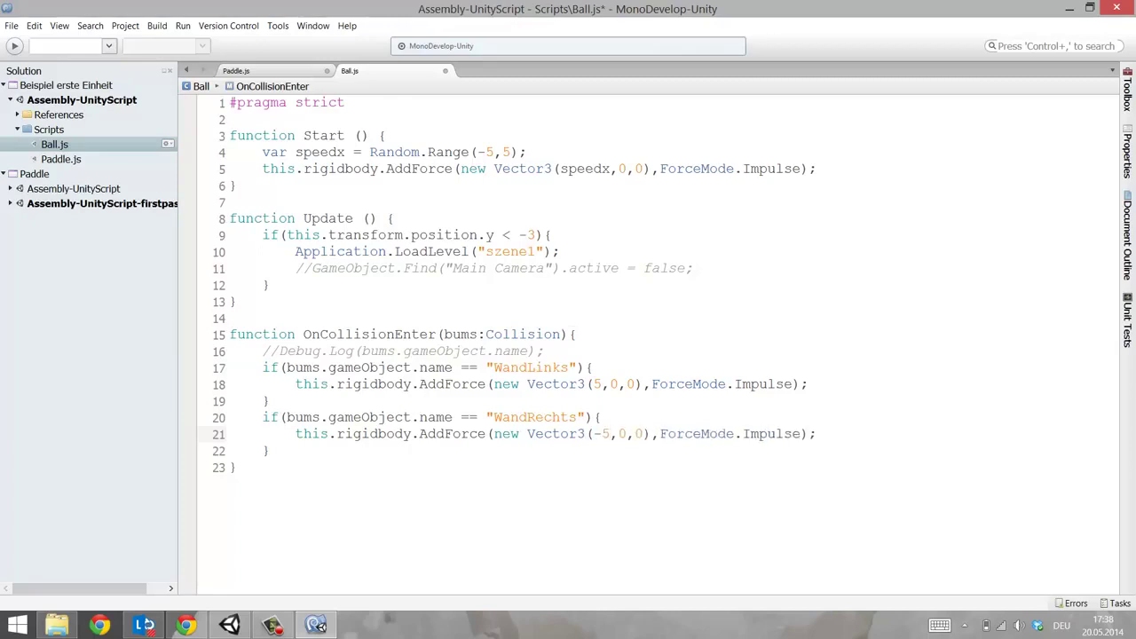
key("ctrl+s")
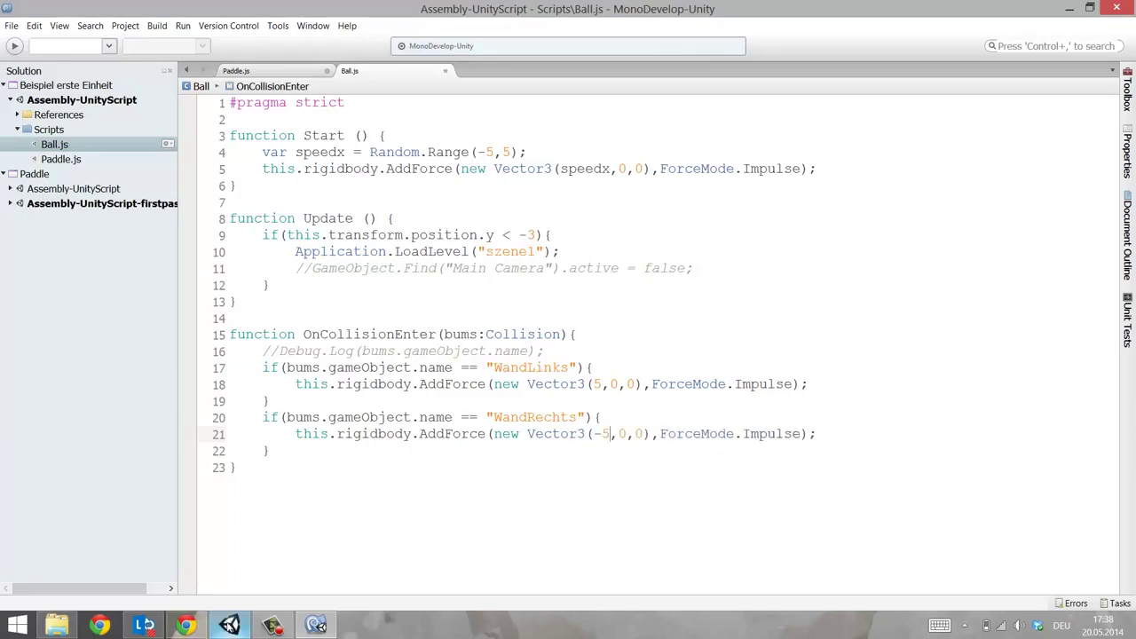
left_click(229, 624)
left_click(549, 42)
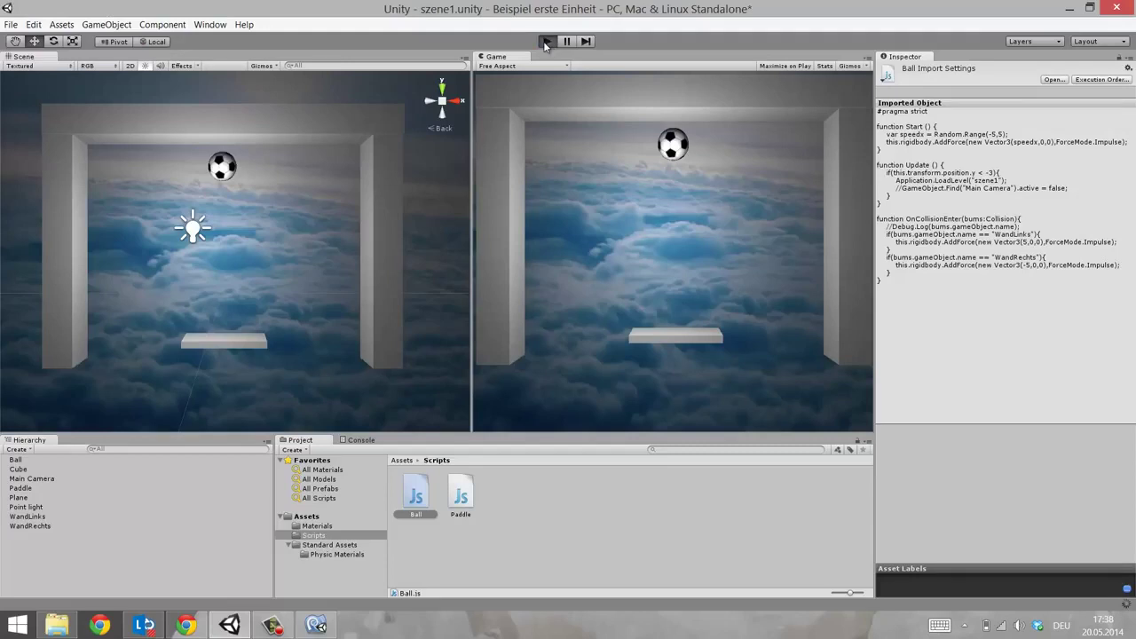
Steer the paddle right and left while the ball bounces off the walls, then stop and reopen Ball.js
key("Right")
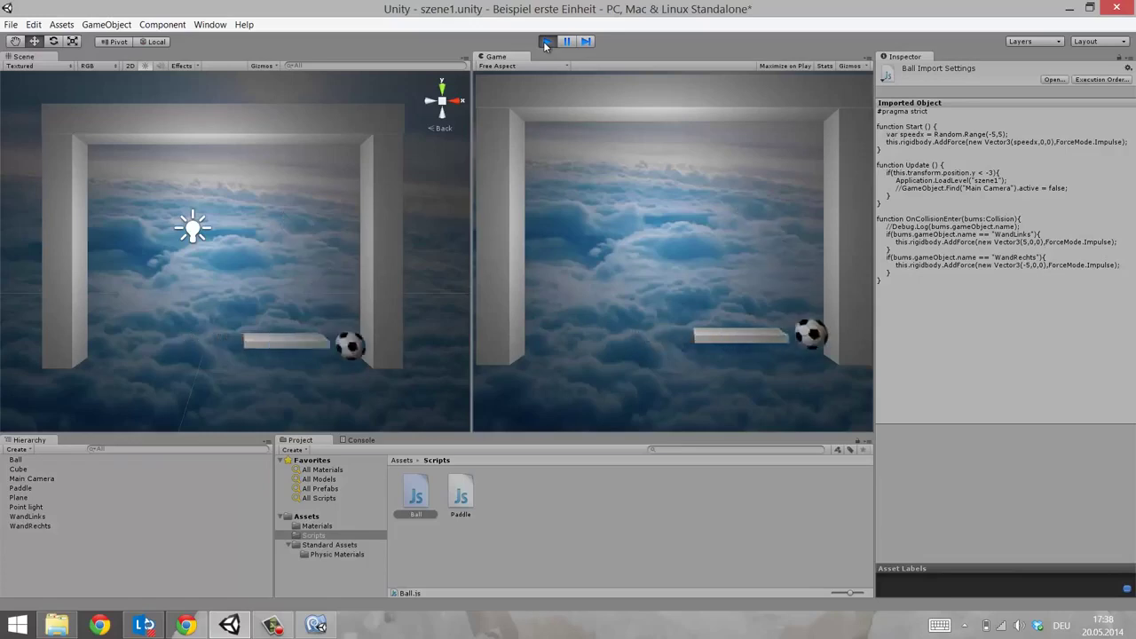
key("Right")
key("Right")
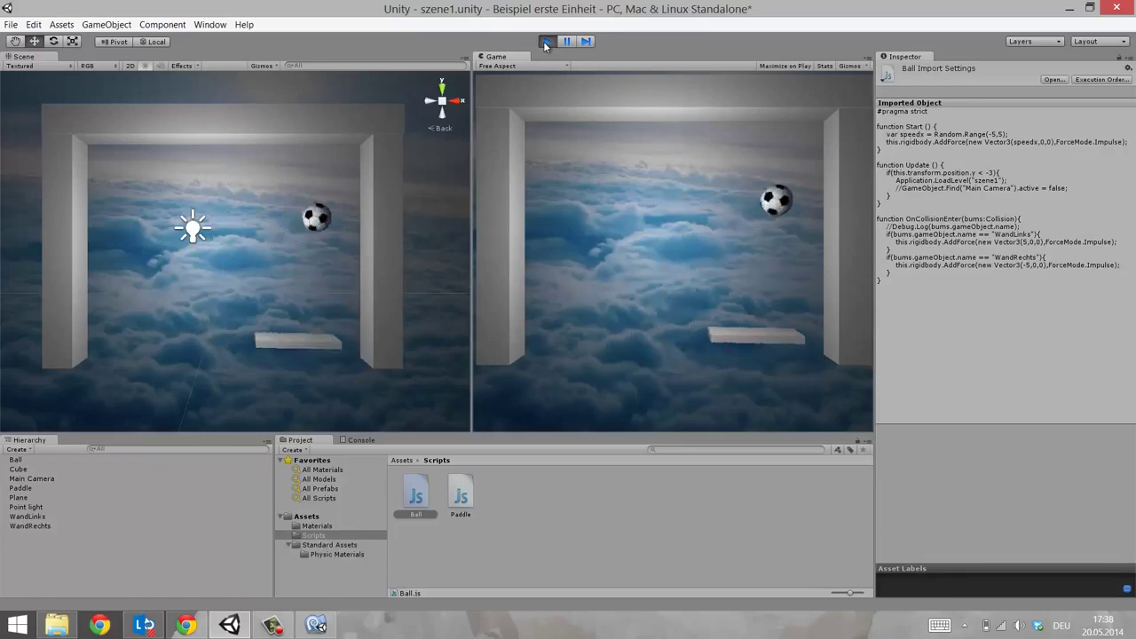
key("Left")
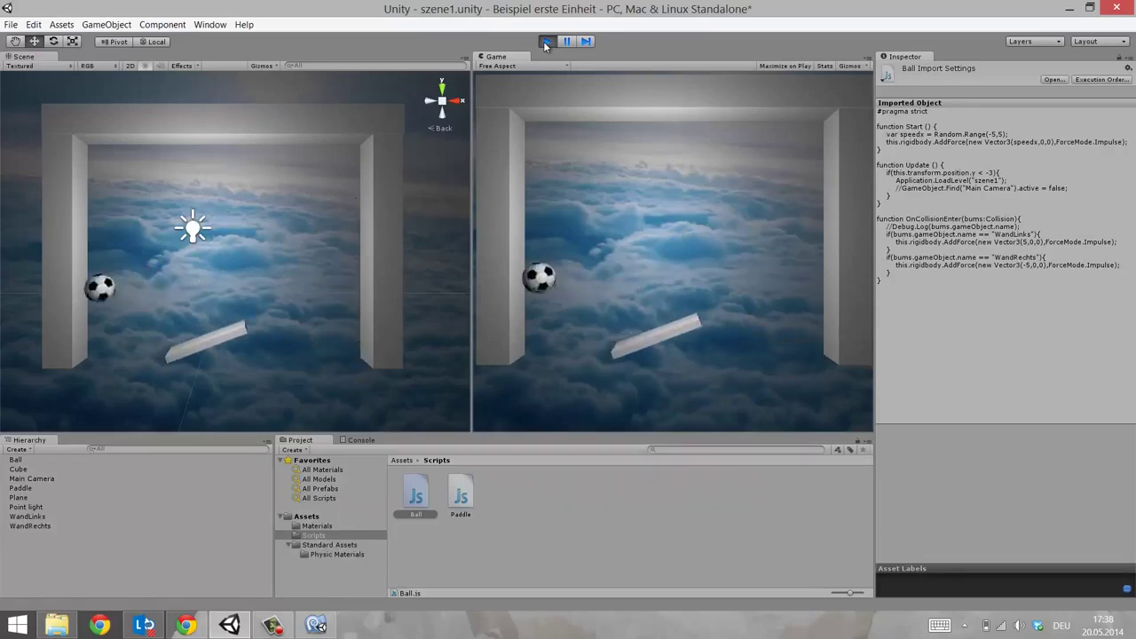
key("Left")
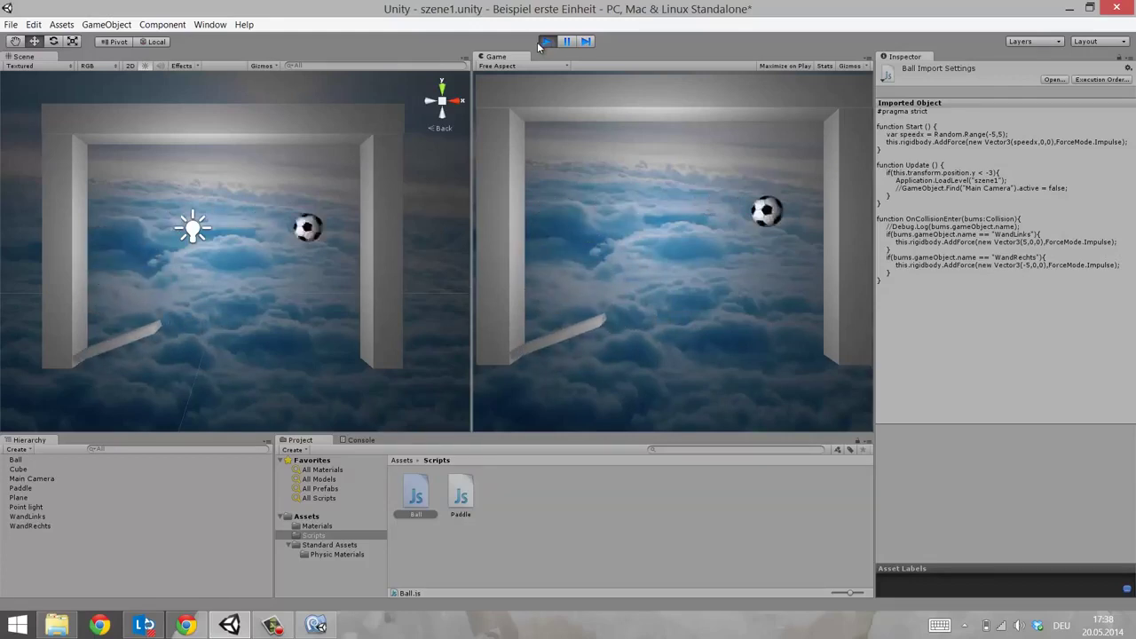
left_click(547, 41)
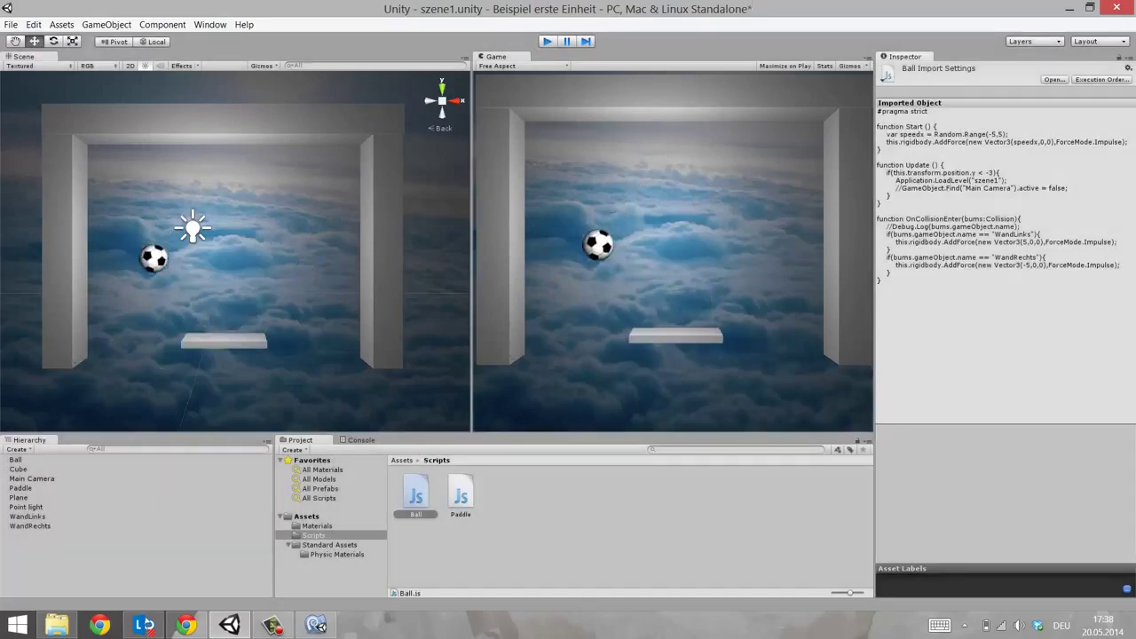
left_click(321, 626)
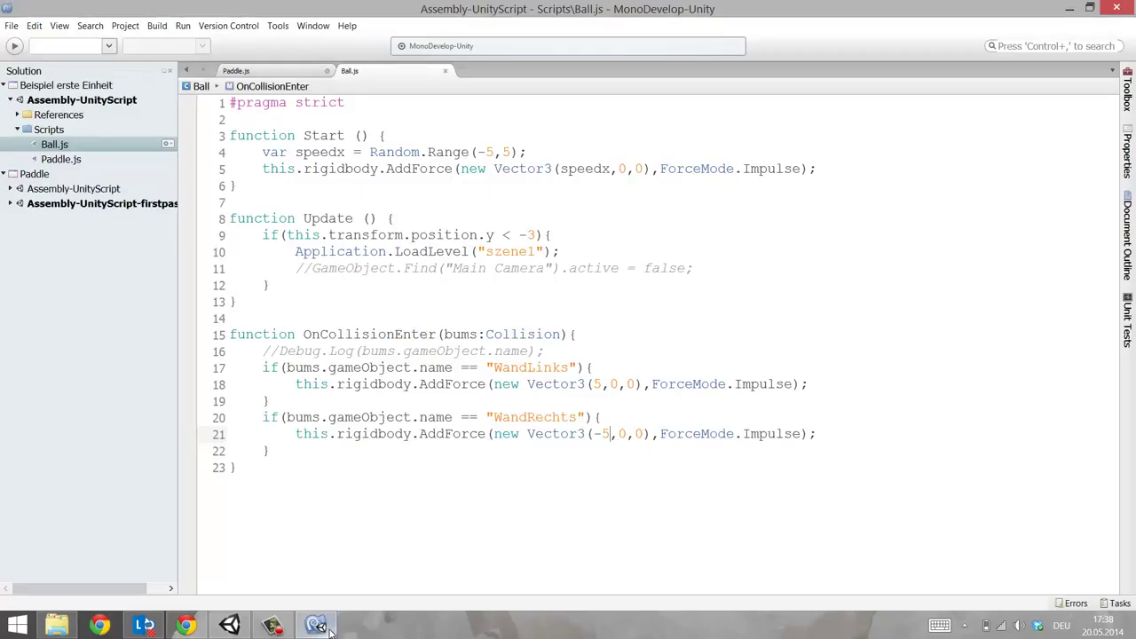
Insert 'var speed = this.rigidbody.velocity.x;' on line 17 of OnCollisionEnter
left_click(664, 335)
left_click(648, 349)
key("Return")
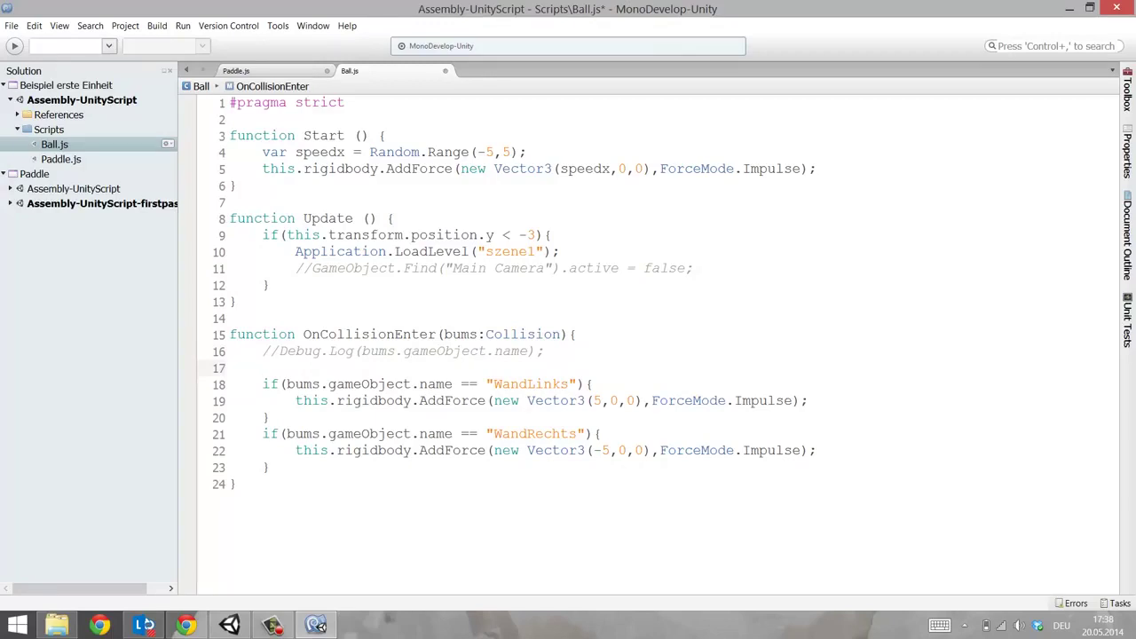
type("var speee")
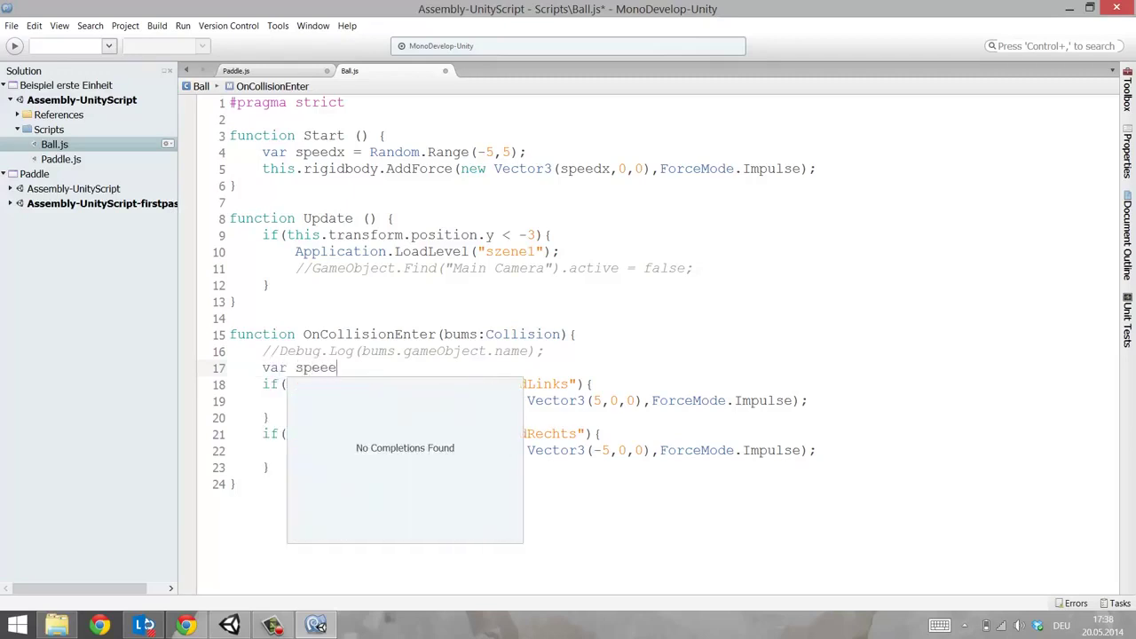
key("BackSpace")
type("d =")
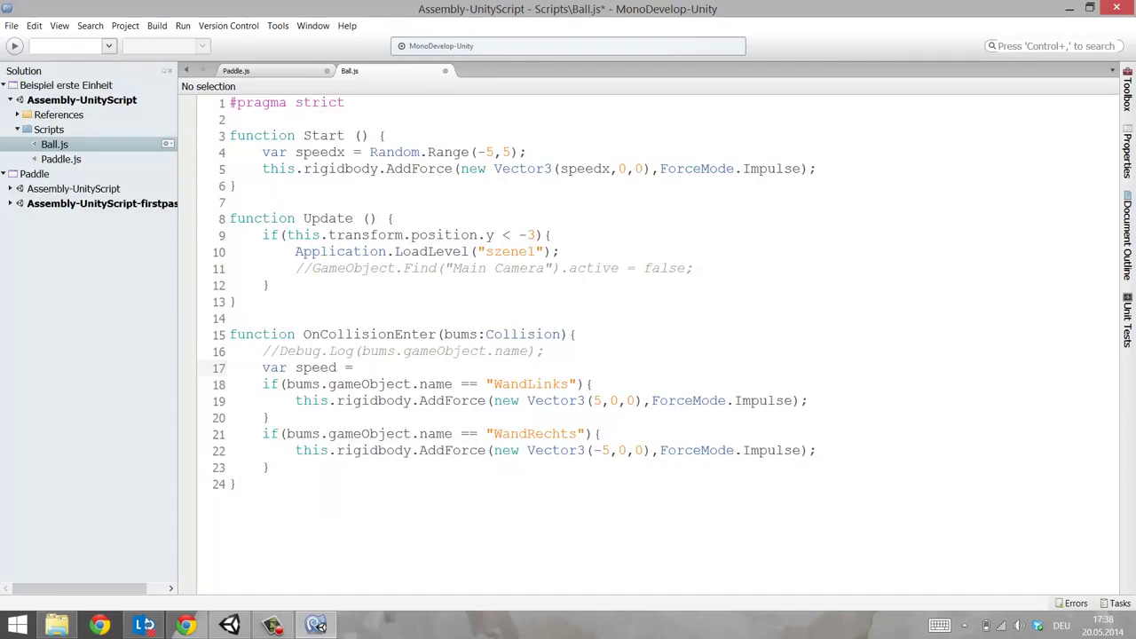
type("this.rigi")
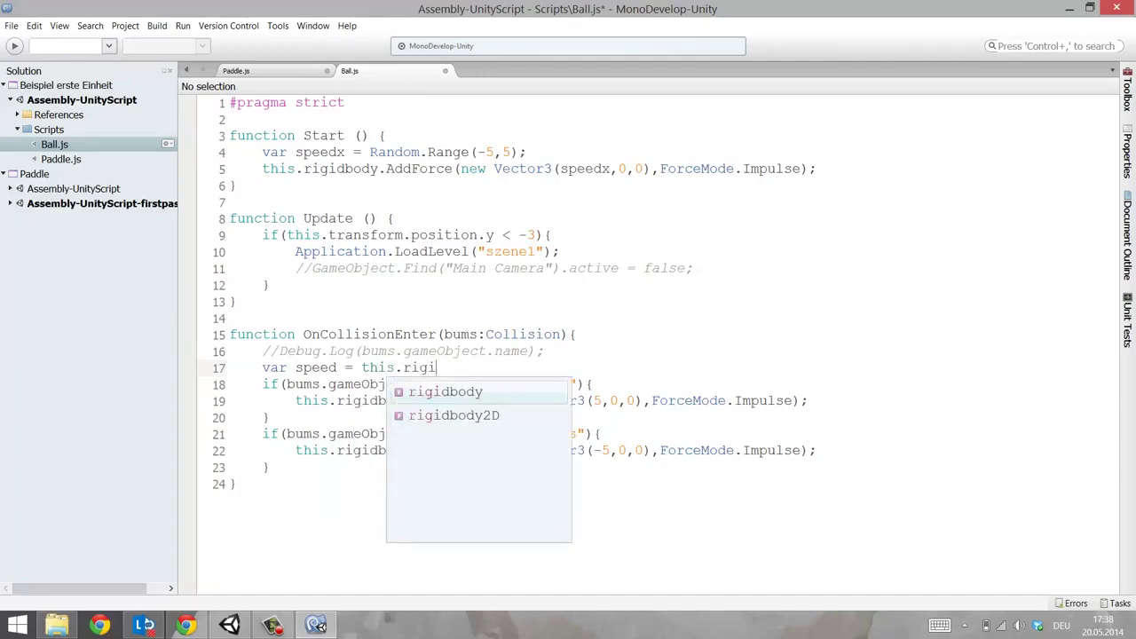
type("dbody.")
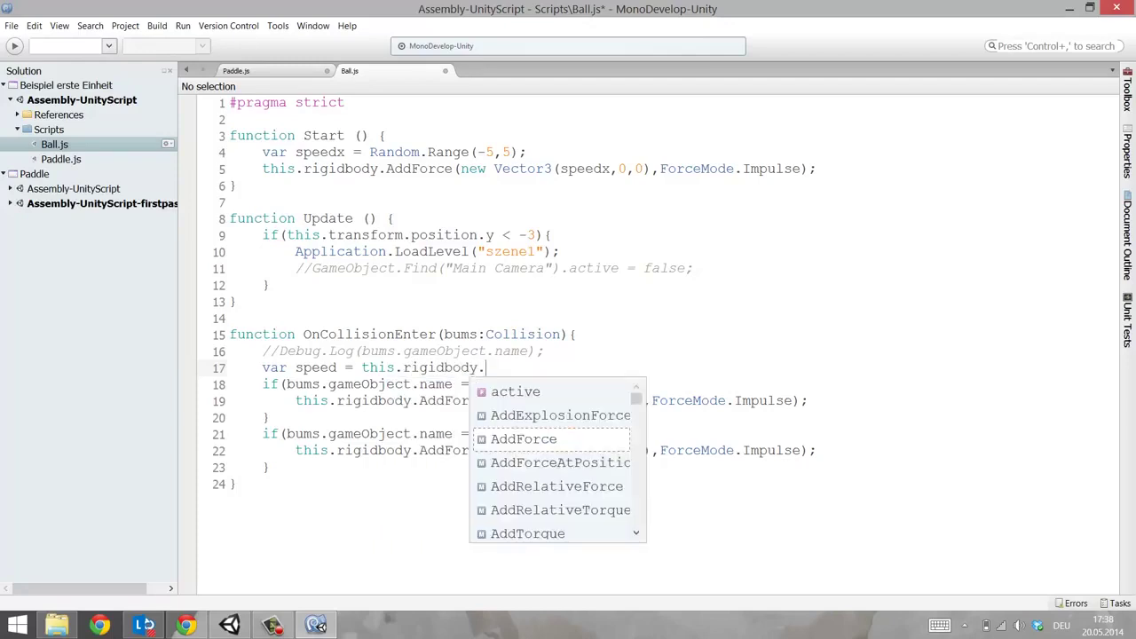
type("vel")
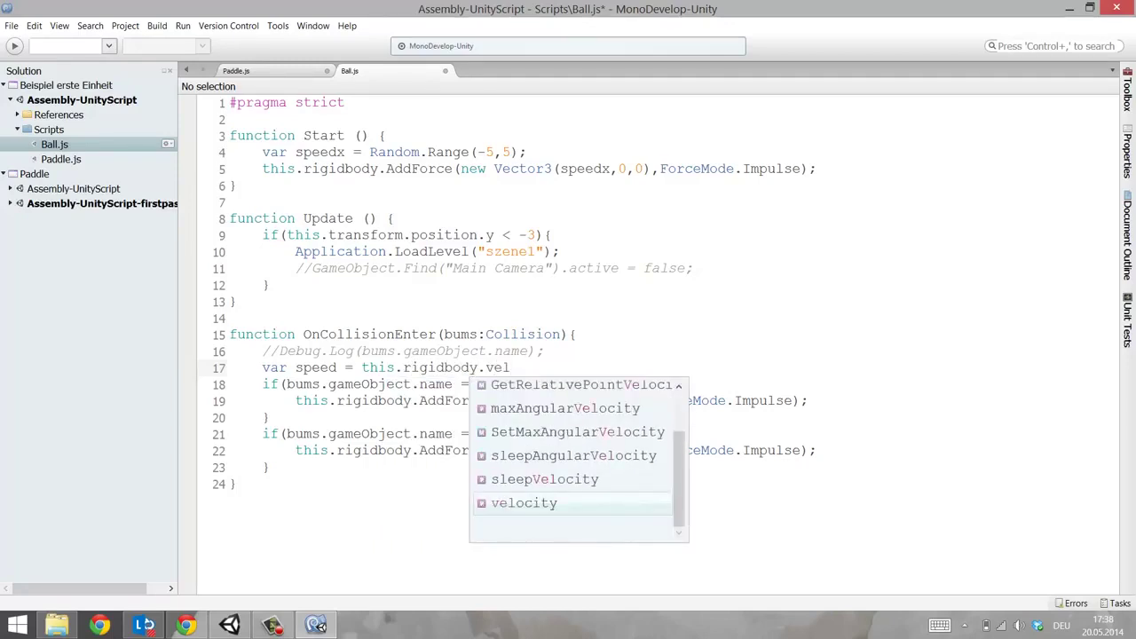
key("Return")
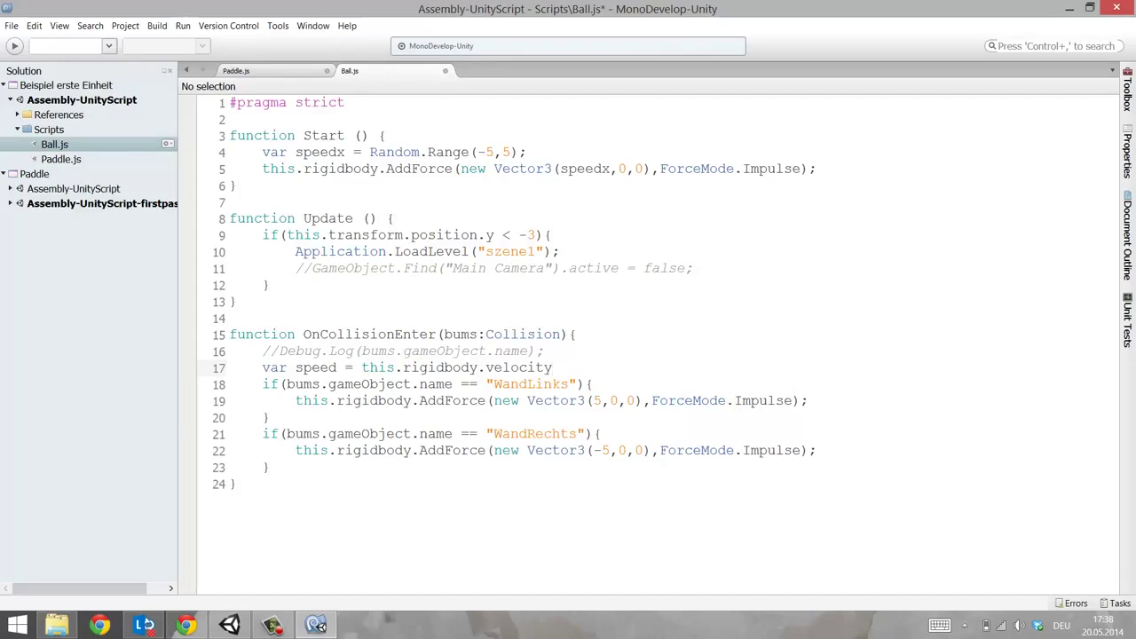
type(".x")
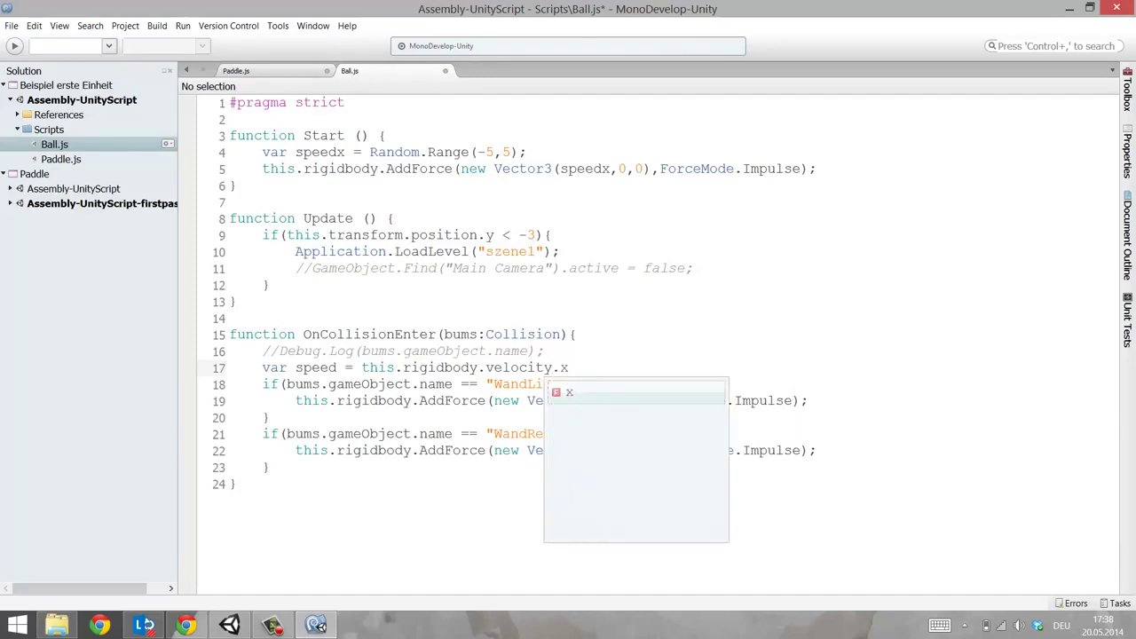
type(";")
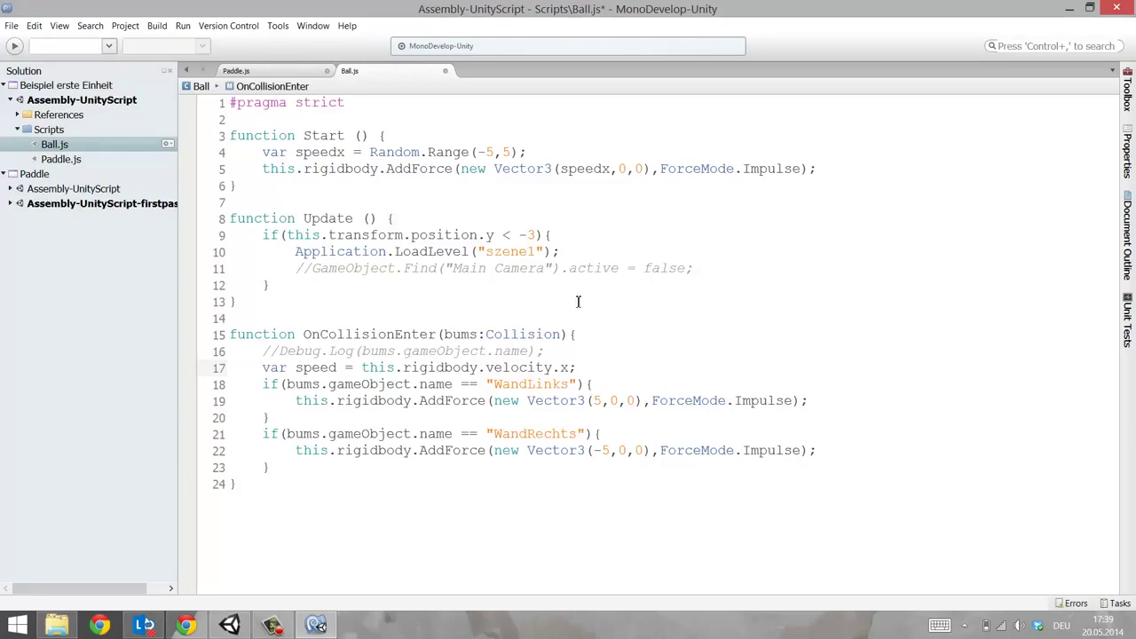
left_click(362, 368)
Wrap the velocity expression in Mathf.Abs() so speed is the absolute x-velocity
type("Math")
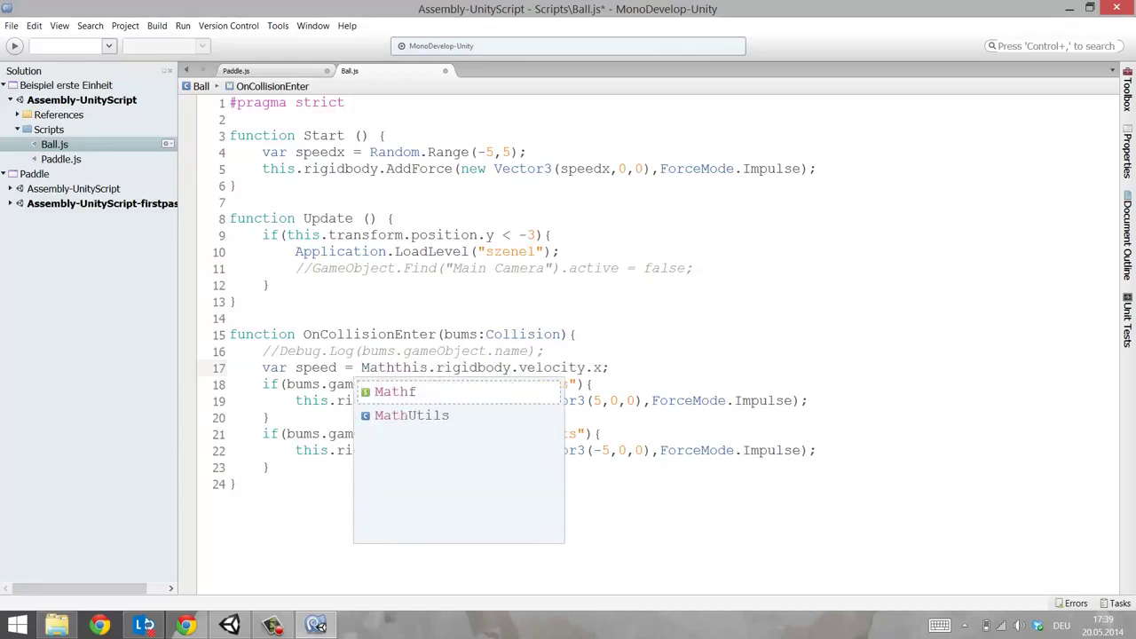
type("f")
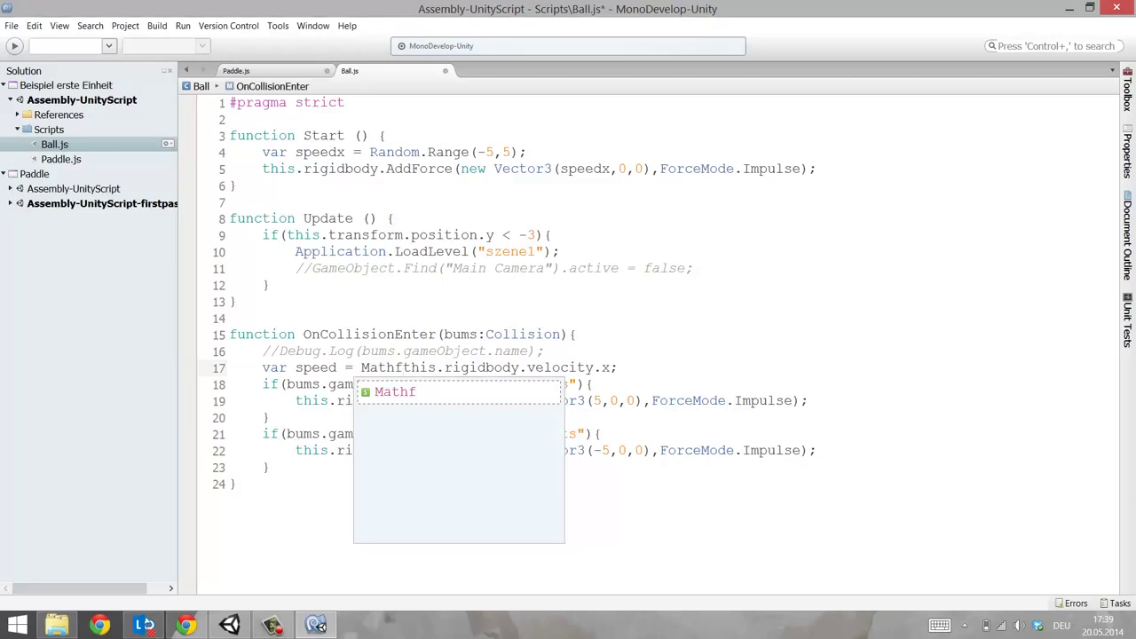
type(".")
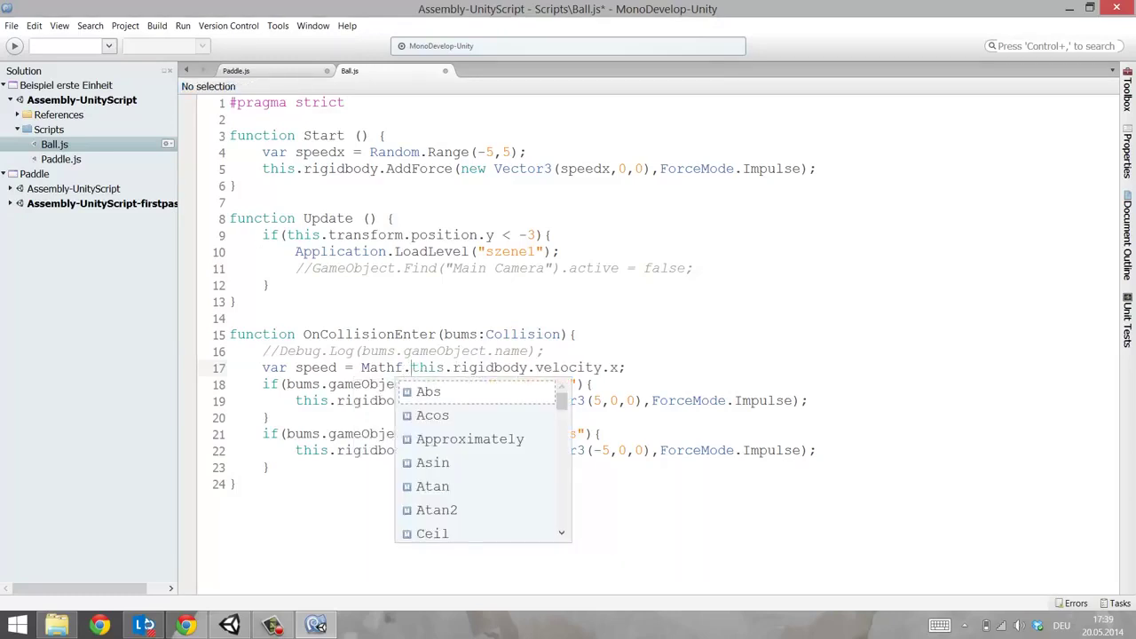
type("Abs(")
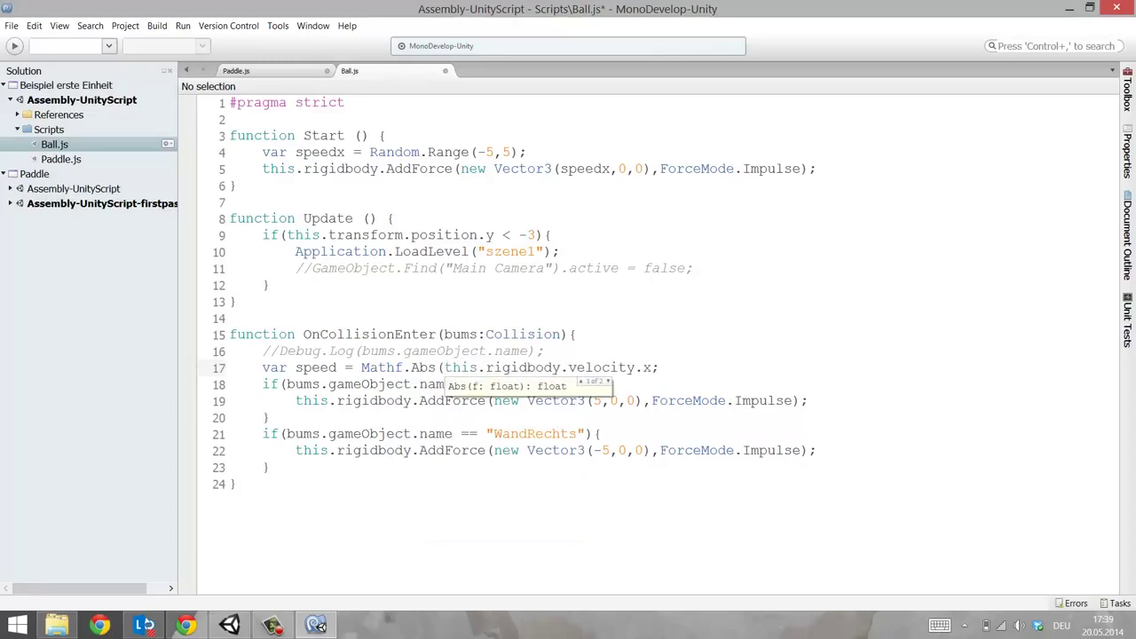
left_click(659, 370)
type(")")
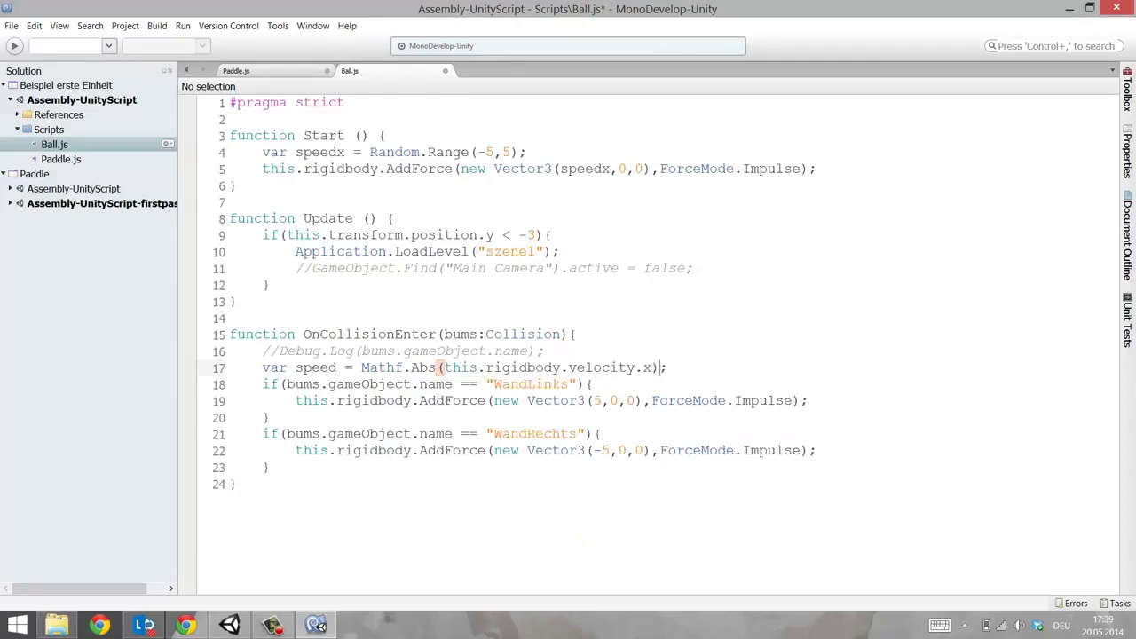
Add '&& speed < 2' to both the WandLinks and WandRechts conditions and save Ball.js
left_click(577, 385)
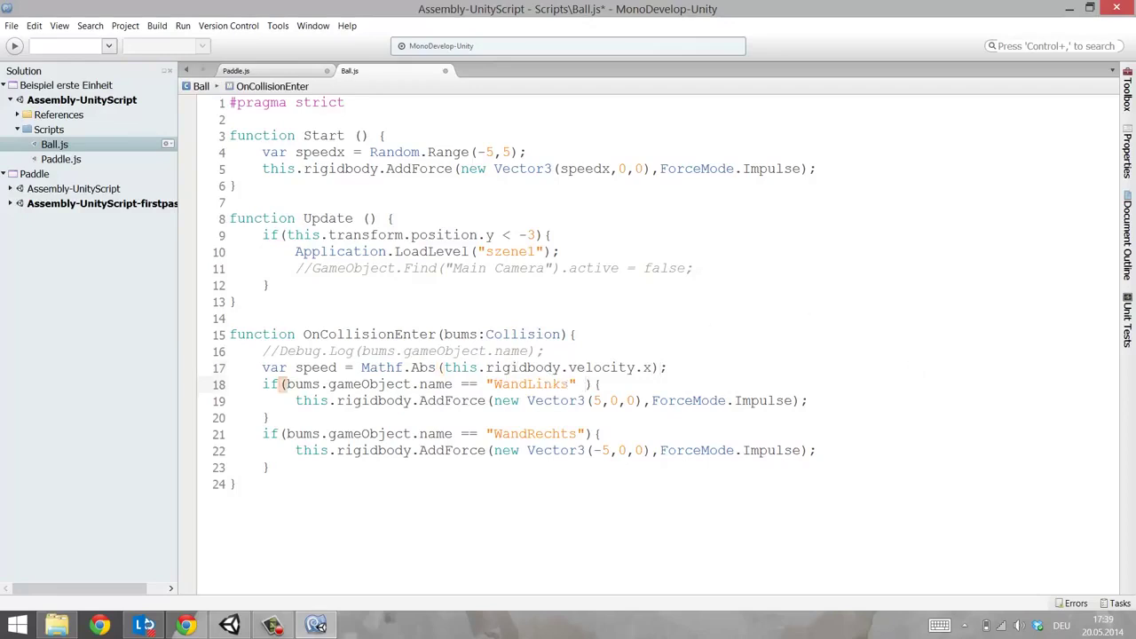
type("&& ")
type("speed <")
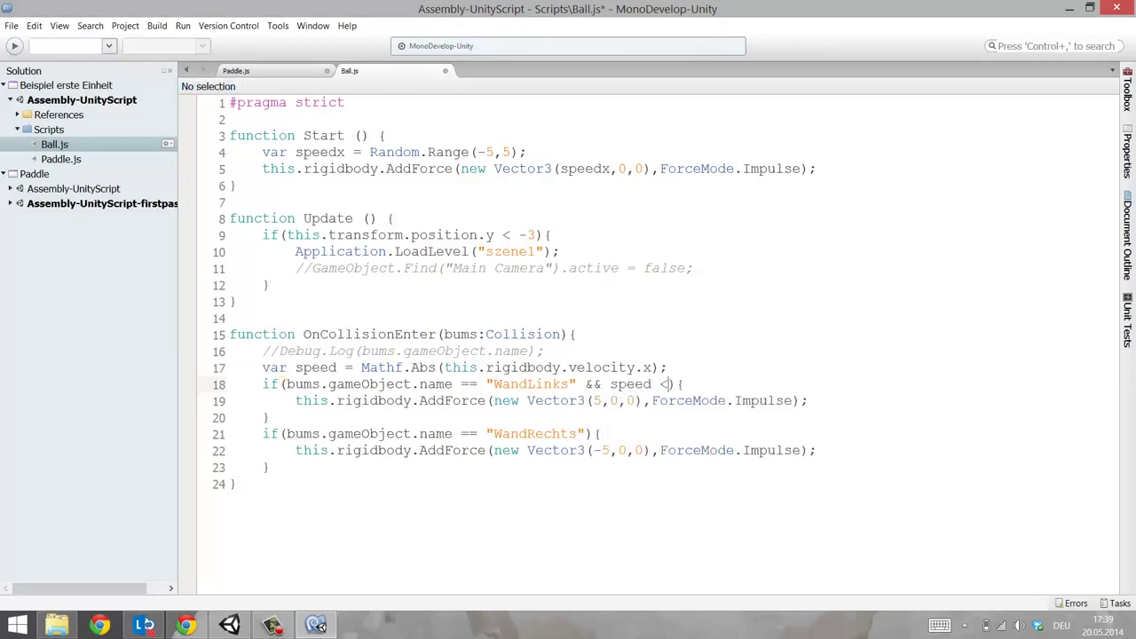
type(" 2")
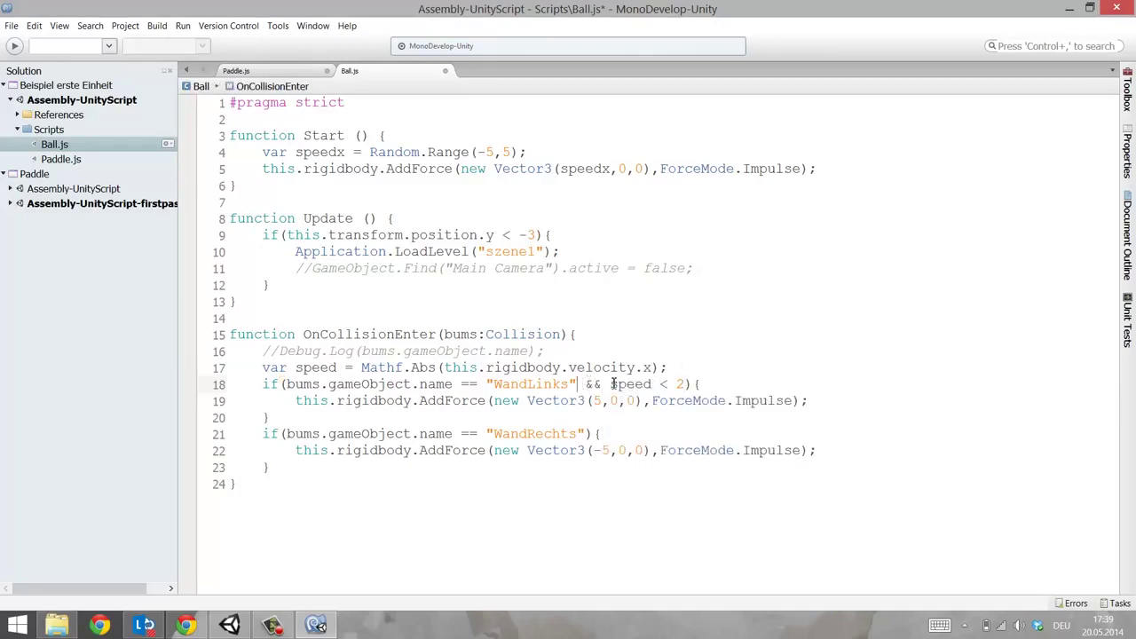
left_click_drag(579, 383, 689, 384)
key("ctrl+c")
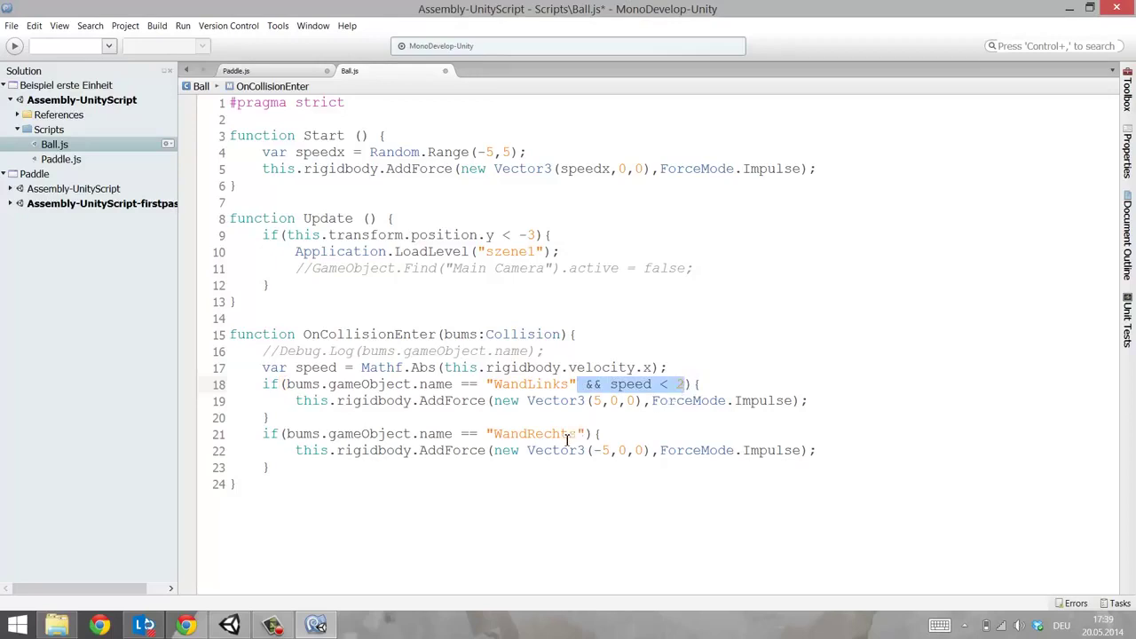
left_click(581, 433)
key("ctrl+v")
key("ctrl+s")
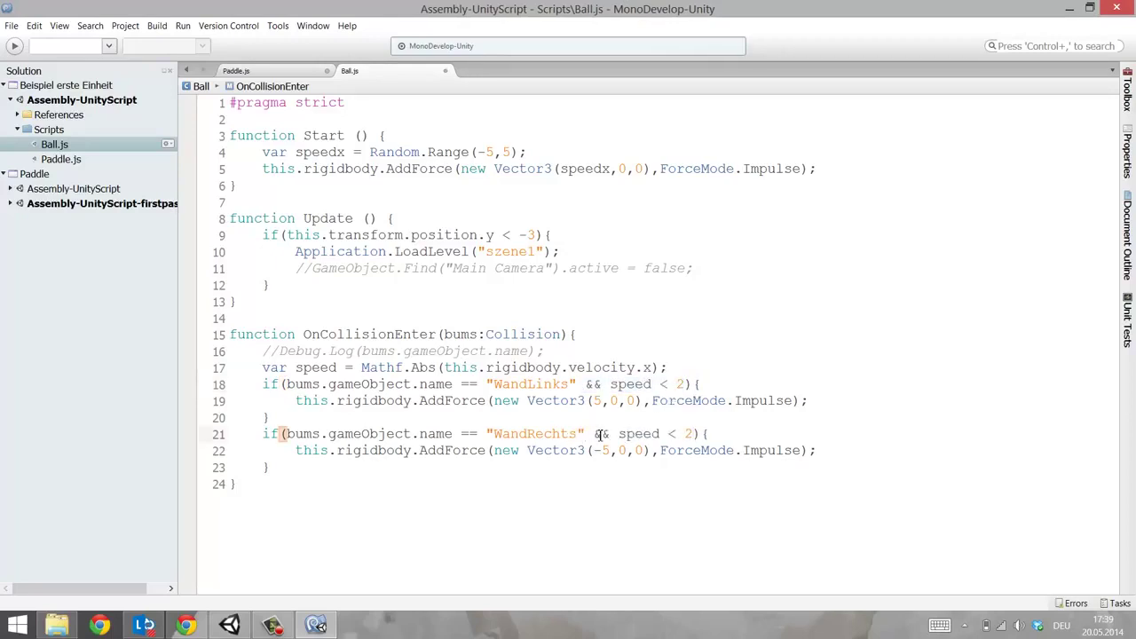
Play-test the speed-limited wall pushes, tilting the paddle left and right under the ball, then stop with Ctrl+P
left_click(229, 624)
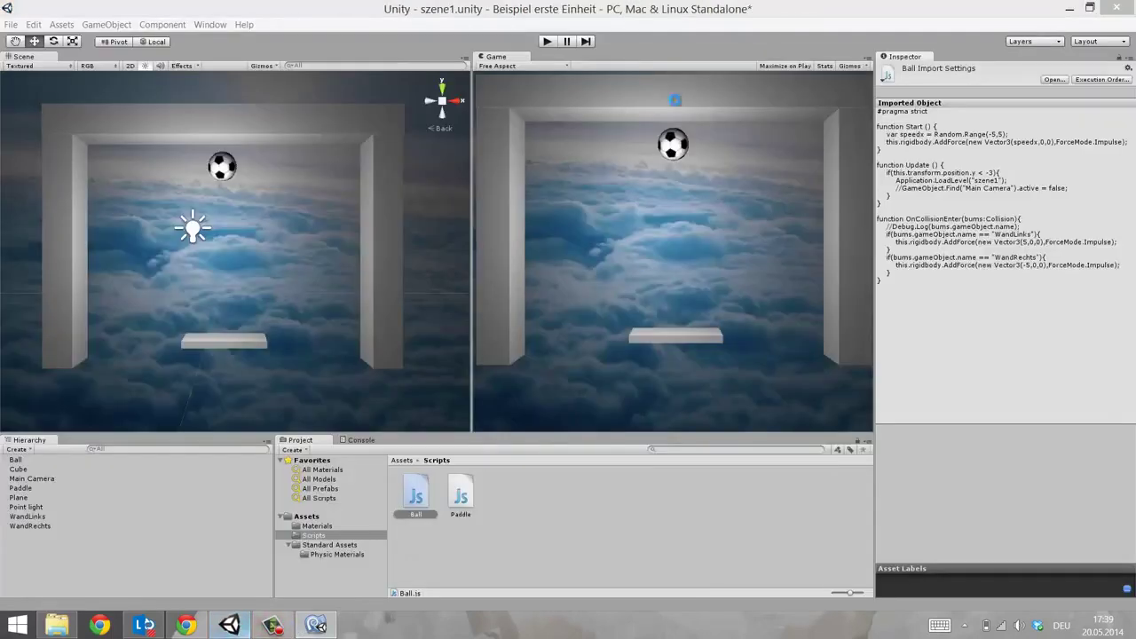
left_click(547, 41)
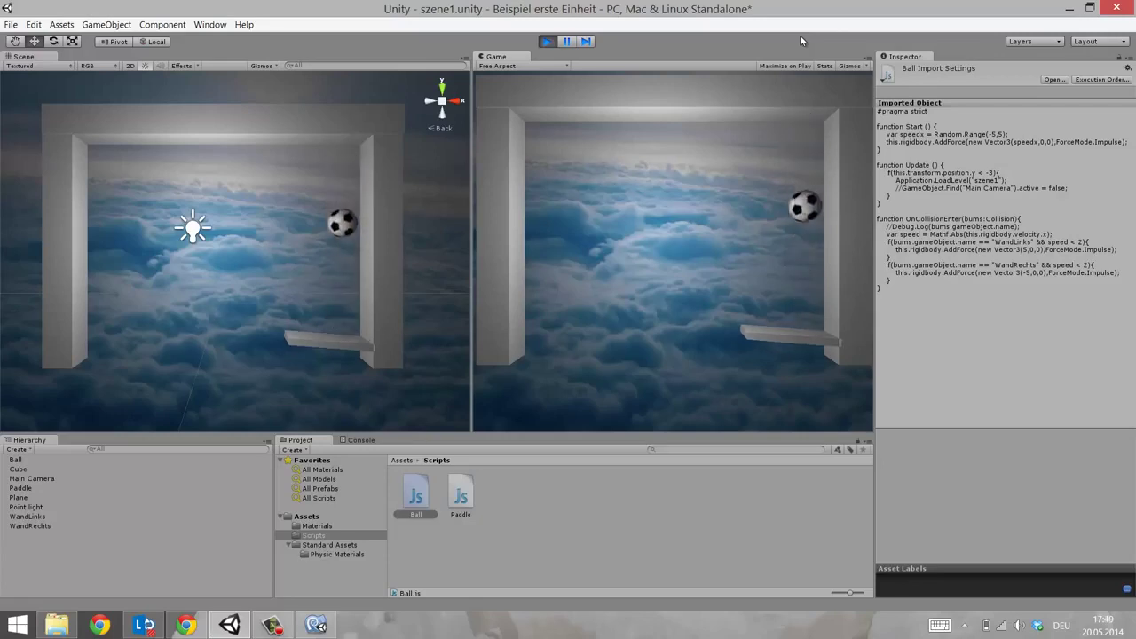
key("Left")
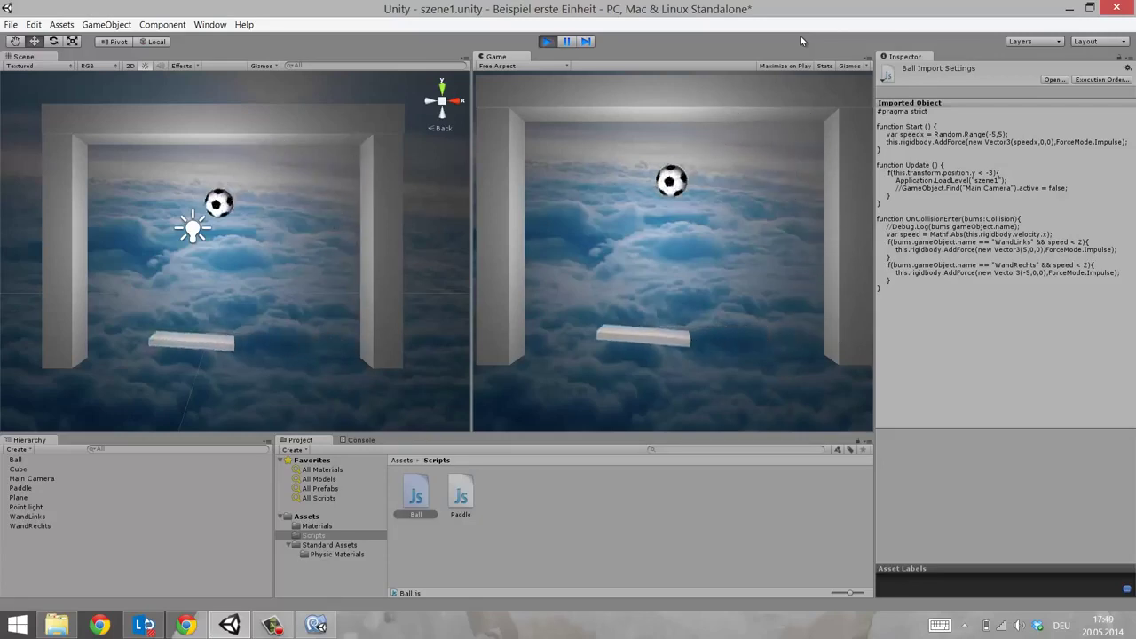
key("Left")
key("Right")
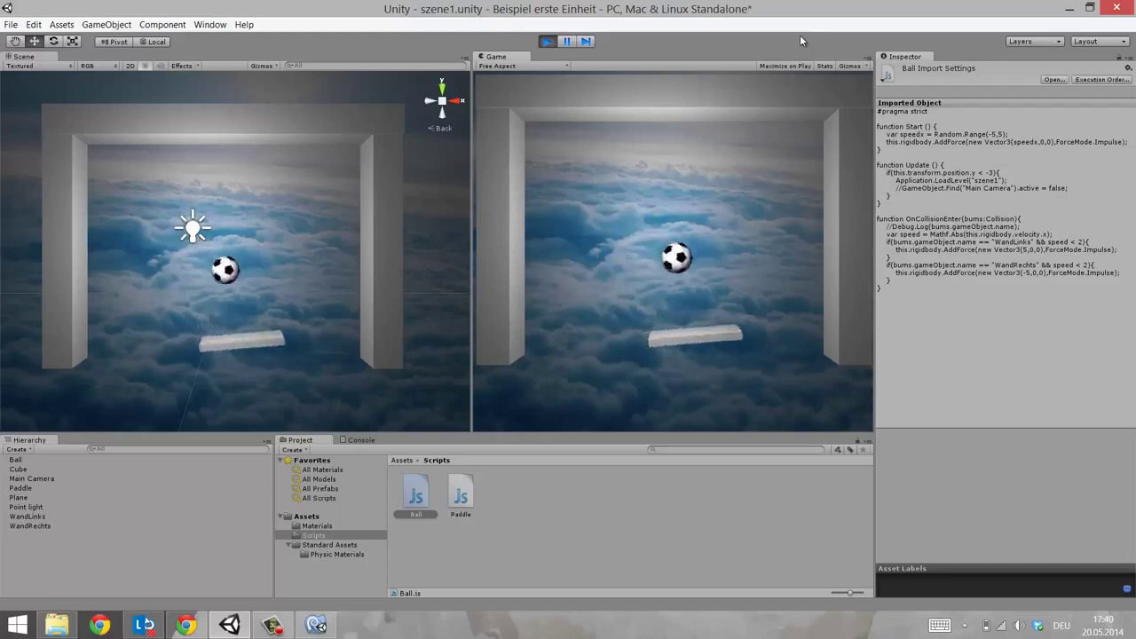
key("Right")
key("Left")
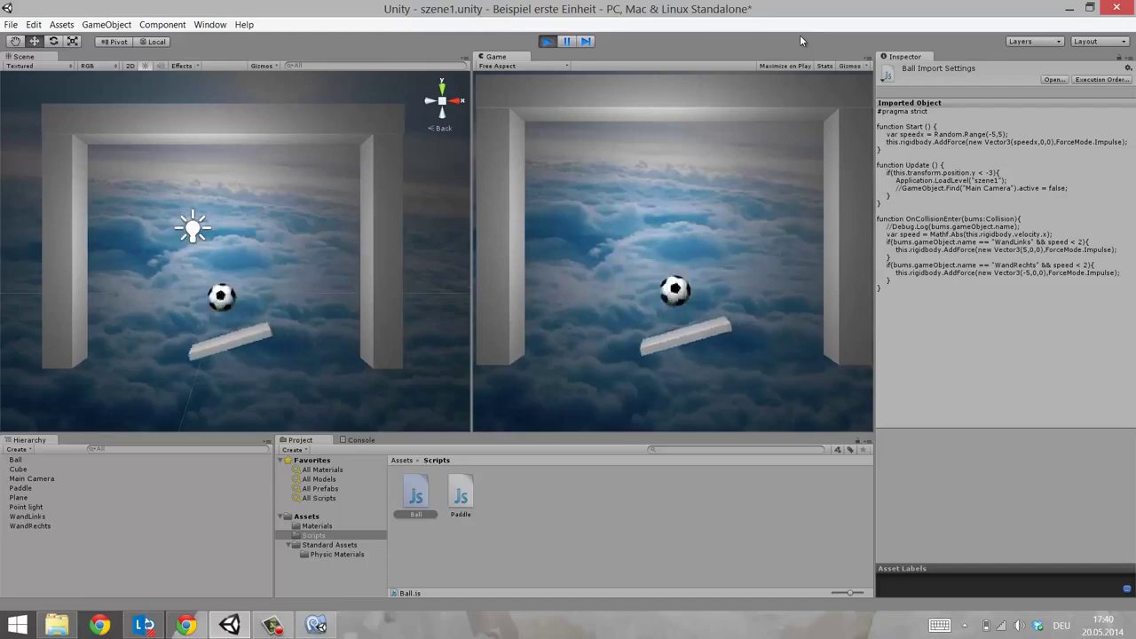
key("Left")
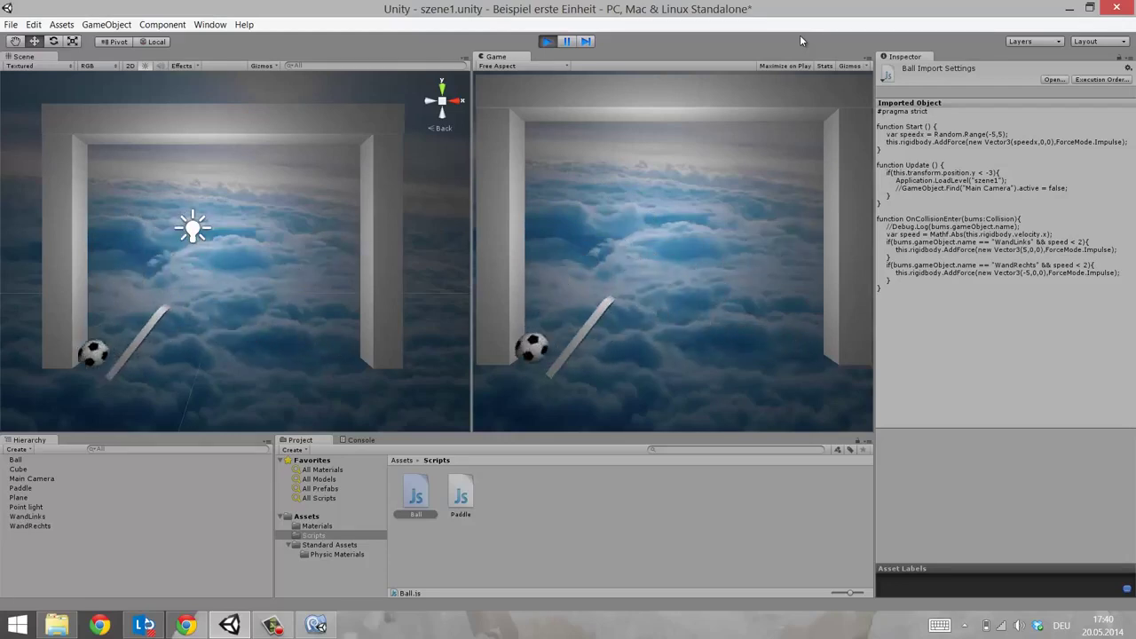
key("ctrl+p")
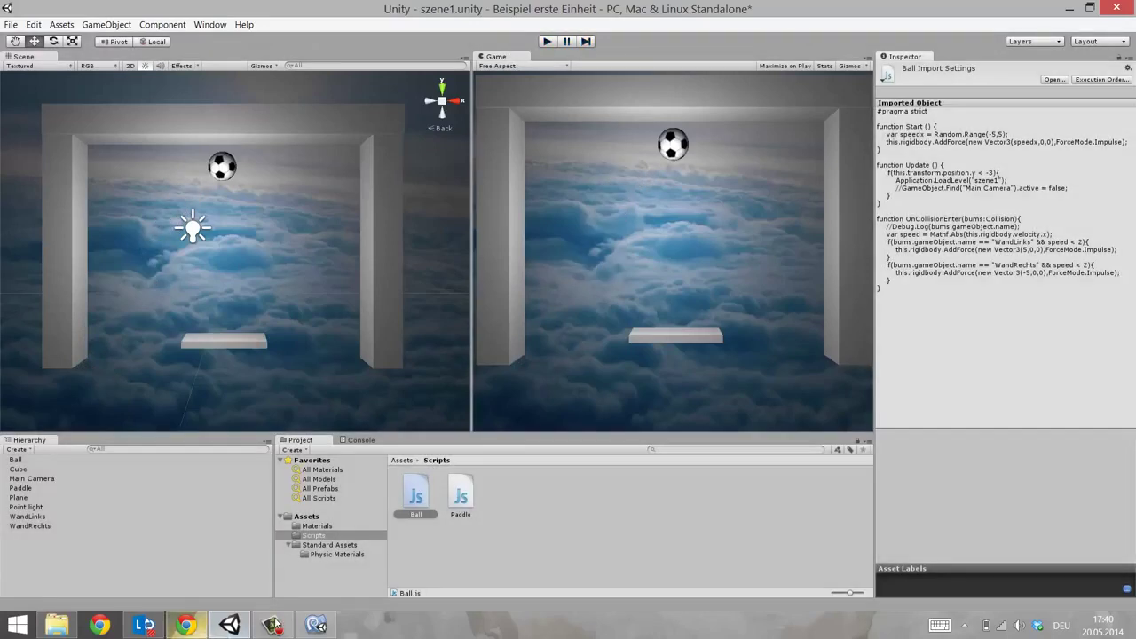